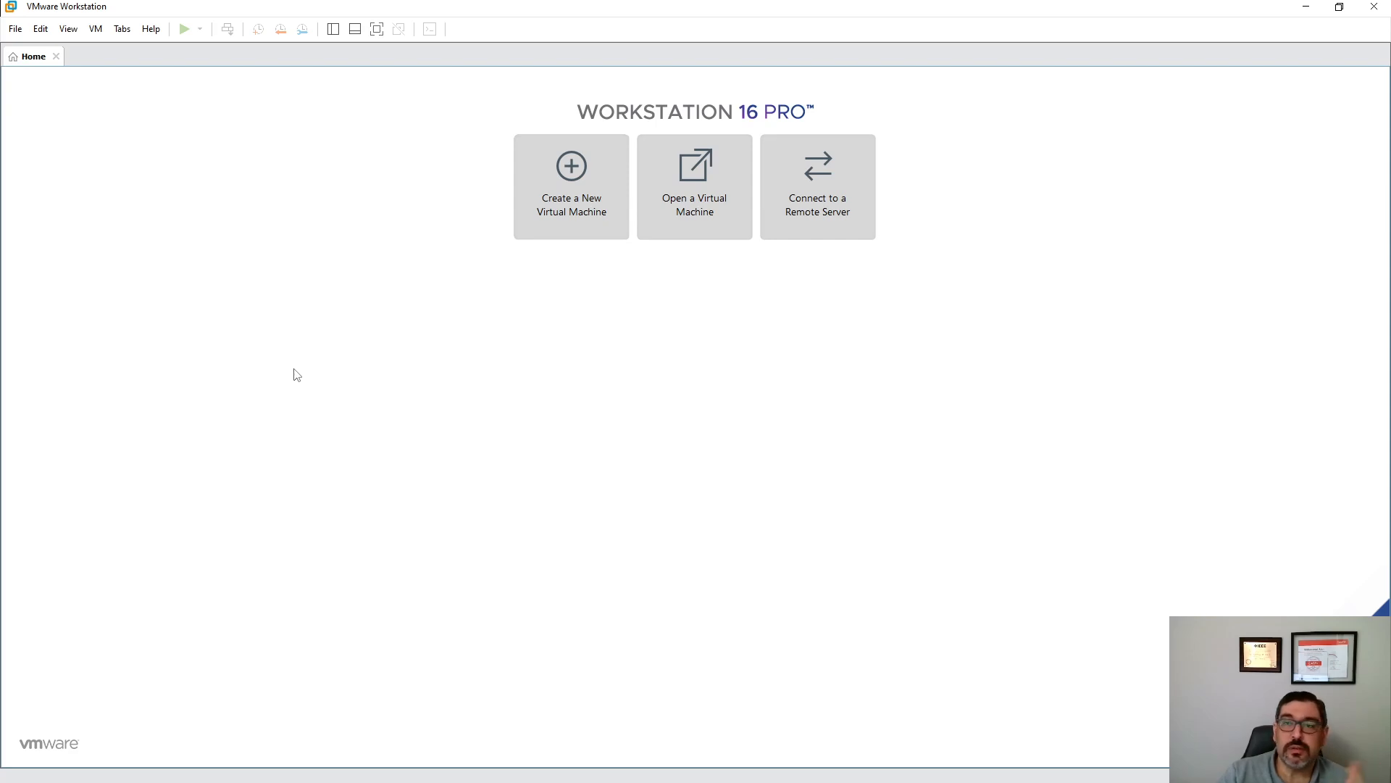
# - Open the Virtual Network Editor with admin rights and review VMnet11's host-only 192.168.63.0 subnet without DHCP
pyautogui.click(45, 30)
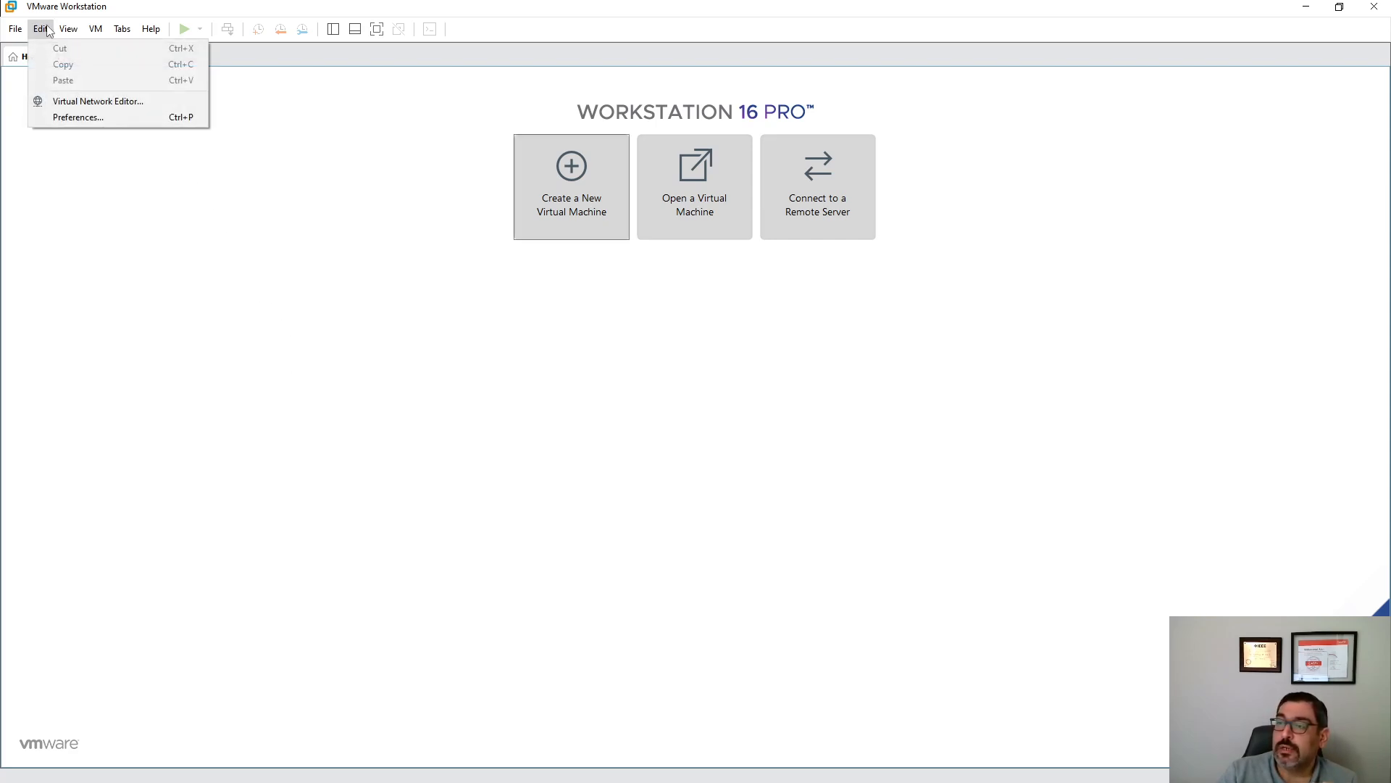
pyautogui.click(109, 105)
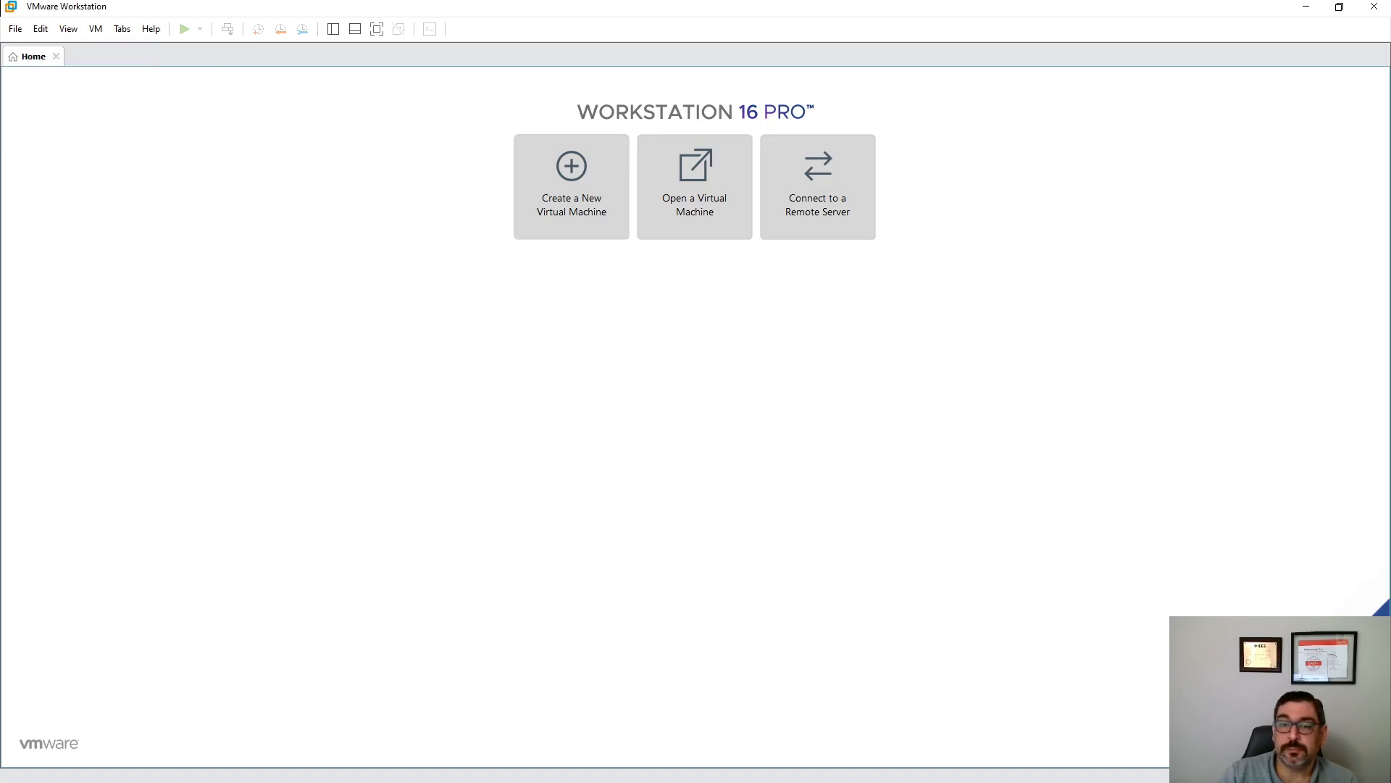
pyautogui.moveTo(581, 239); pyautogui.dragTo(650, 181)
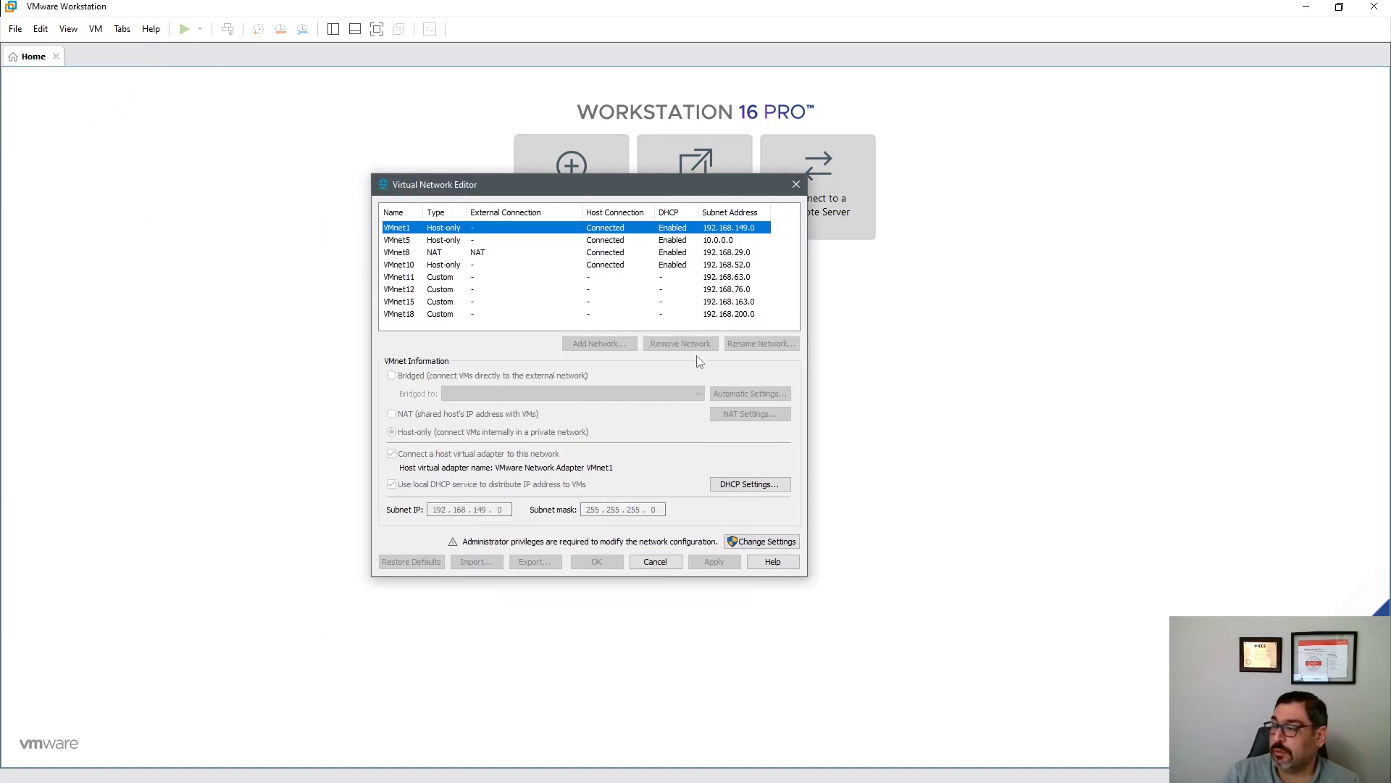
pyautogui.click(430, 279)
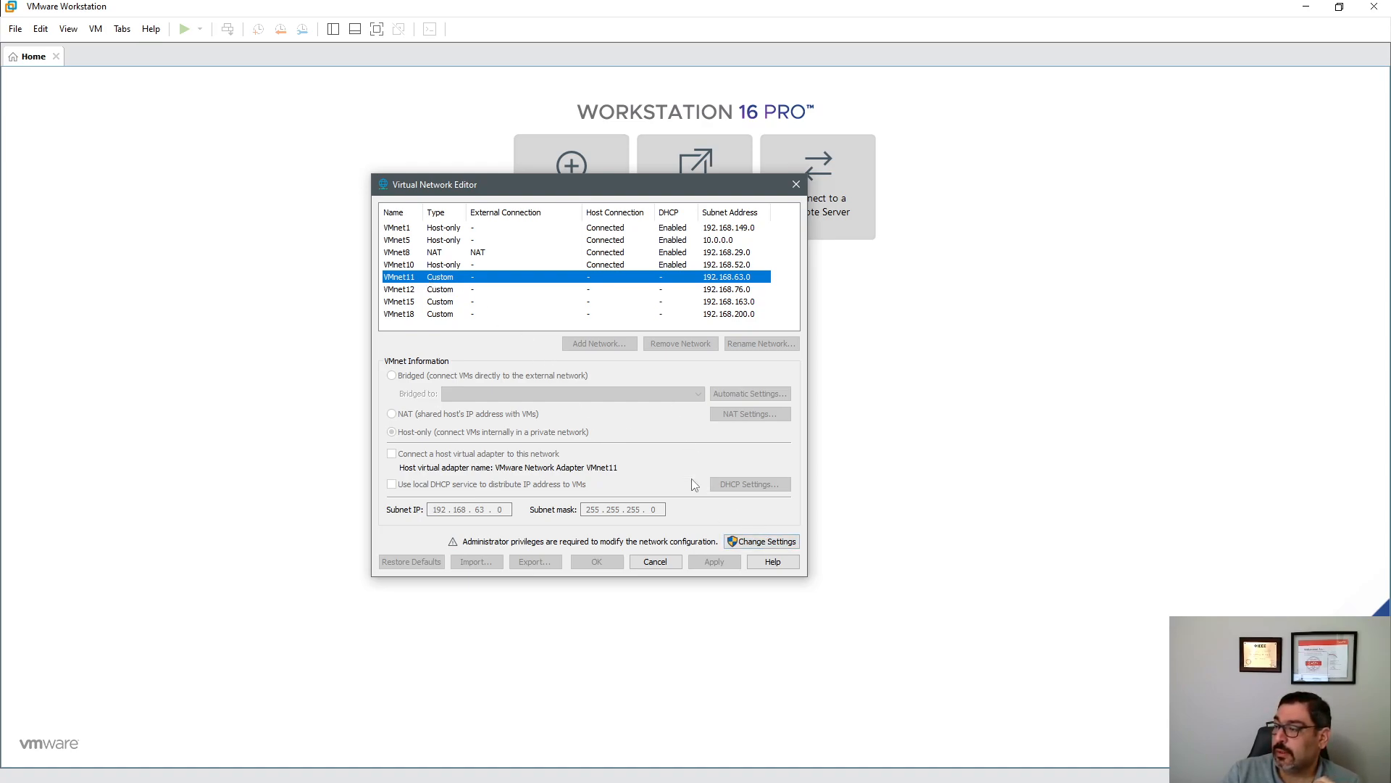
pyautogui.click(758, 542)
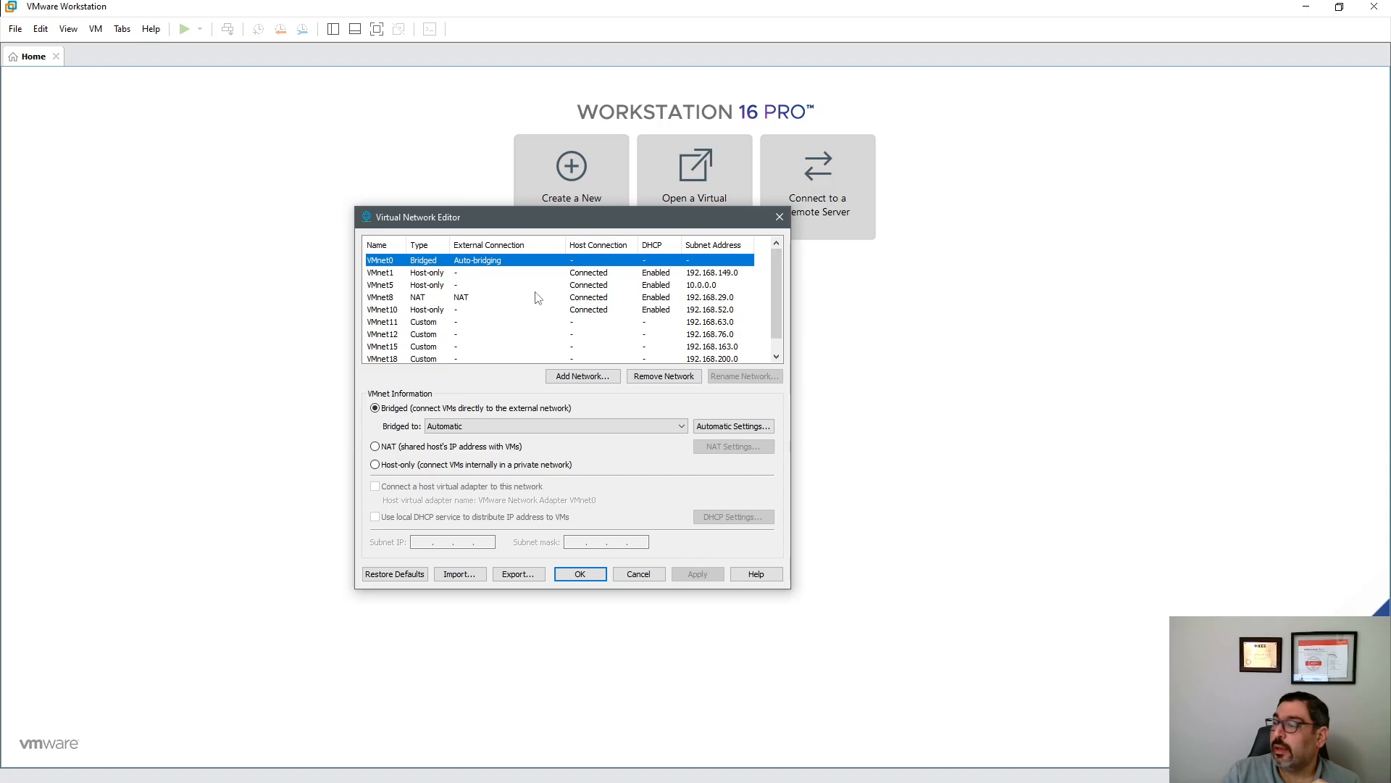
pyautogui.click(422, 323)
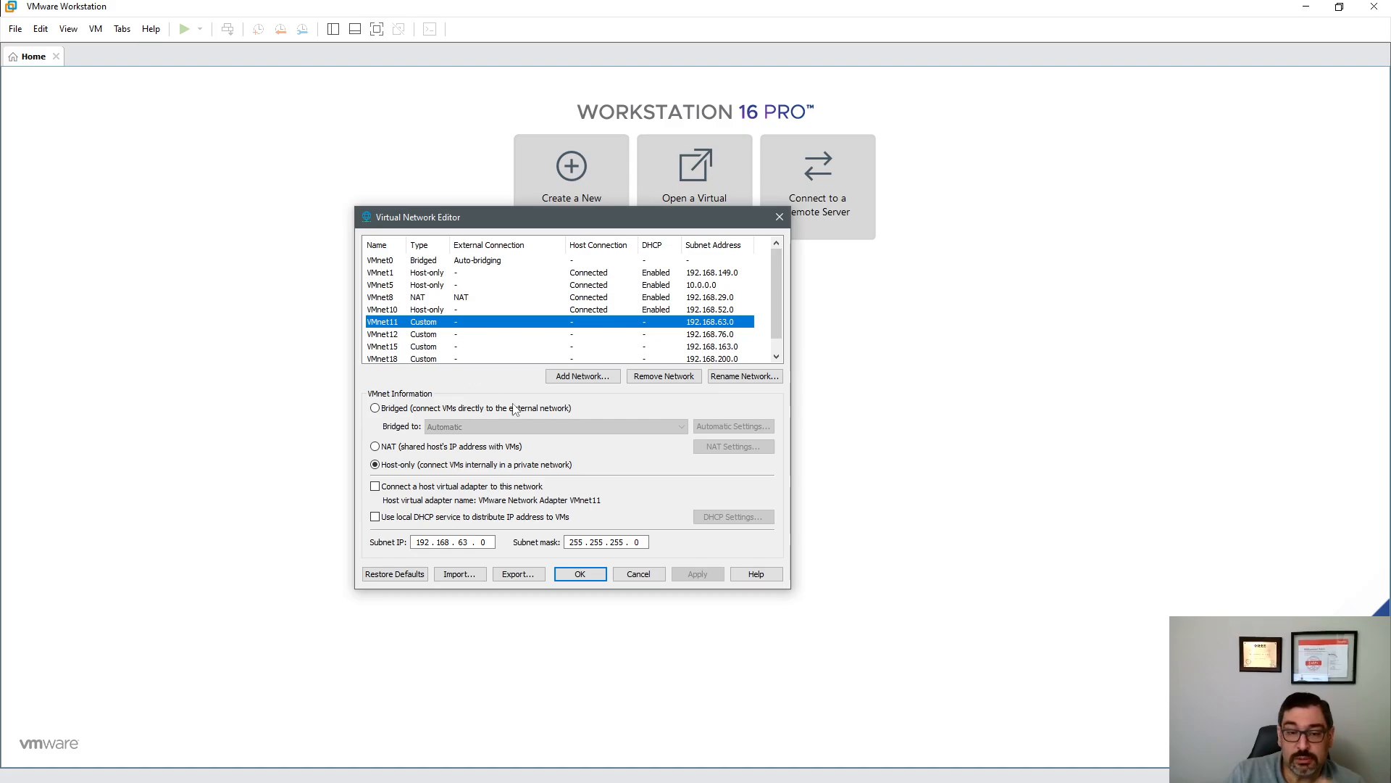
# - Save the network settings and start a new Custom virtual machine
pyautogui.click(590, 577)
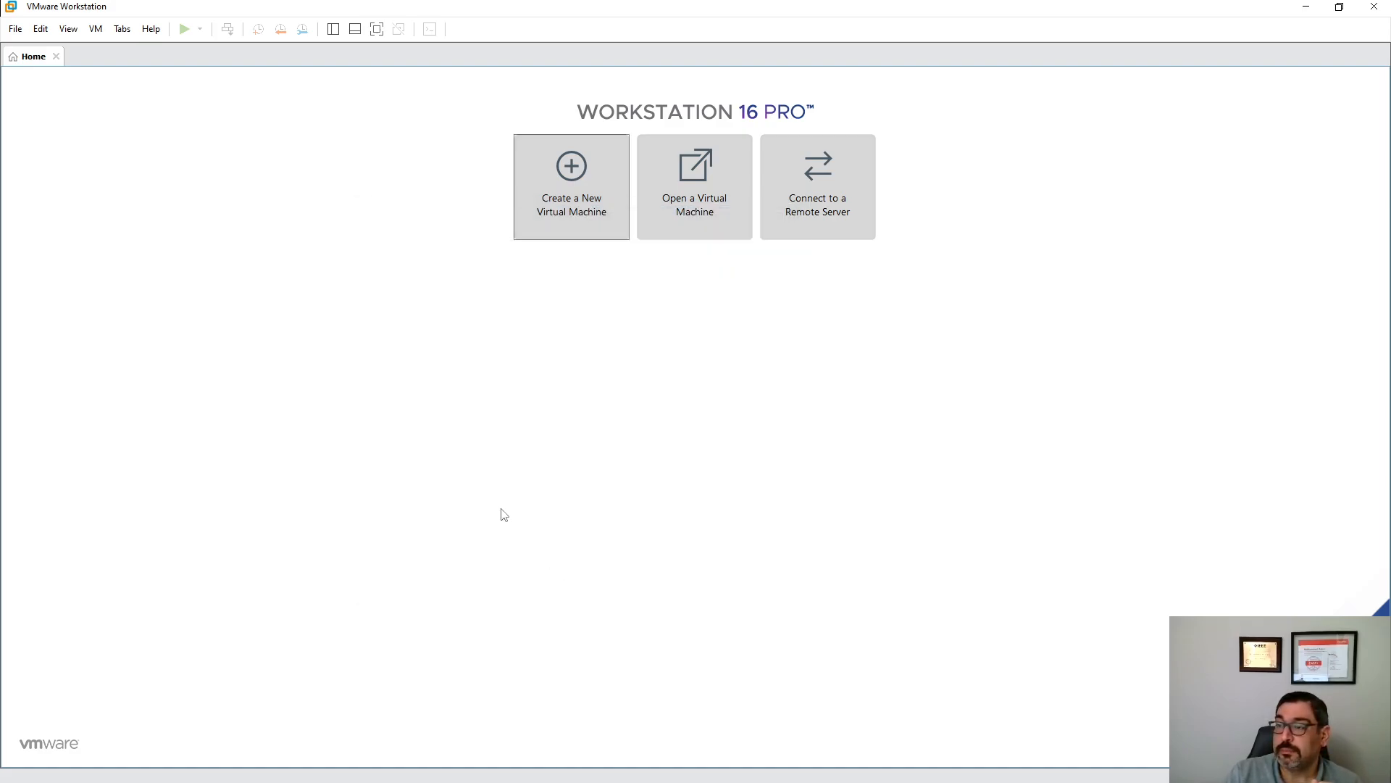
pyautogui.click(565, 184)
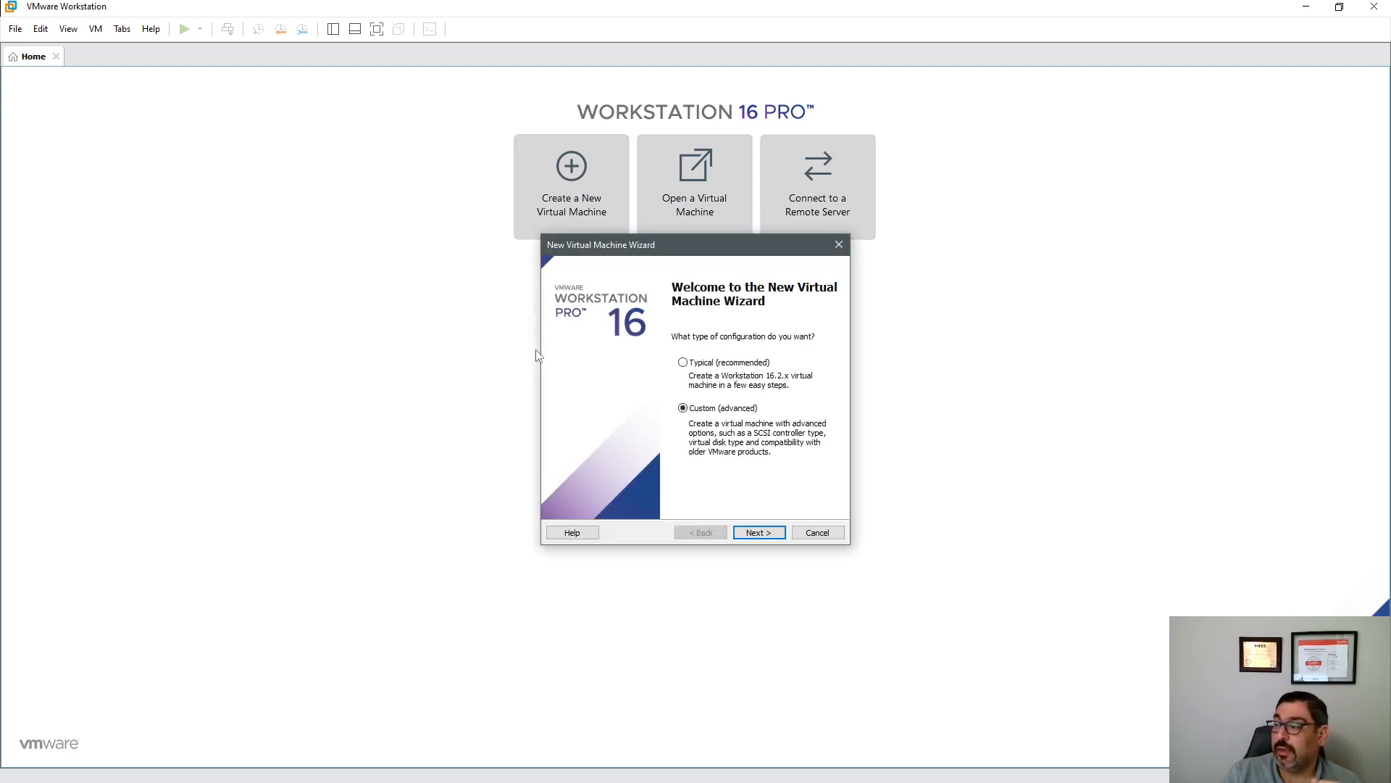
pyautogui.click(754, 534)
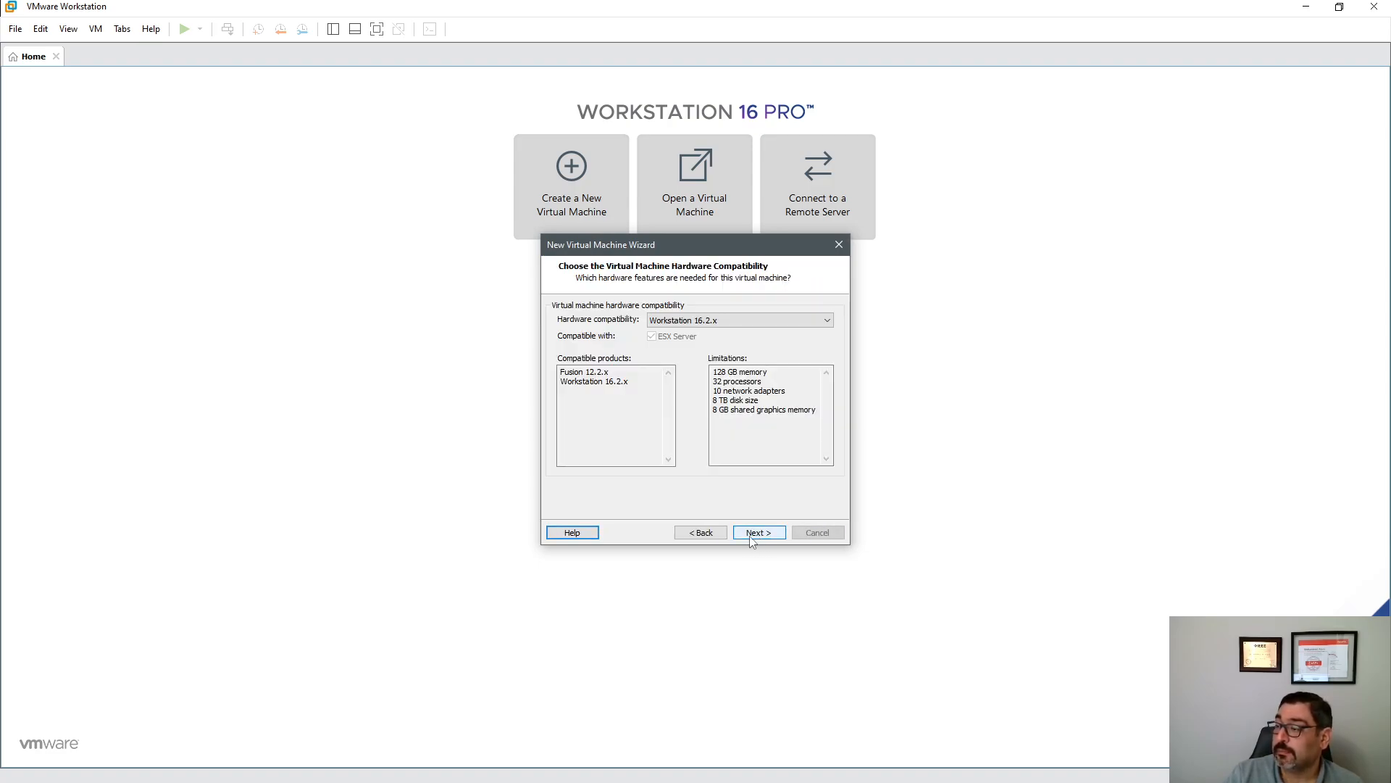
# - Set hardware compatibility to Workstation 16.x and use the pfSense-CE-2.5.2-RELEASE-amd64.iso installer
pyautogui.click(714, 323)
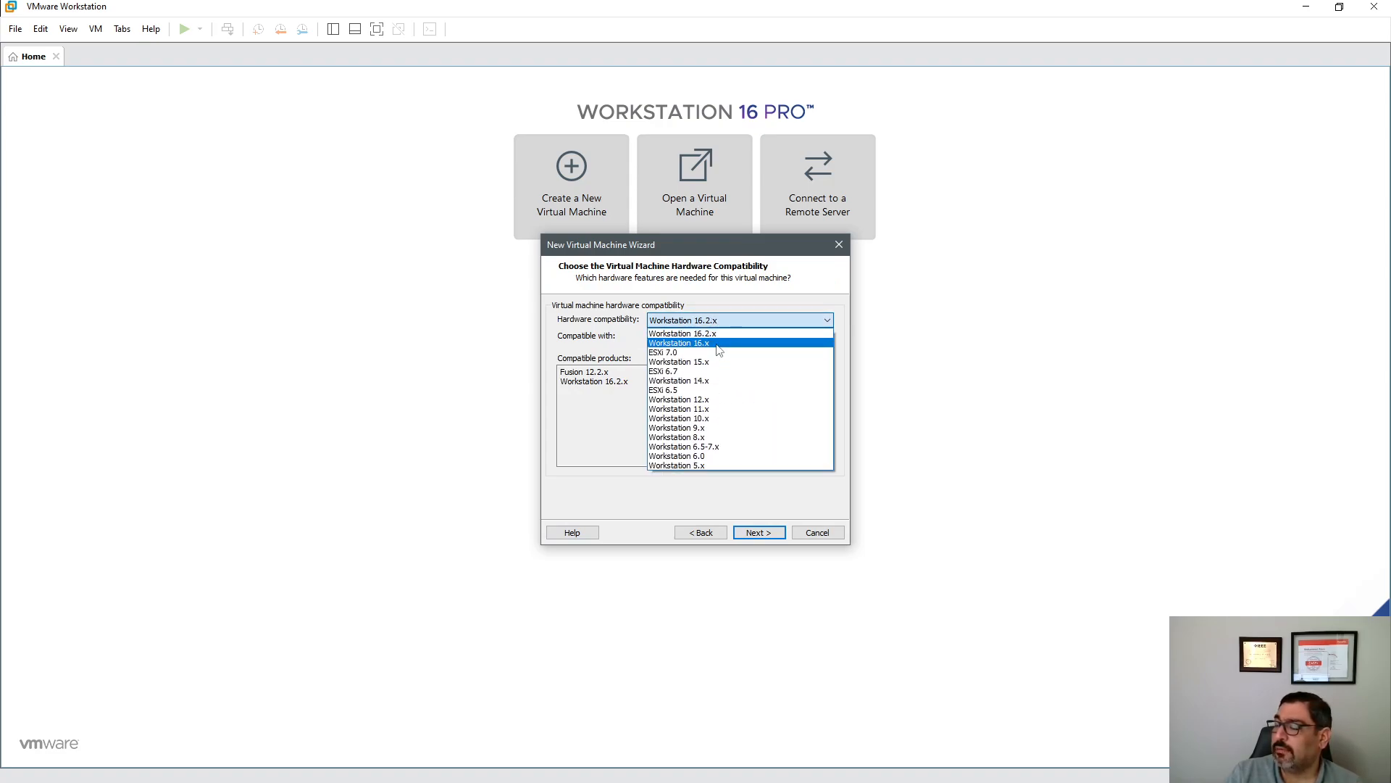
pyautogui.click(717, 347)
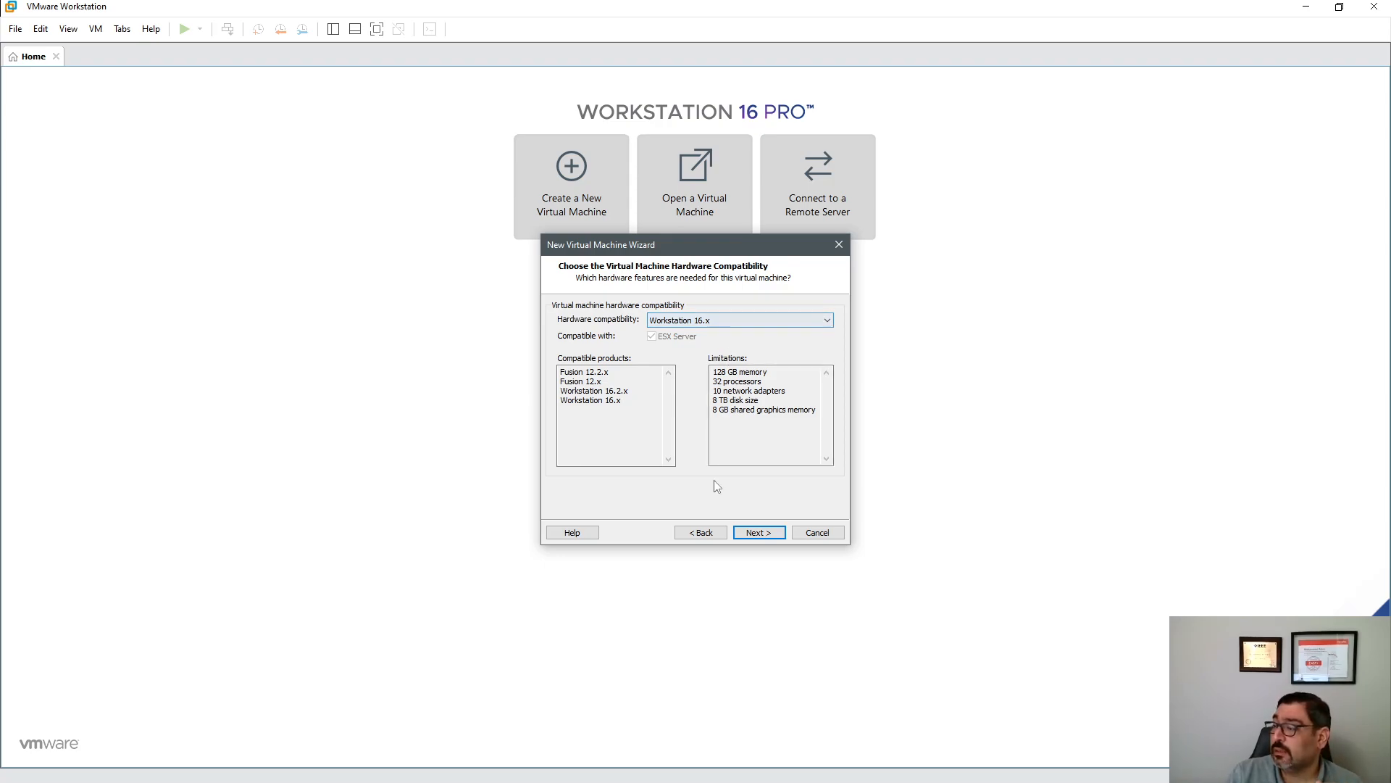
pyautogui.click(752, 529)
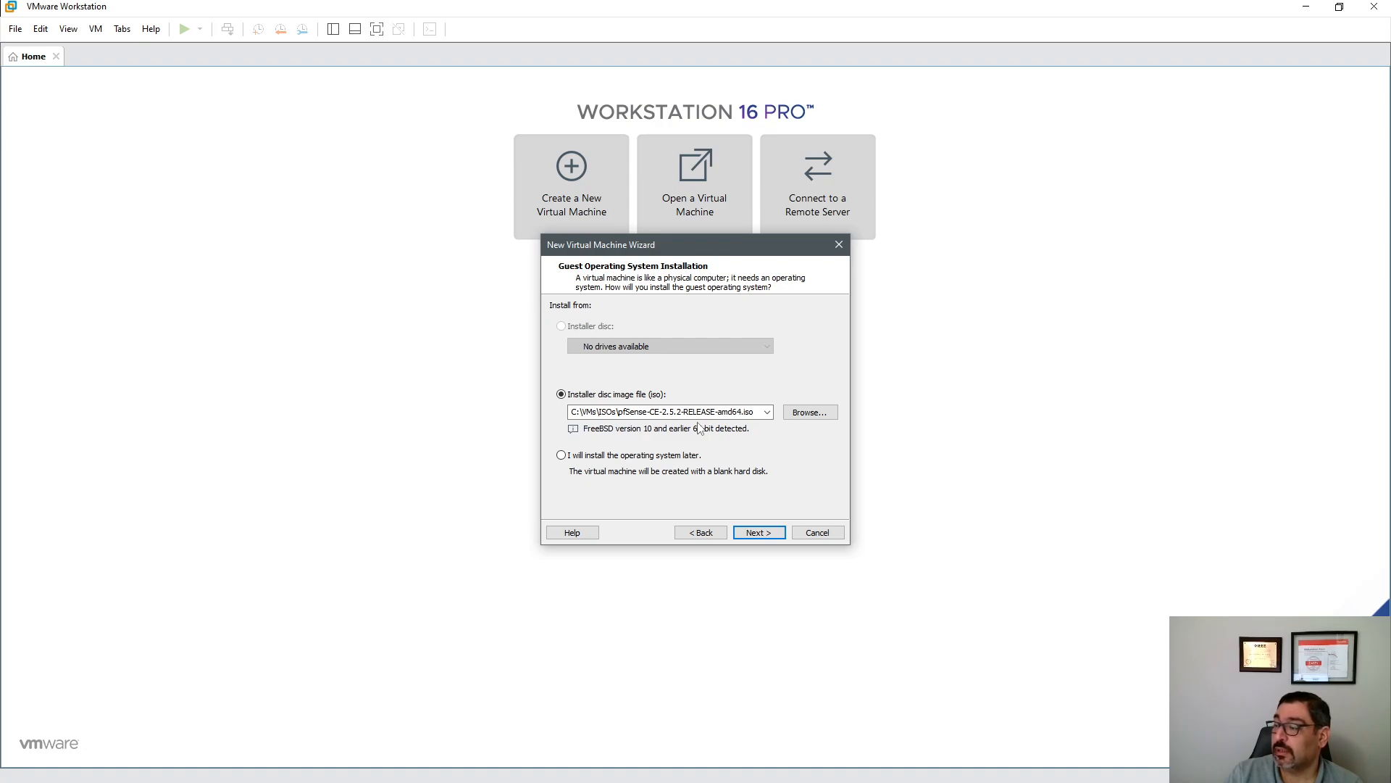
# - Name the virtual machine PfSense-1, stored in C:\VMs\PfSense-1
pyautogui.click(760, 533)
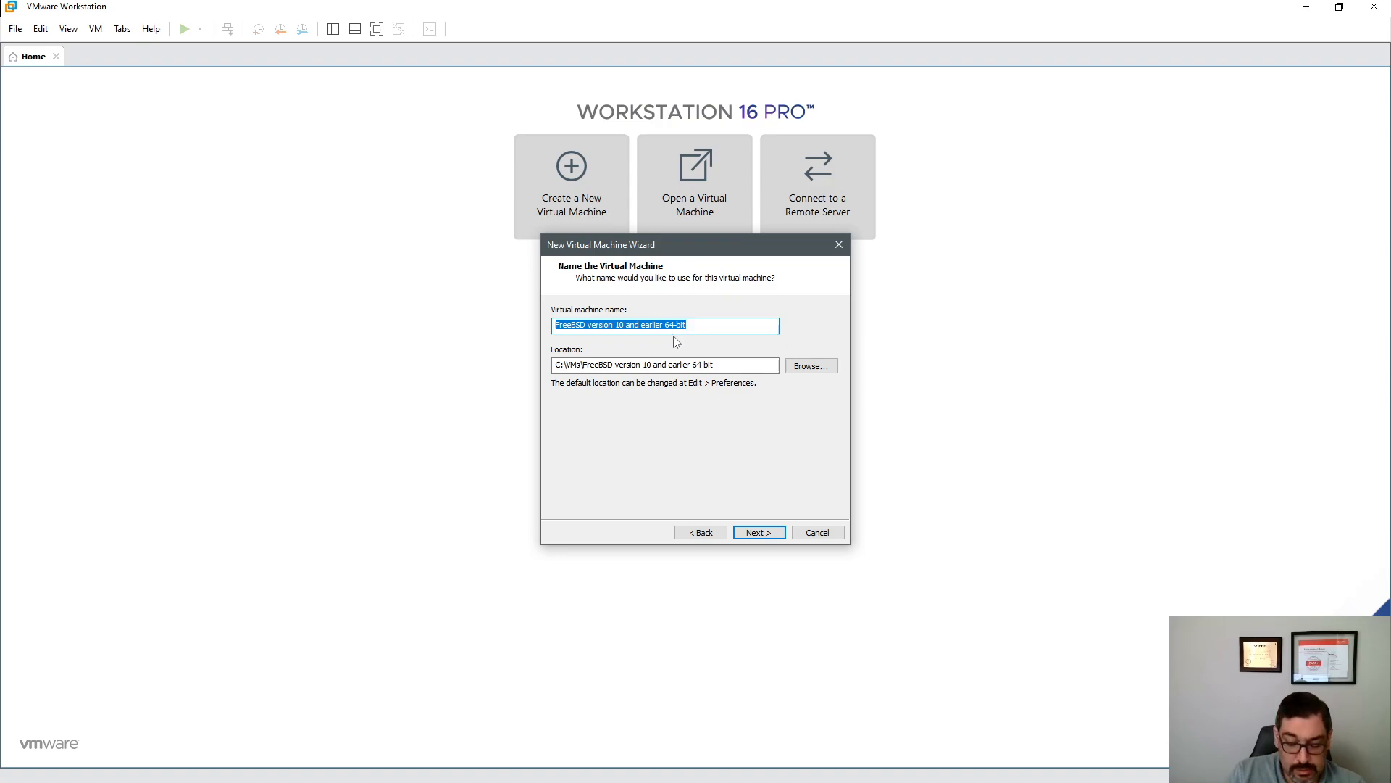
pyautogui.write('PfSe')
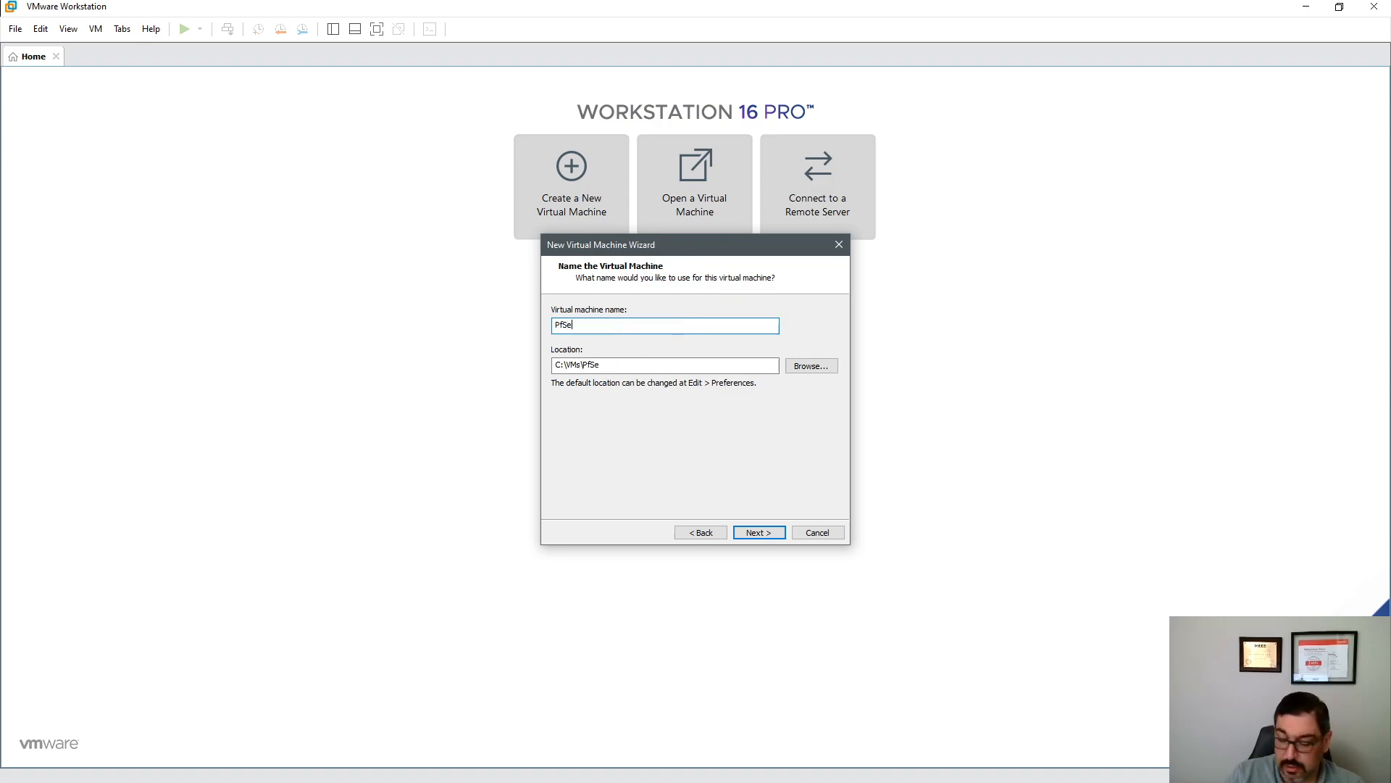
pyautogui.write('nse')
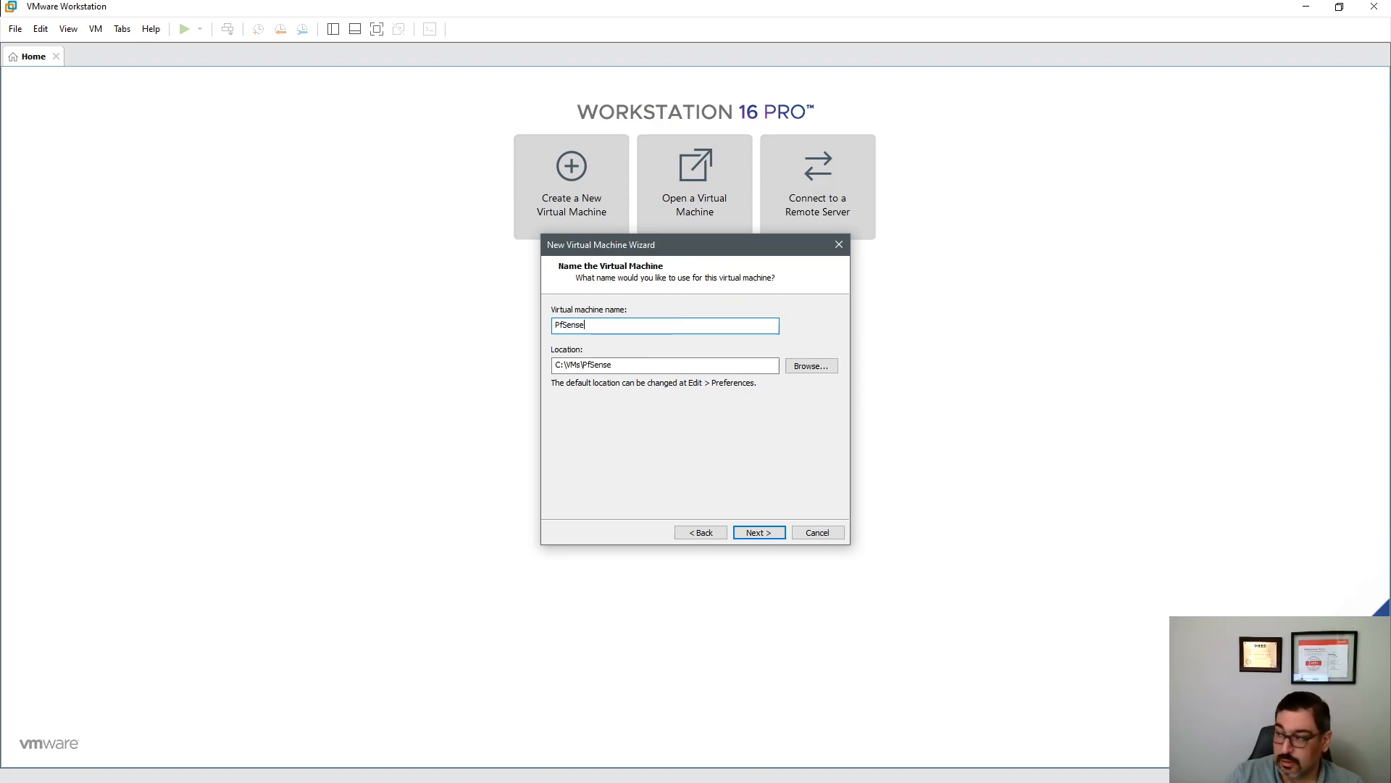
pyautogui.write('-1')
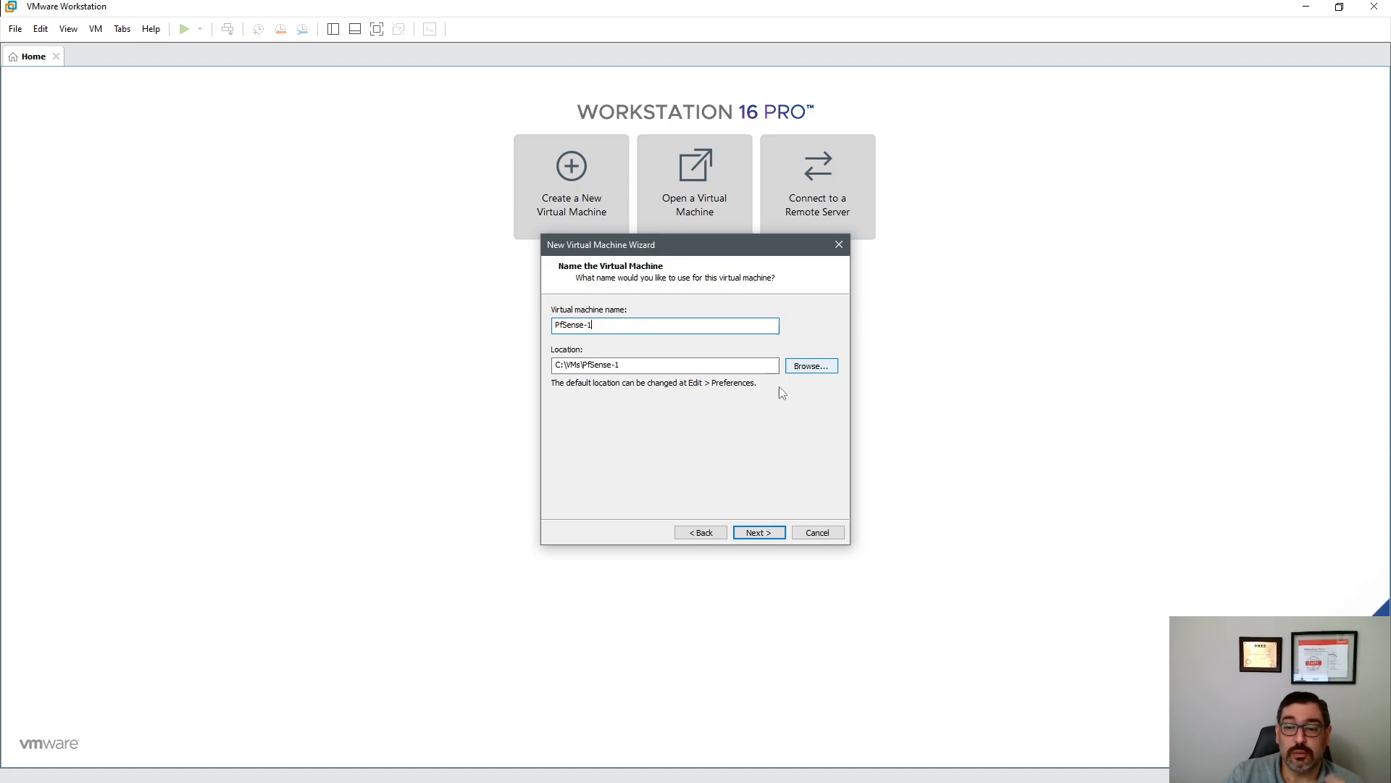
pyautogui.click(751, 533)
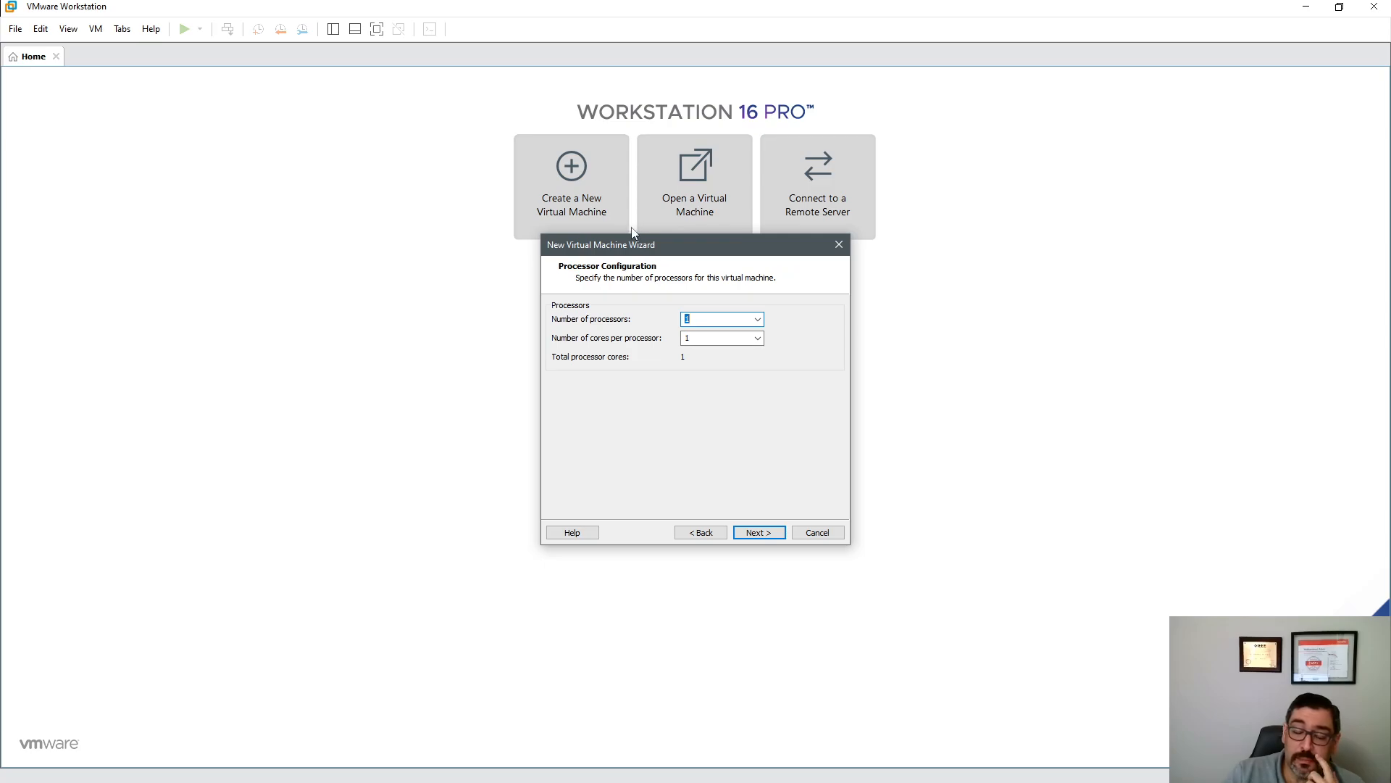
# - Give the VM 2 processors with 2 cores per processor
pyautogui.click(757, 319)
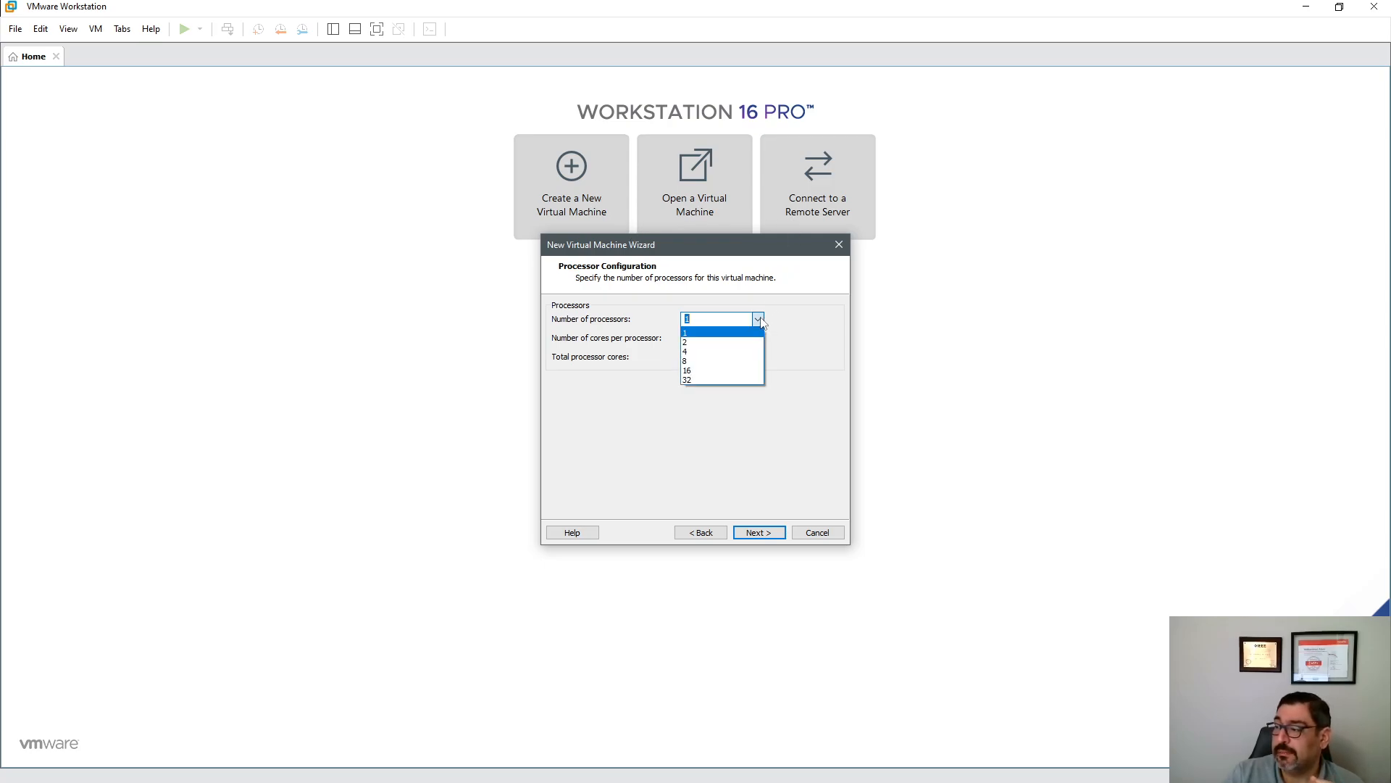
pyautogui.click(733, 342)
pyautogui.click(757, 339)
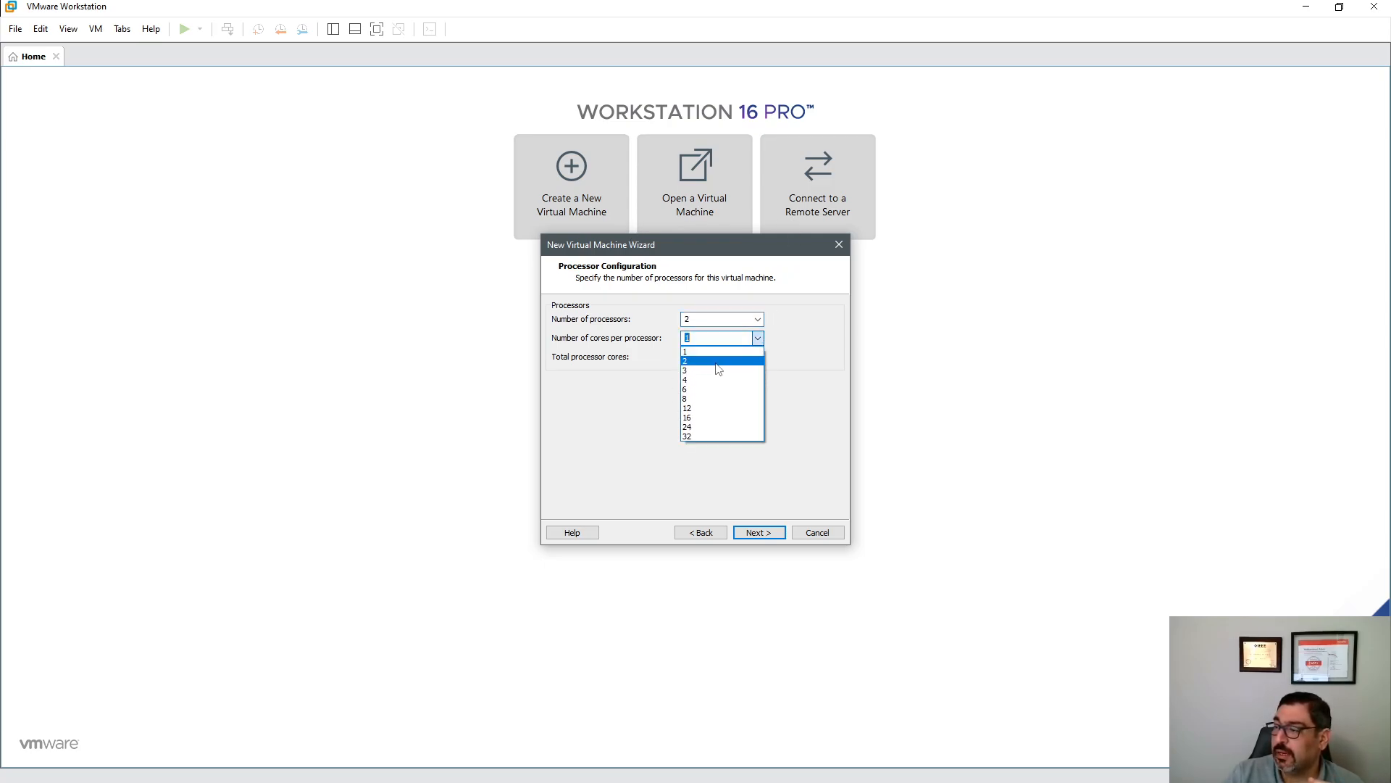
pyautogui.click(708, 361)
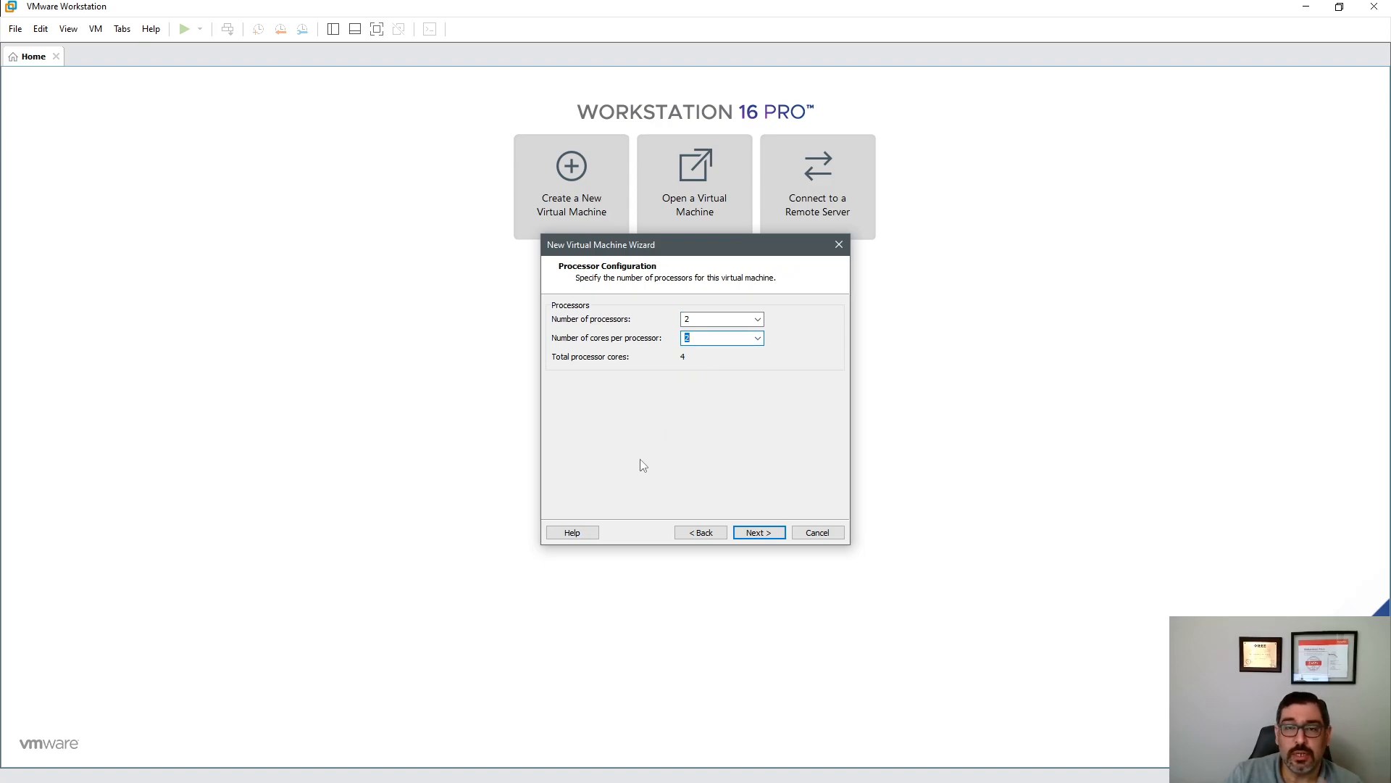
pyautogui.click(753, 533)
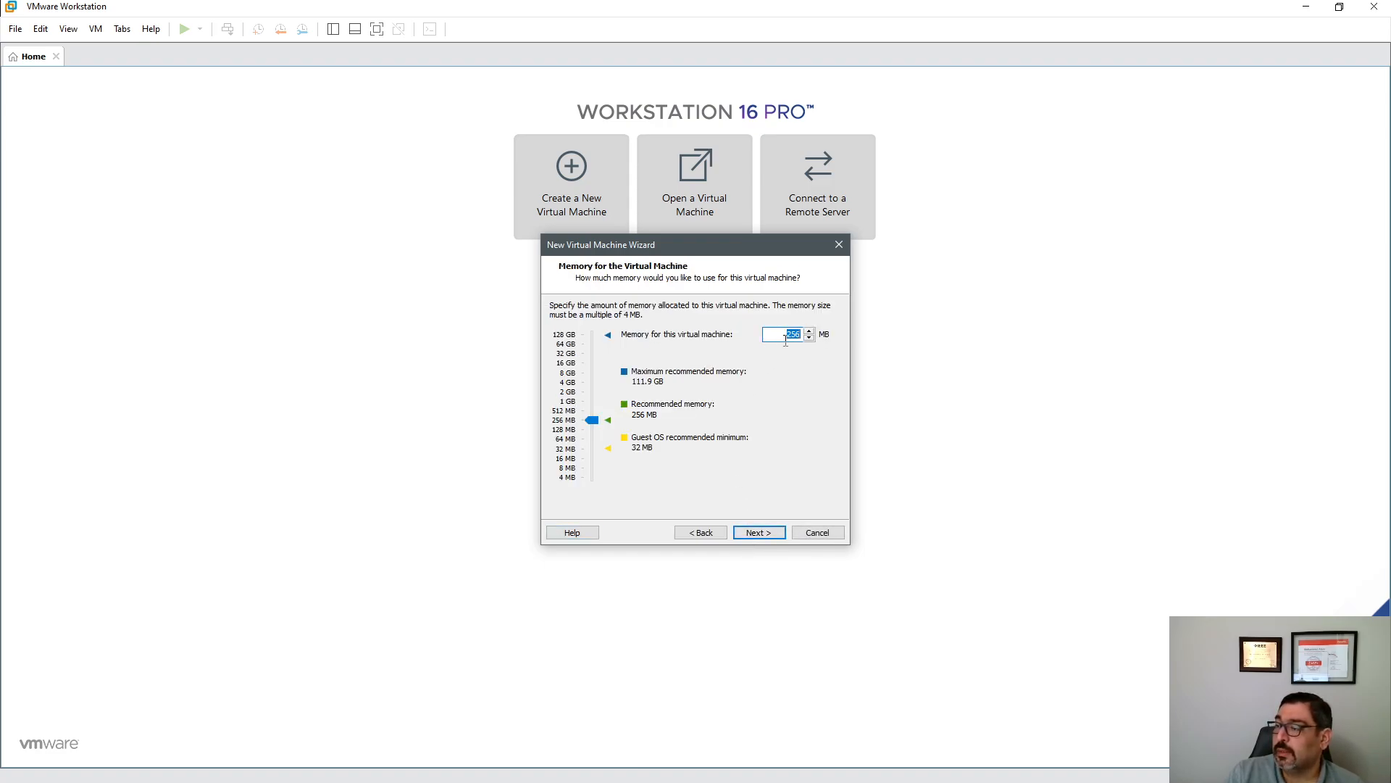
# - Raise the VM's memory to 4096 MB
pyautogui.click(599, 424)
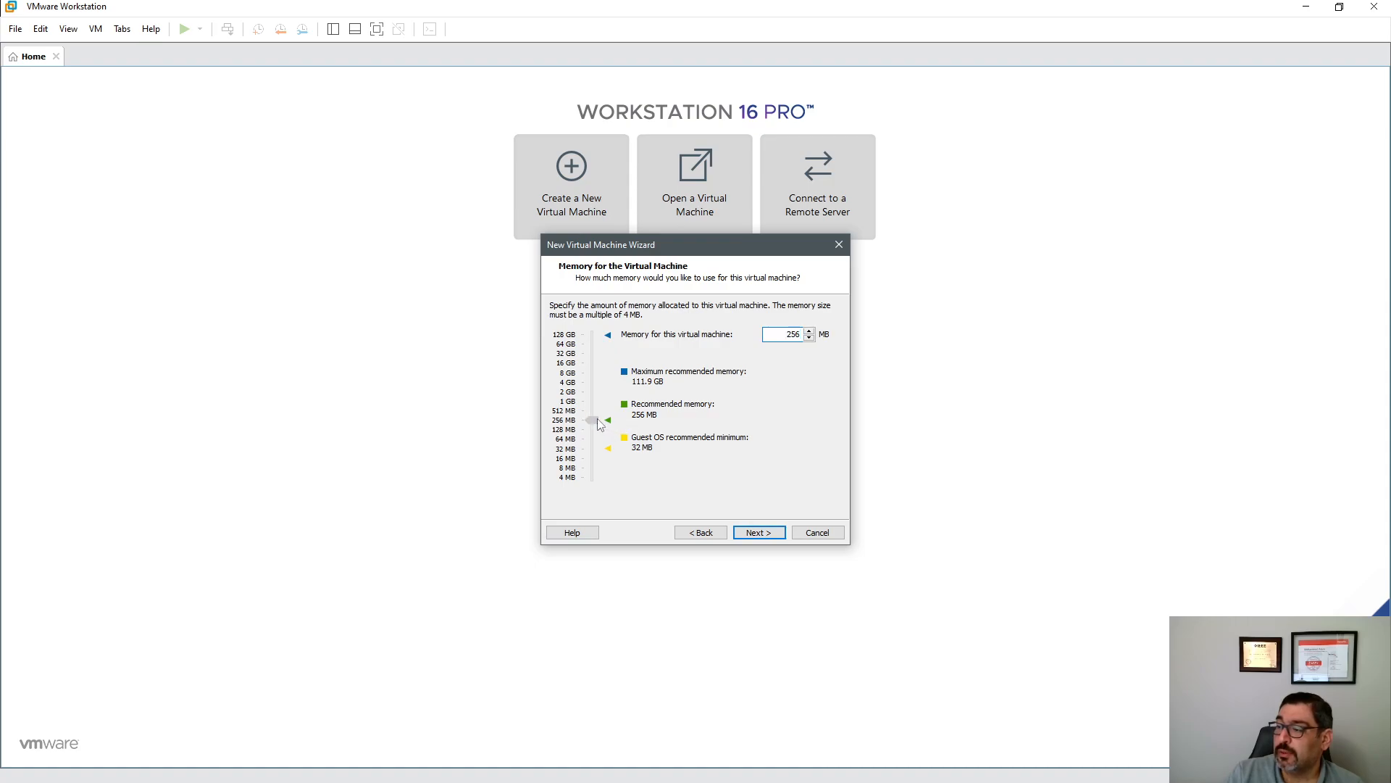
pyautogui.moveTo(598, 424); pyautogui.dragTo(604, 384)
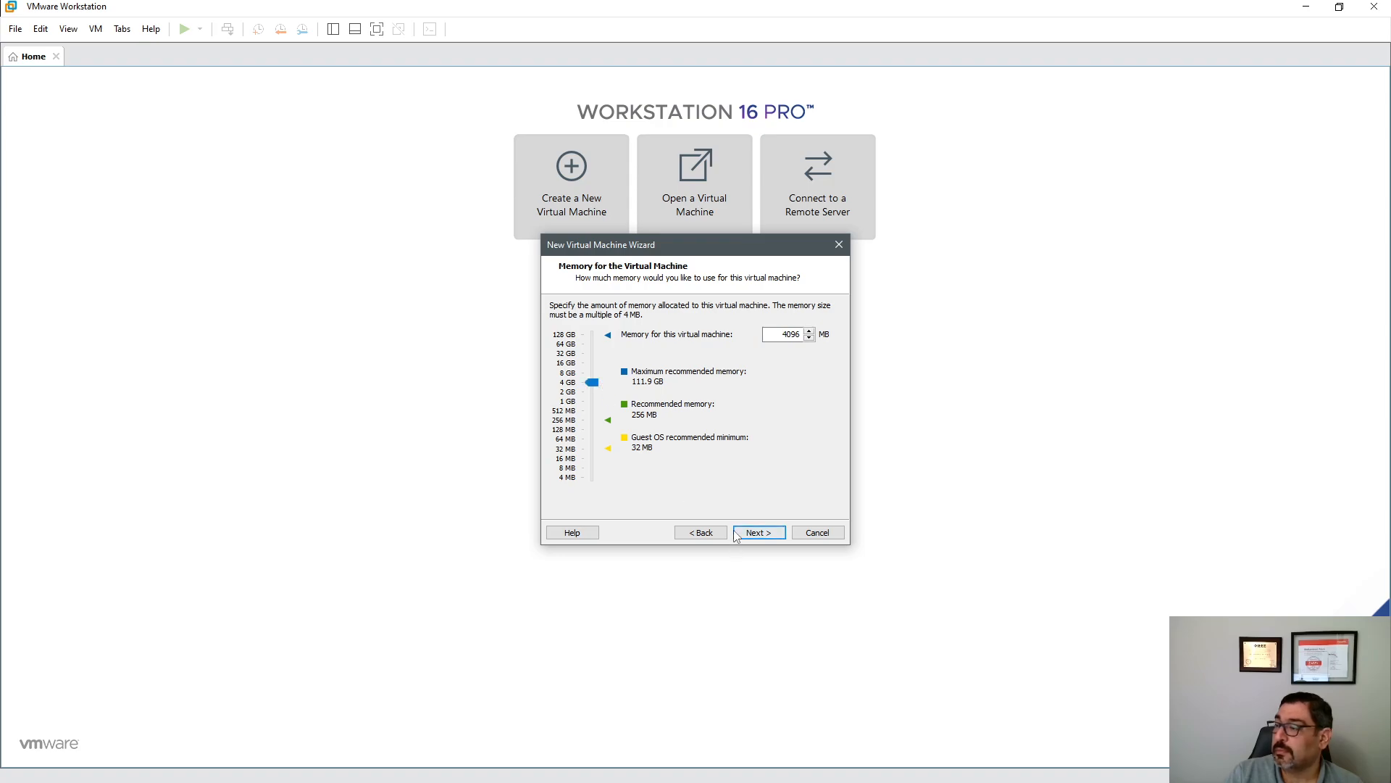
pyautogui.click(758, 536)
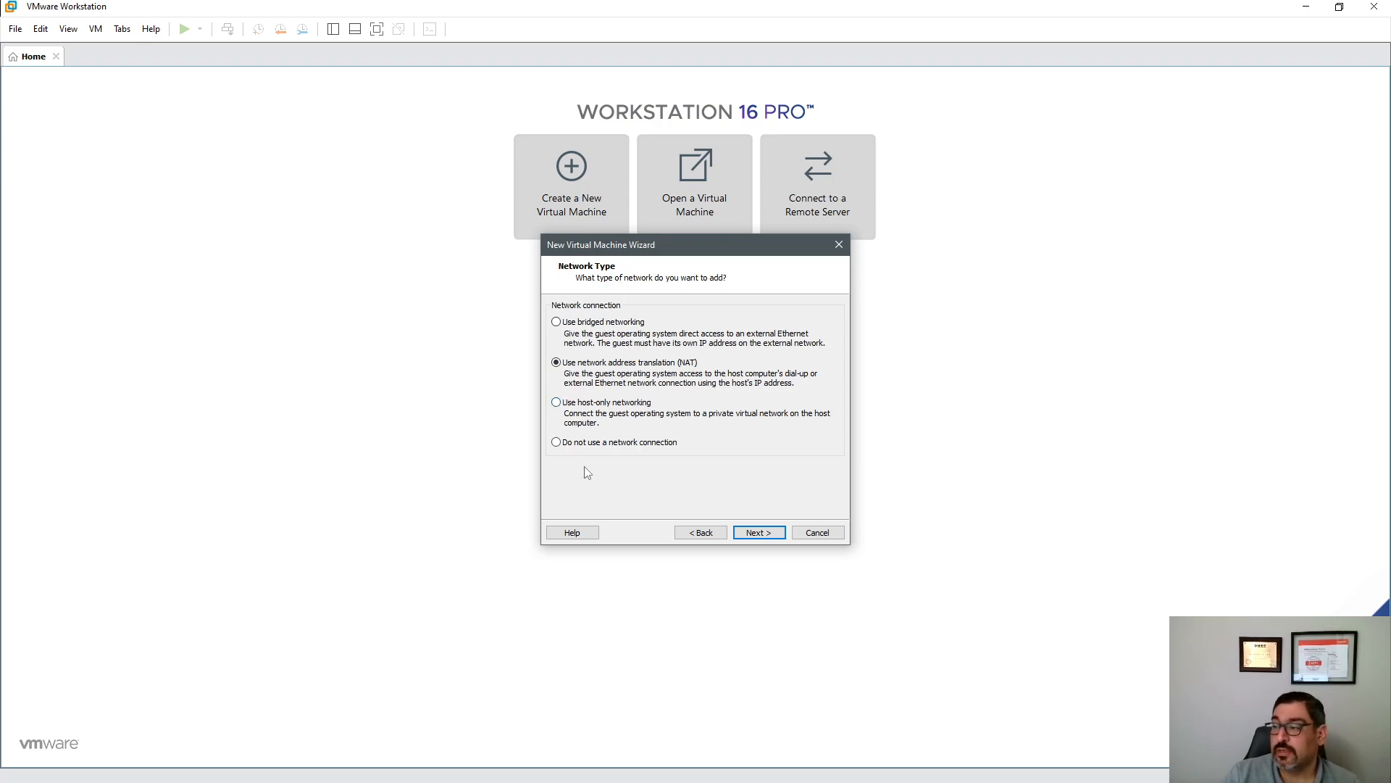
# - Keep NAT, LSI Logic and SCSI defaults and create a new 20 GB single-file virtual disk
pyautogui.click(757, 533)
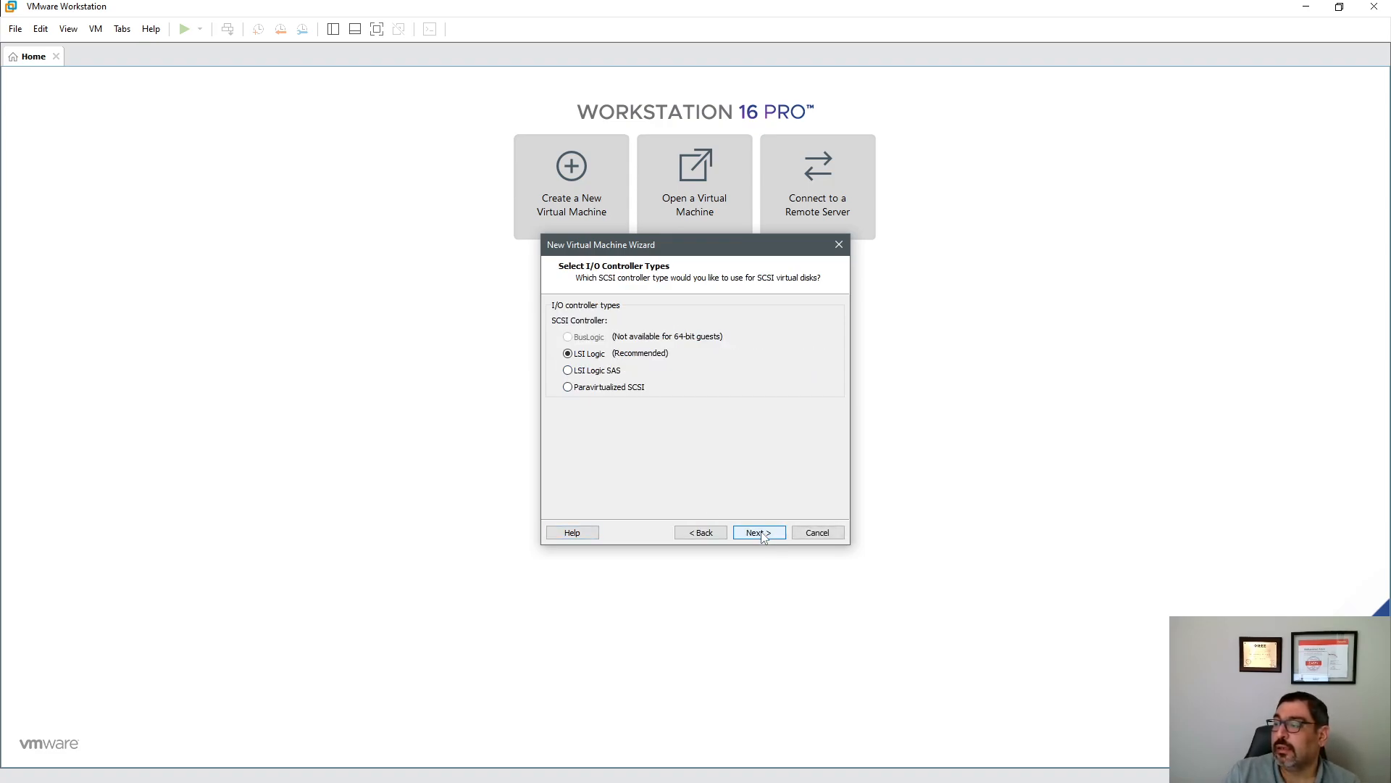
pyautogui.click(760, 533)
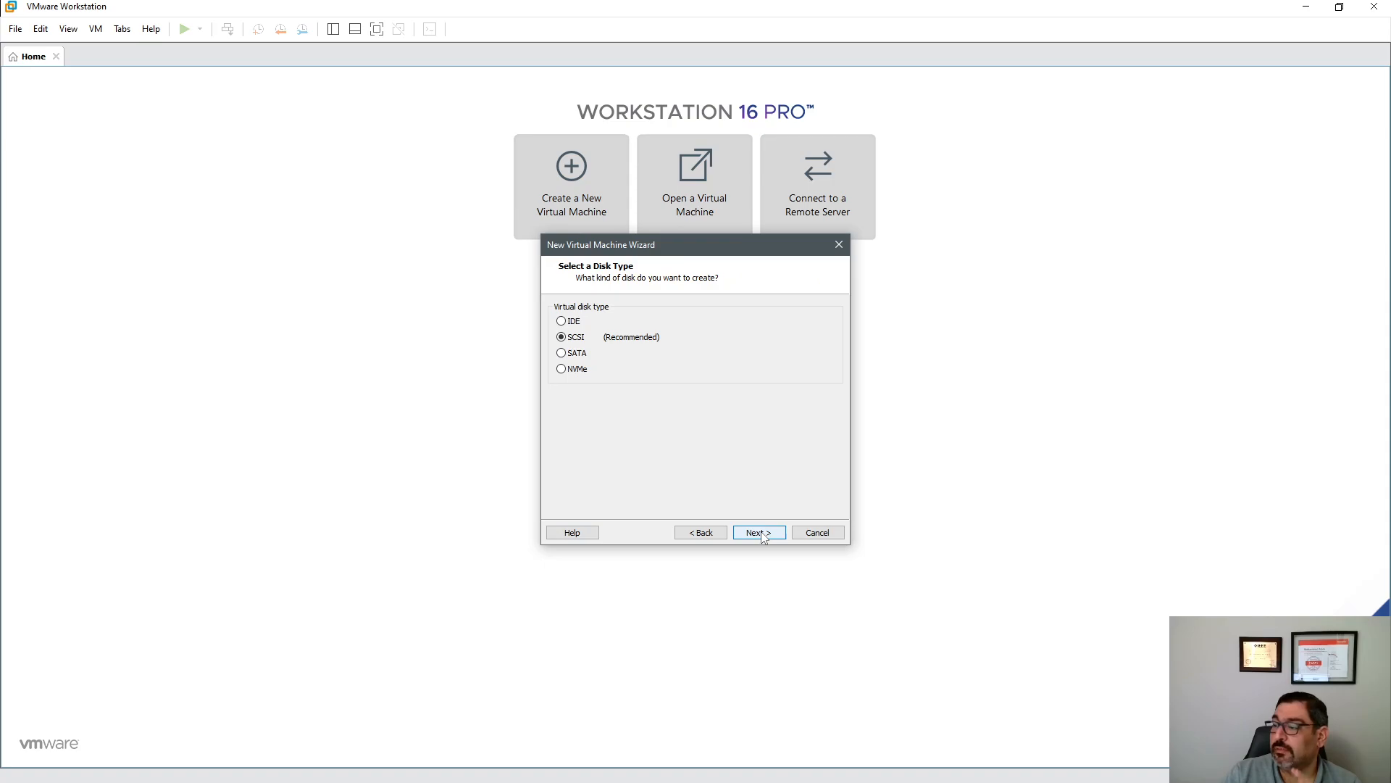
pyautogui.click(760, 533)
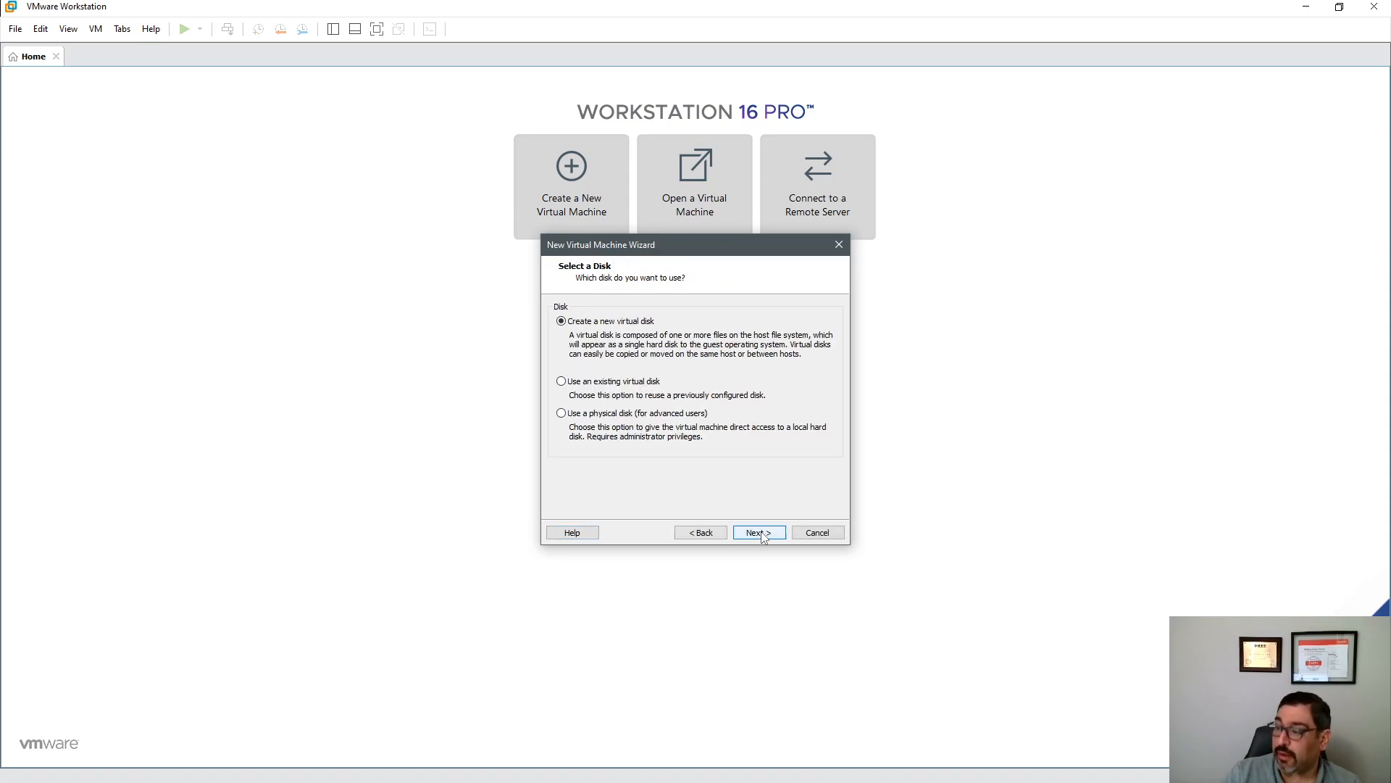
pyautogui.click(761, 533)
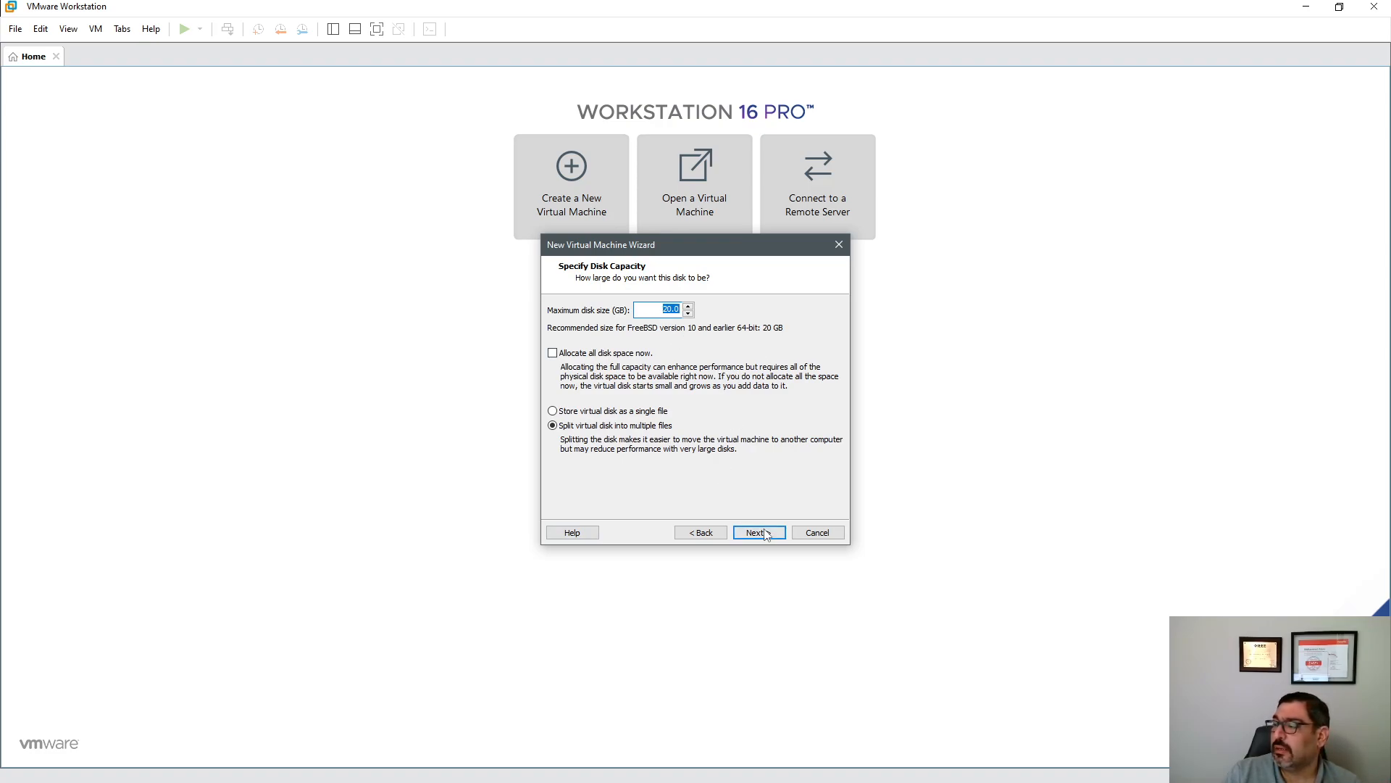
pyautogui.click(587, 412)
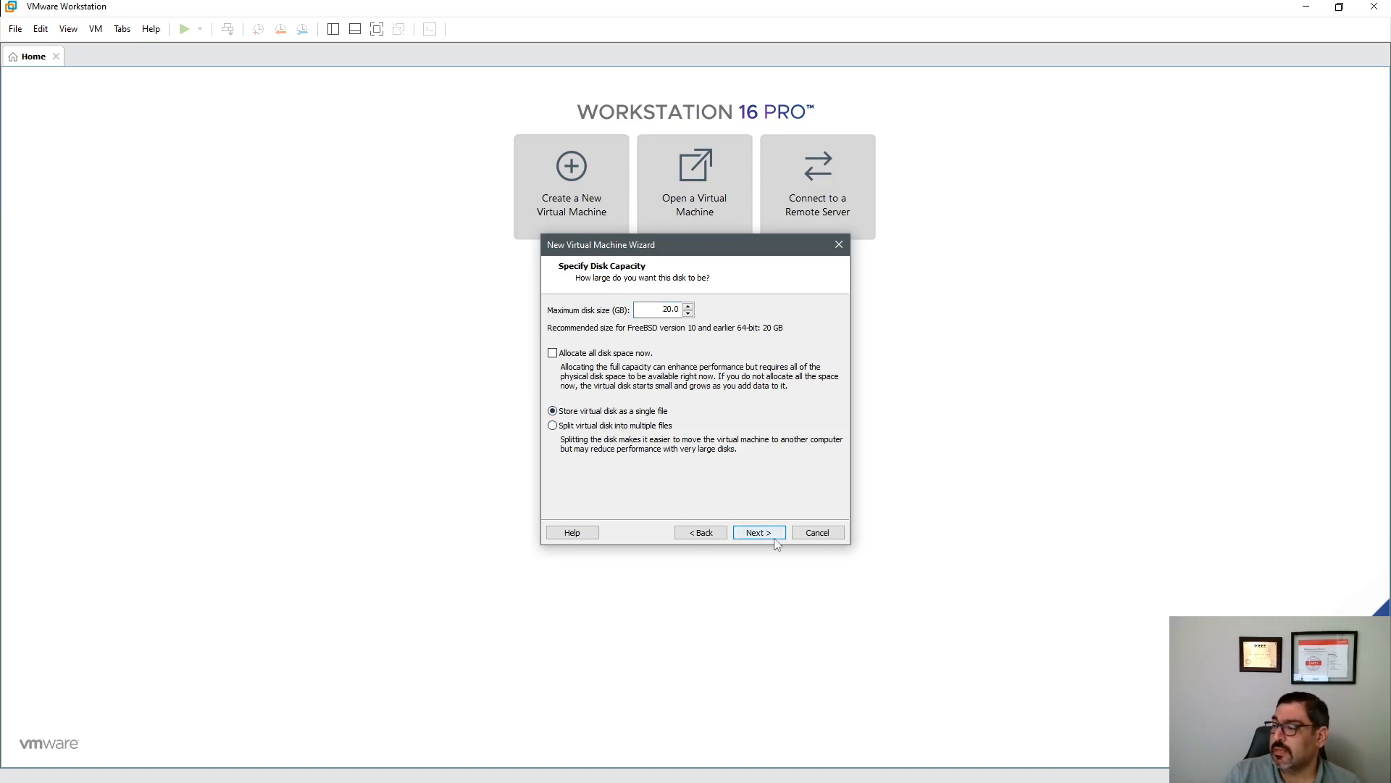
pyautogui.click(754, 534)
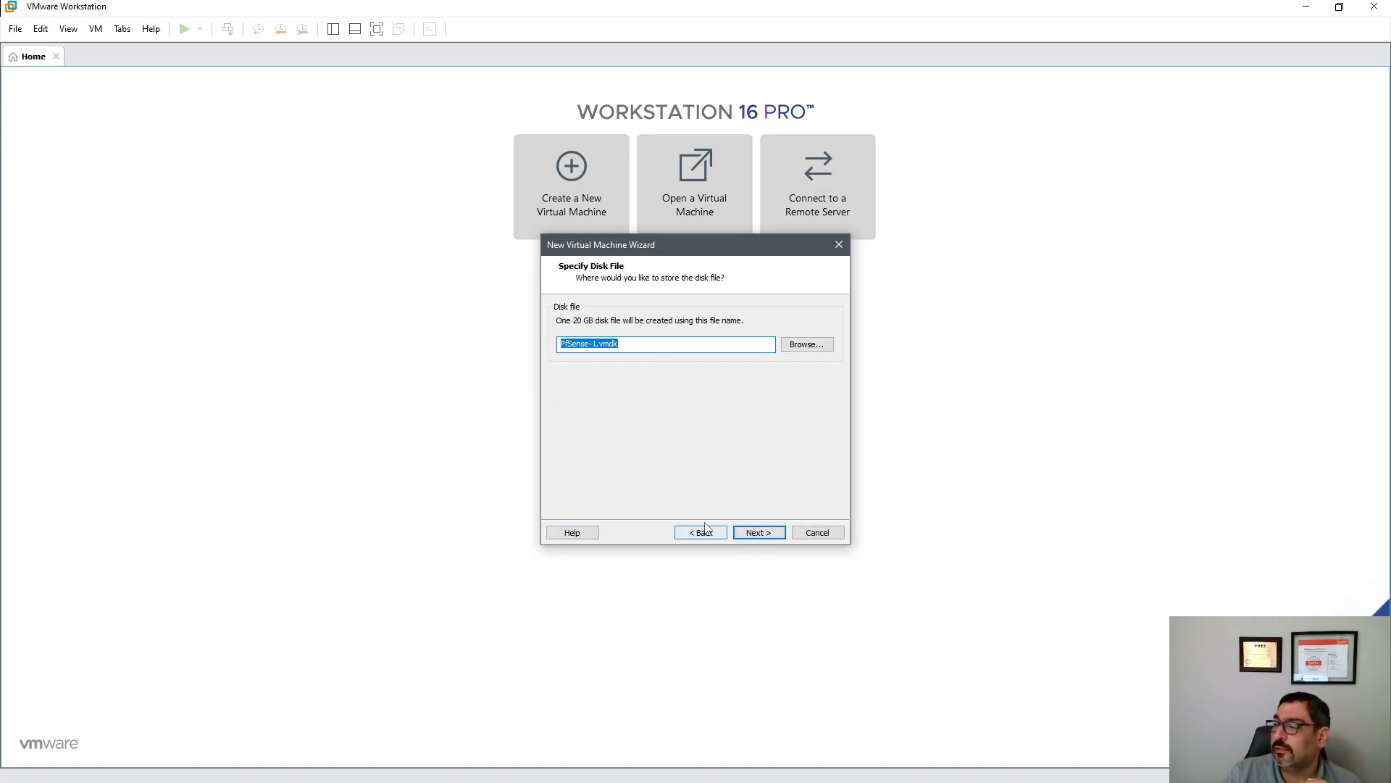
pyautogui.click(750, 533)
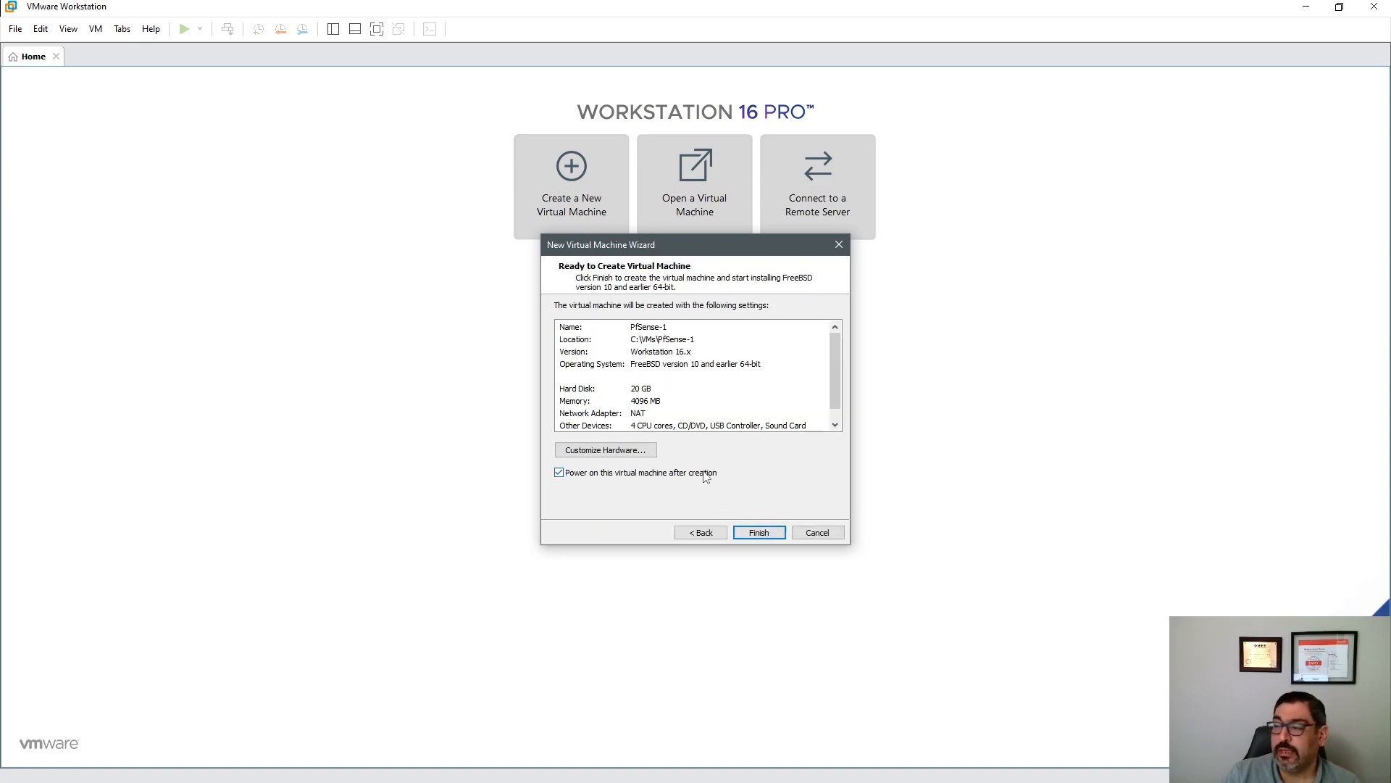
# - Add a second network adapter to the PfSense-1 hardware
pyautogui.click(607, 452)
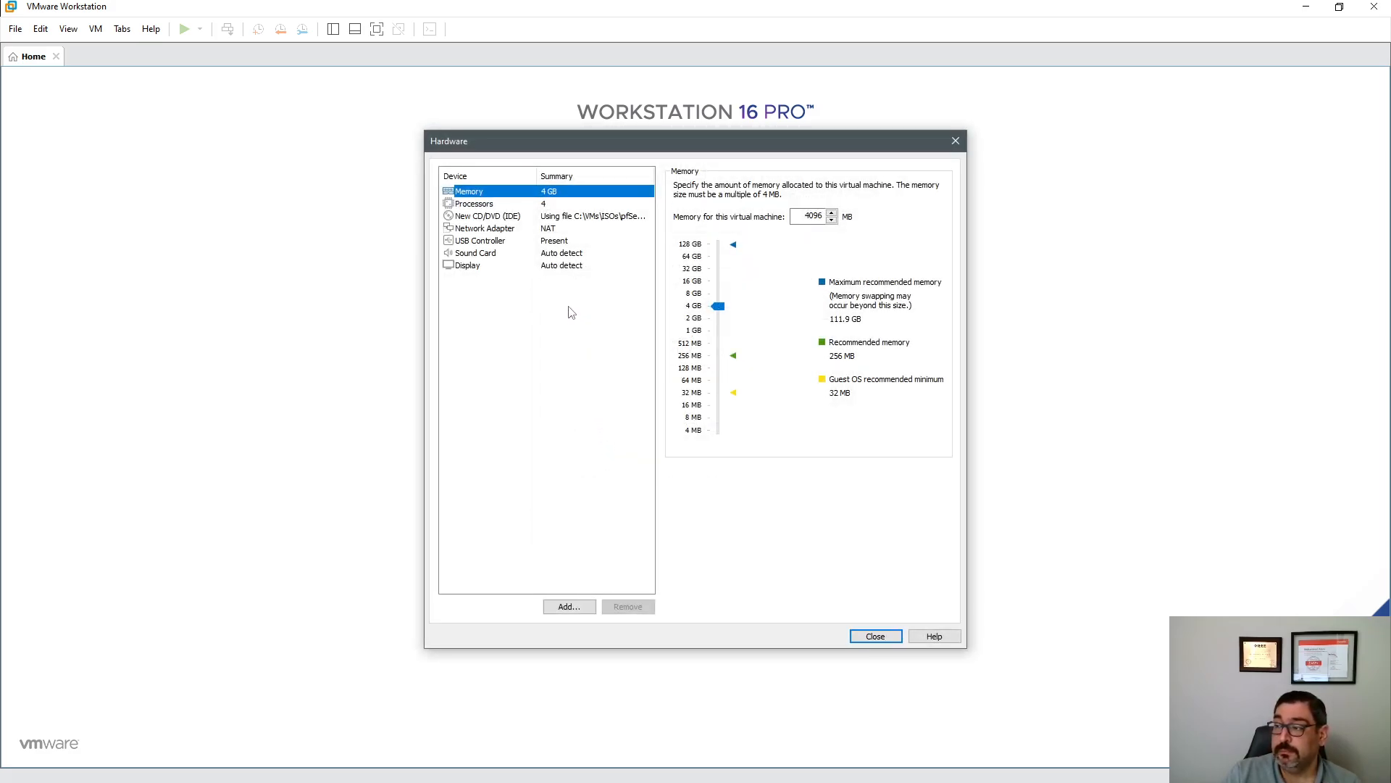
pyautogui.click(516, 233)
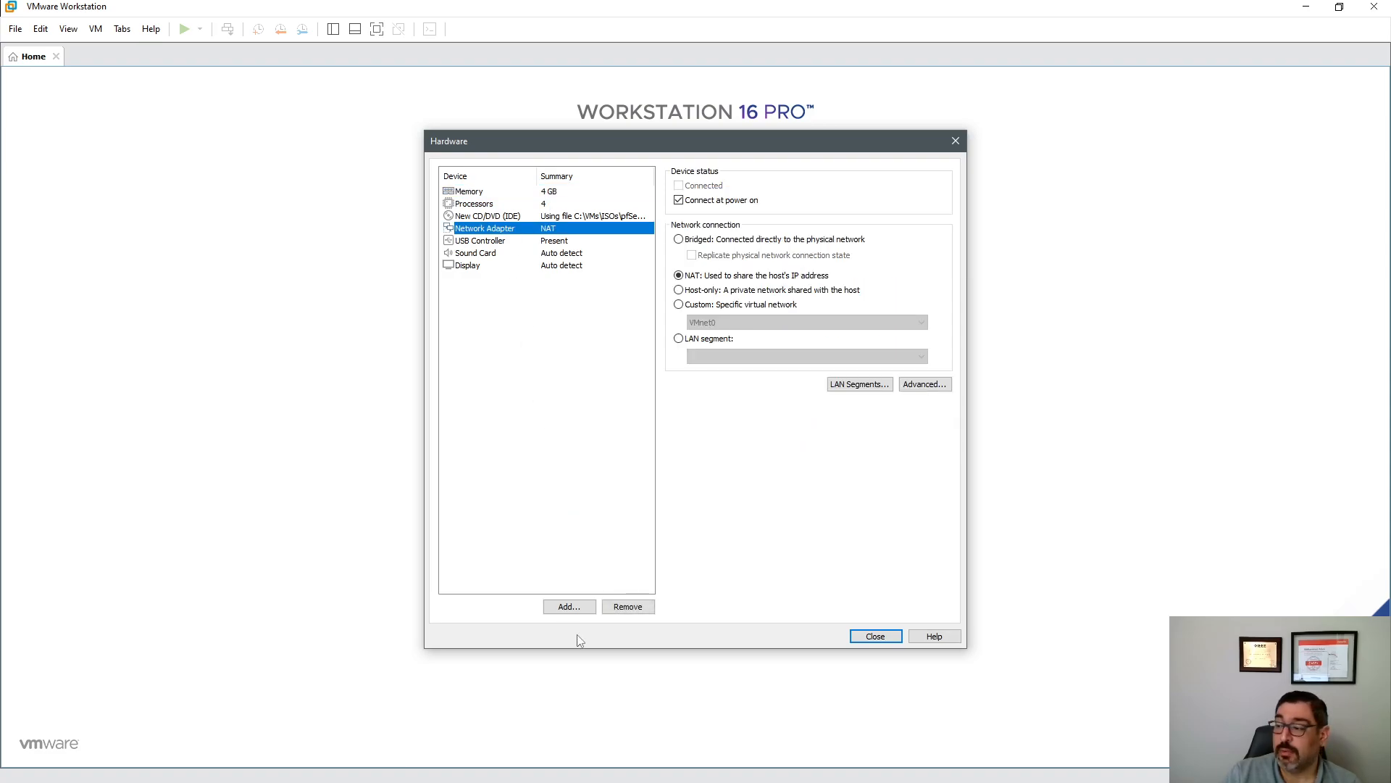
pyautogui.click(585, 609)
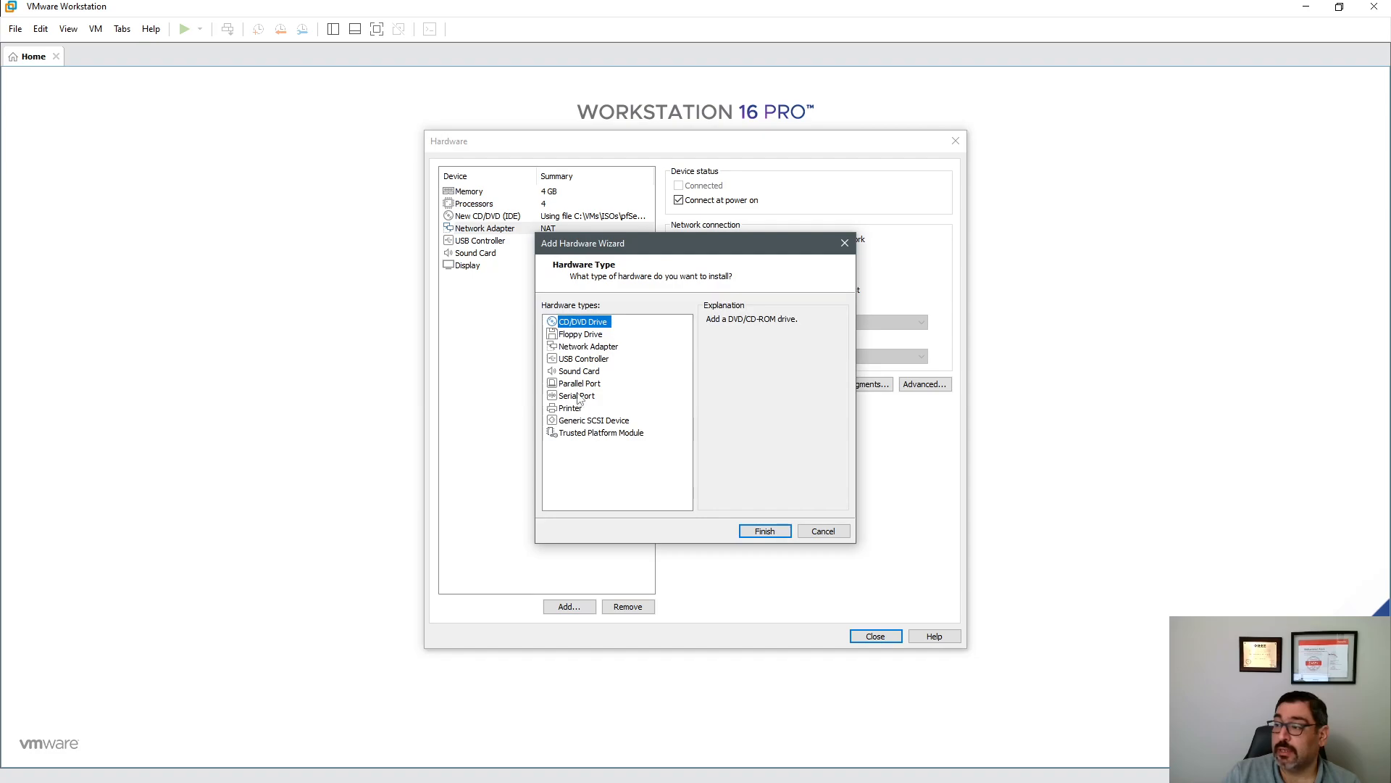
pyautogui.click(585, 347)
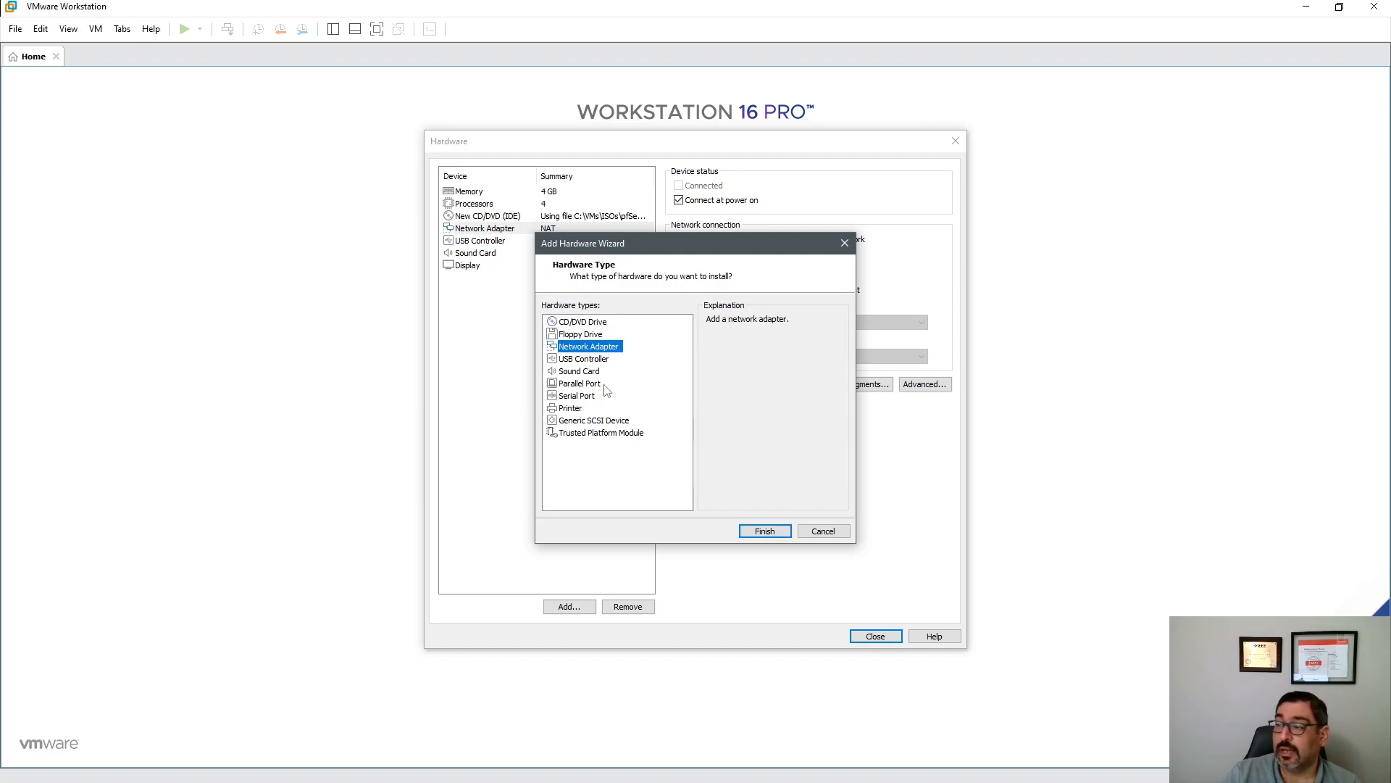
pyautogui.click(763, 532)
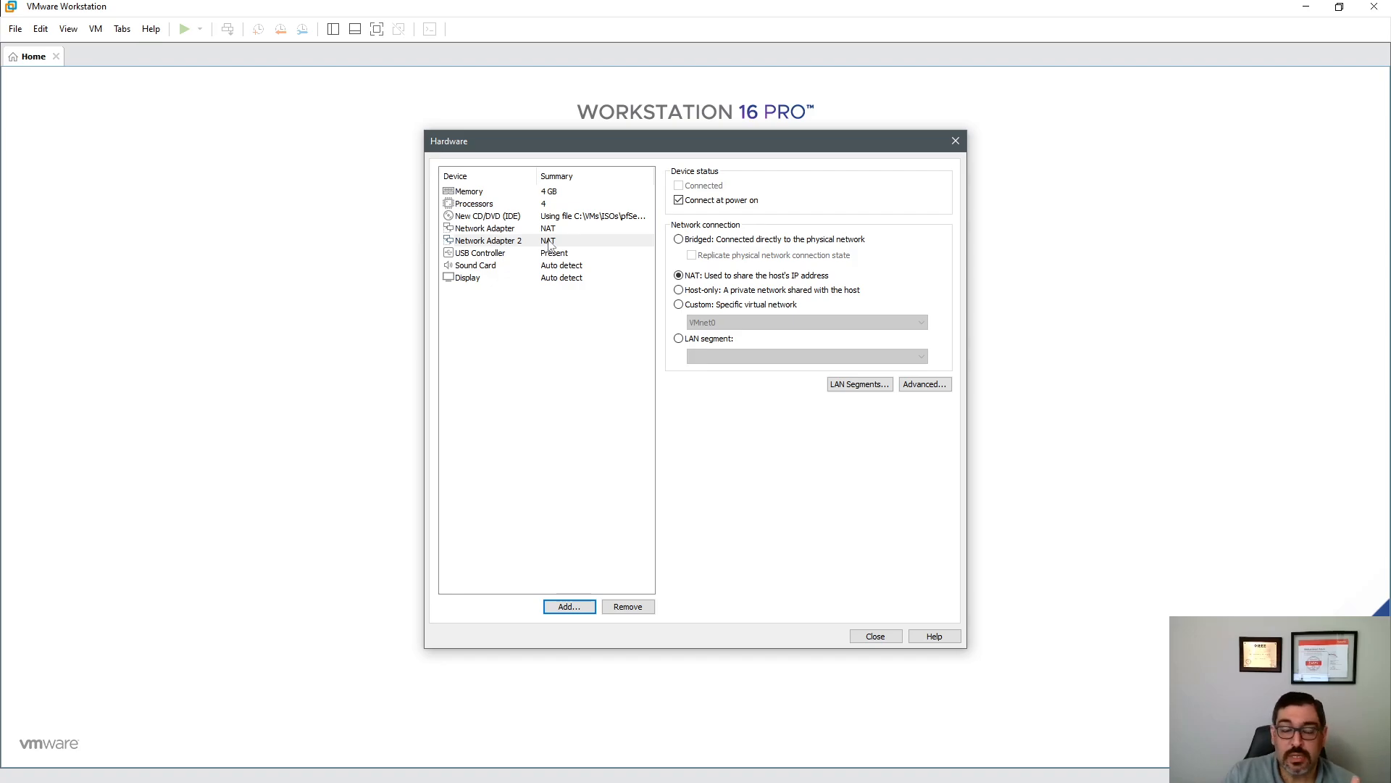
# - Put the first network adapter on custom VMnet11, leaving the second on NAT
pyautogui.click(553, 229)
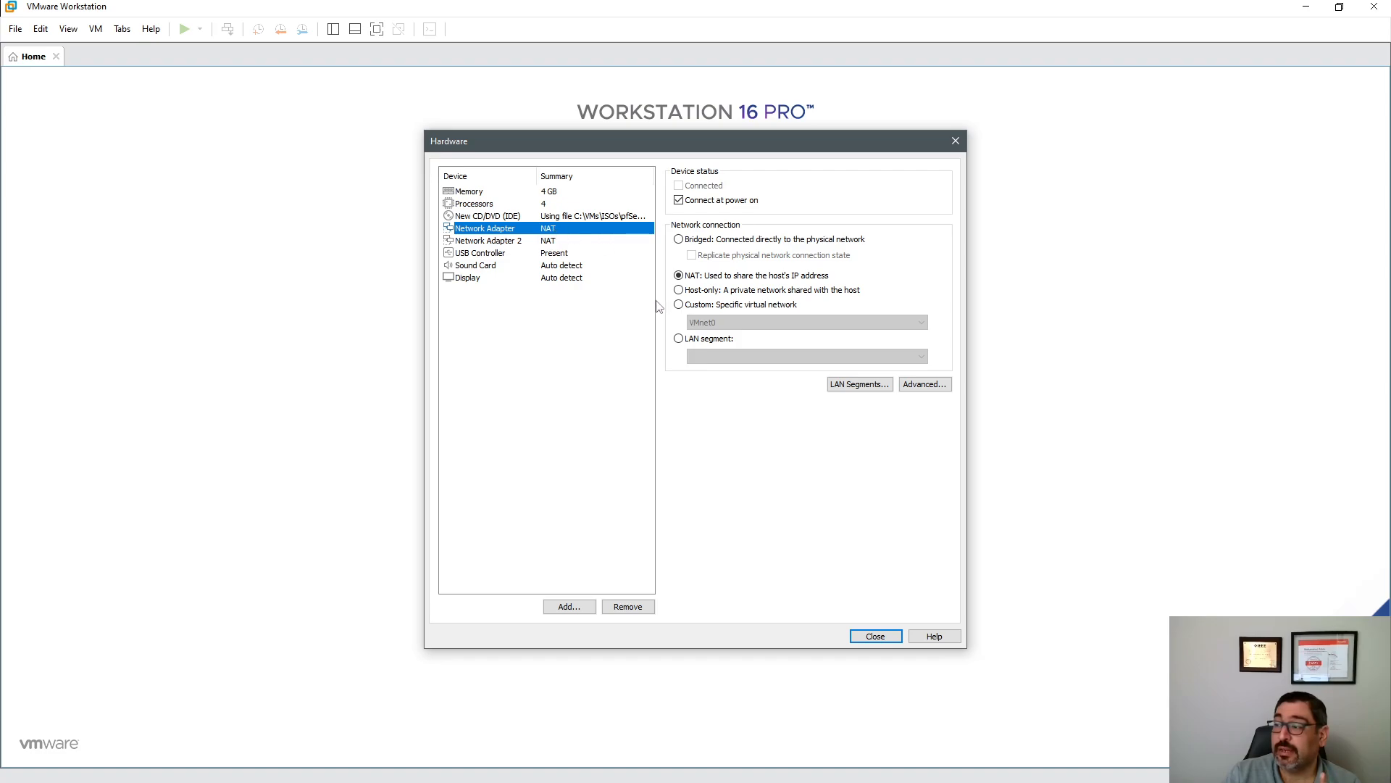
pyautogui.click(679, 304)
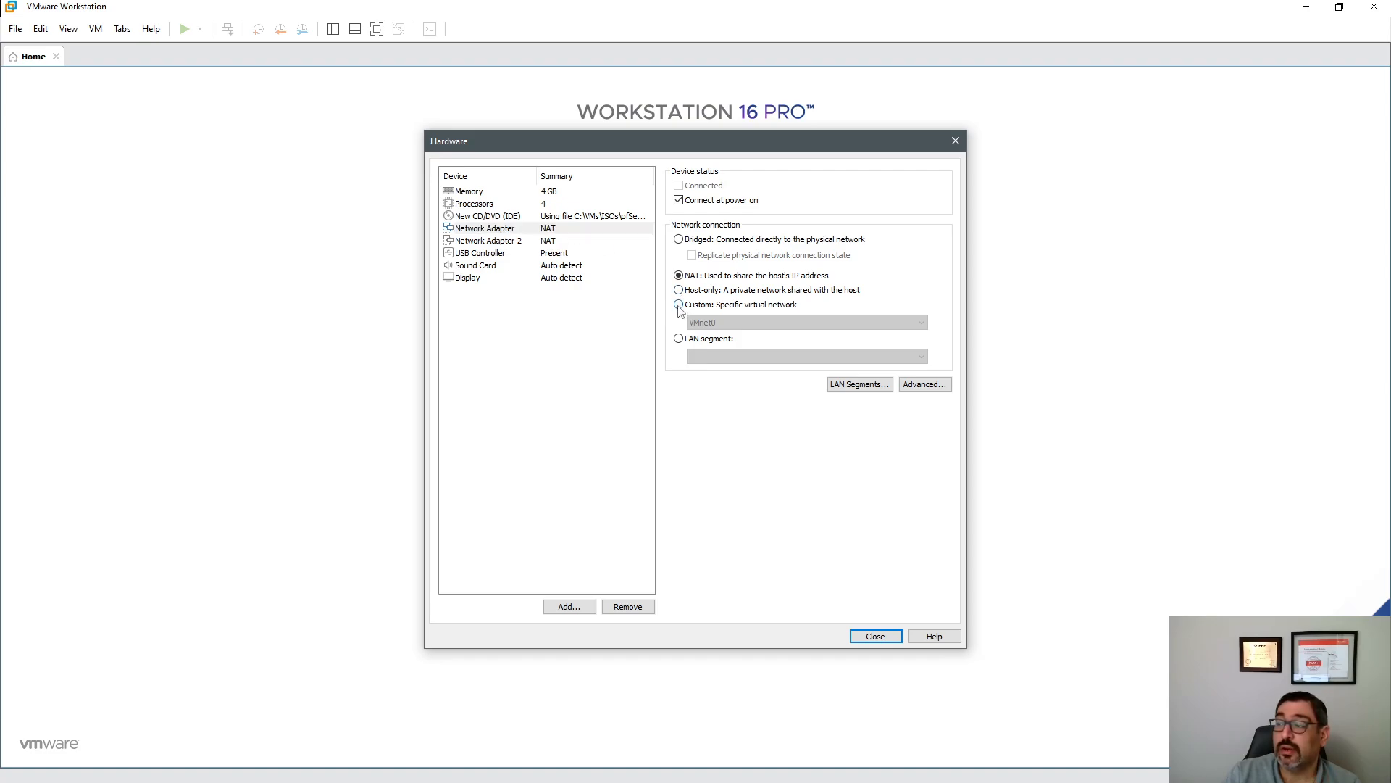
pyautogui.click(705, 324)
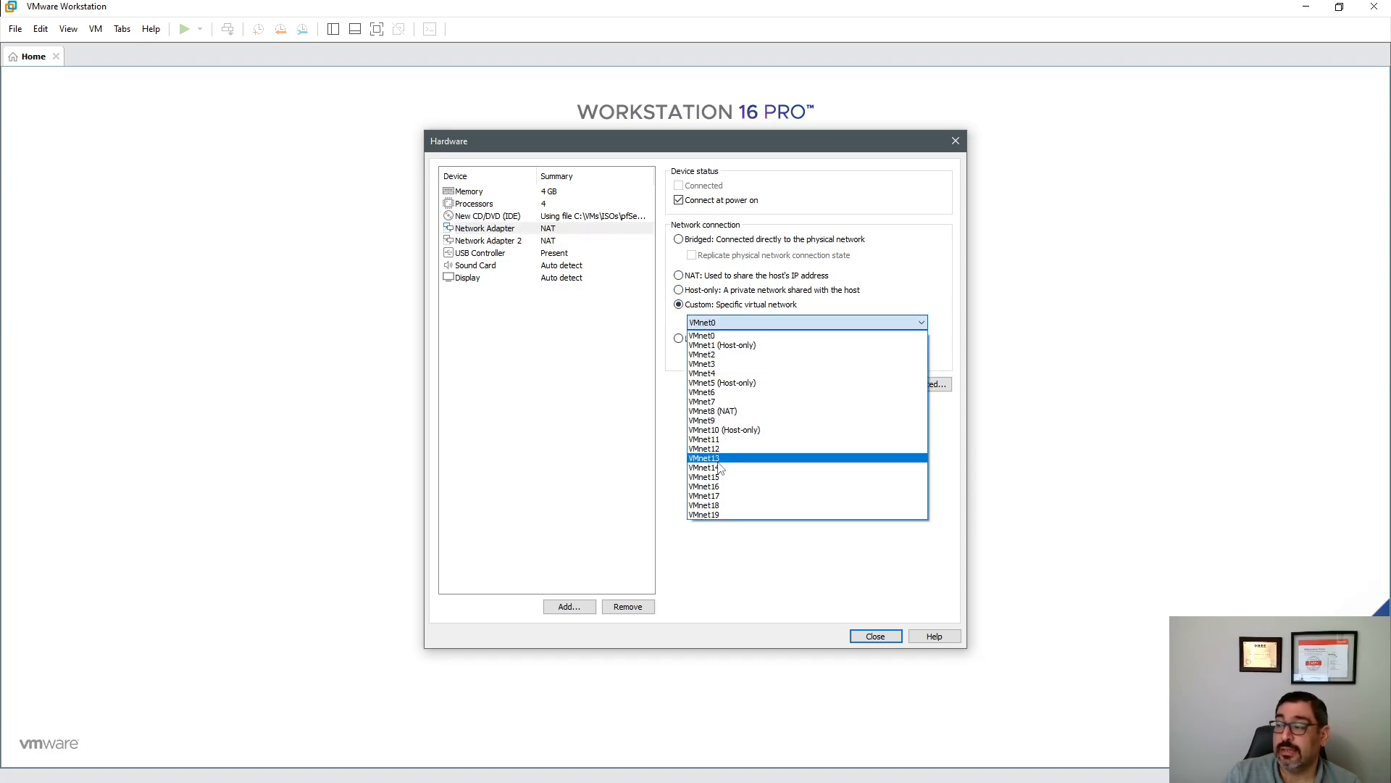
pyautogui.click(721, 440)
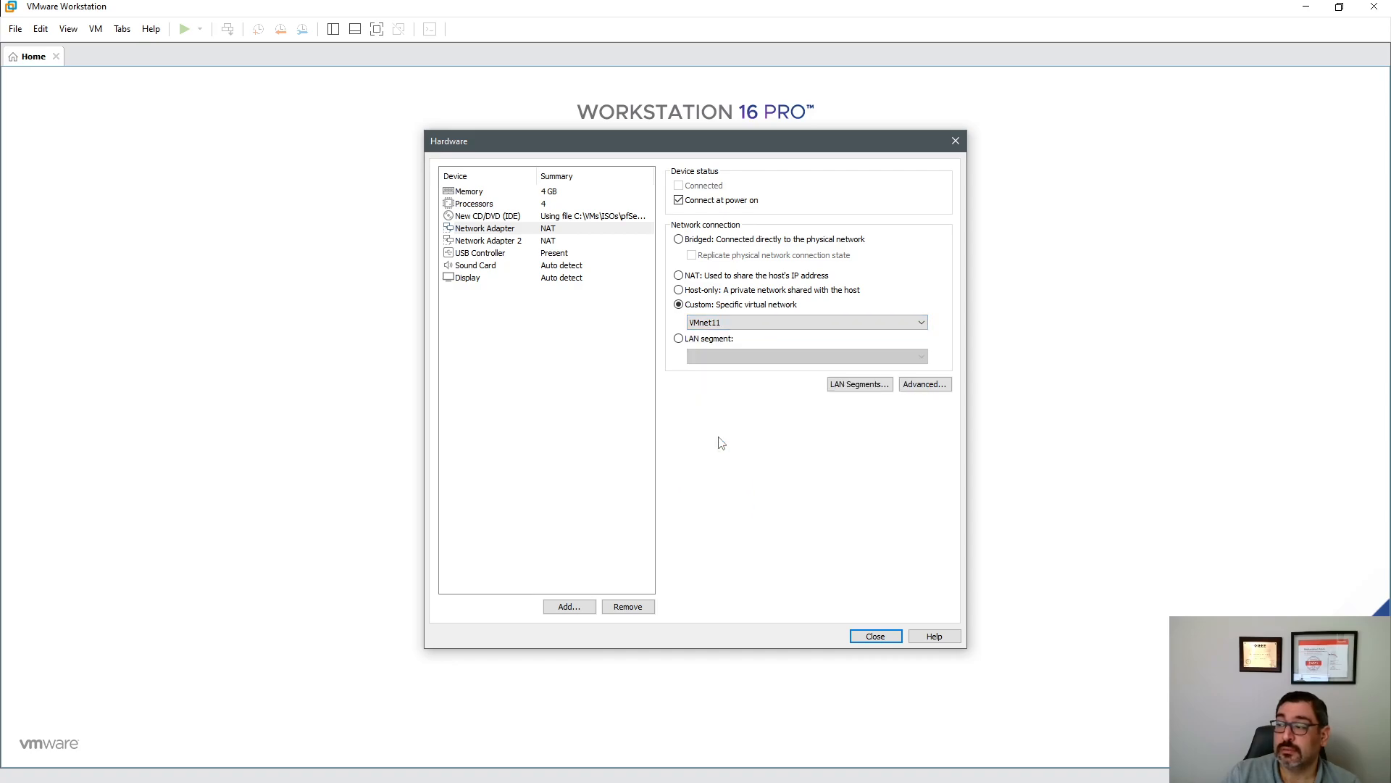
pyautogui.click(544, 245)
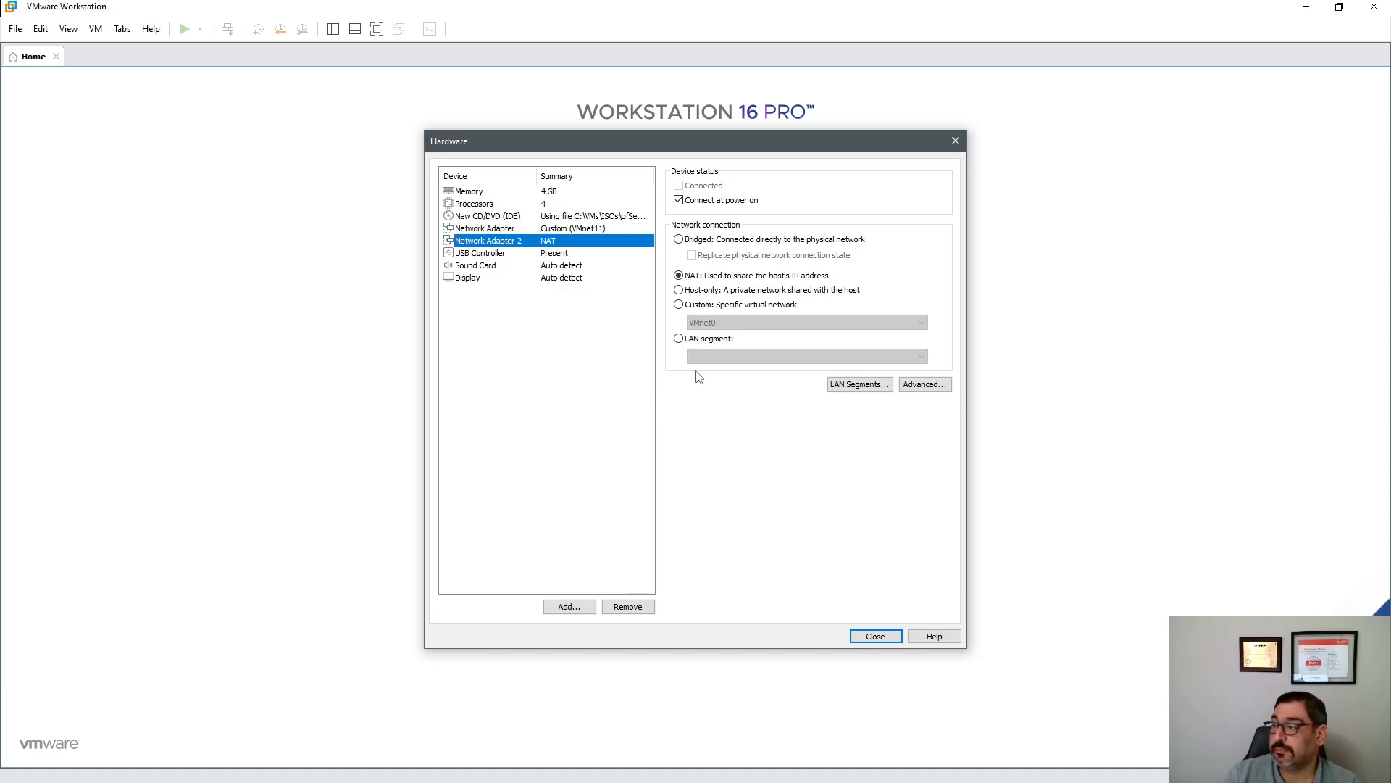
pyautogui.click(587, 230)
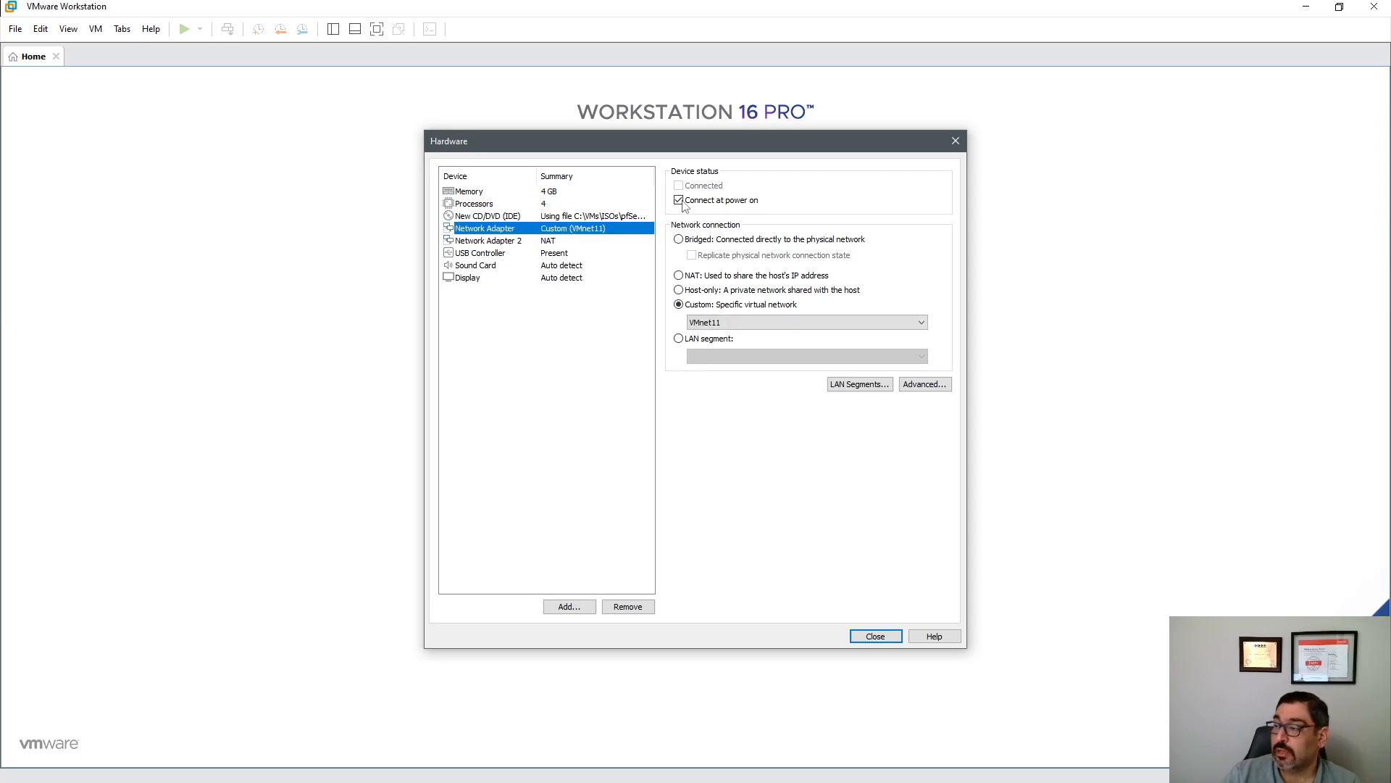
pyautogui.click(547, 242)
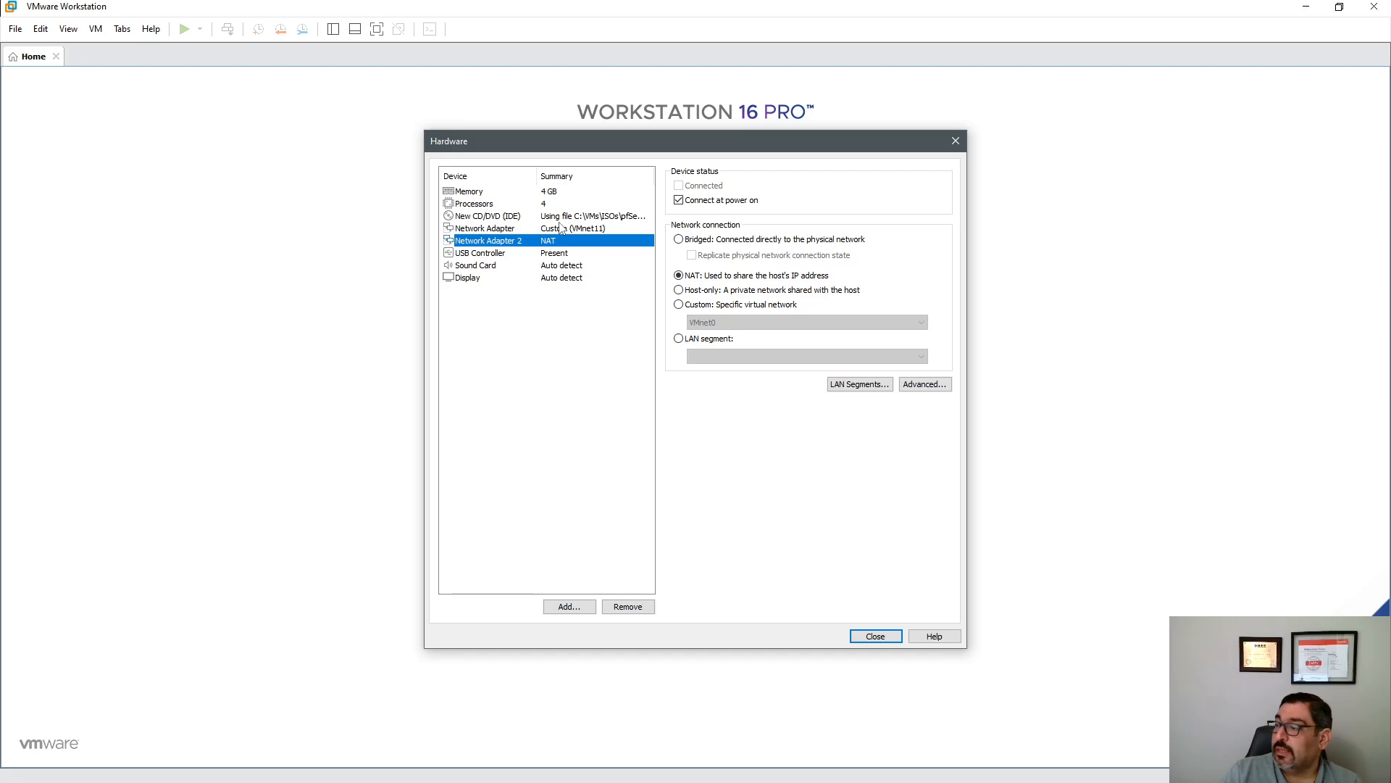
pyautogui.click(878, 637)
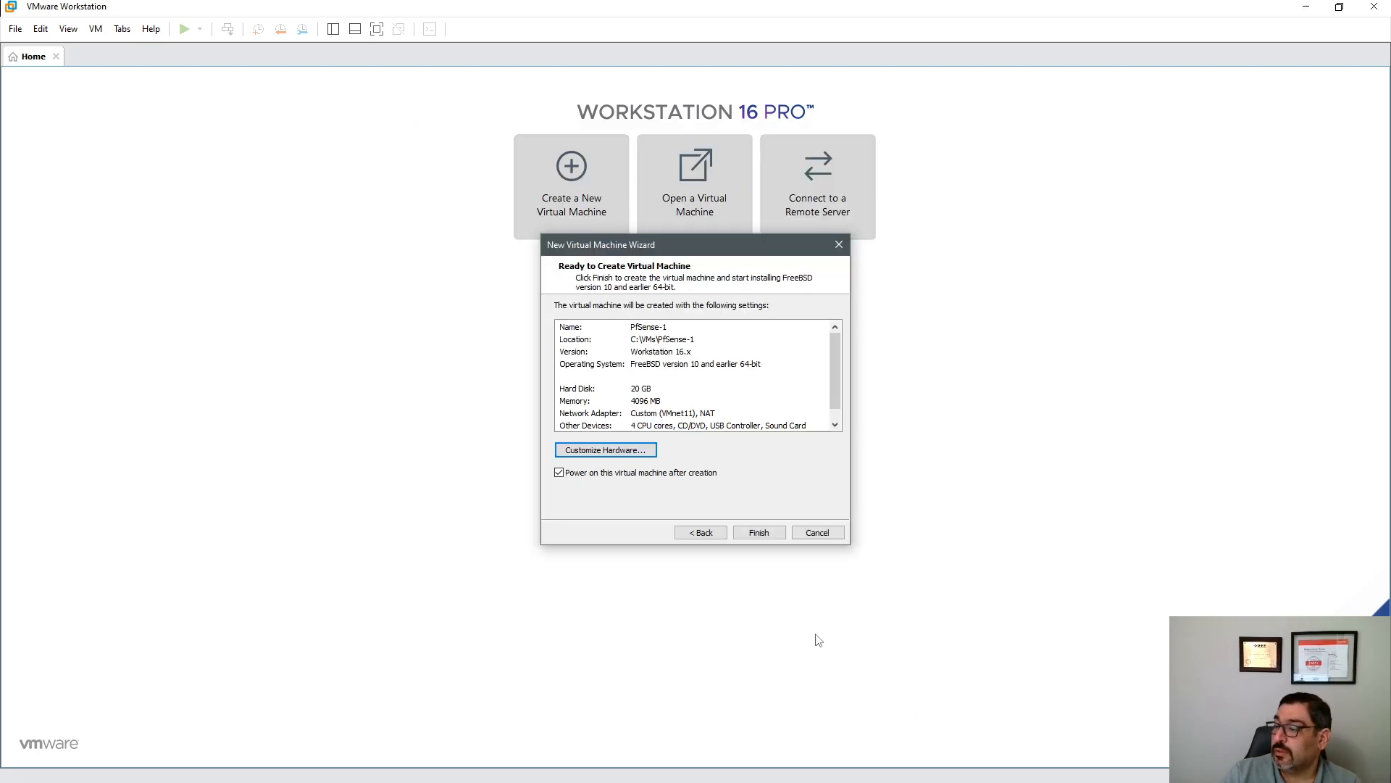
# - Set the USB controller compatibility to USB 3.1
pyautogui.click(630, 450)
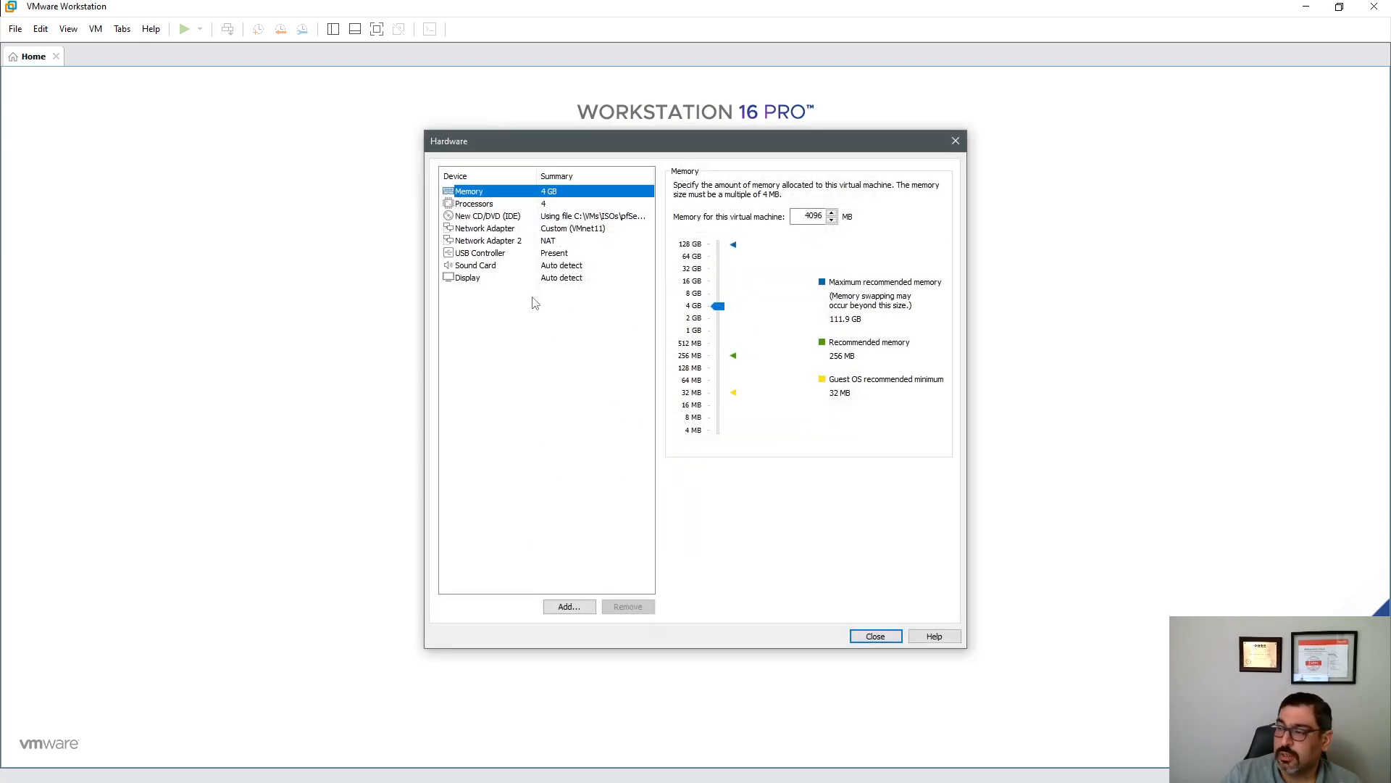
pyautogui.click(509, 253)
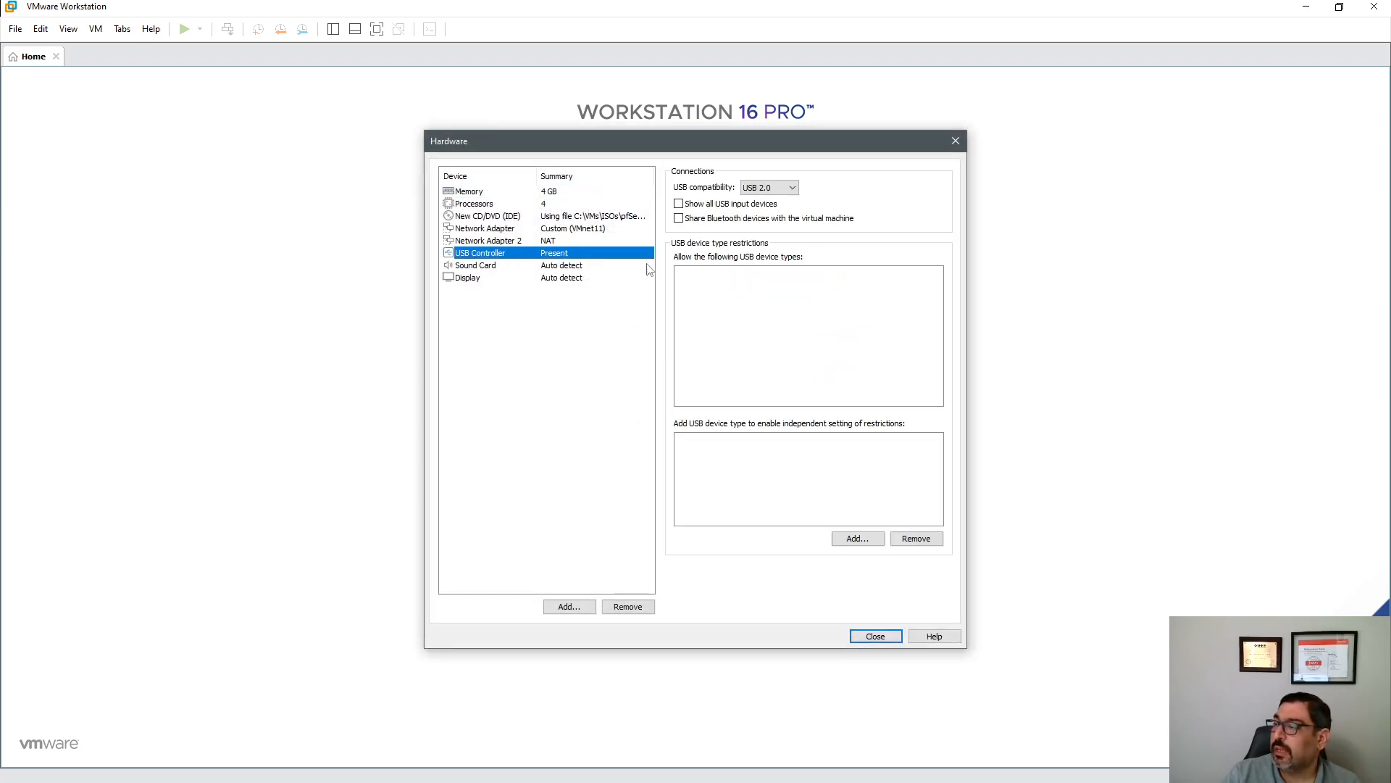
pyautogui.click(769, 187)
pyautogui.click(771, 219)
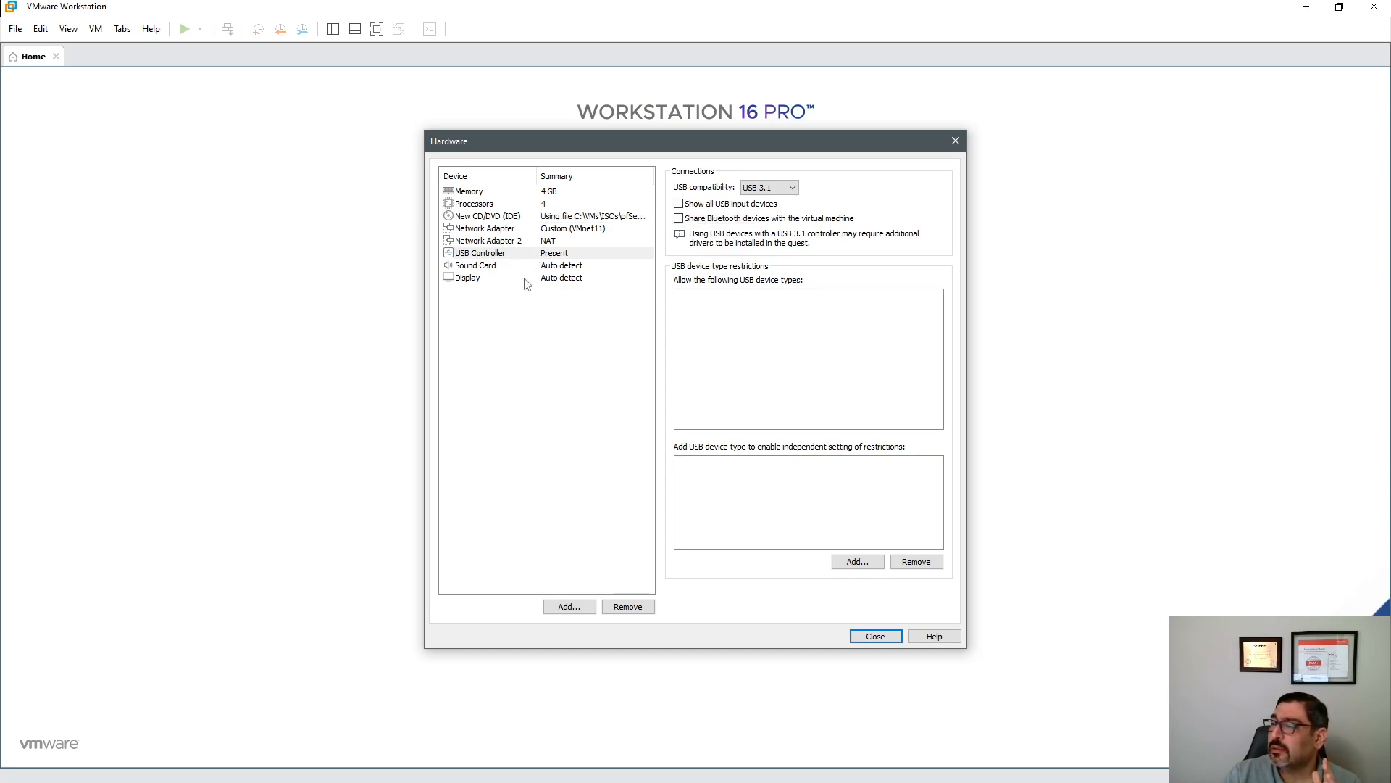
pyautogui.click(875, 637)
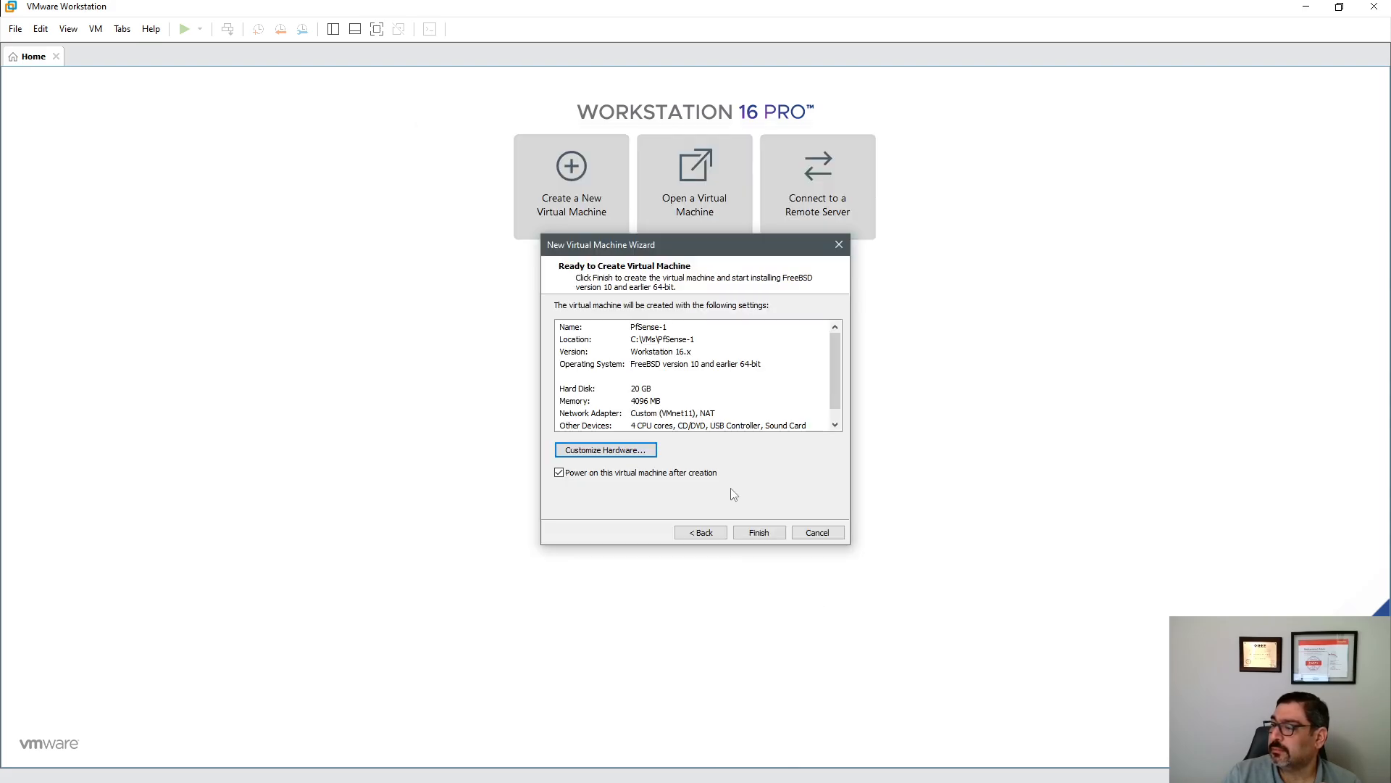
# - Finish the wizard to create PfSense-1 and boot it into the pfSense installer
pyautogui.click(759, 533)
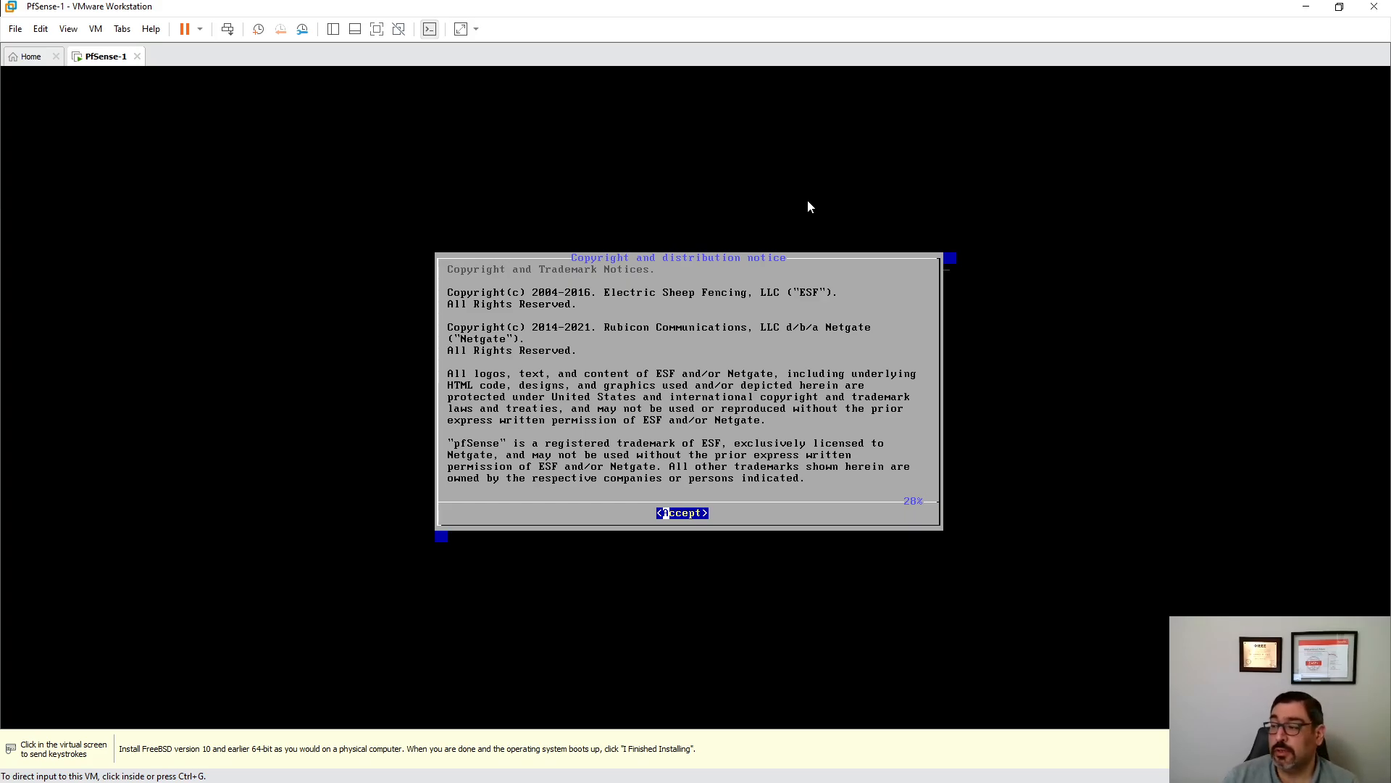
# - Run the pfSense installer with the default keymap and a striped Auto (ZFS) pool on disk da0
pyautogui.click(670, 313)
pyautogui.press('Return')
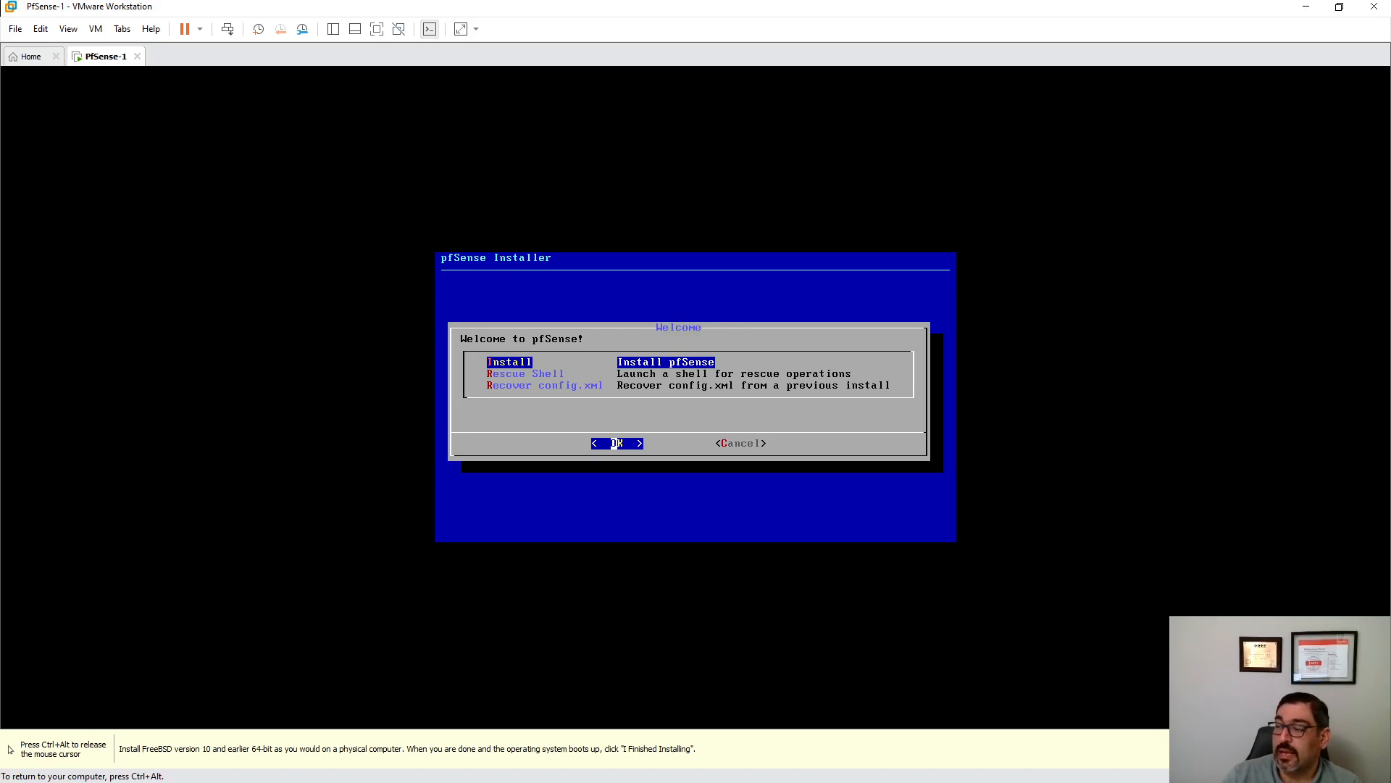
pyautogui.press('Return')
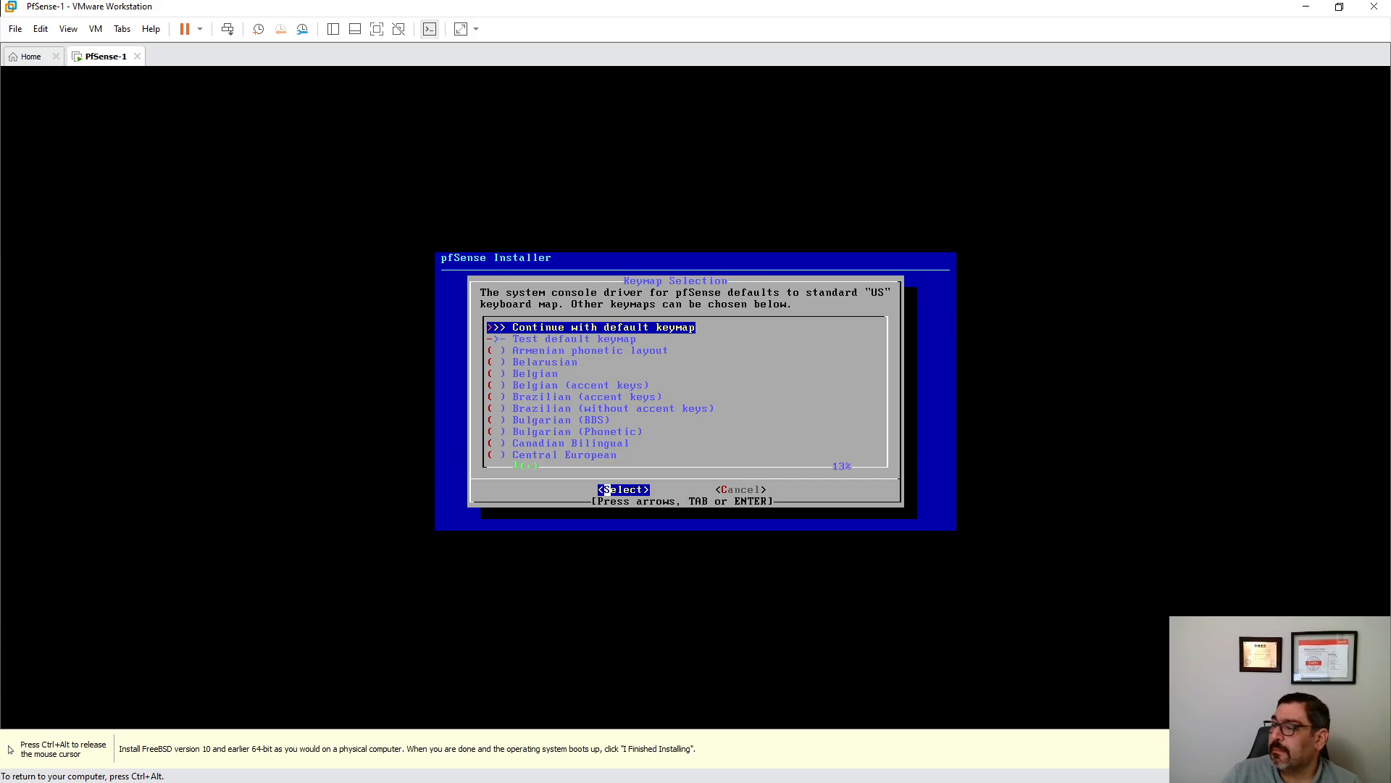
pyautogui.press('Return')
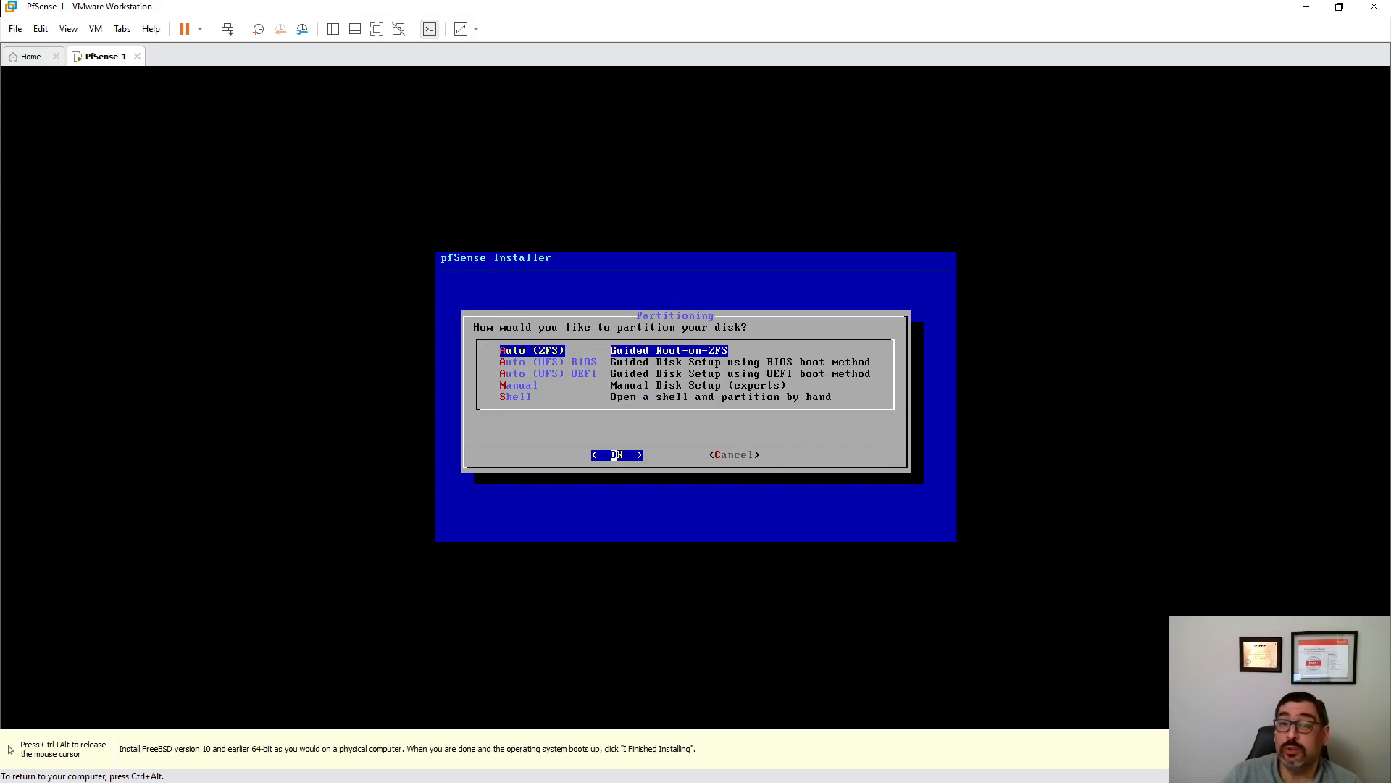
pyautogui.press('Return')
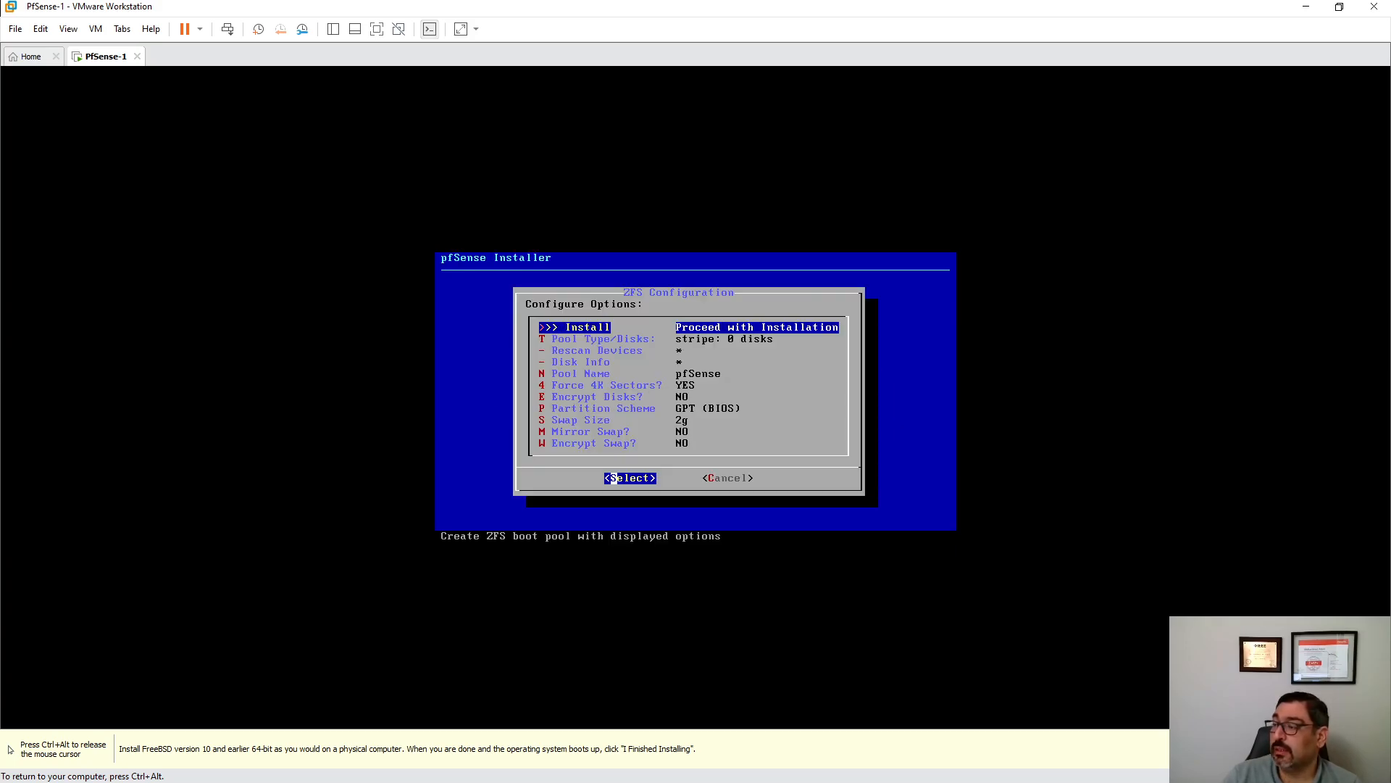
pyautogui.press('Down')
pyautogui.press('Return')
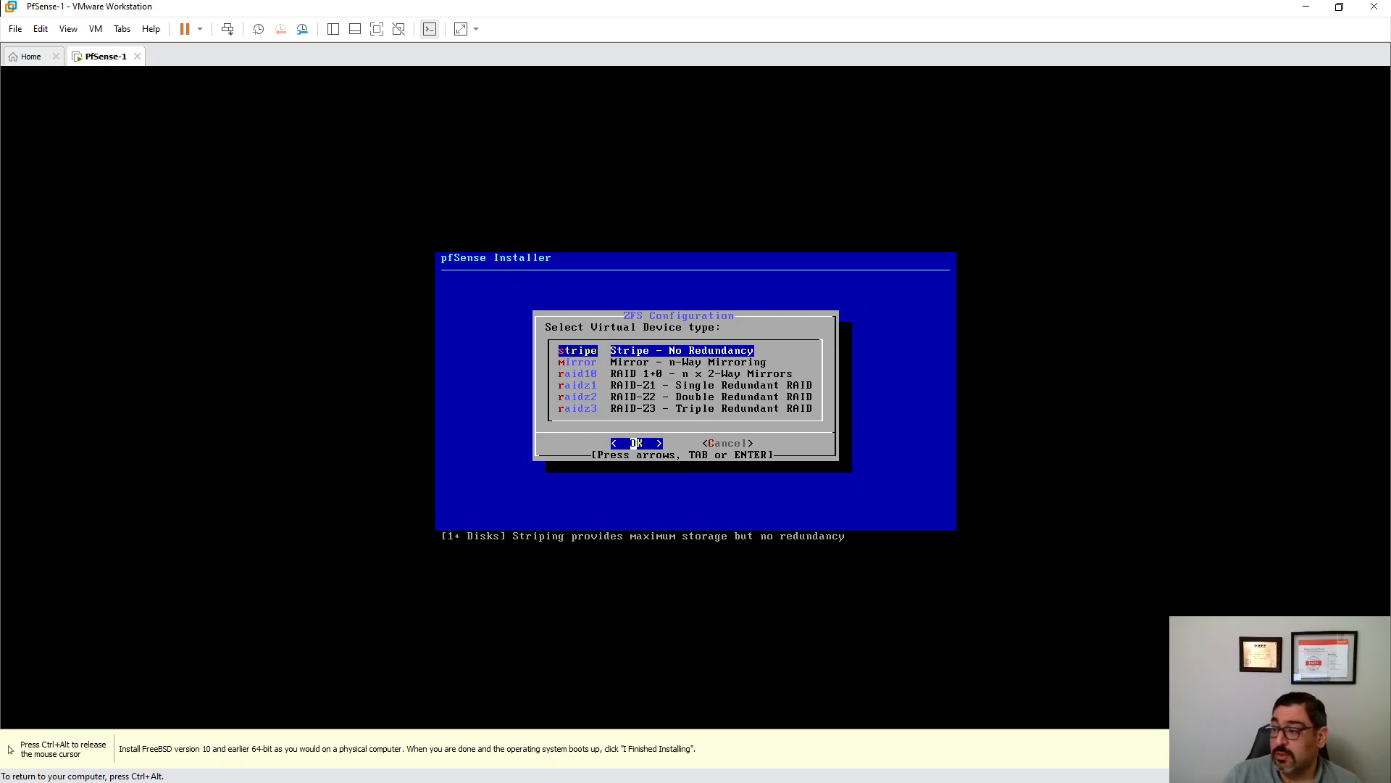
pyautogui.press('Return')
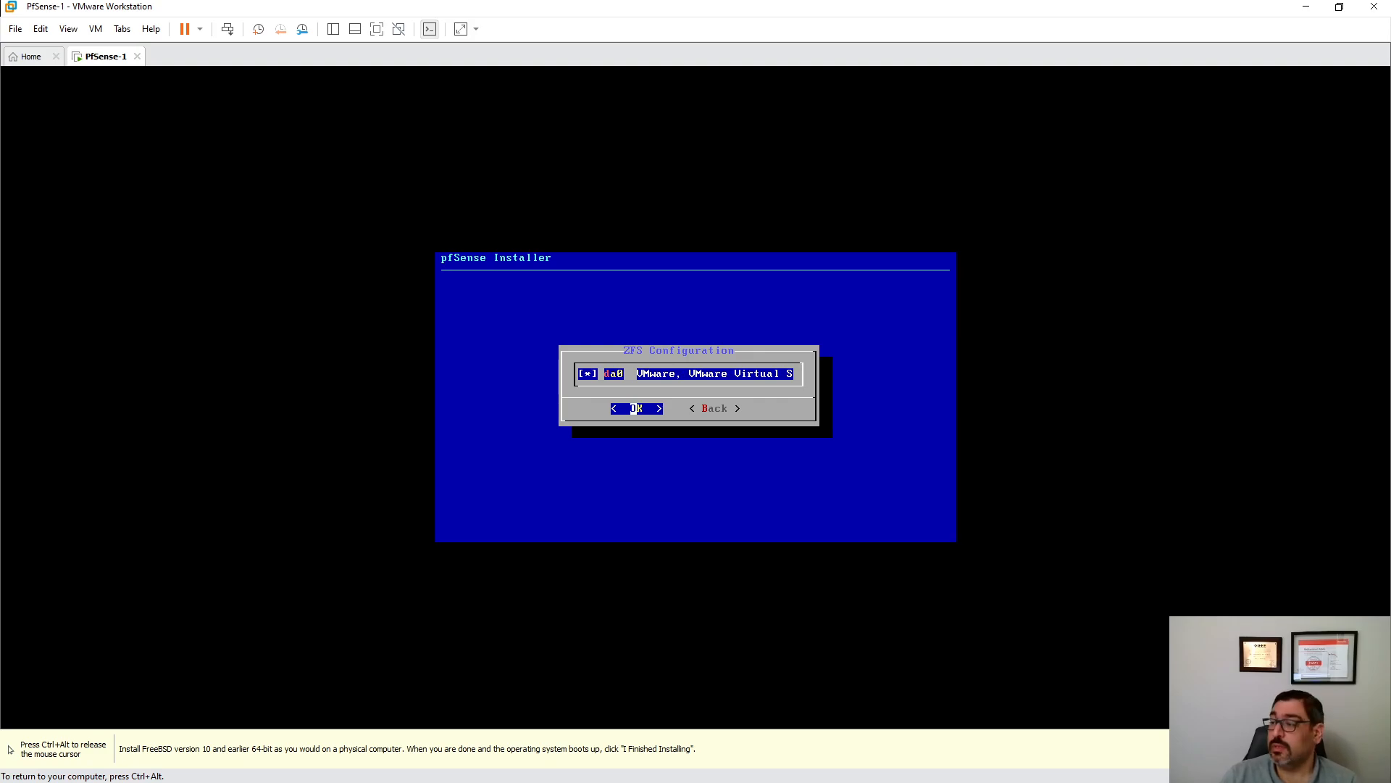
pyautogui.press('Return')
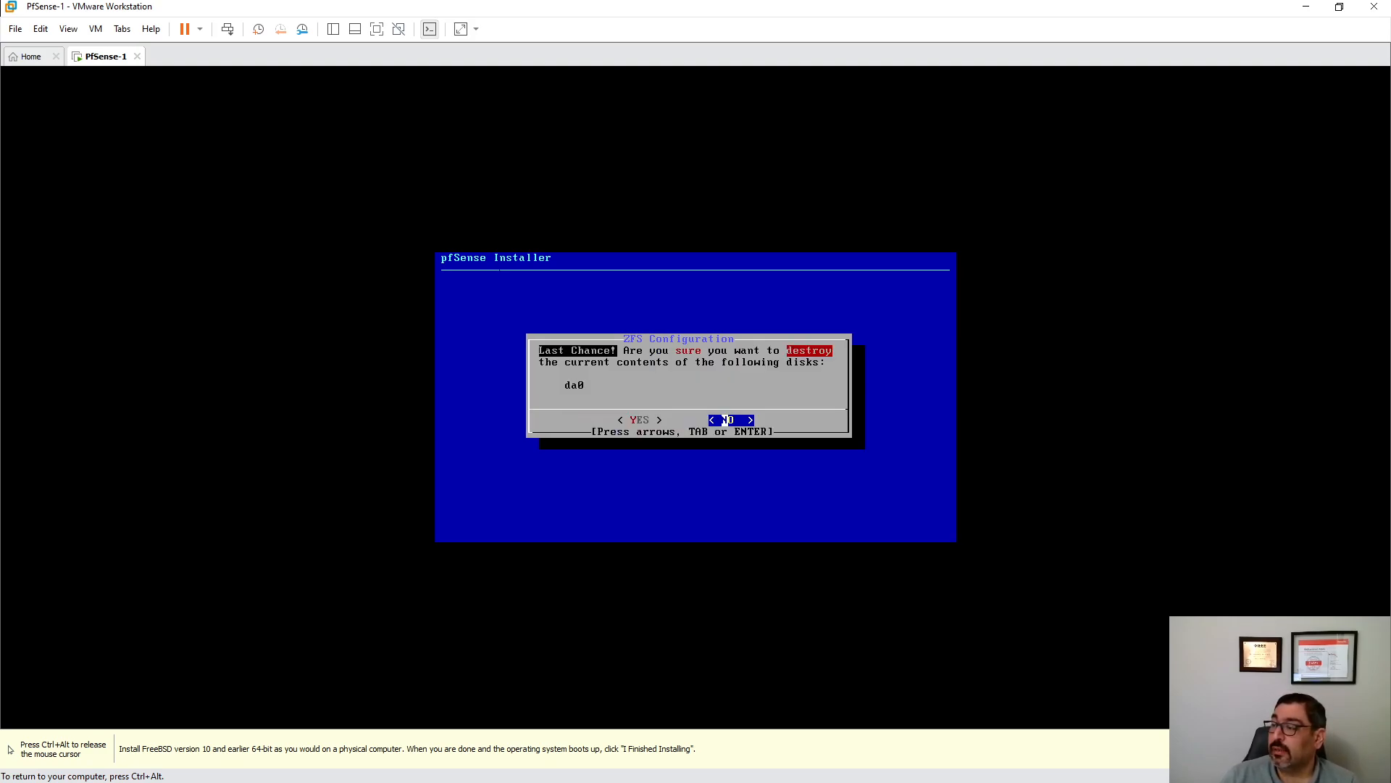
pyautogui.press('Left')
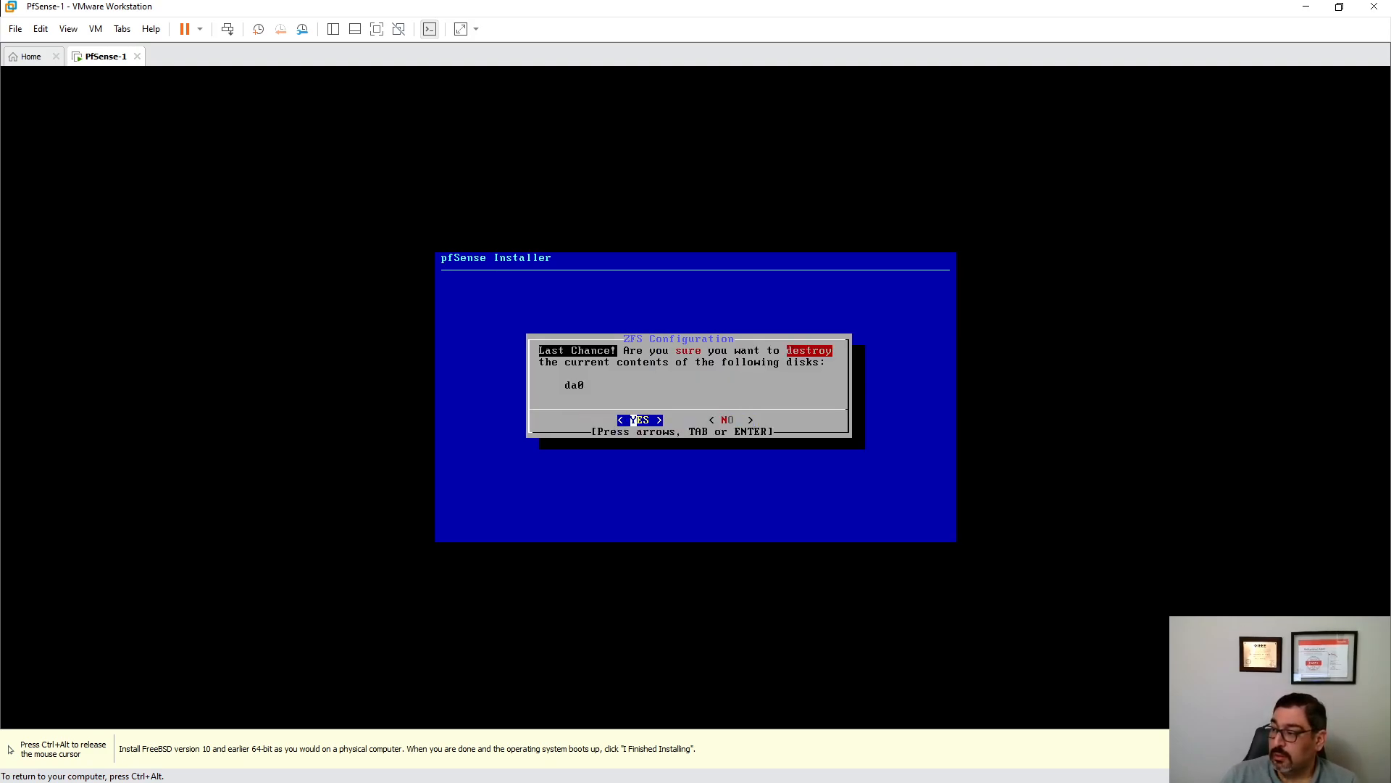
# - Confirm erasing da0, skip manual configuration, and reboot into the installed pfSense
pyautogui.press('Return')
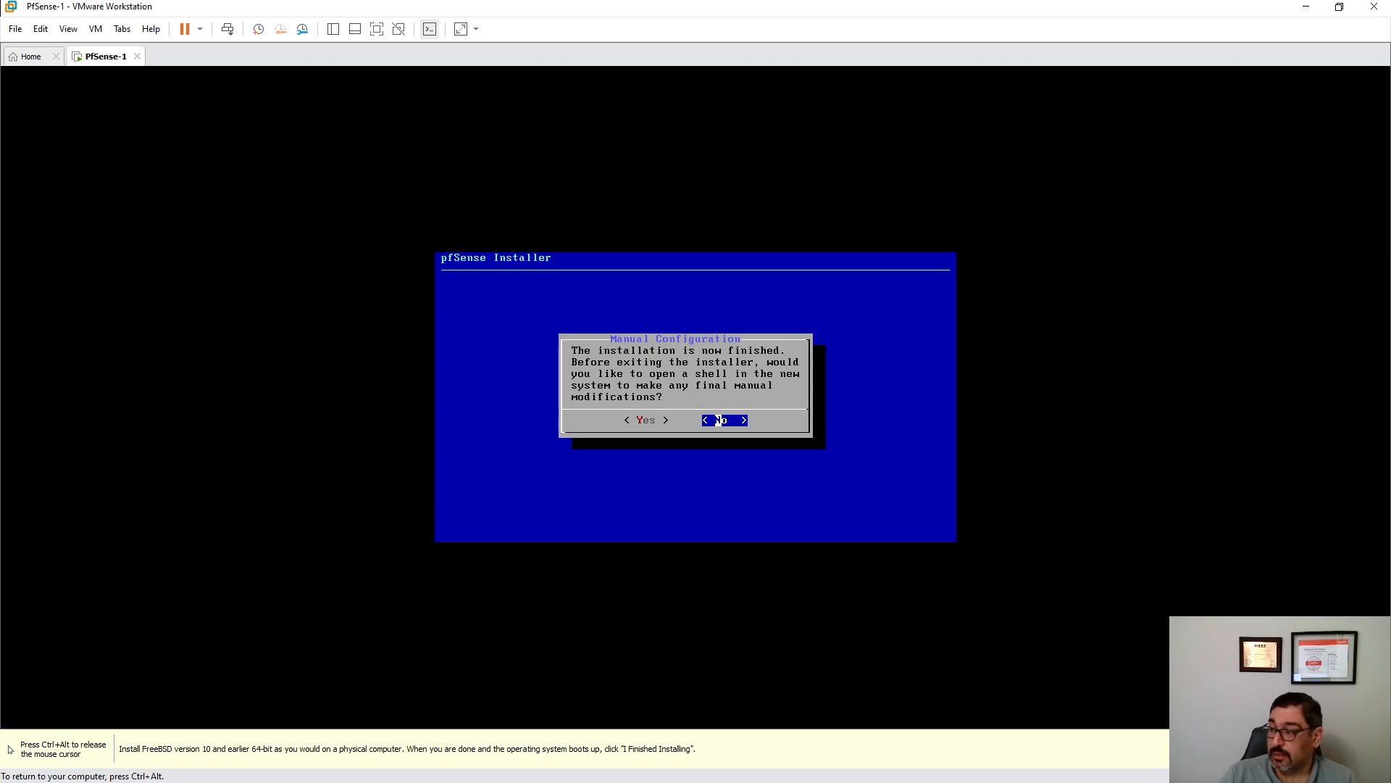
pyautogui.press('Return')
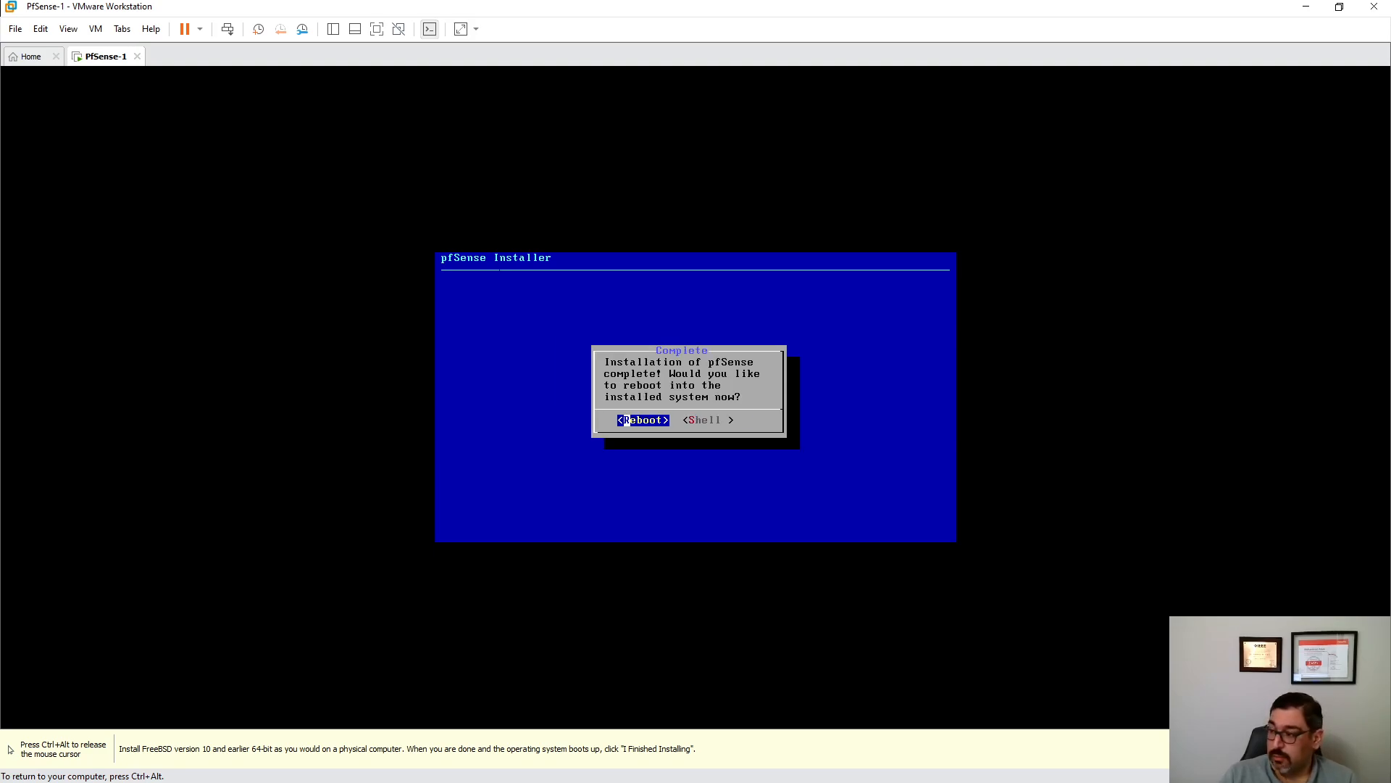
pyautogui.press('Return')
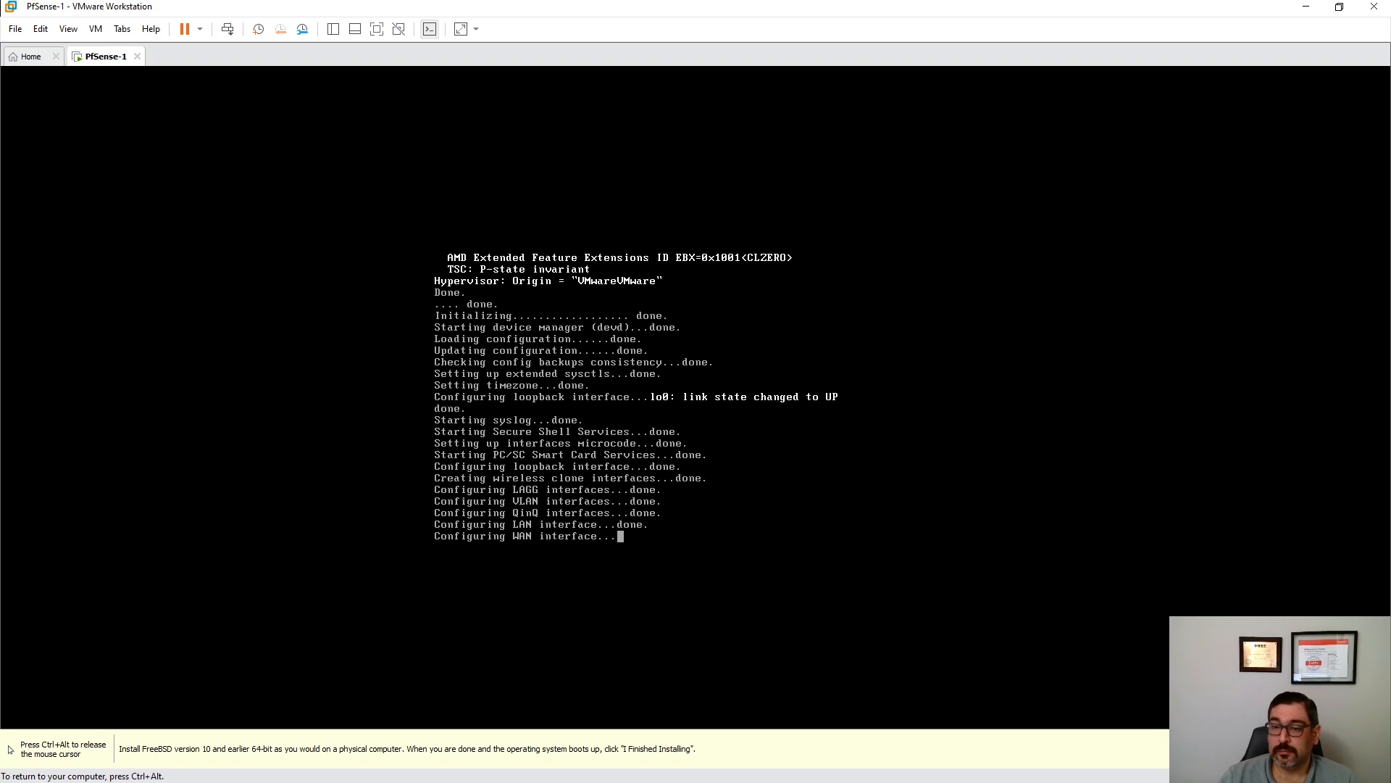
# - Wait for pfSense 2.5.2 to reach its console menu with LAN em1 at 192.168.1.1/24
pyautogui.hotkey('ctrl', 'alt')
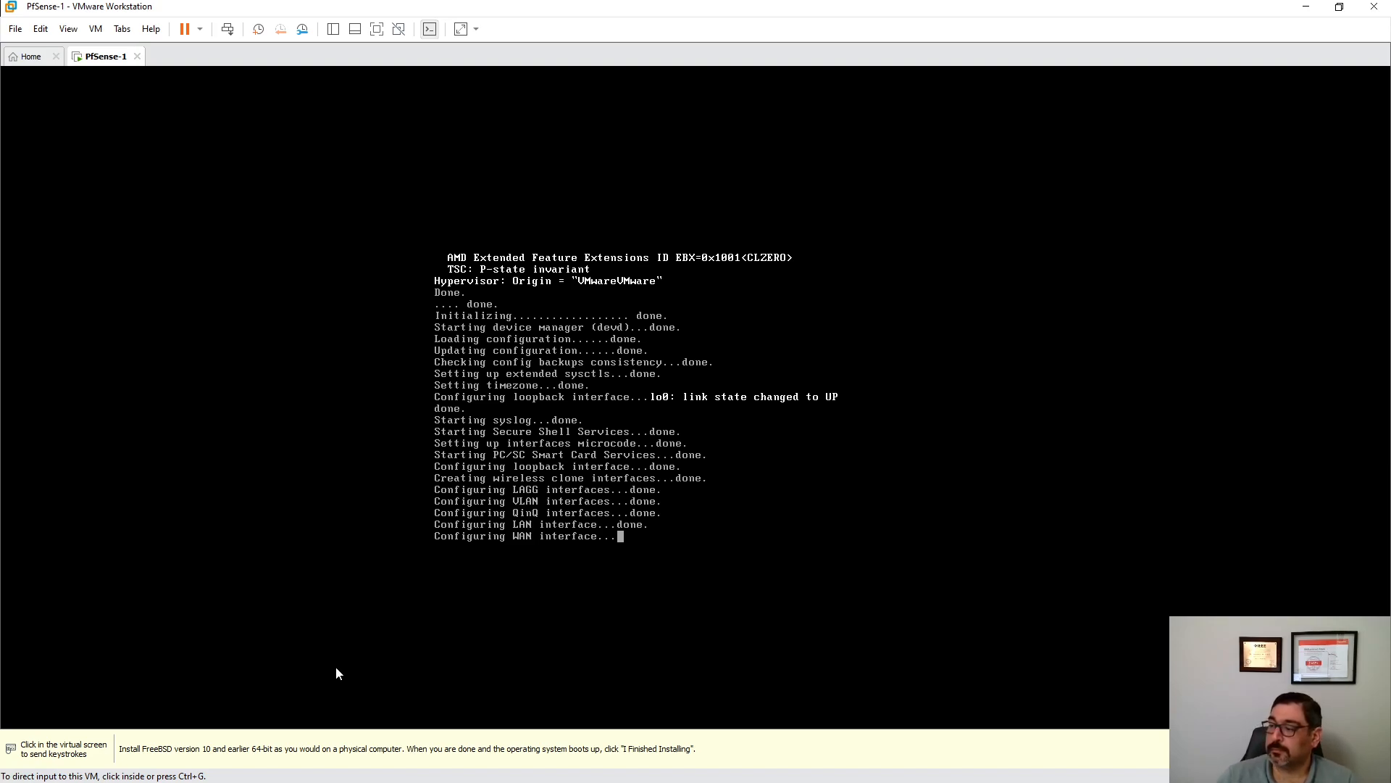
pyautogui.click(522, 673)
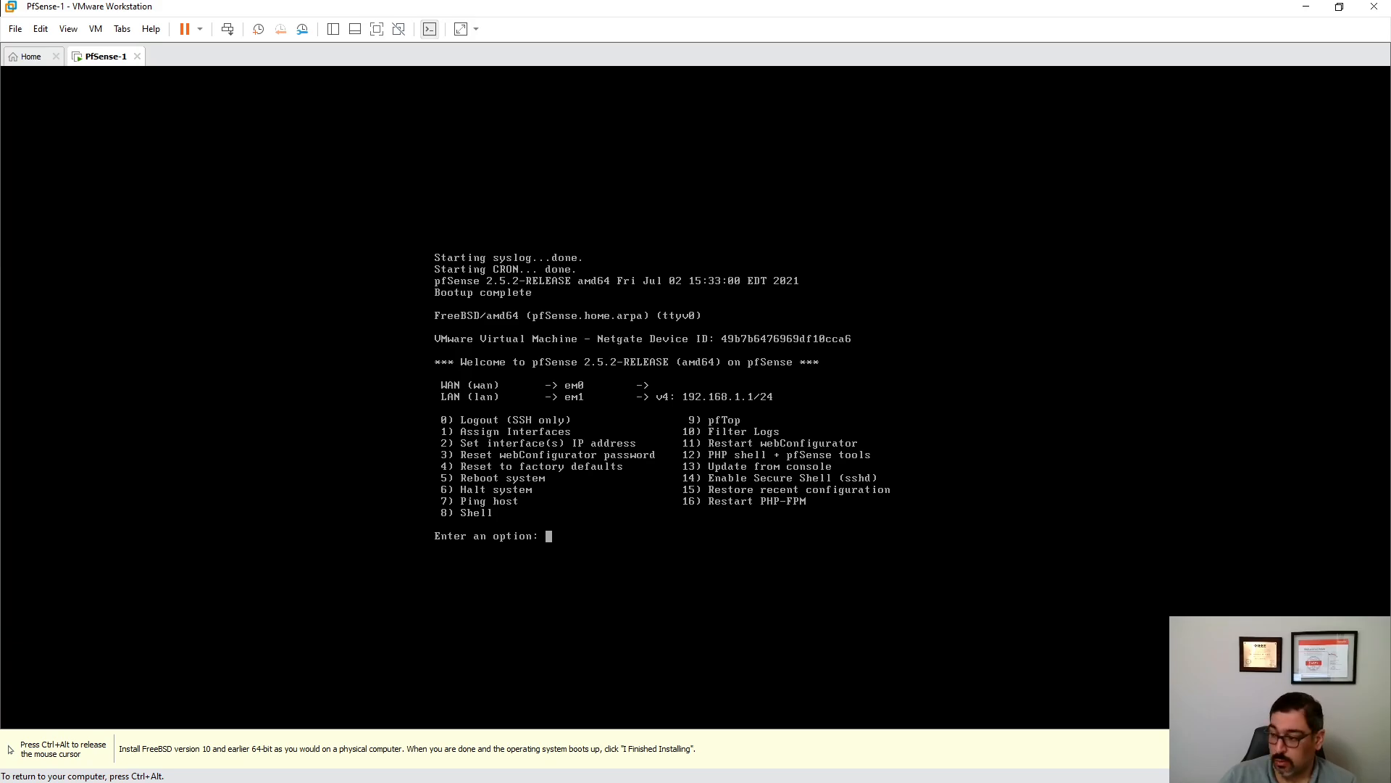
# - Reassign pfSense interfaces with no VLANs, em1 as WAN and em0 as LAN, and proceed
pyautogui.write('1')
pyautogui.press('Return')
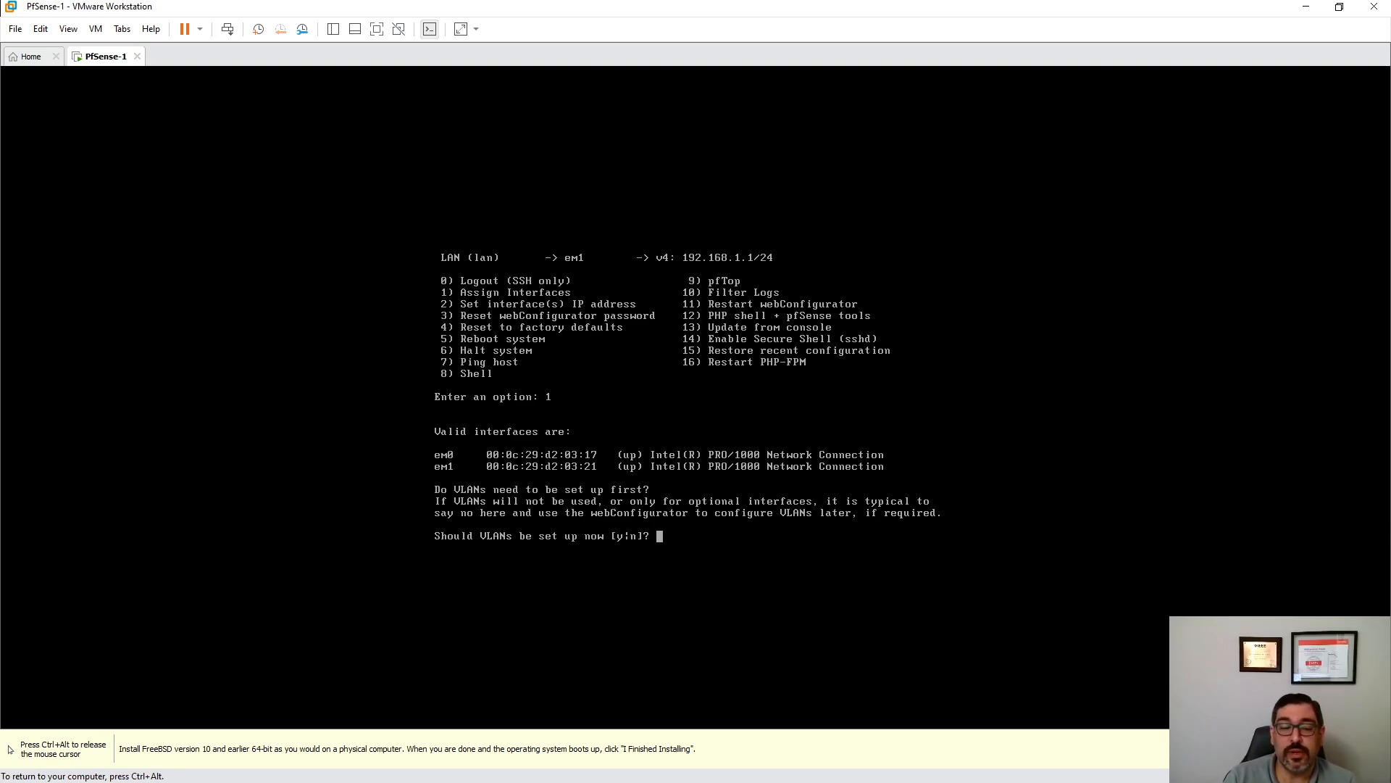
pyautogui.write('n')
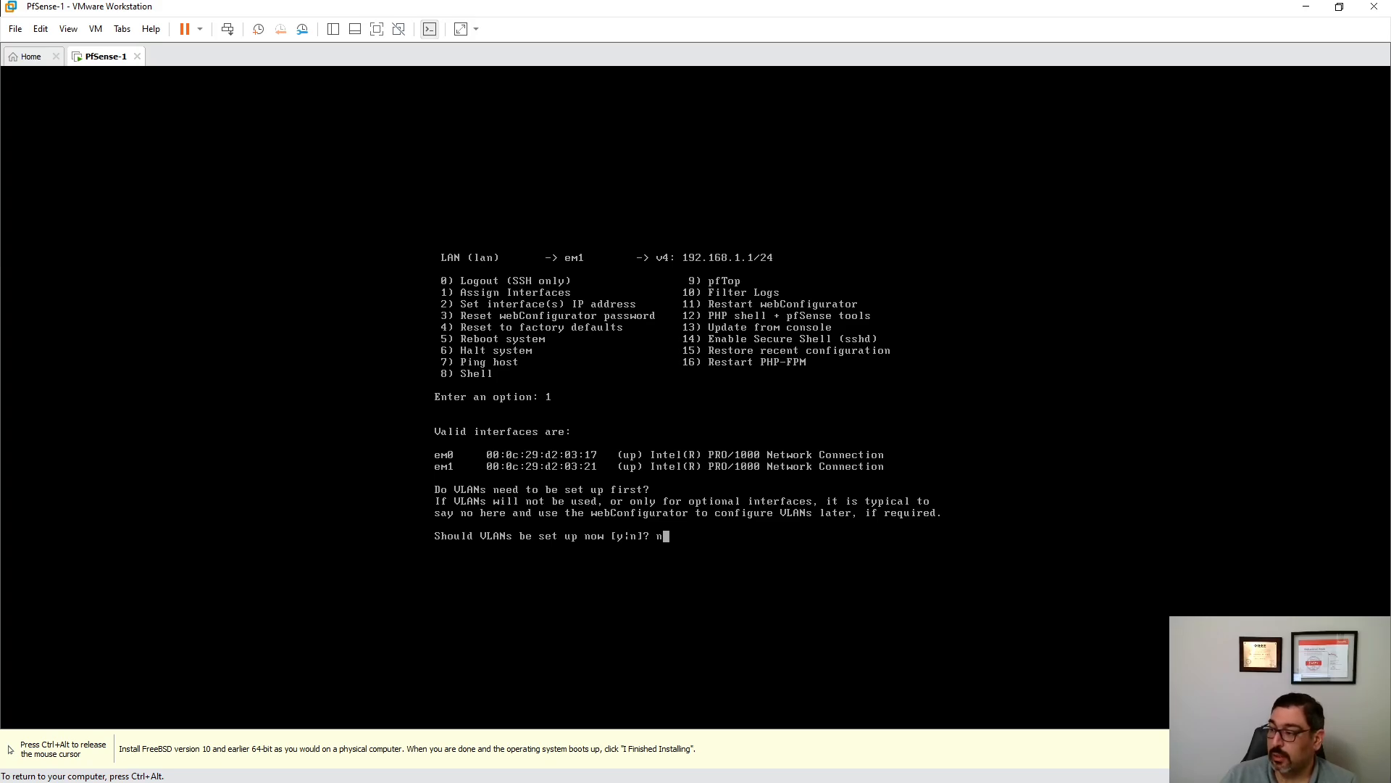
pyautogui.press('Return')
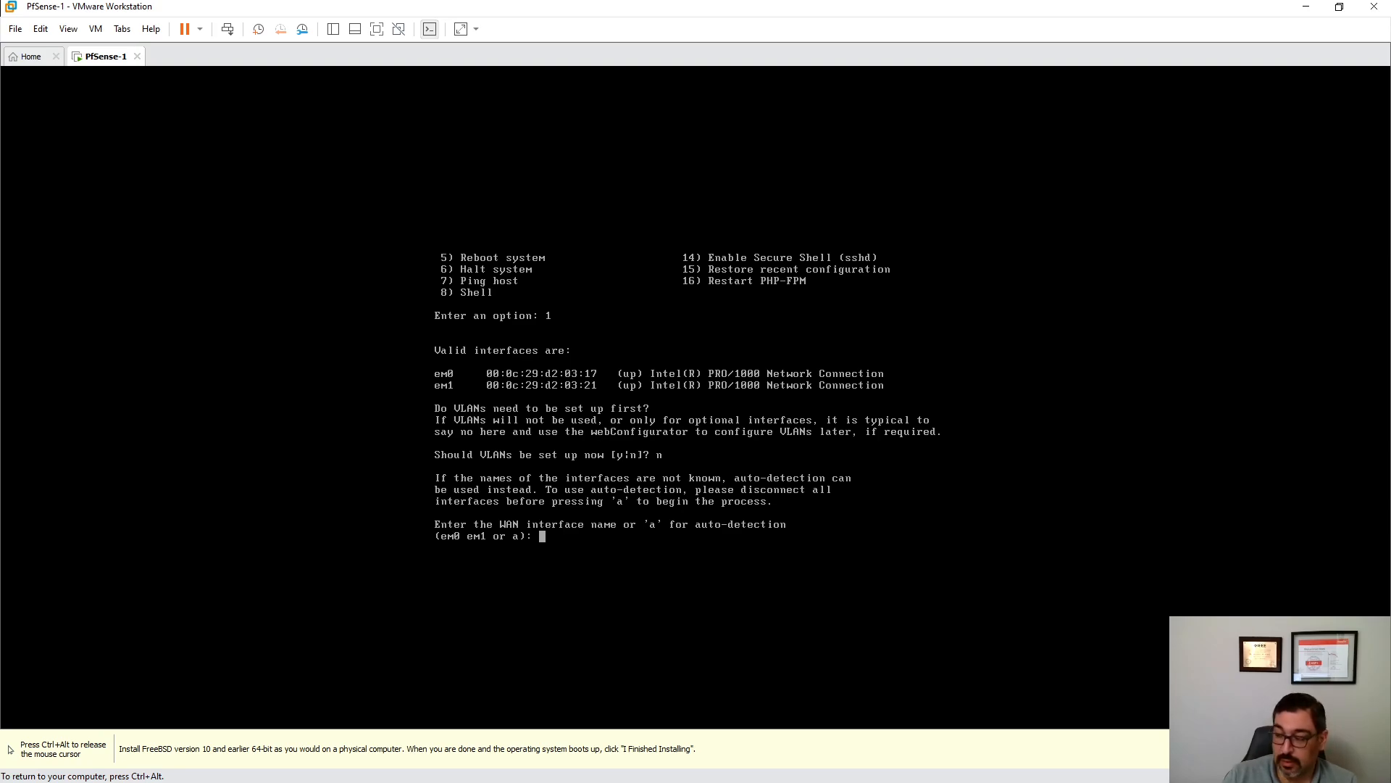
pyautogui.write('em1')
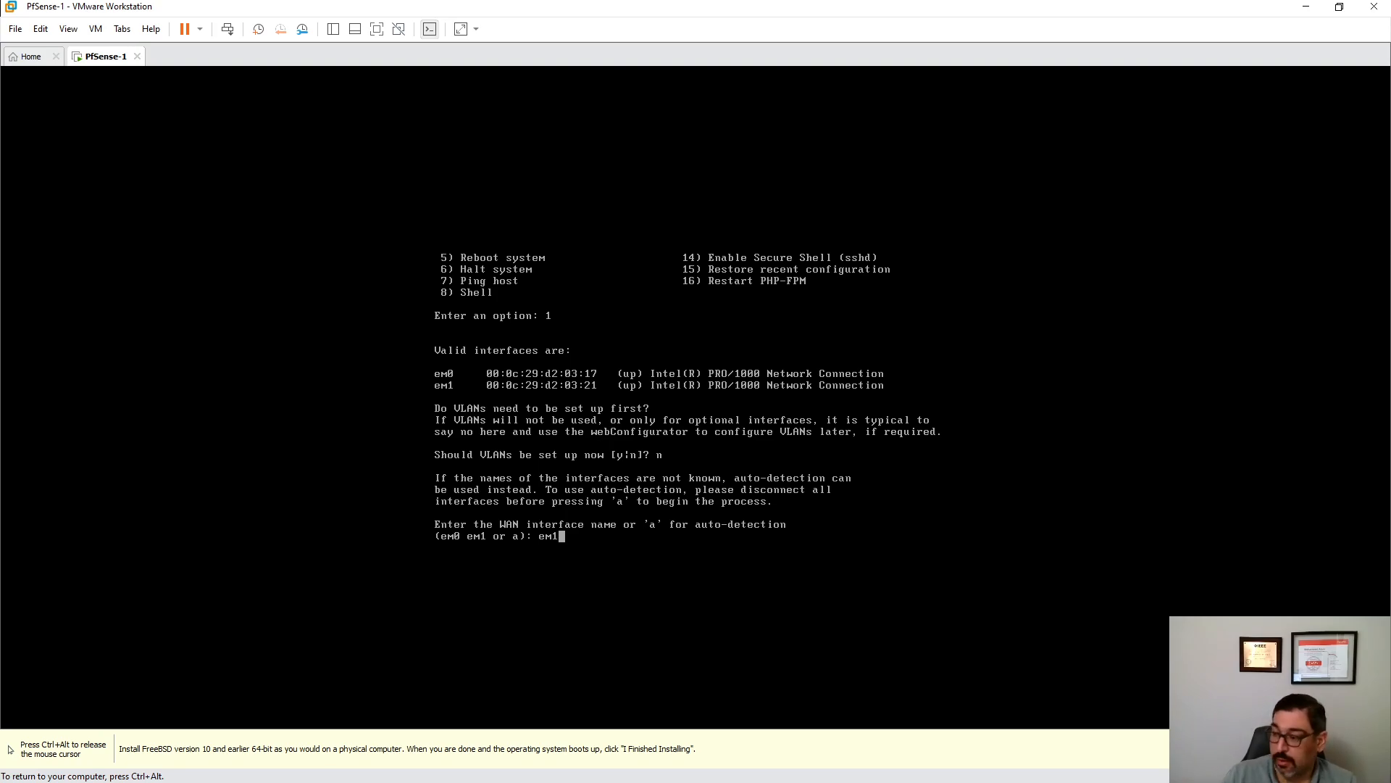
pyautogui.press('Return')
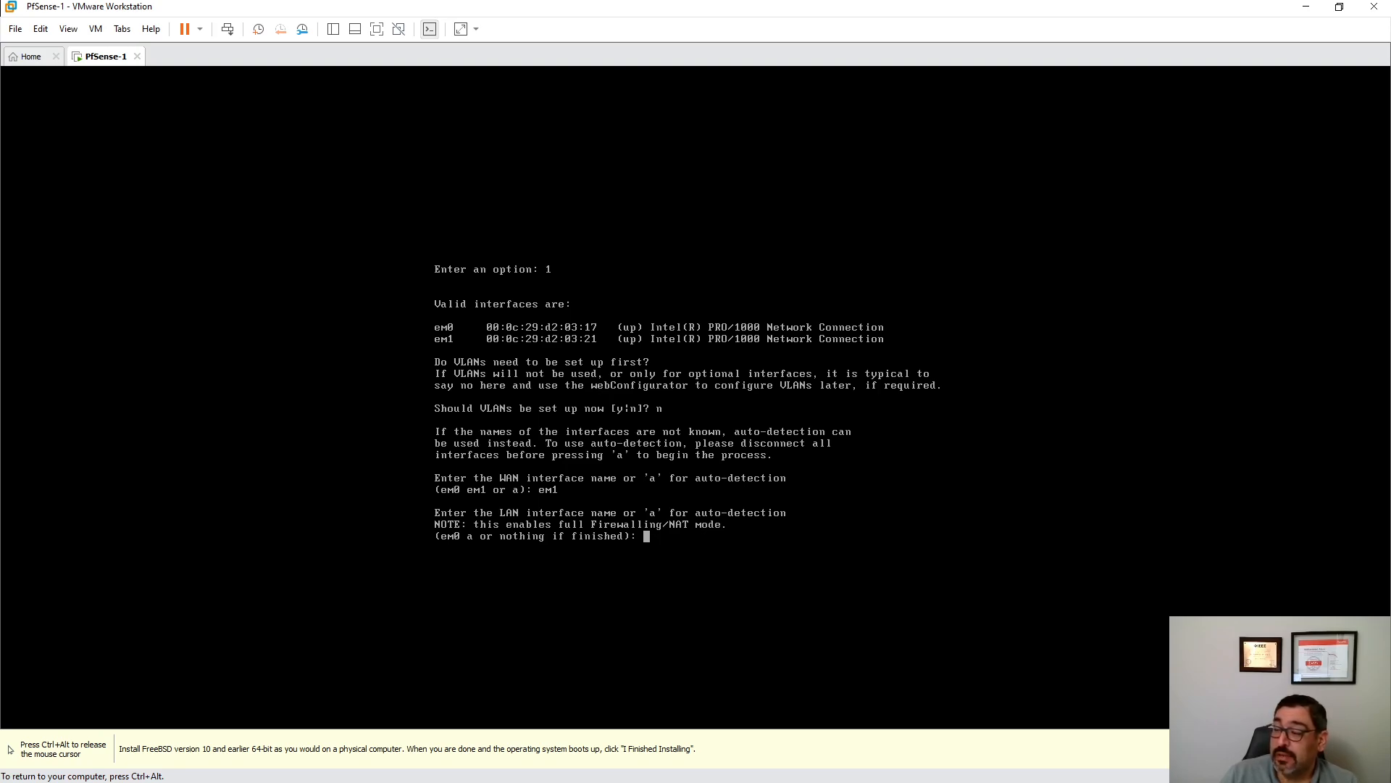
pyautogui.write('em0')
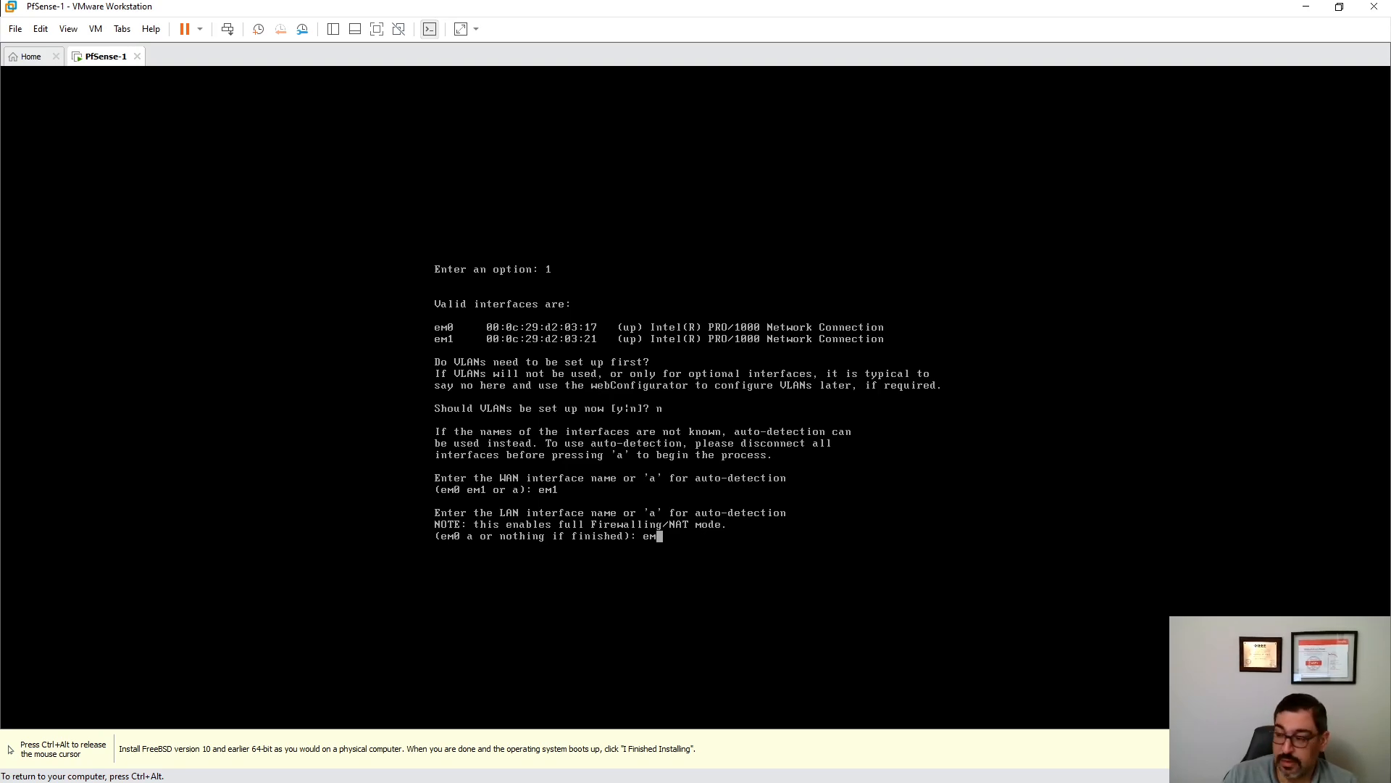
pyautogui.press('Return')
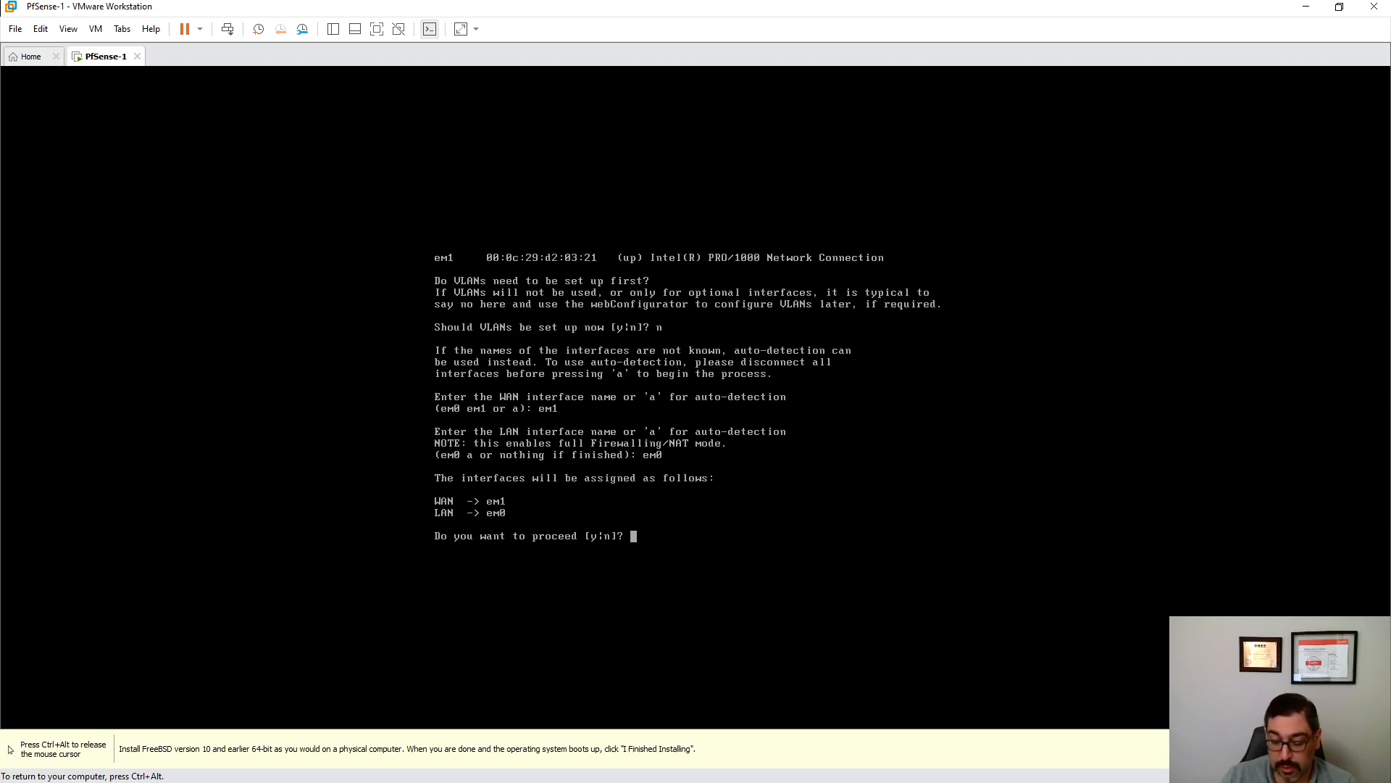
pyautogui.write('y')
pyautogui.press('Return')
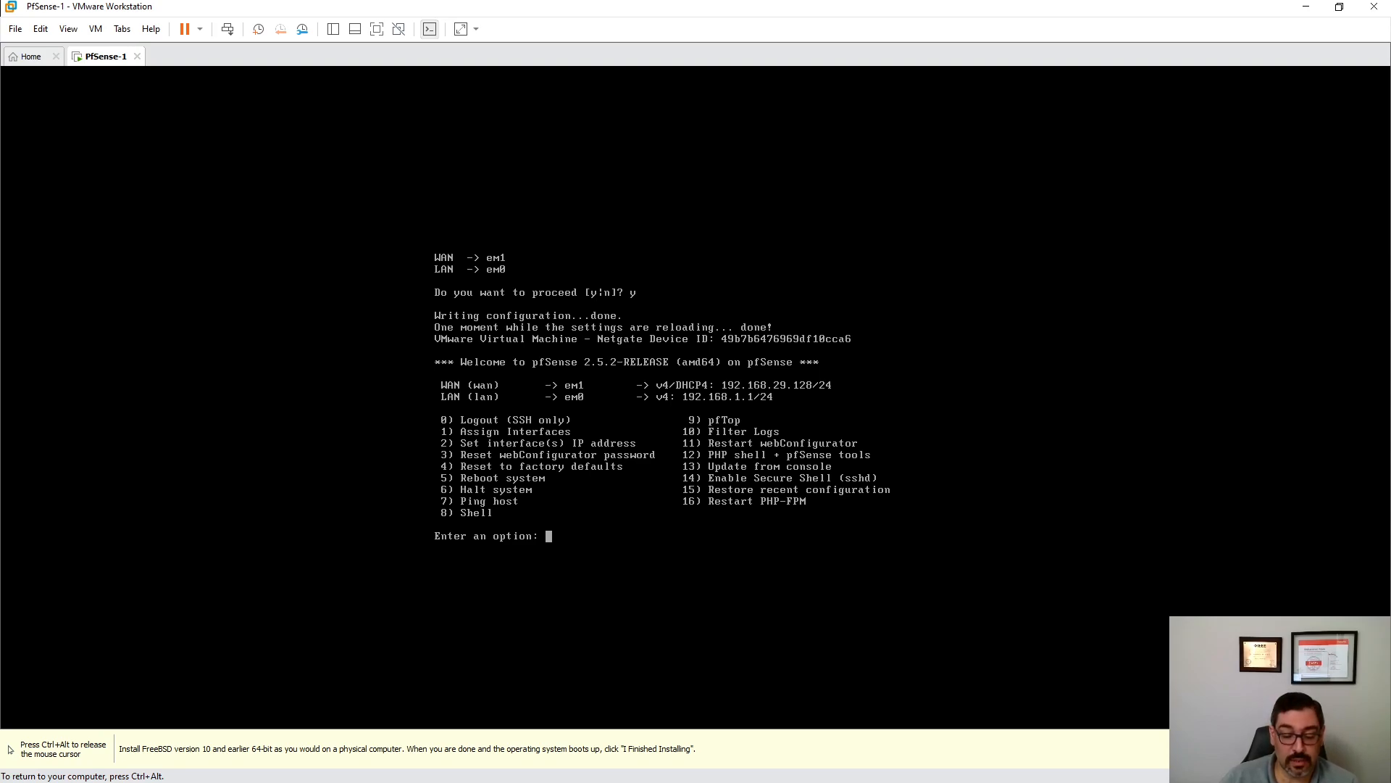
# - Choose option 2, Set interface(s) IP address, in the pfSense console menu
pyautogui.write('2')
pyautogui.press('Return')
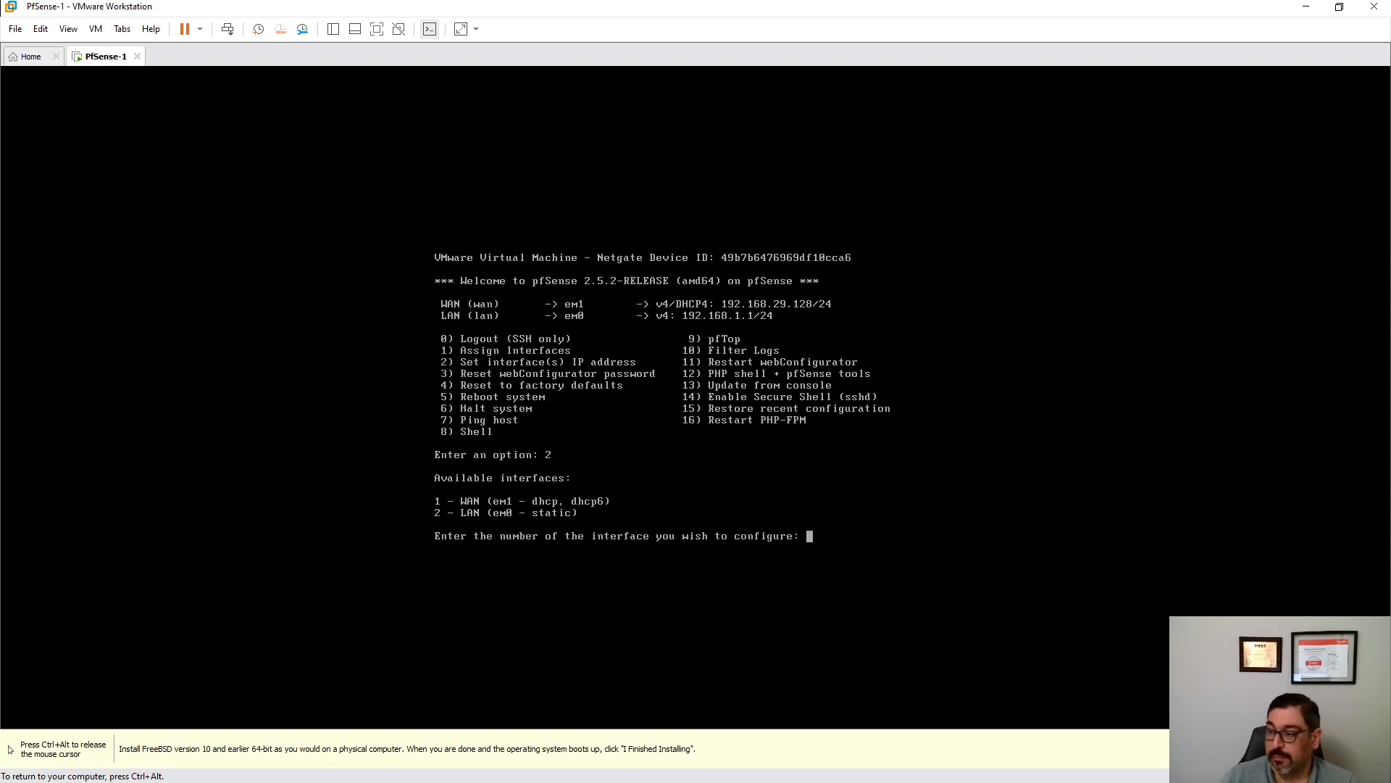
# - Give the LAN interface (option 2) IPv4 address 192.168.1.1 with a 24-bit subnet
pyautogui.write('2')
pyautogui.press('Return')
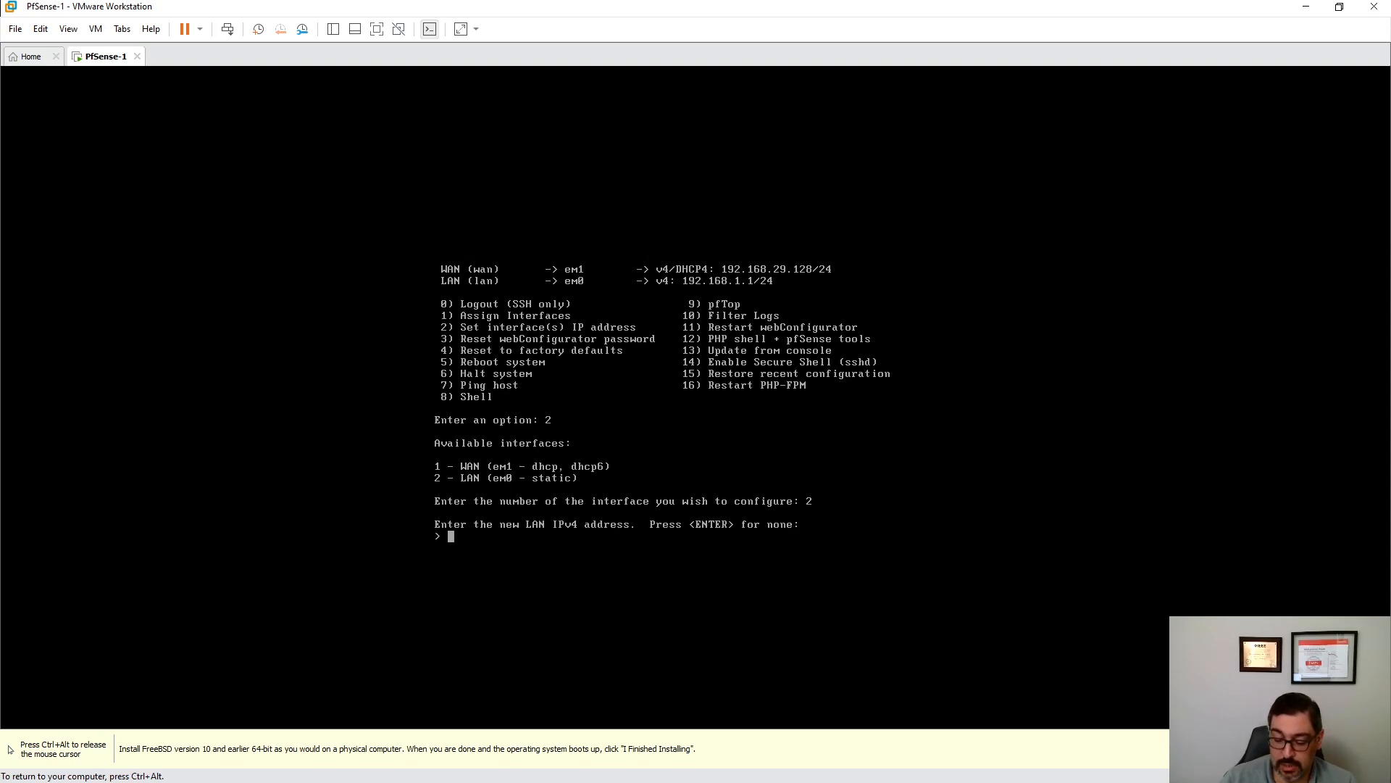
pyautogui.press('End')
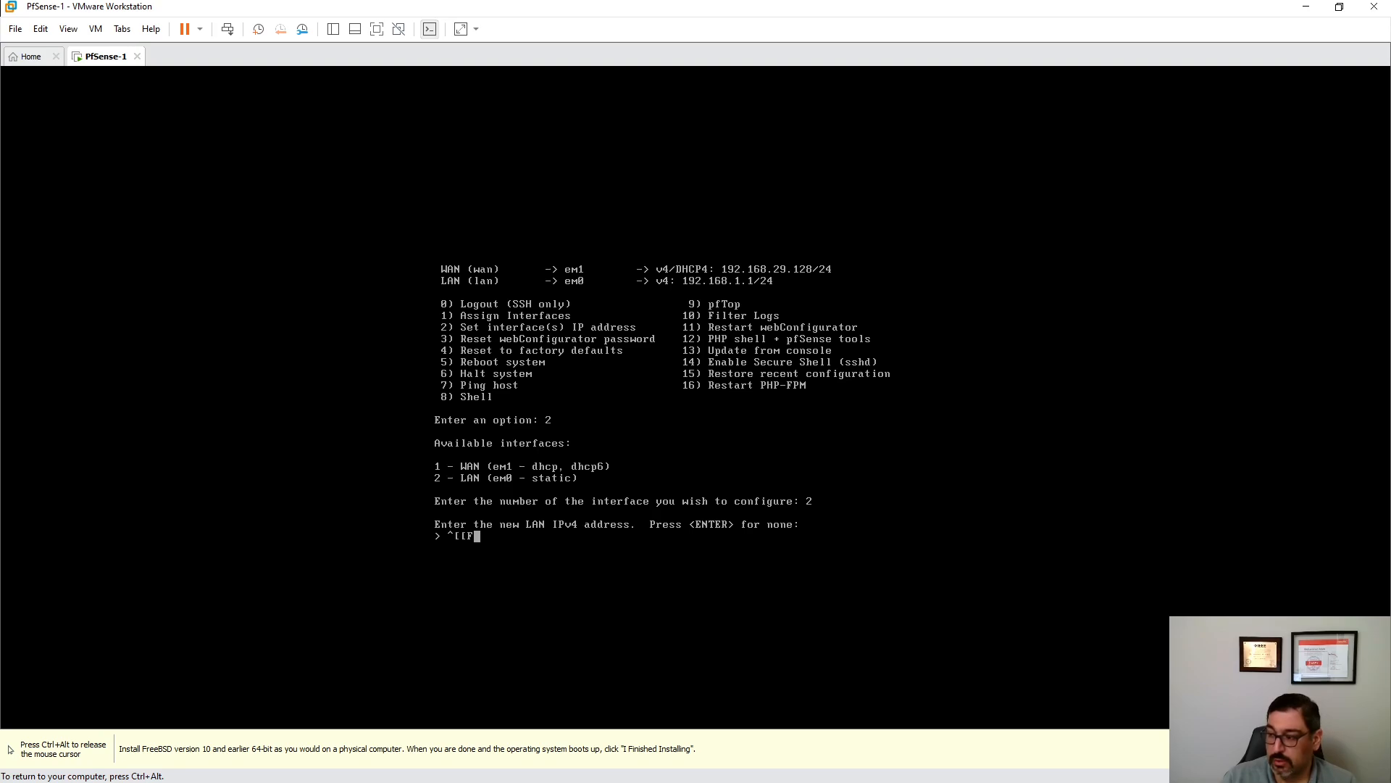
pyautogui.press('pageup')
pyautogui.press('BackSpace')
pyautogui.press('BackSpace')
pyautogui.press('BackSpace')
pyautogui.press('BackSpace')
pyautogui.press('BackSpace')
pyautogui.press('BackSpace')
pyautogui.press('BackSpace')
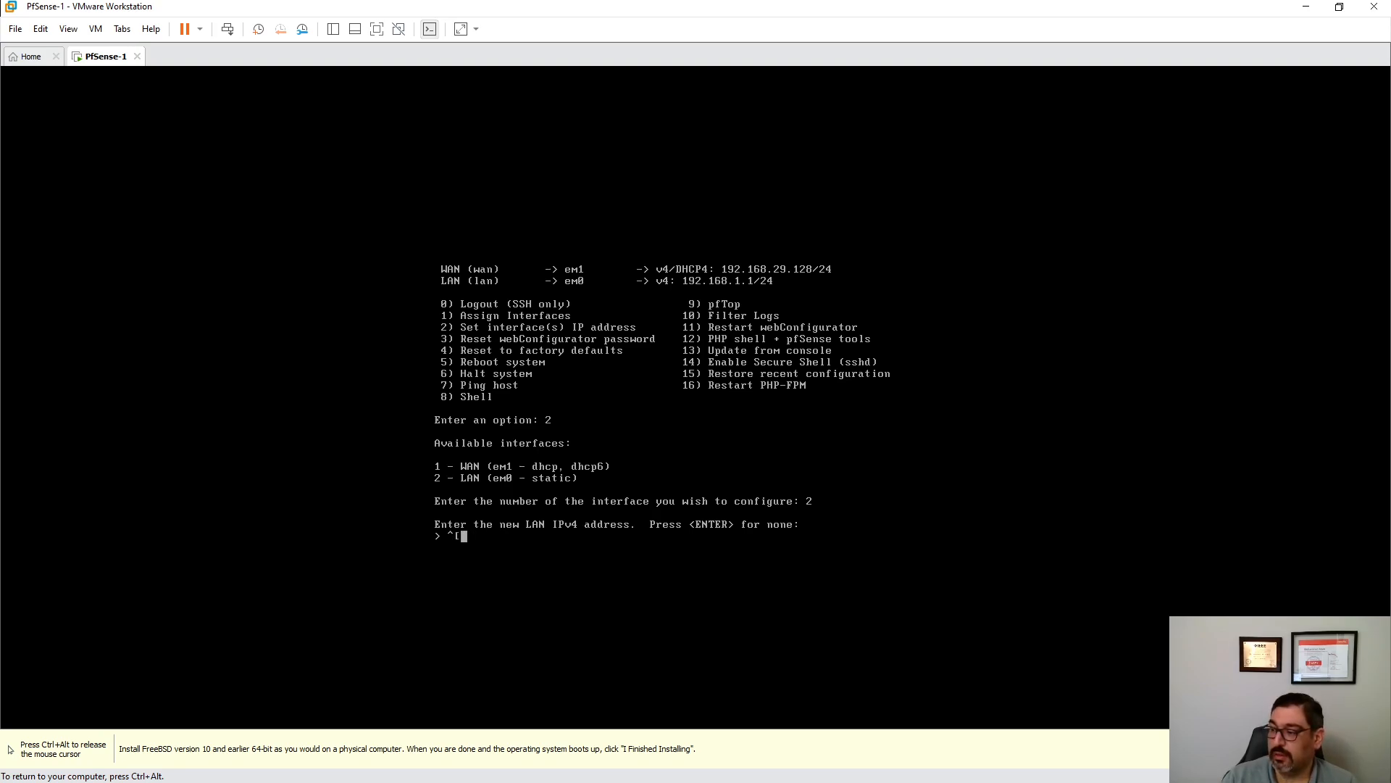
pyautogui.write('192.168')
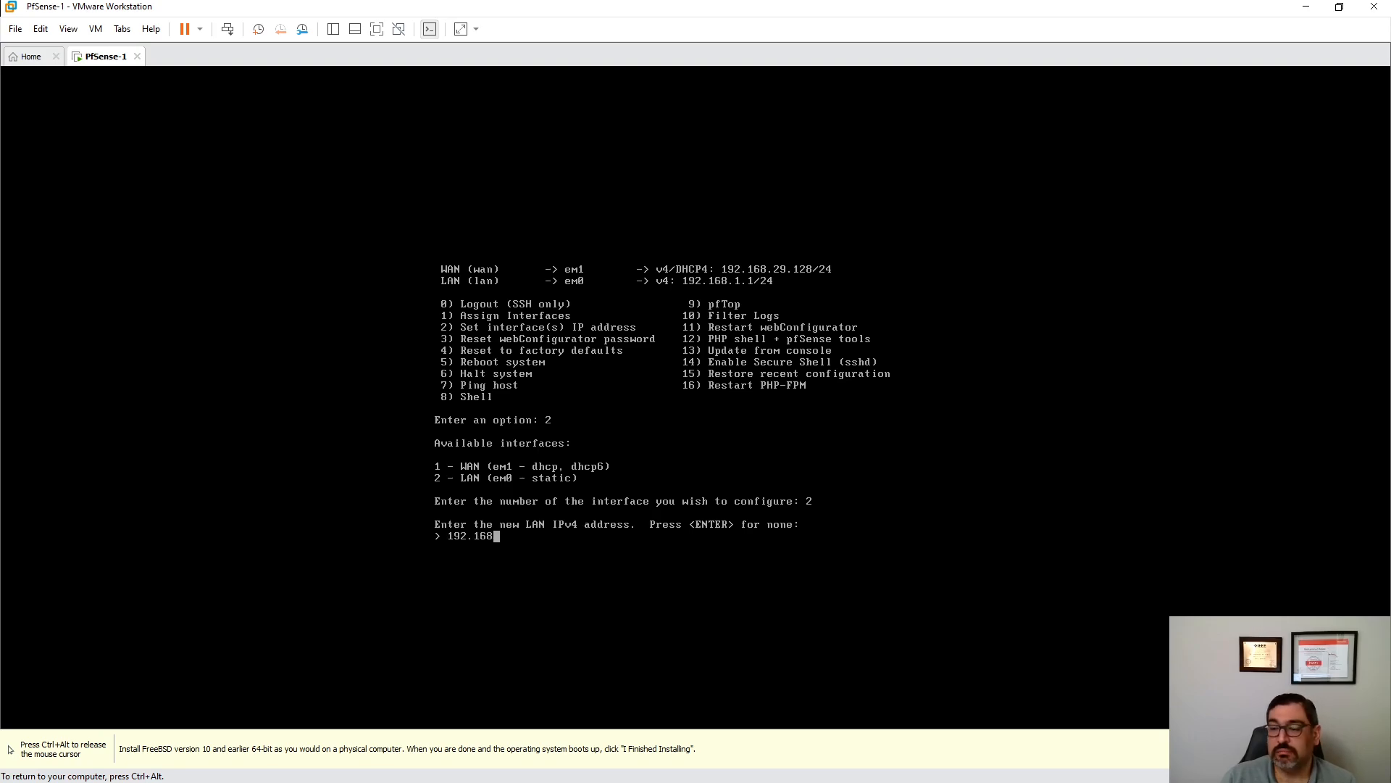
pyautogui.write('.1')
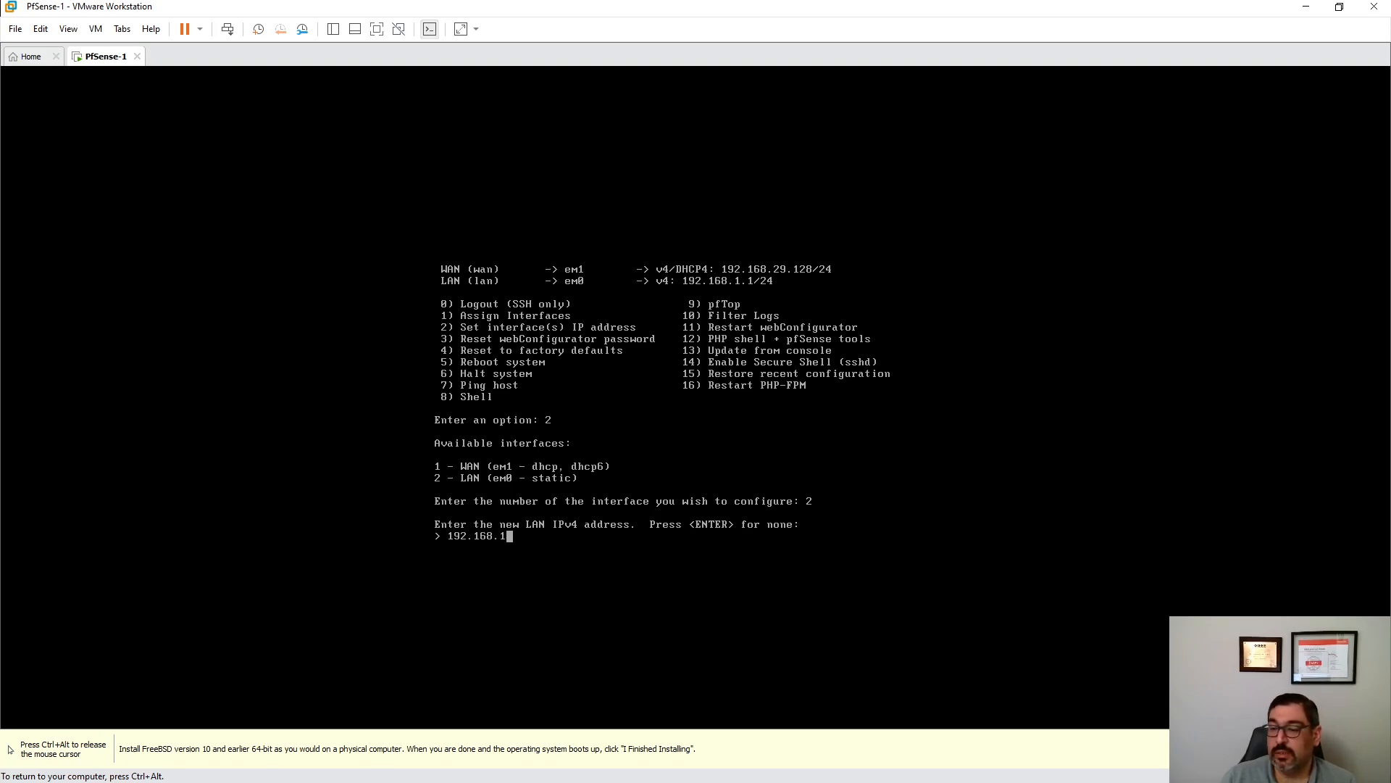
pyautogui.write('.1')
pyautogui.press('Return')
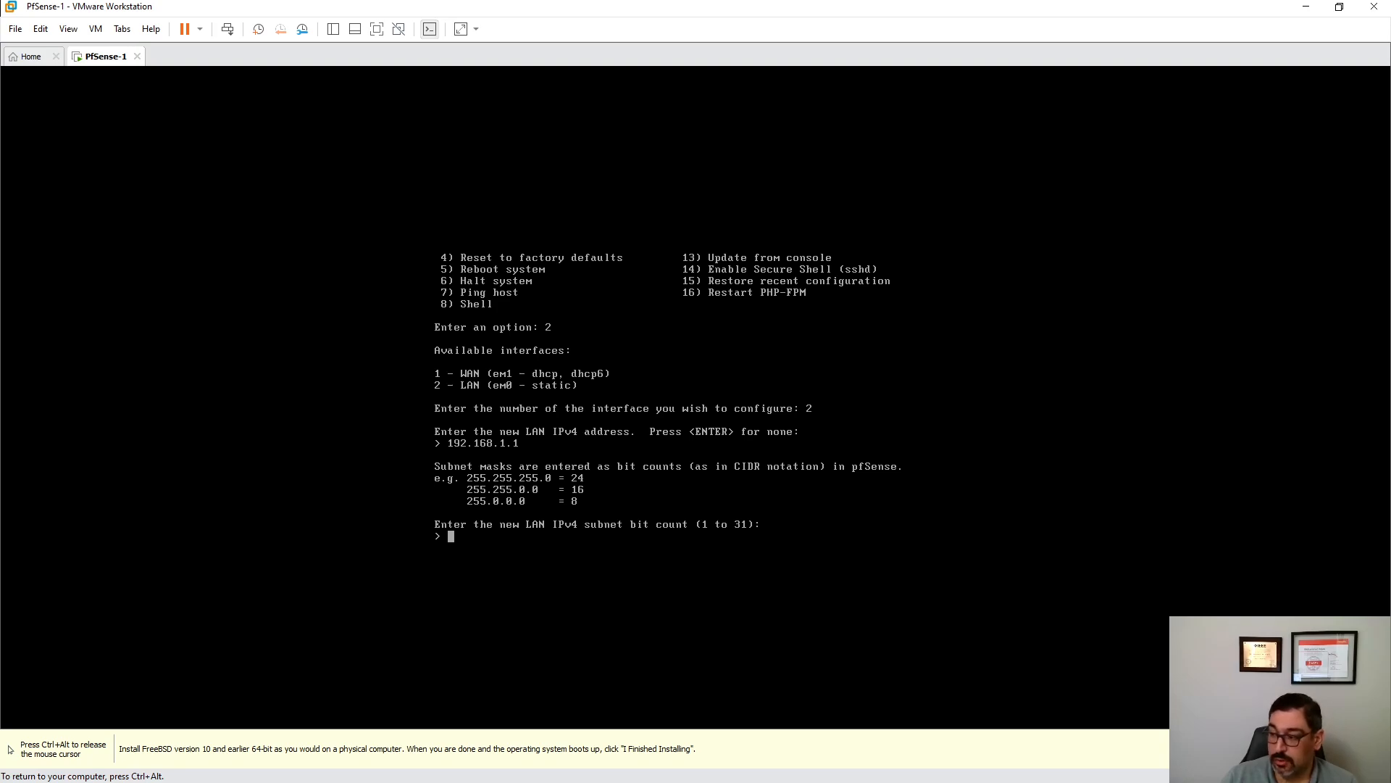
pyautogui.write('24')
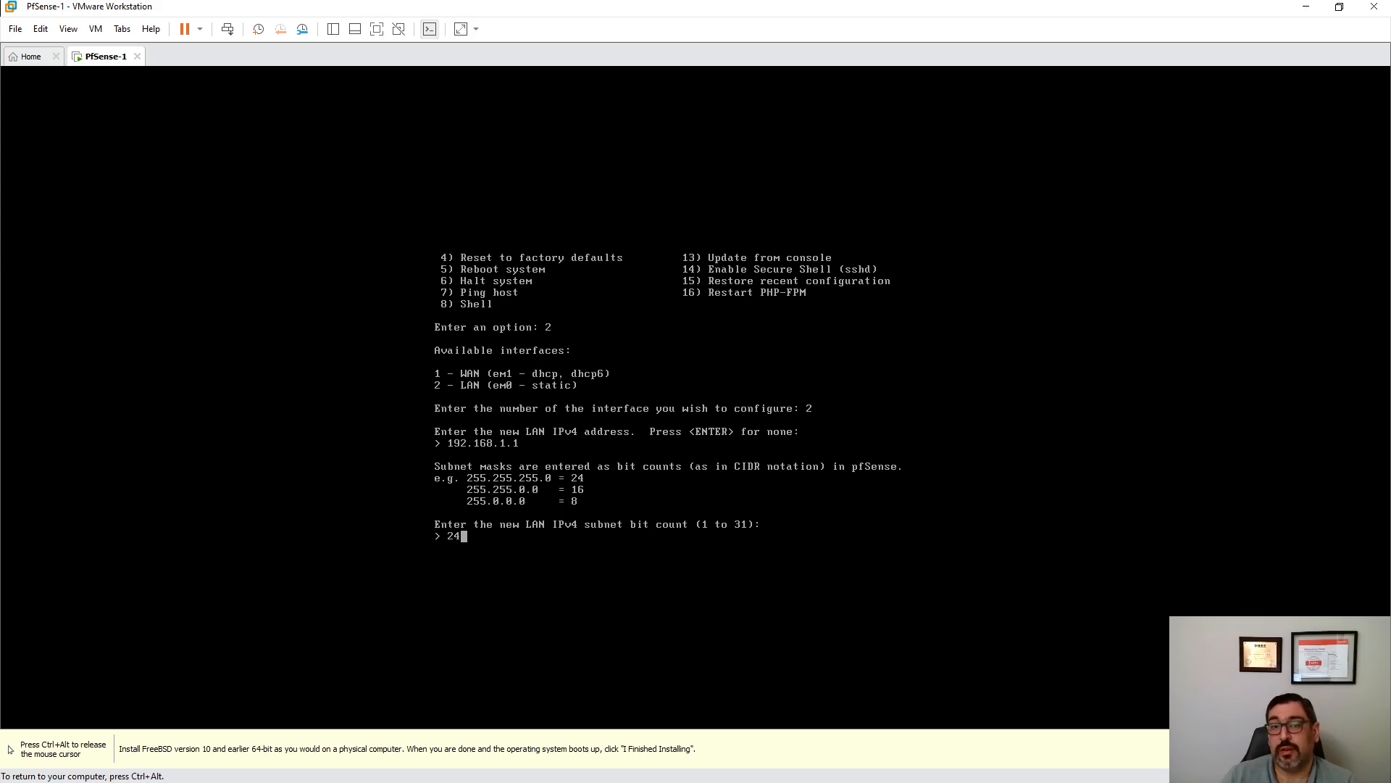
pyautogui.press('Return')
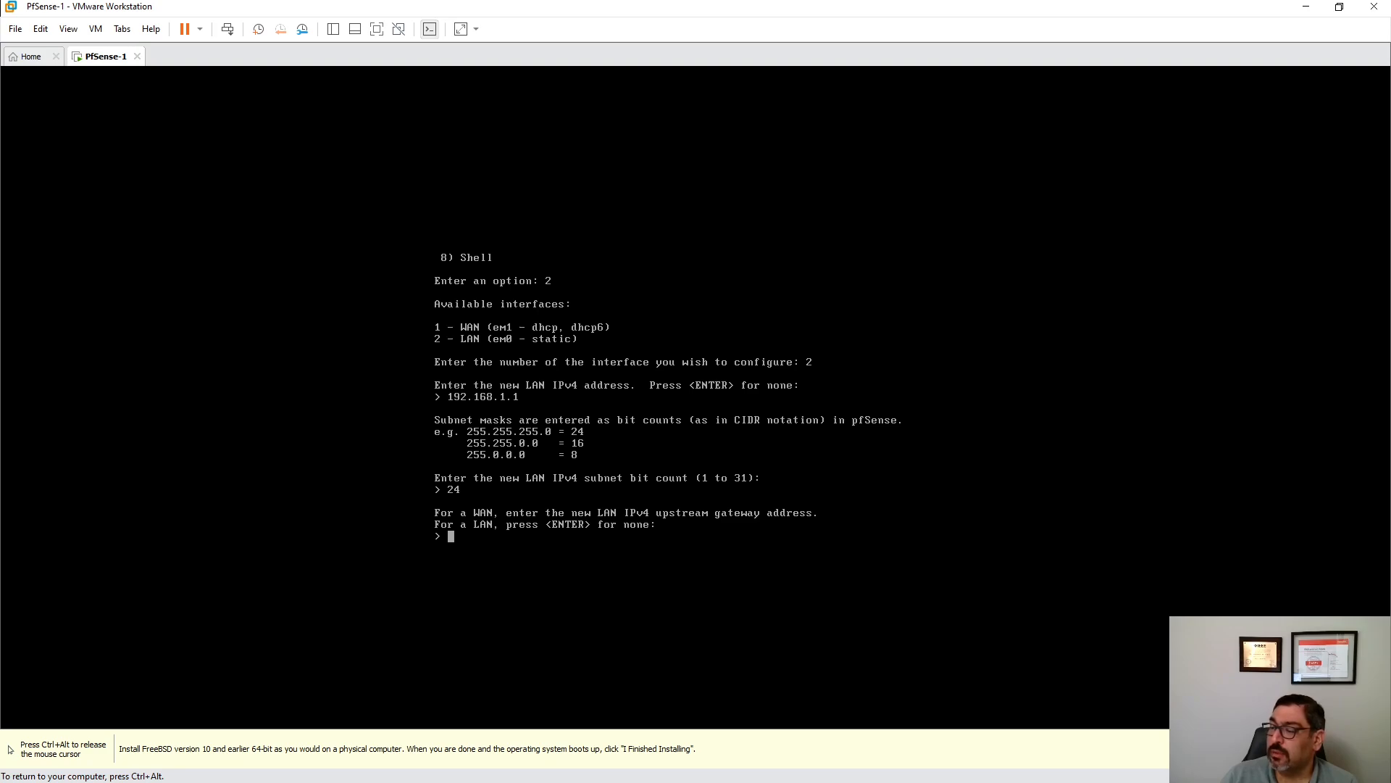
# - Skip the LAN gateway and IPv6, and enable LAN DHCP for 192.168.1.10–192.168.1.100
pyautogui.press('Return')
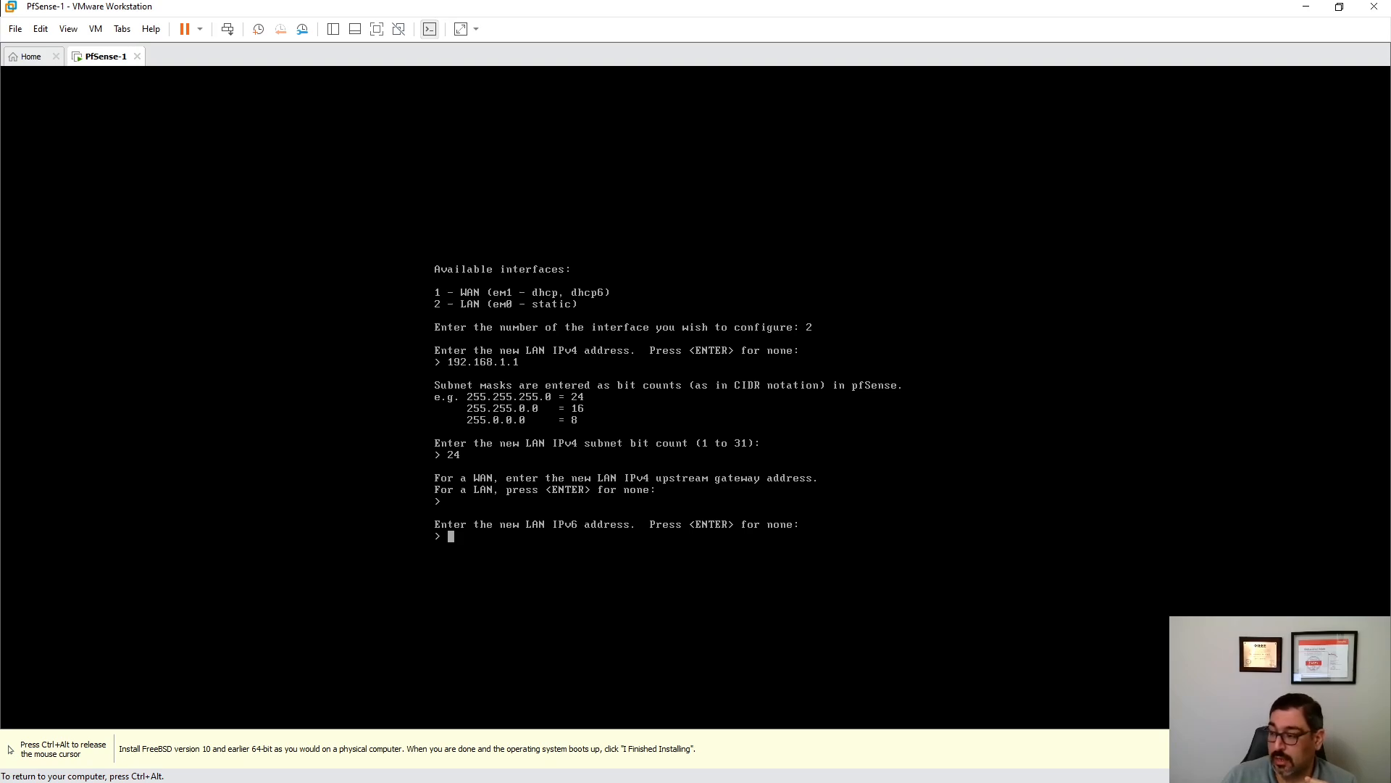
pyautogui.press('Return')
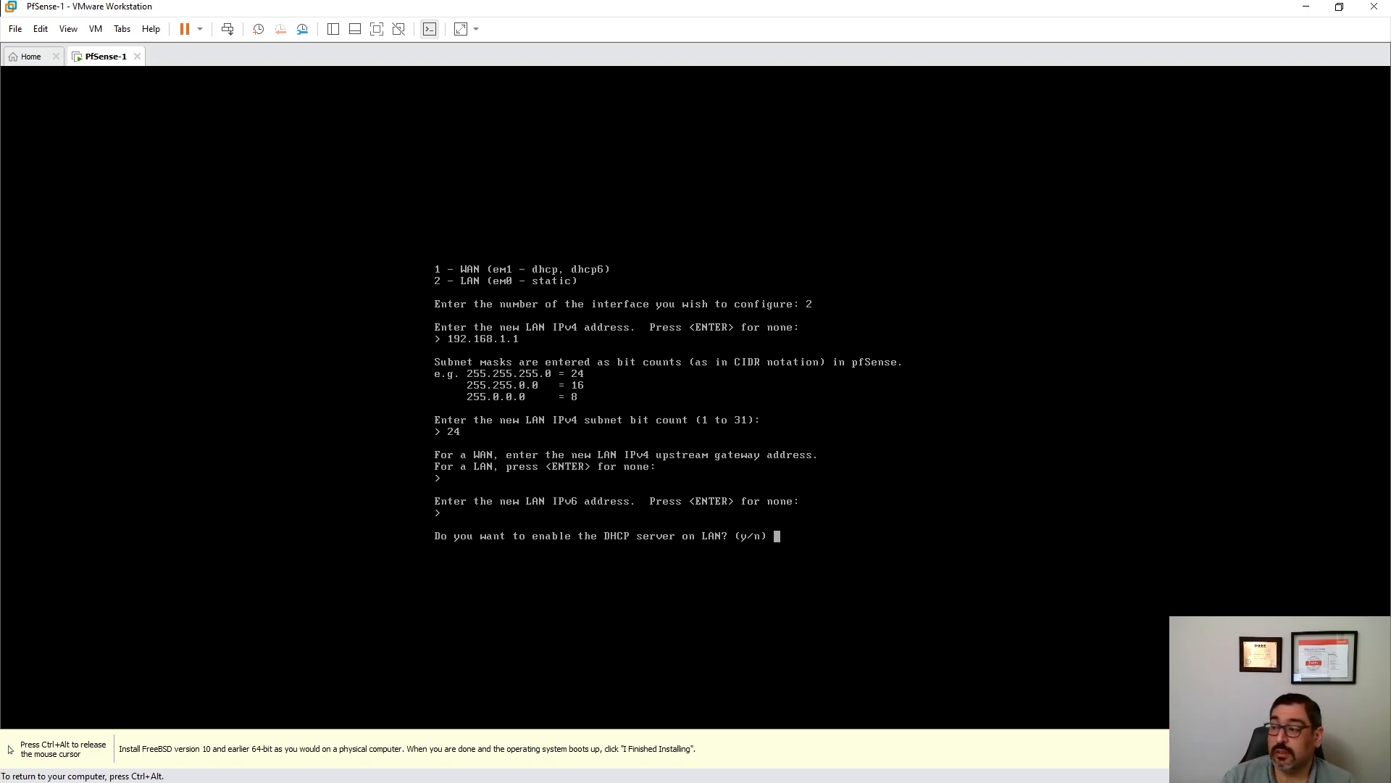
pyautogui.write('y')
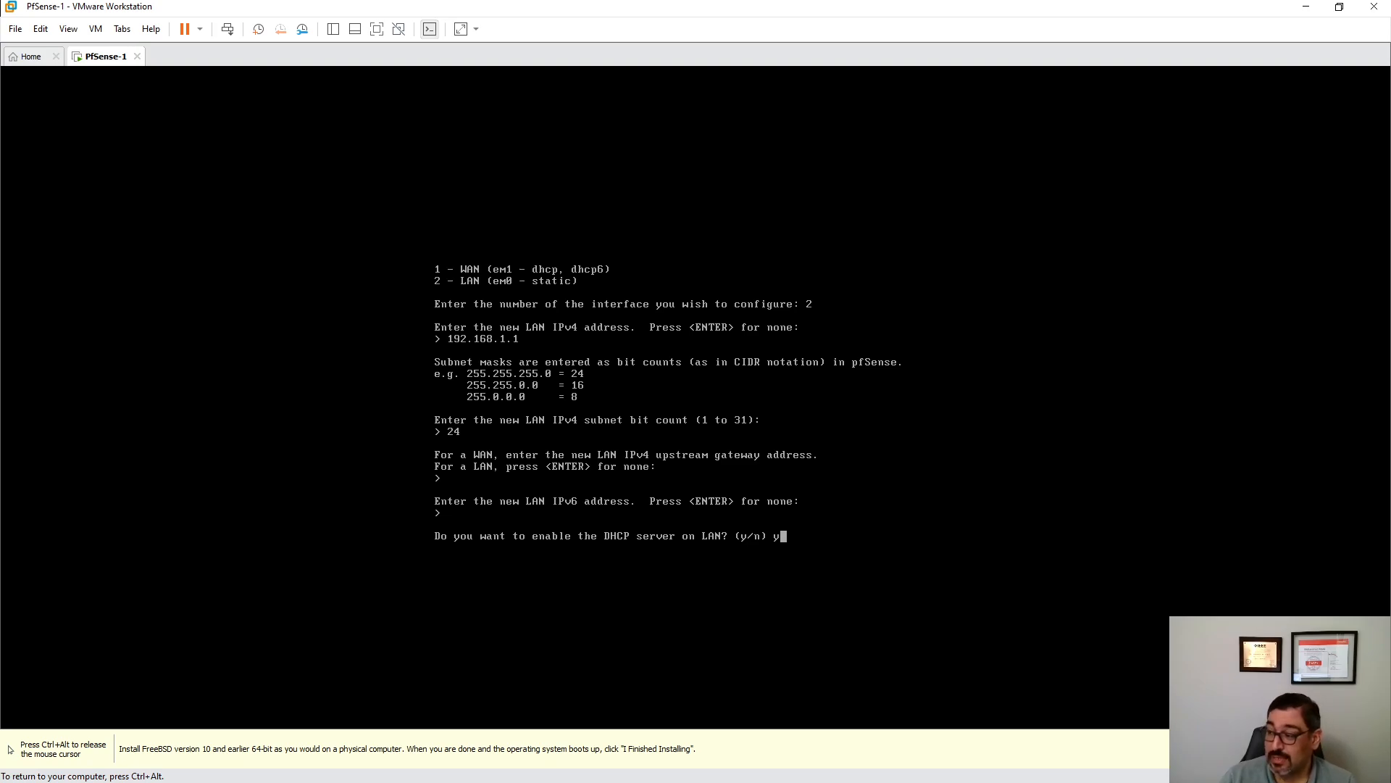
pyautogui.press('Return')
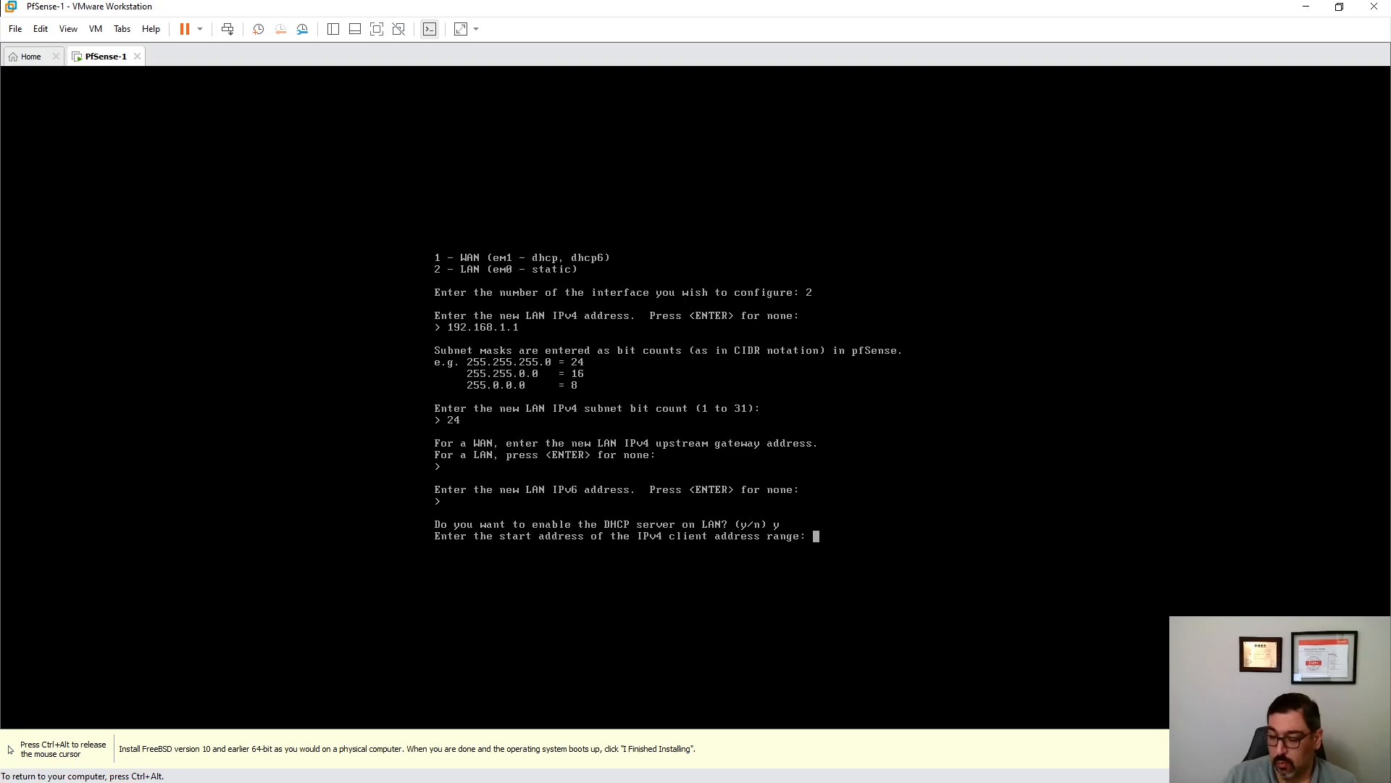
pyautogui.write('192.168')
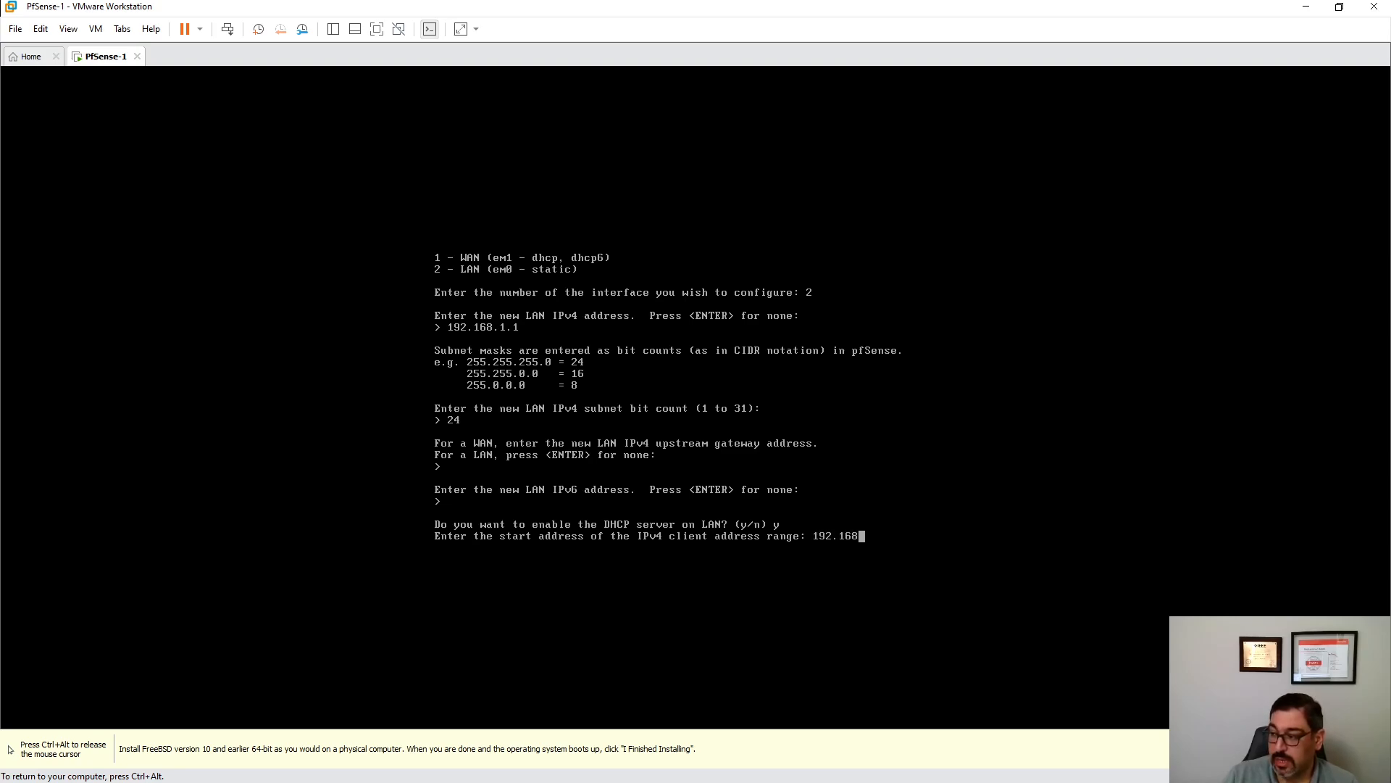
pyautogui.write('.1.')
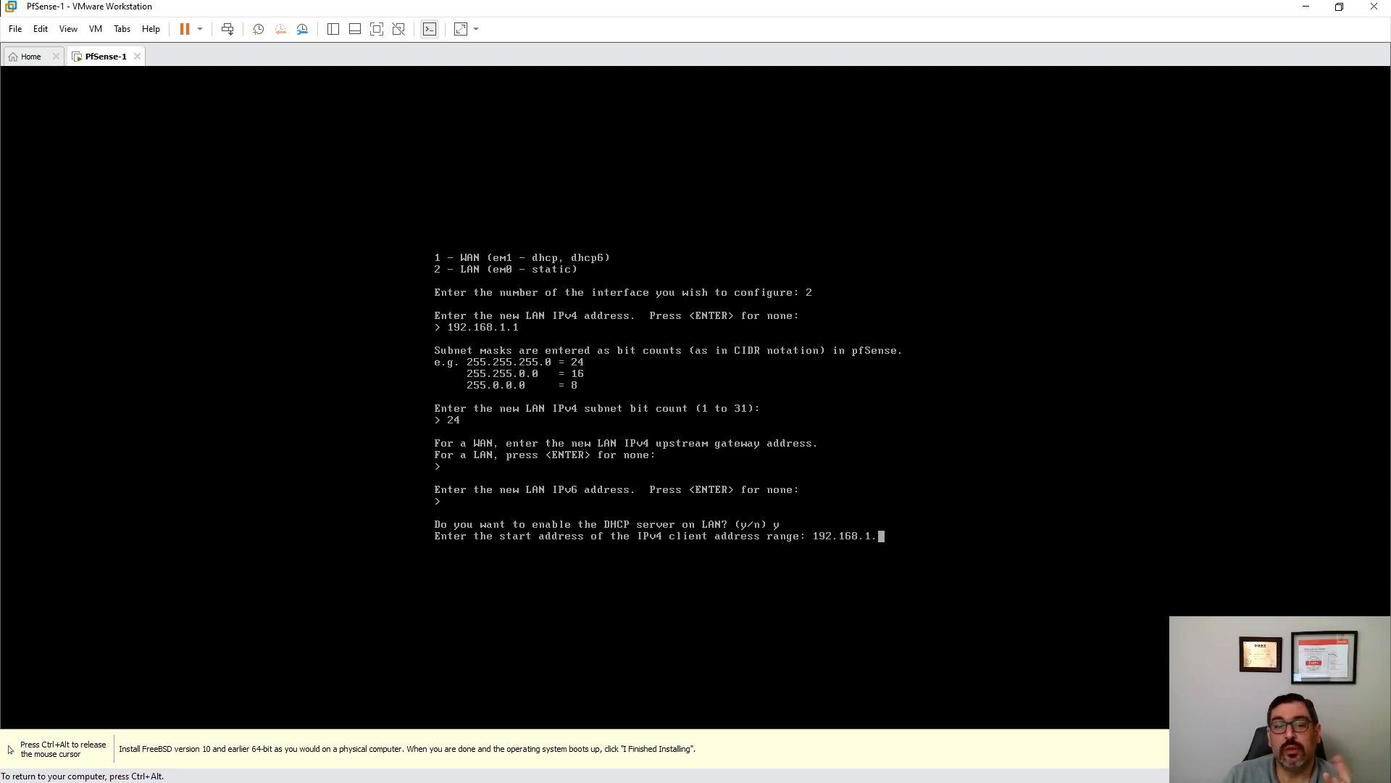
pyautogui.write('10')
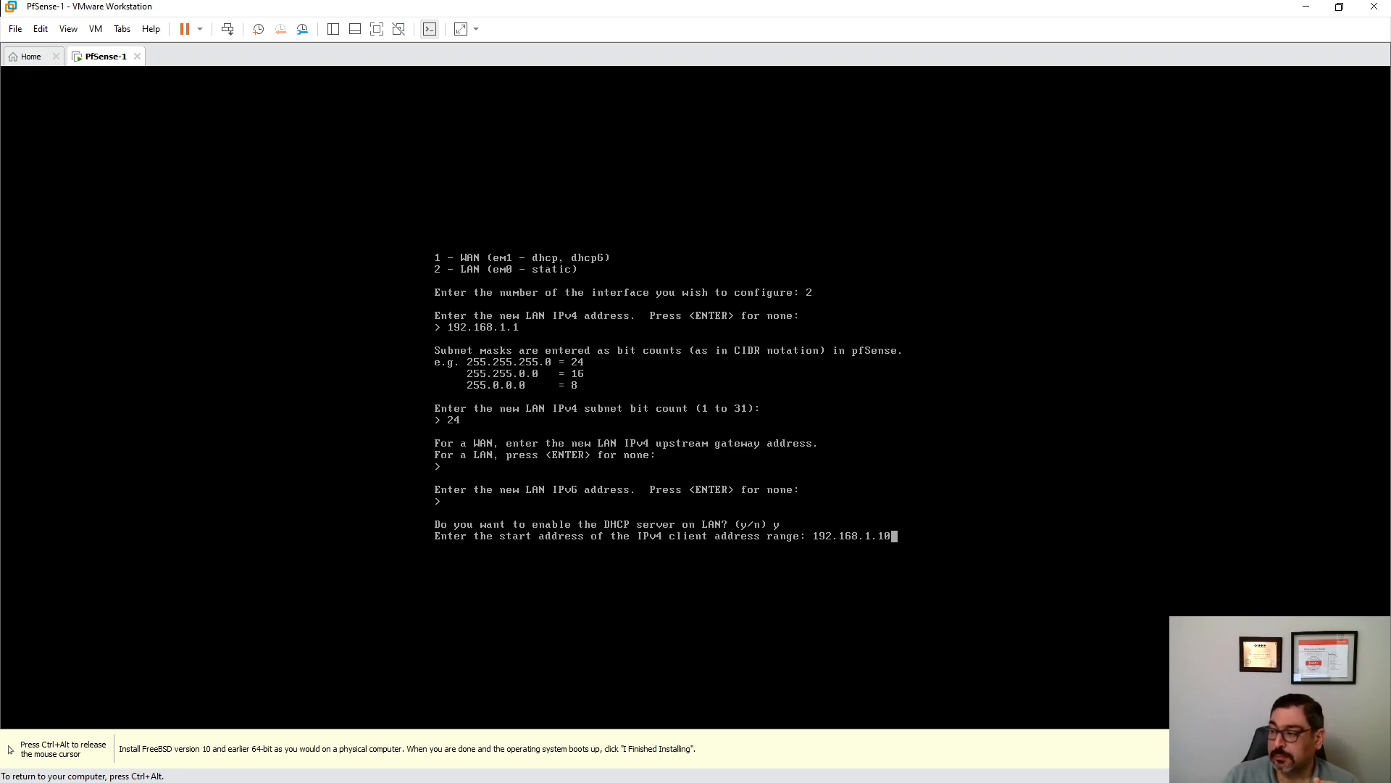
pyautogui.press('Return')
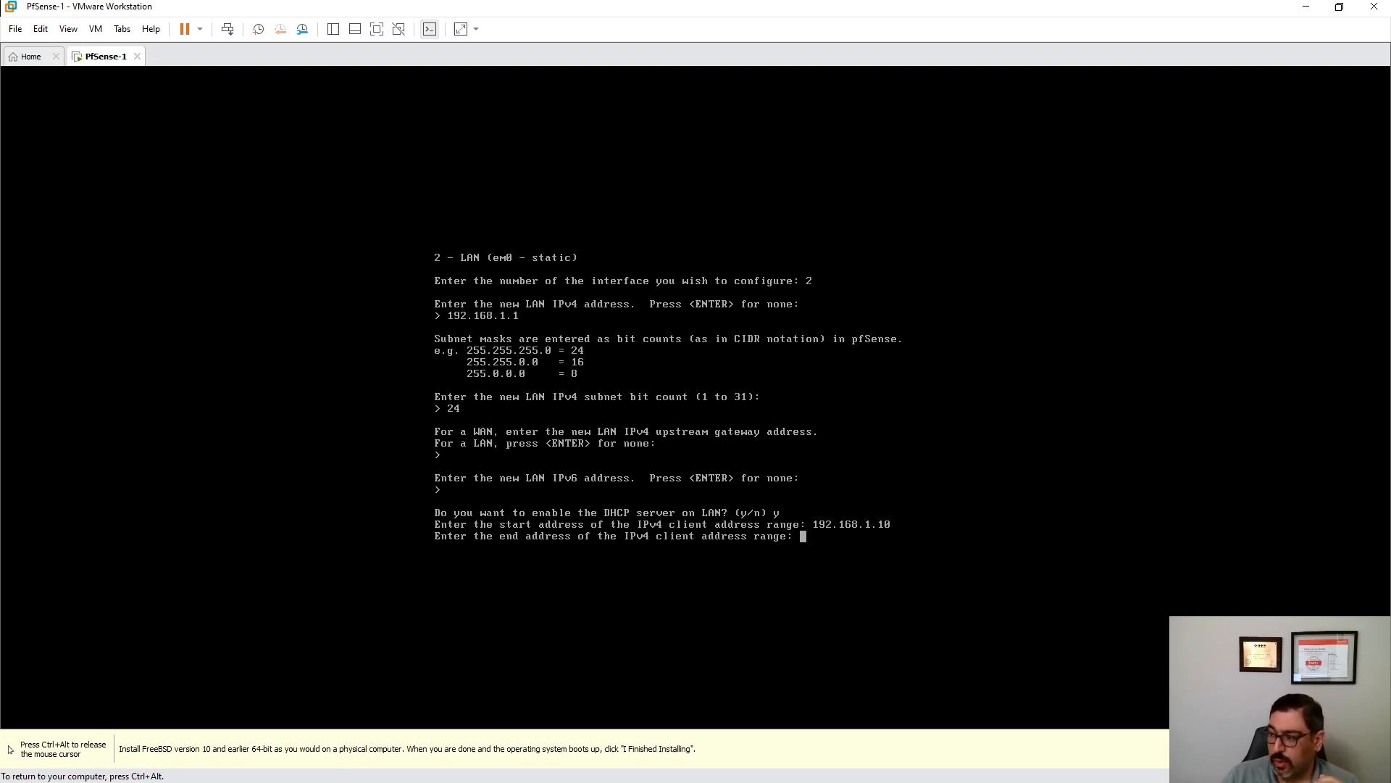
pyautogui.write('192.168.')
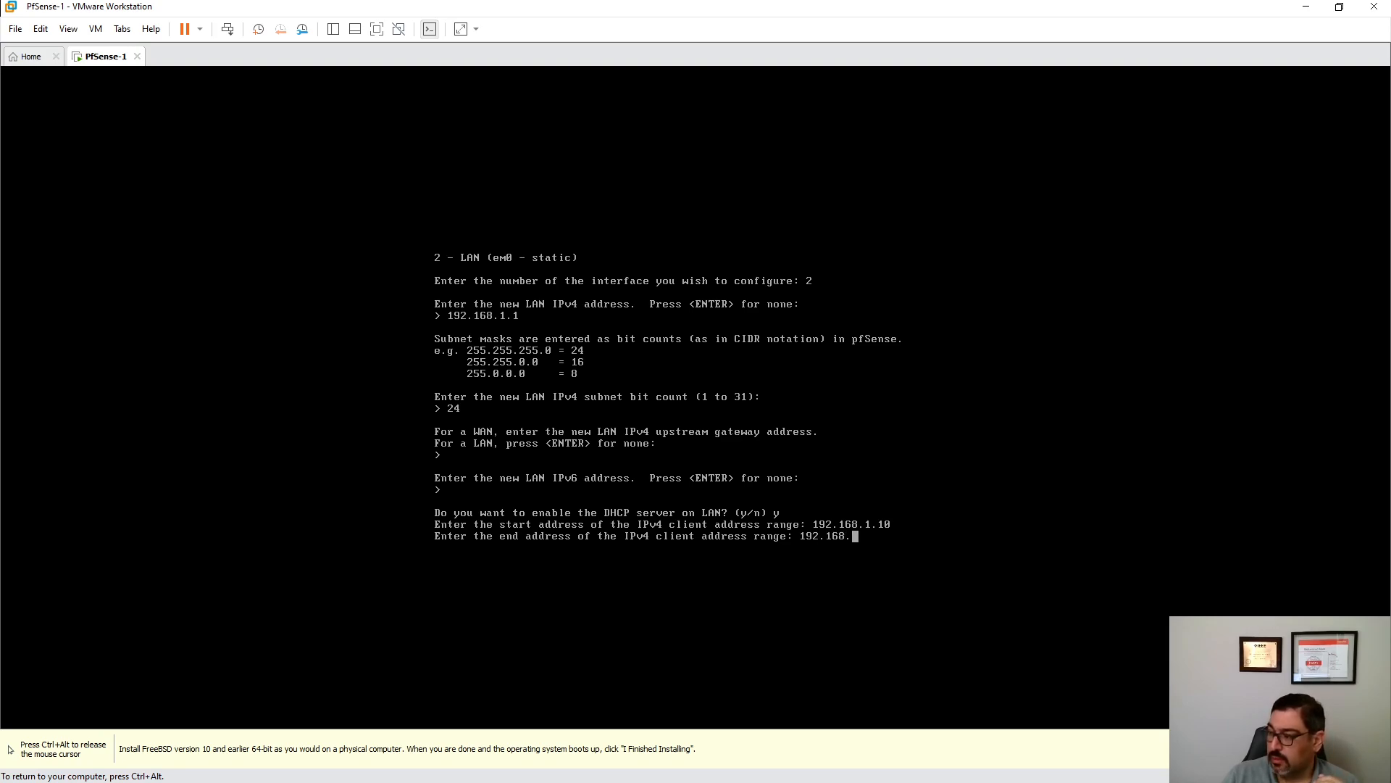
pyautogui.write('1.100')
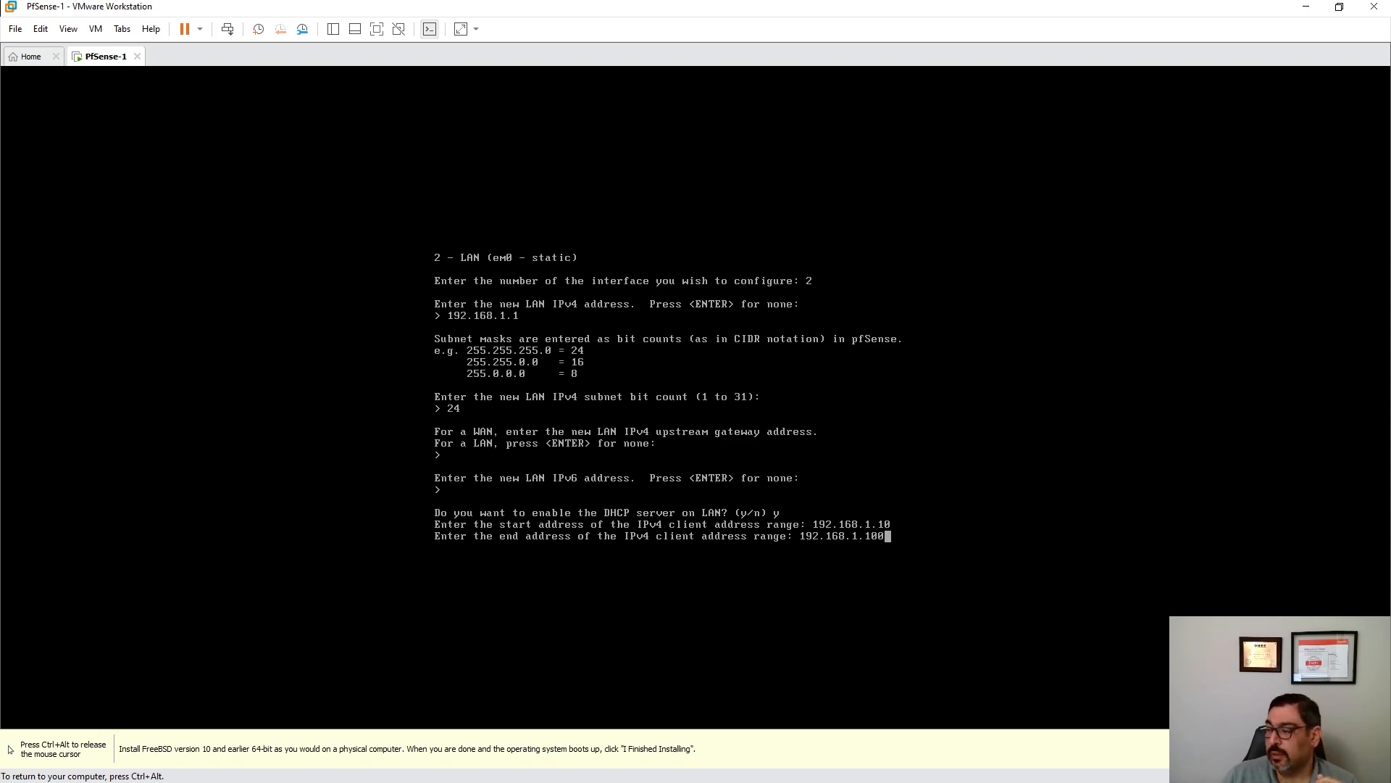
pyautogui.press('Return')
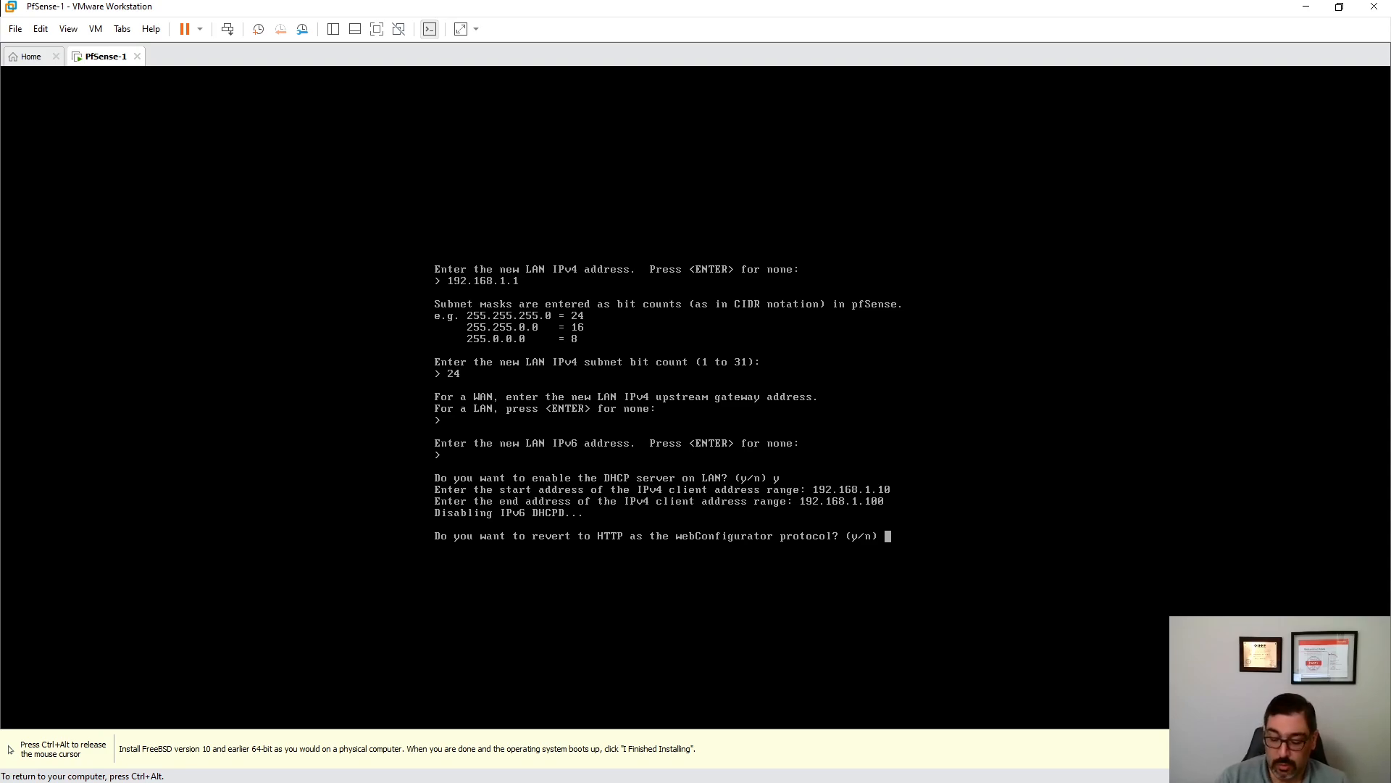
# - Keep HTTPS for the webConfigurator and release the mouse from the pfSense VM with Ctrl+Alt
pyautogui.write('n')
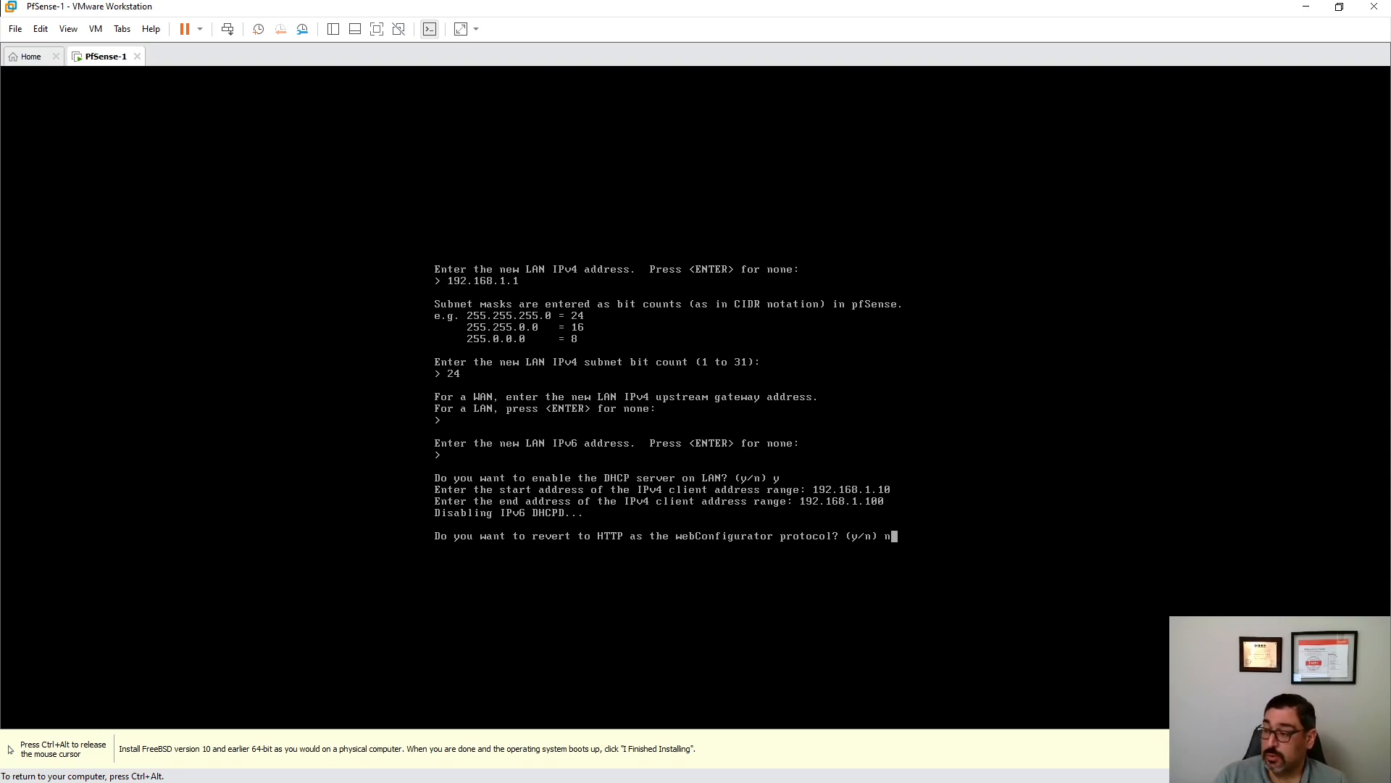
pyautogui.press('Return')
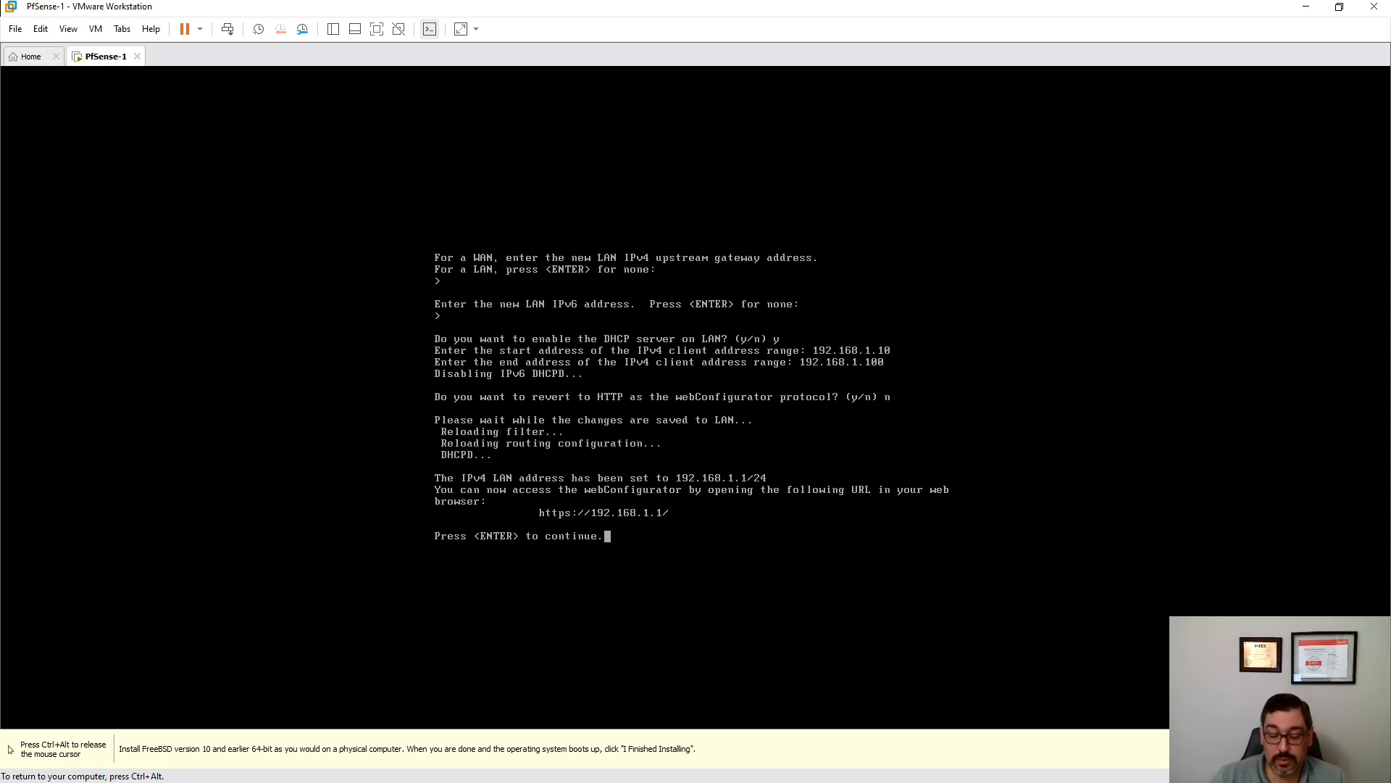
pyautogui.hotkey('ctrl', 'alt')
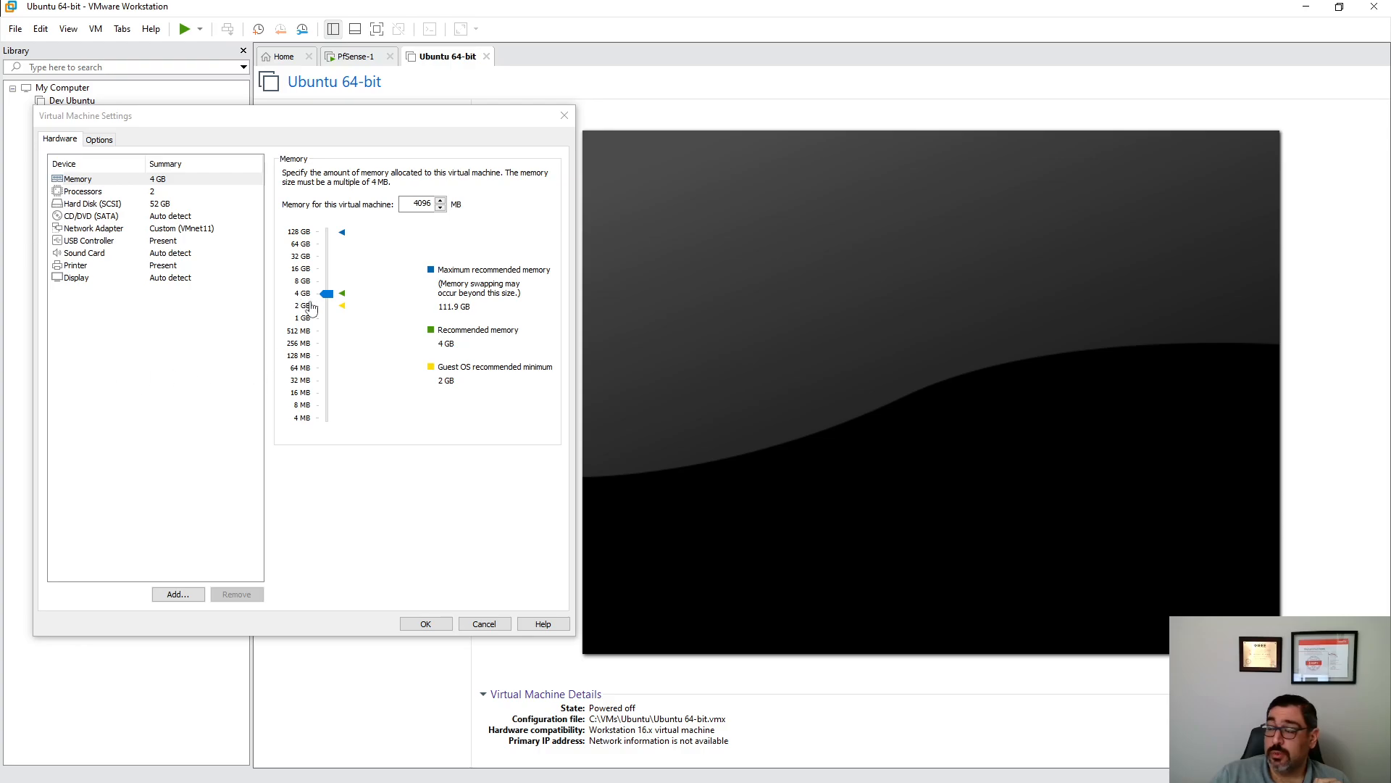
# - Inspect the Ubuntu VM's Network Adapter connection setting
pyautogui.click(162, 231)
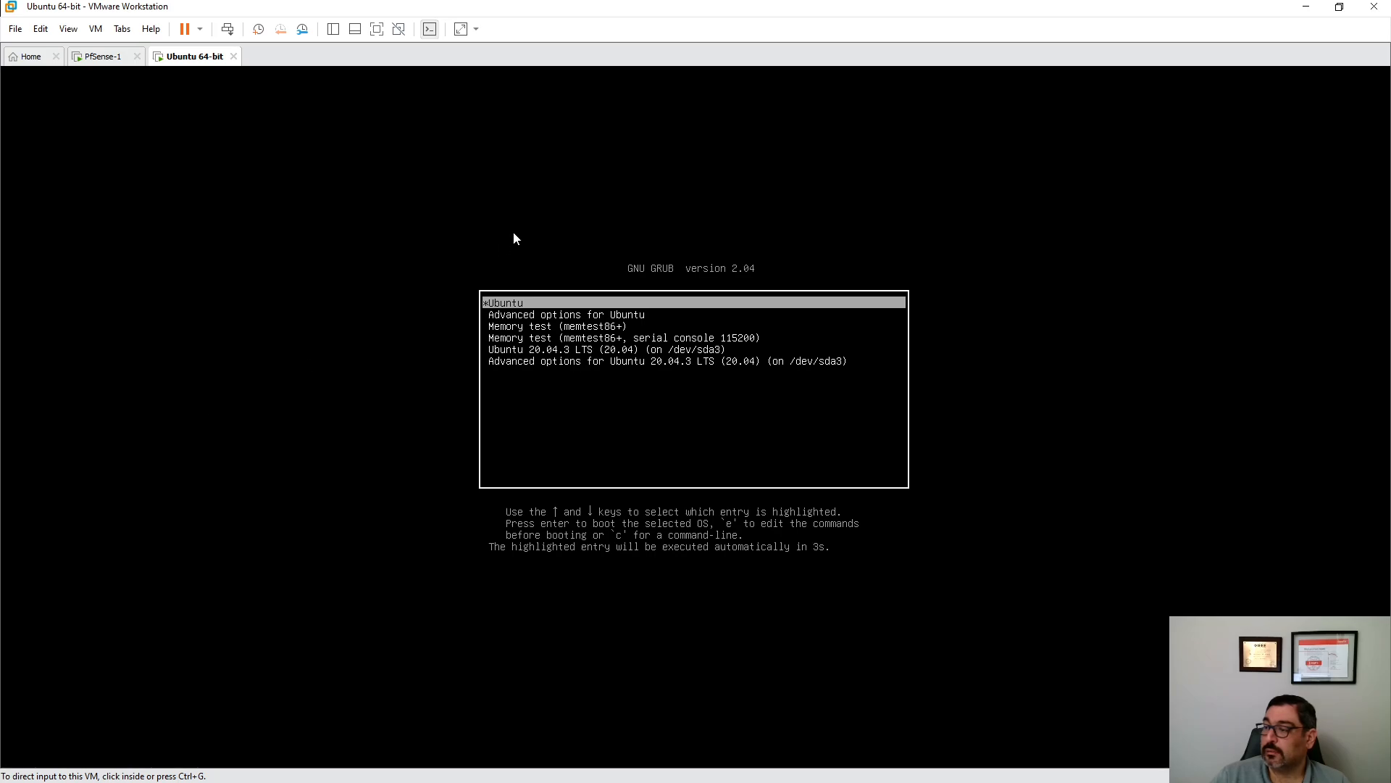
# - Log in to the Ubuntu guest with the user account's password
pyautogui.click(506, 334)
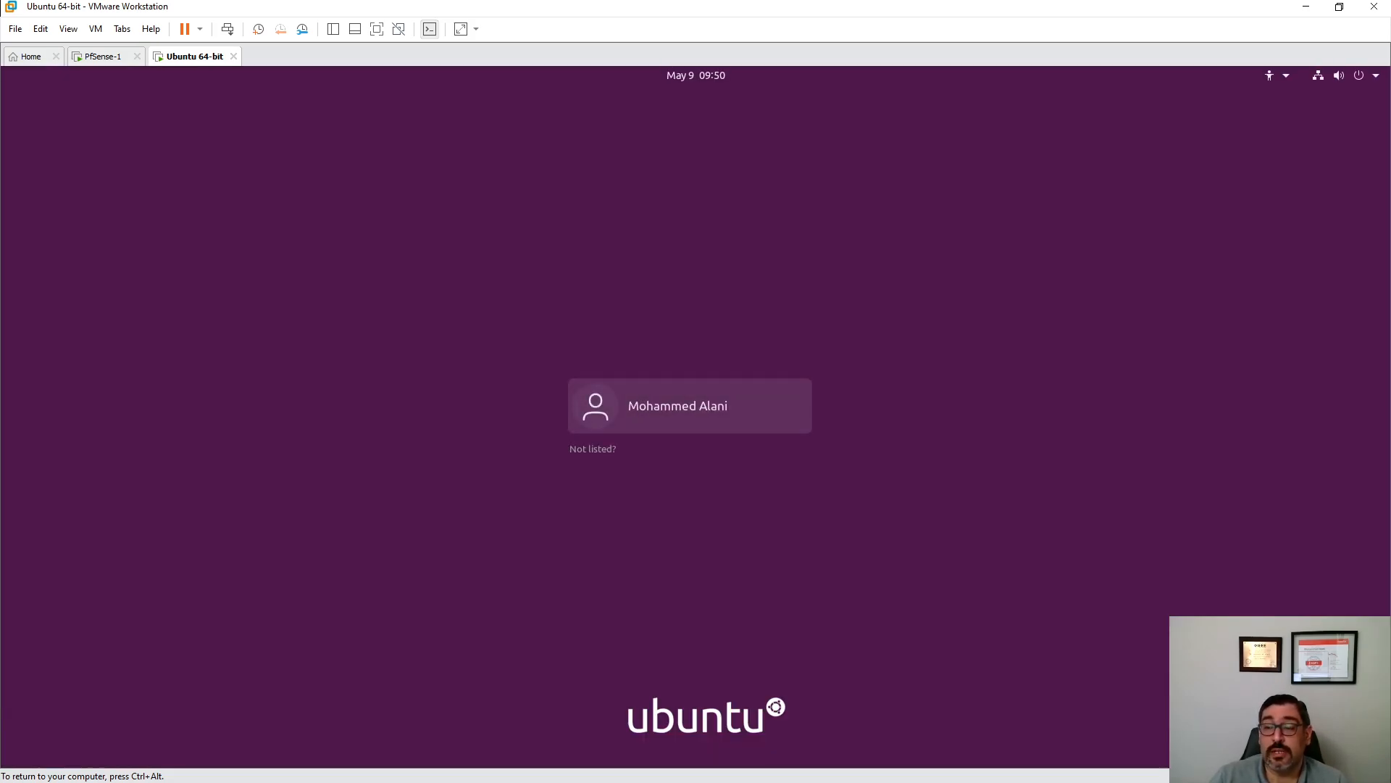
pyautogui.click(701, 410)
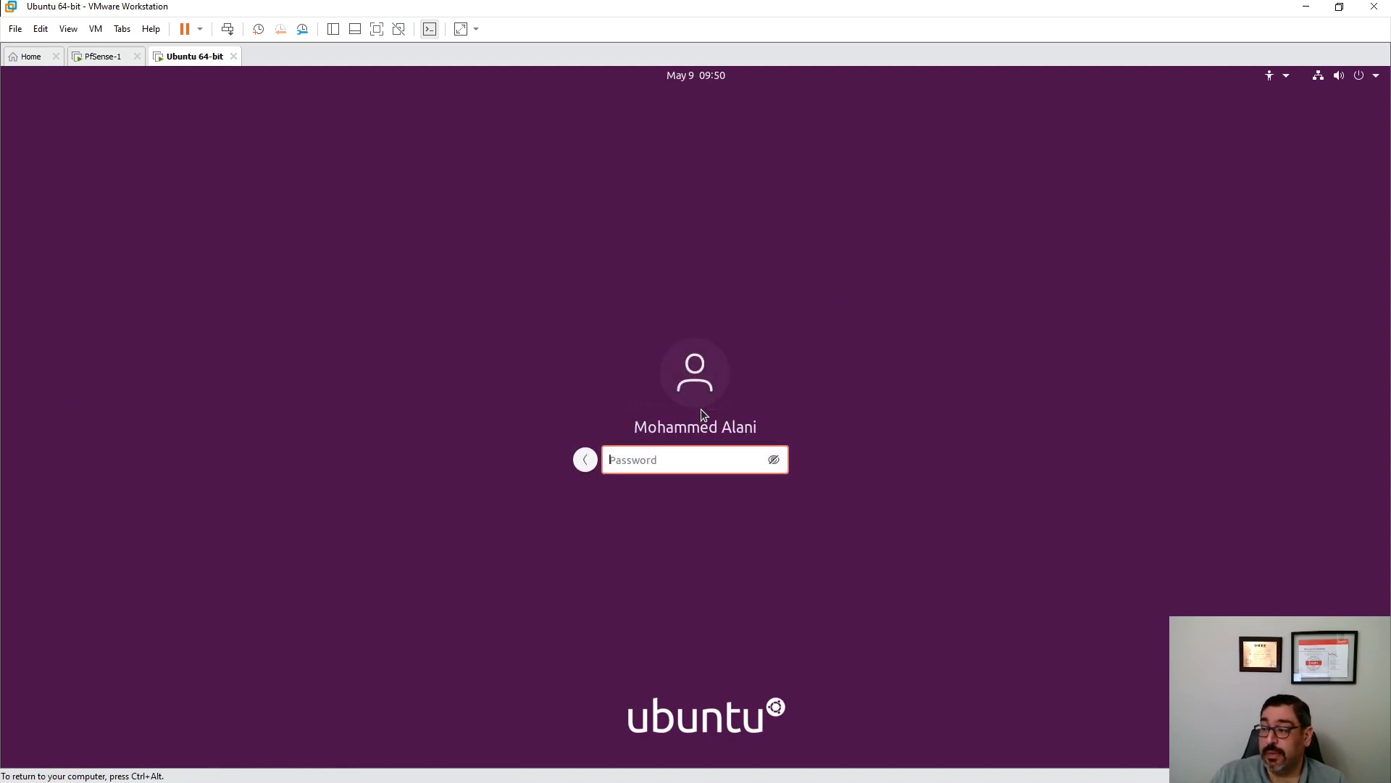
pyautogui.write('********')
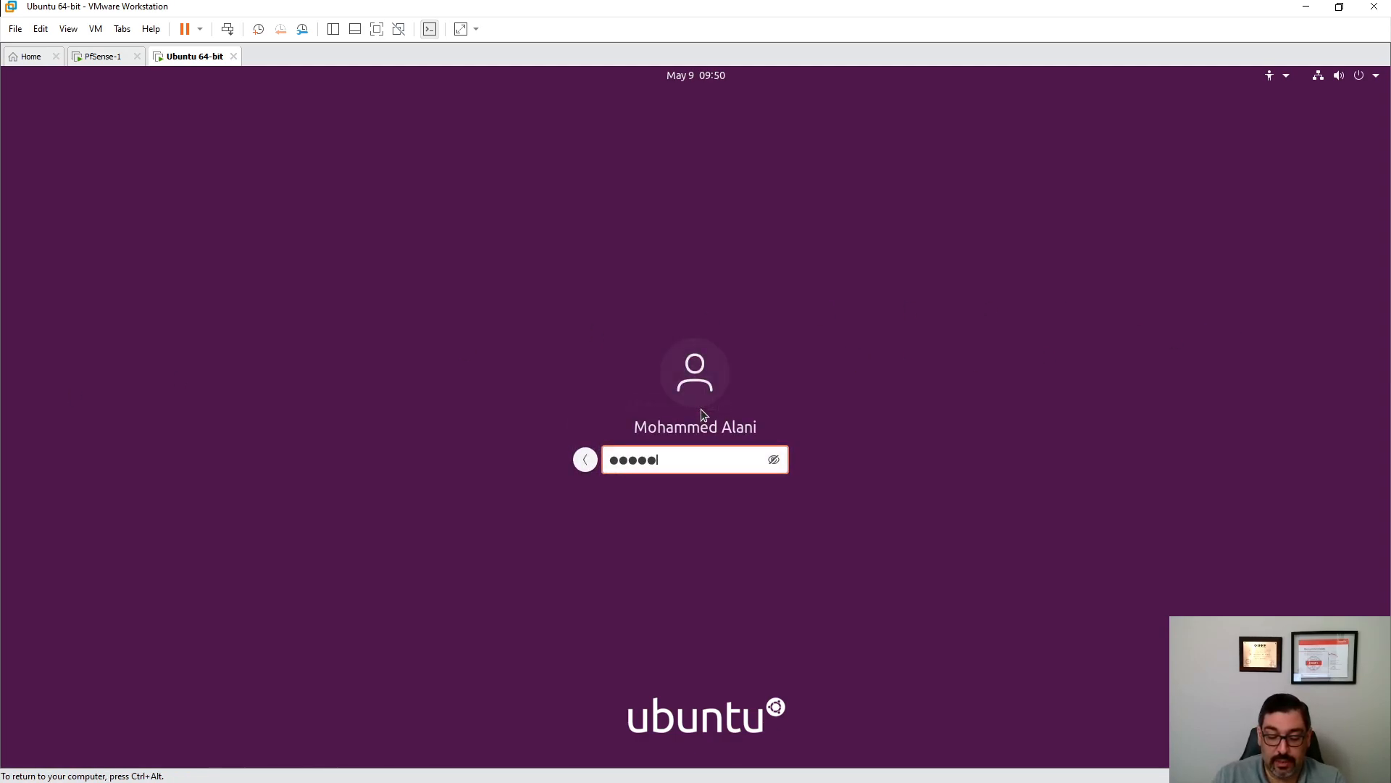
pyautogui.press('Return')
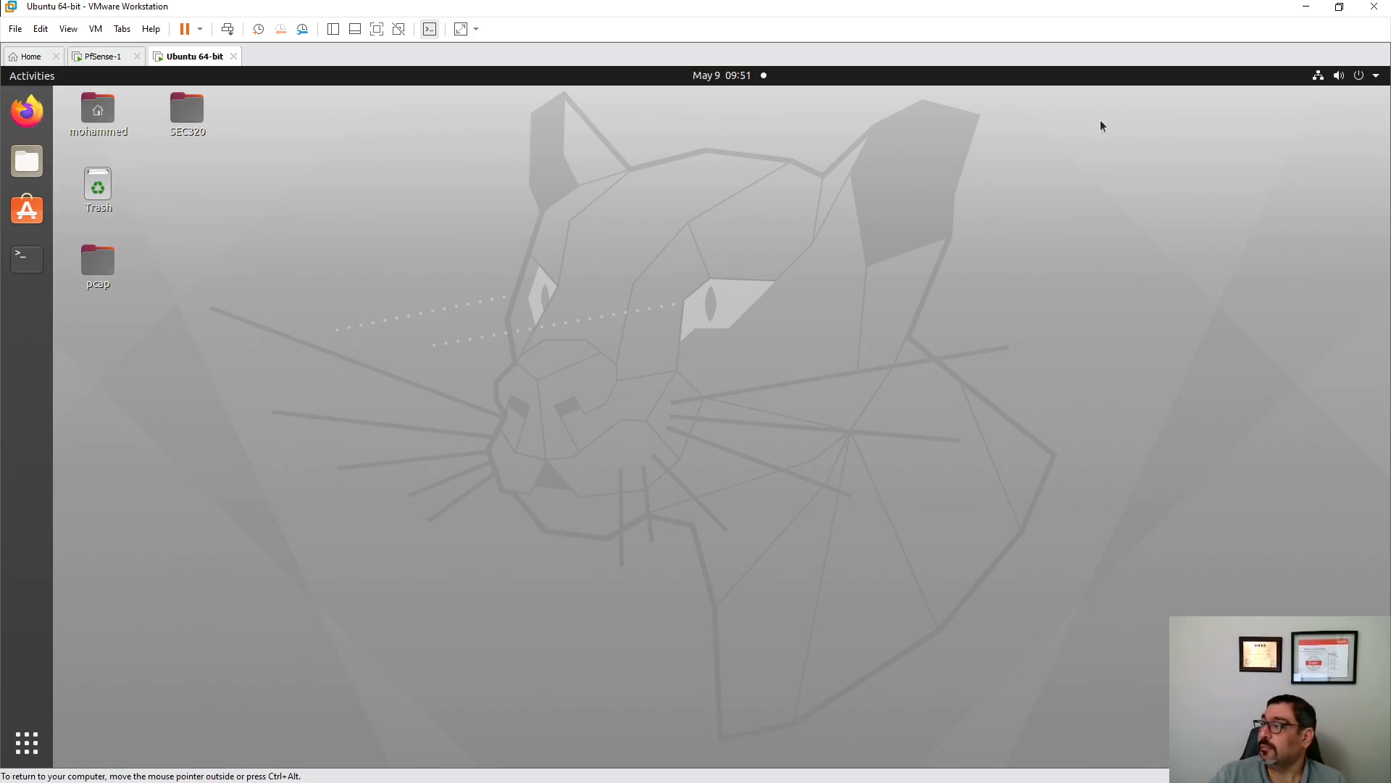
# - Run ifconfig in a terminal and confirm ens33 has address 192.168.1.10
pyautogui.click(27, 257)
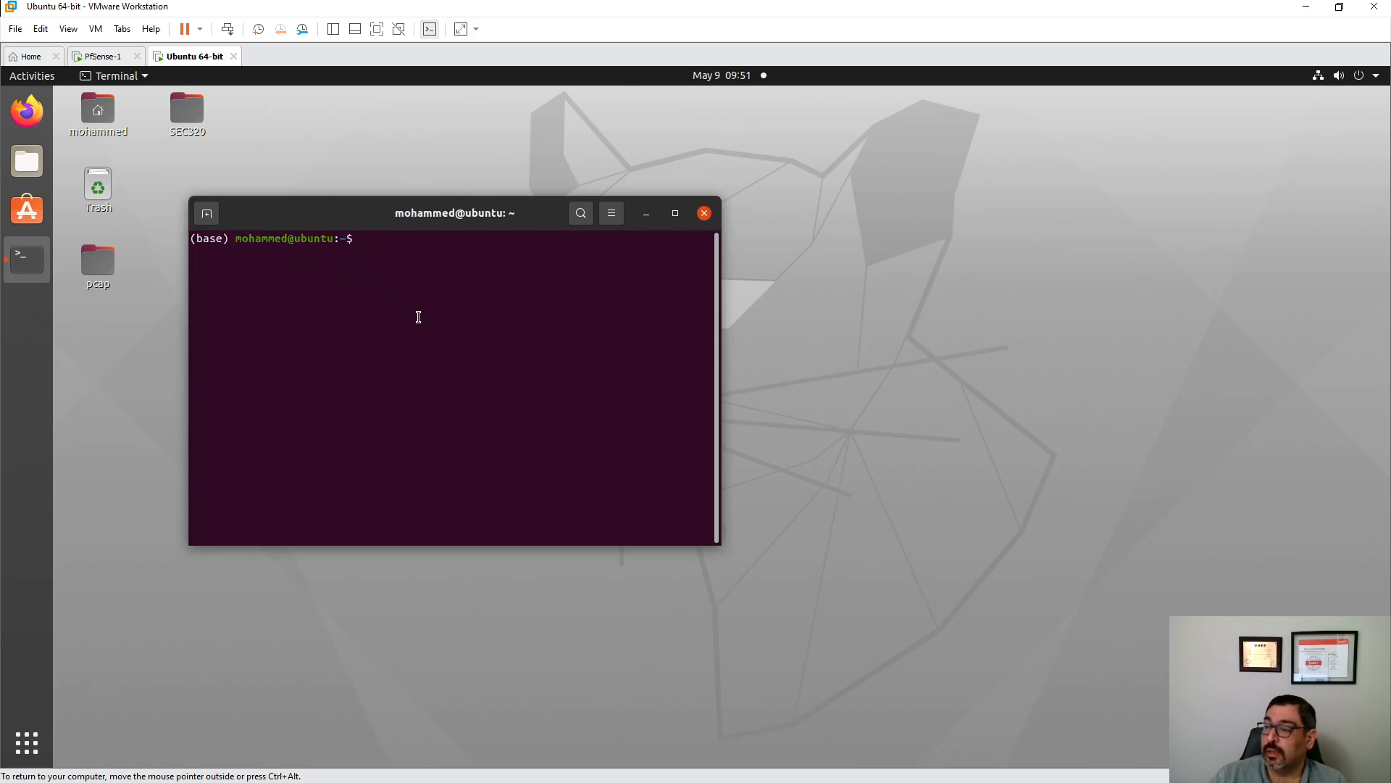
pyautogui.write('ifconfig')
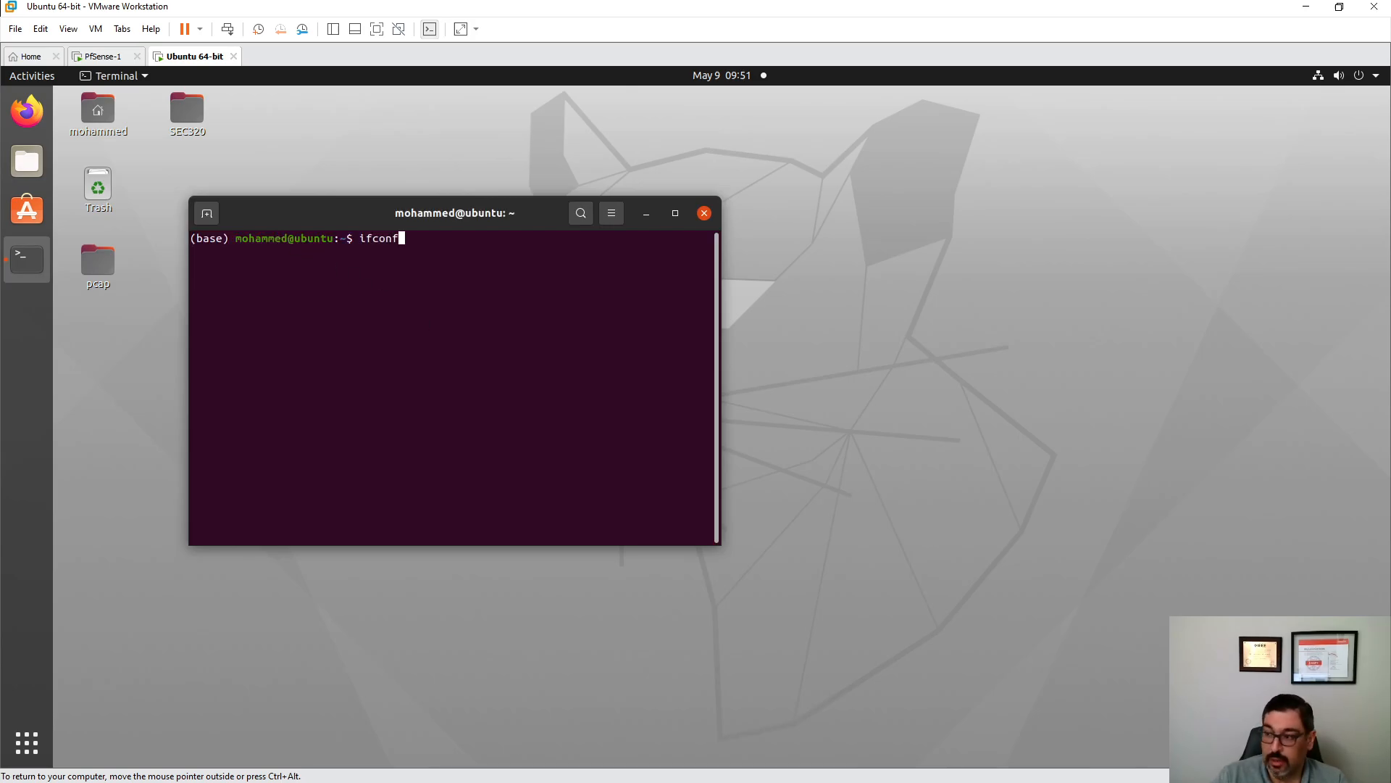
pyautogui.press('Return')
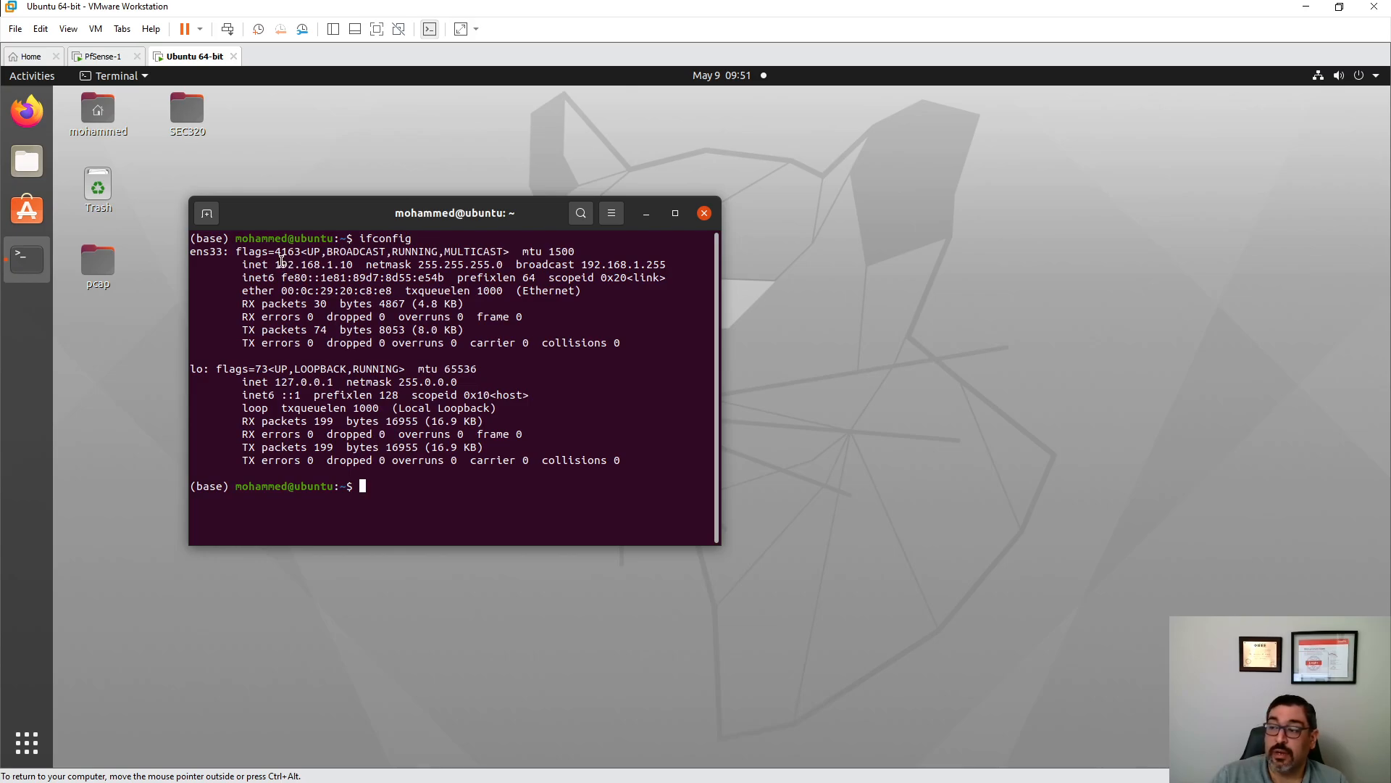
pyautogui.moveTo(282, 265); pyautogui.dragTo(355, 264)
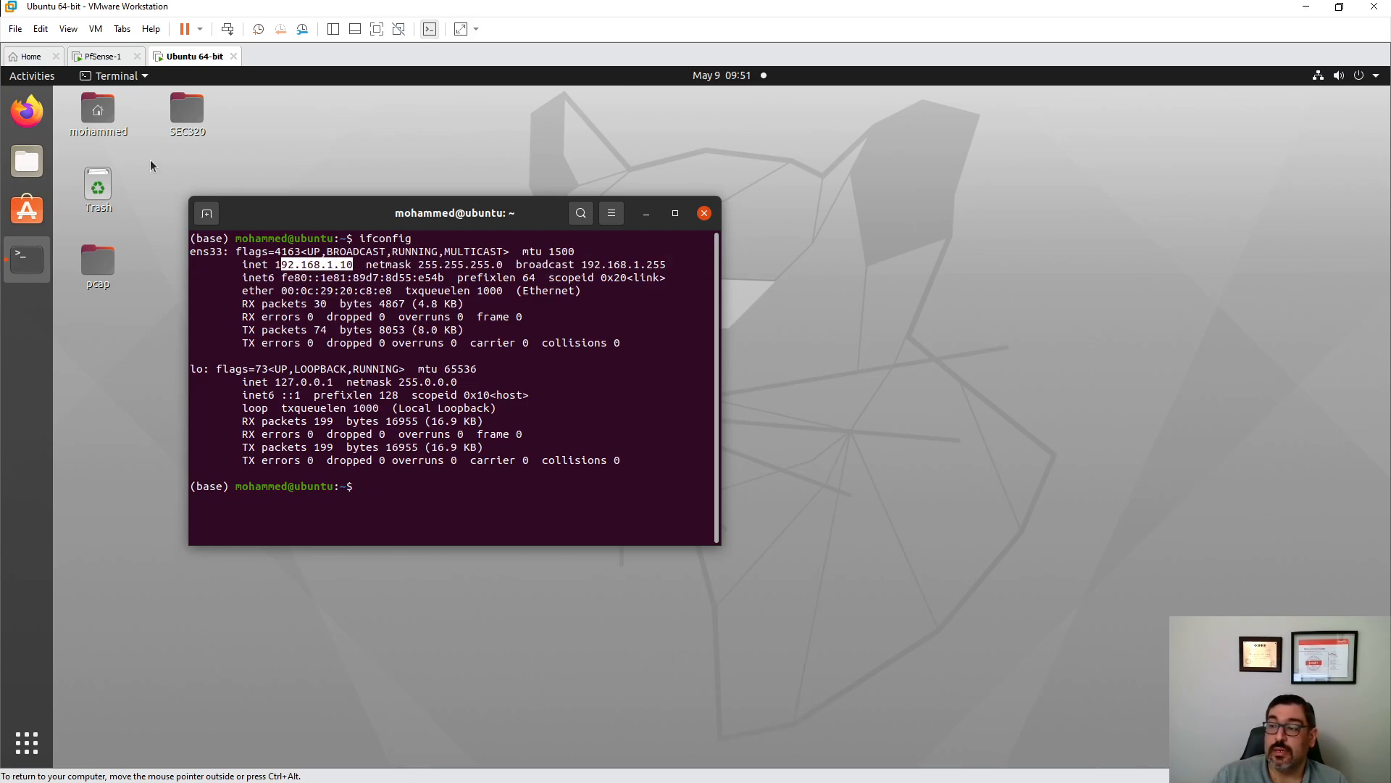
# - Test internet access by opening virustotal in Firefox, then close the failed page
pyautogui.click(27, 111)
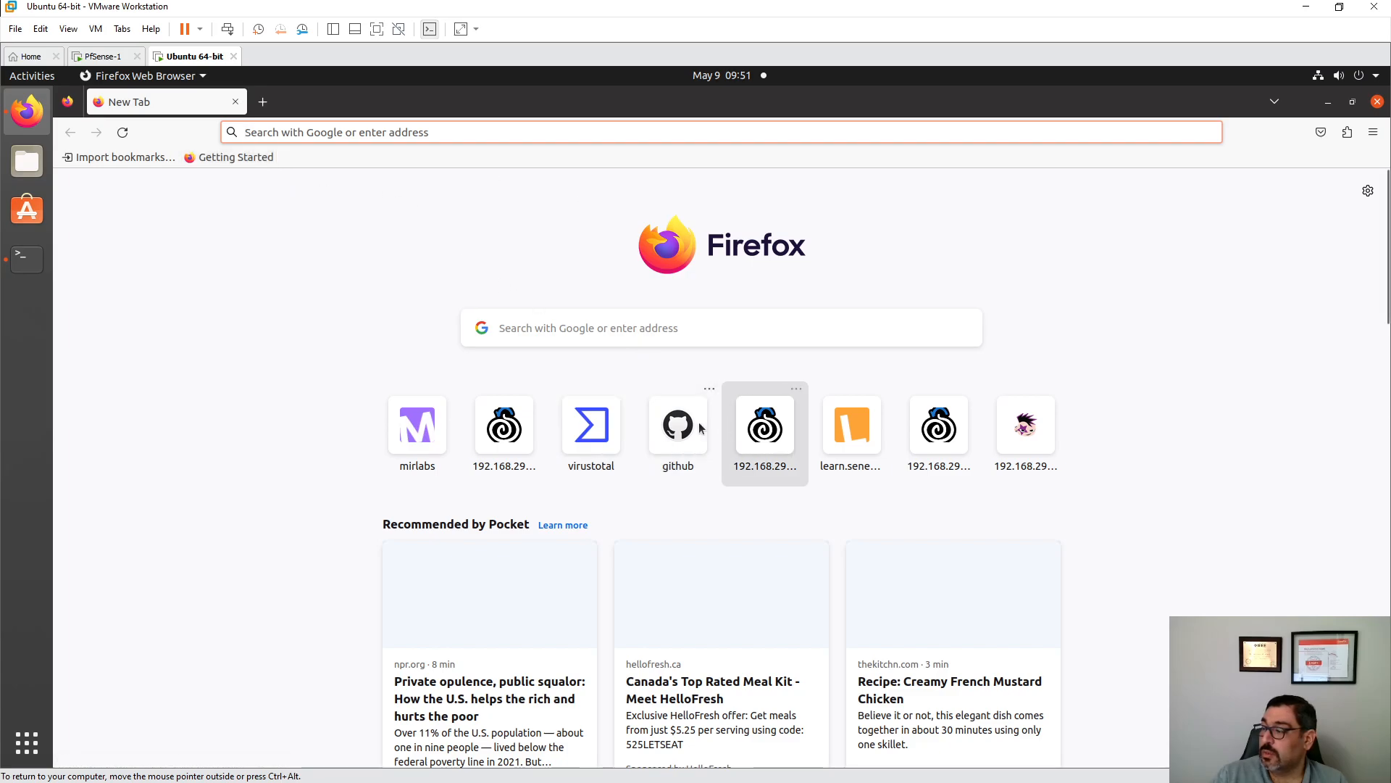
pyautogui.click(592, 425)
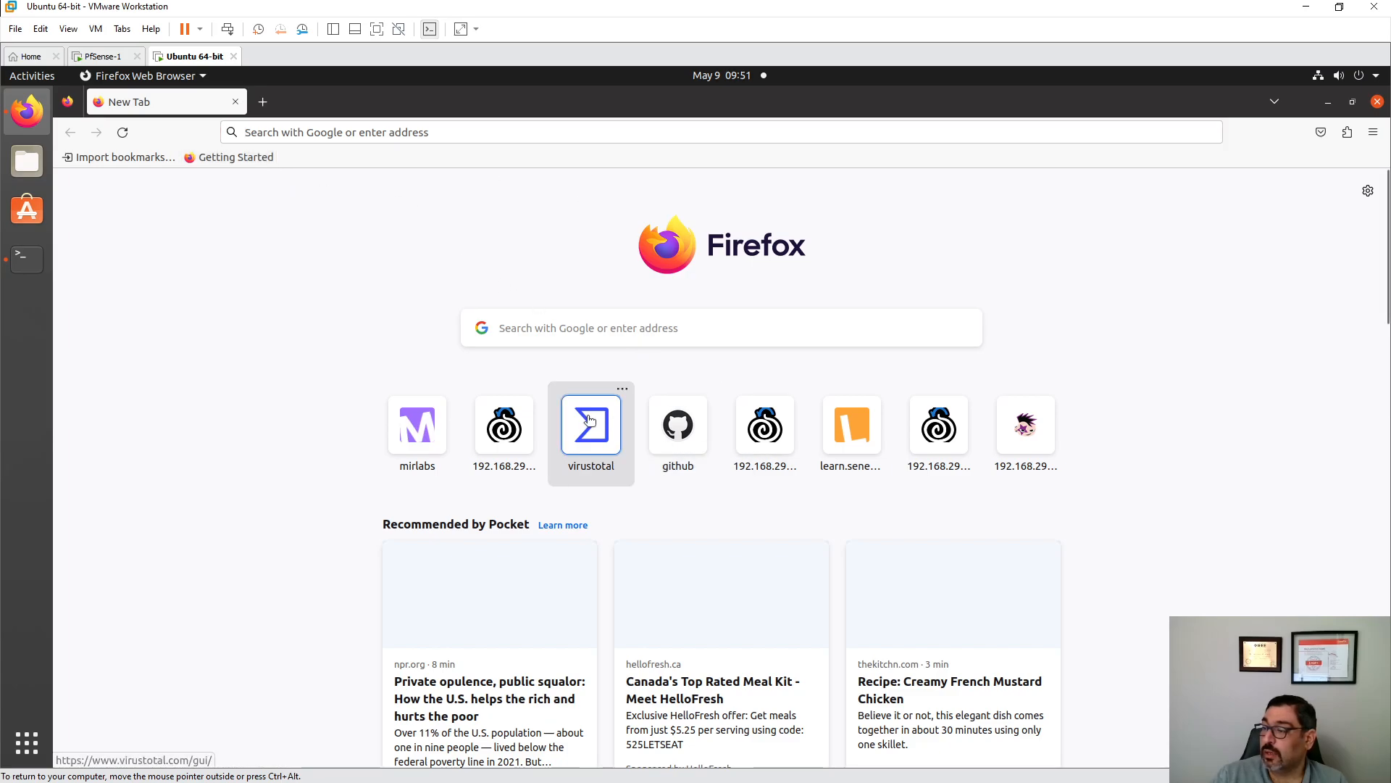
pyautogui.click(241, 104)
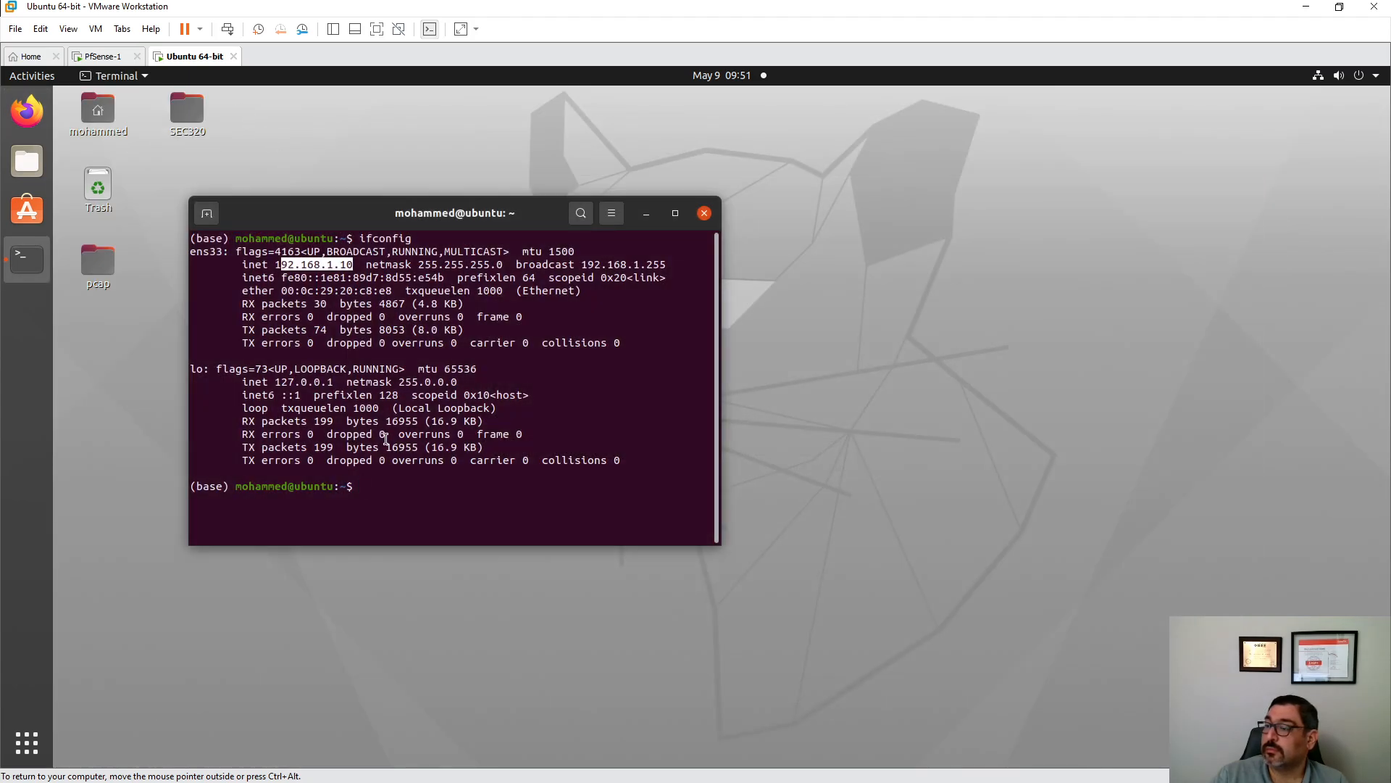
pyautogui.click(403, 486)
# - Ping google.ca, then turn off the wired connection from the system menu
pyautogui.write('ping ')
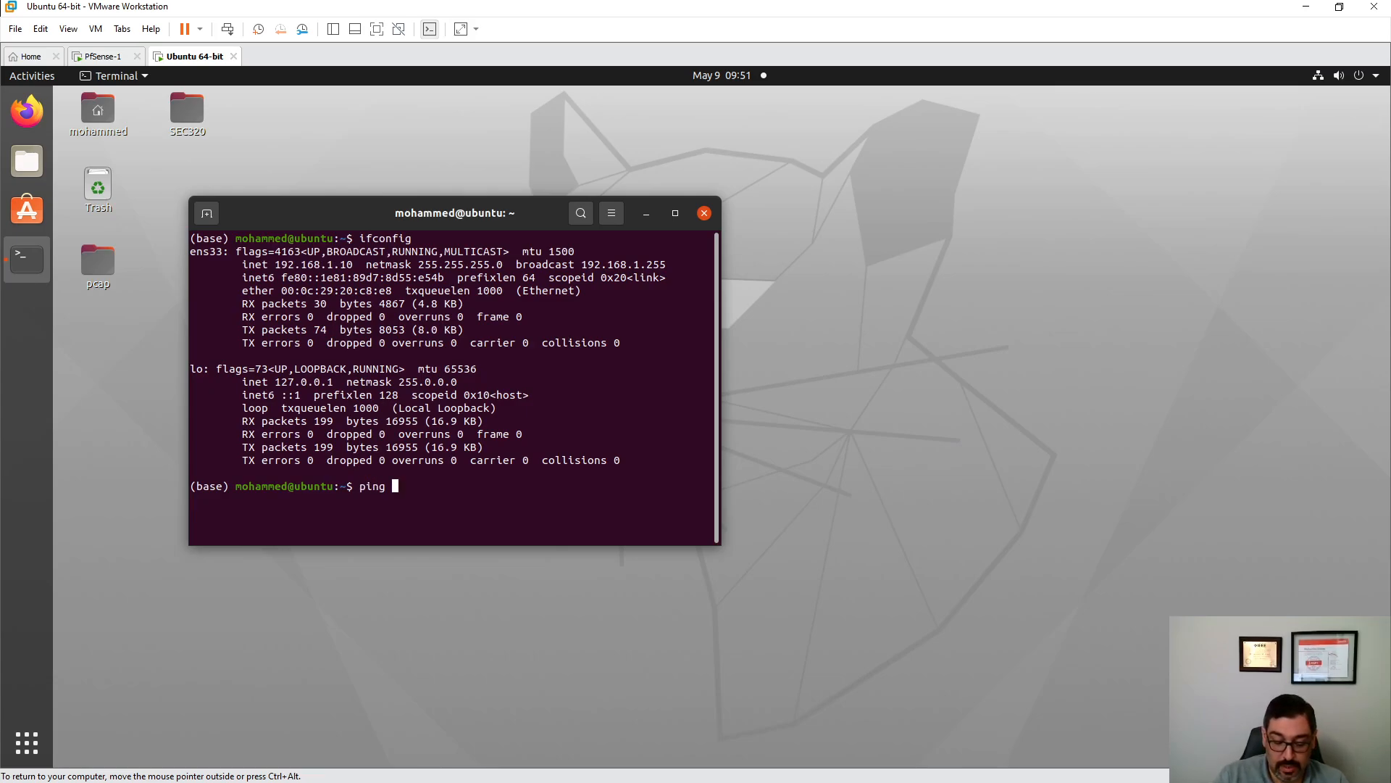
pyautogui.write('google.ca')
pyautogui.press('Return')
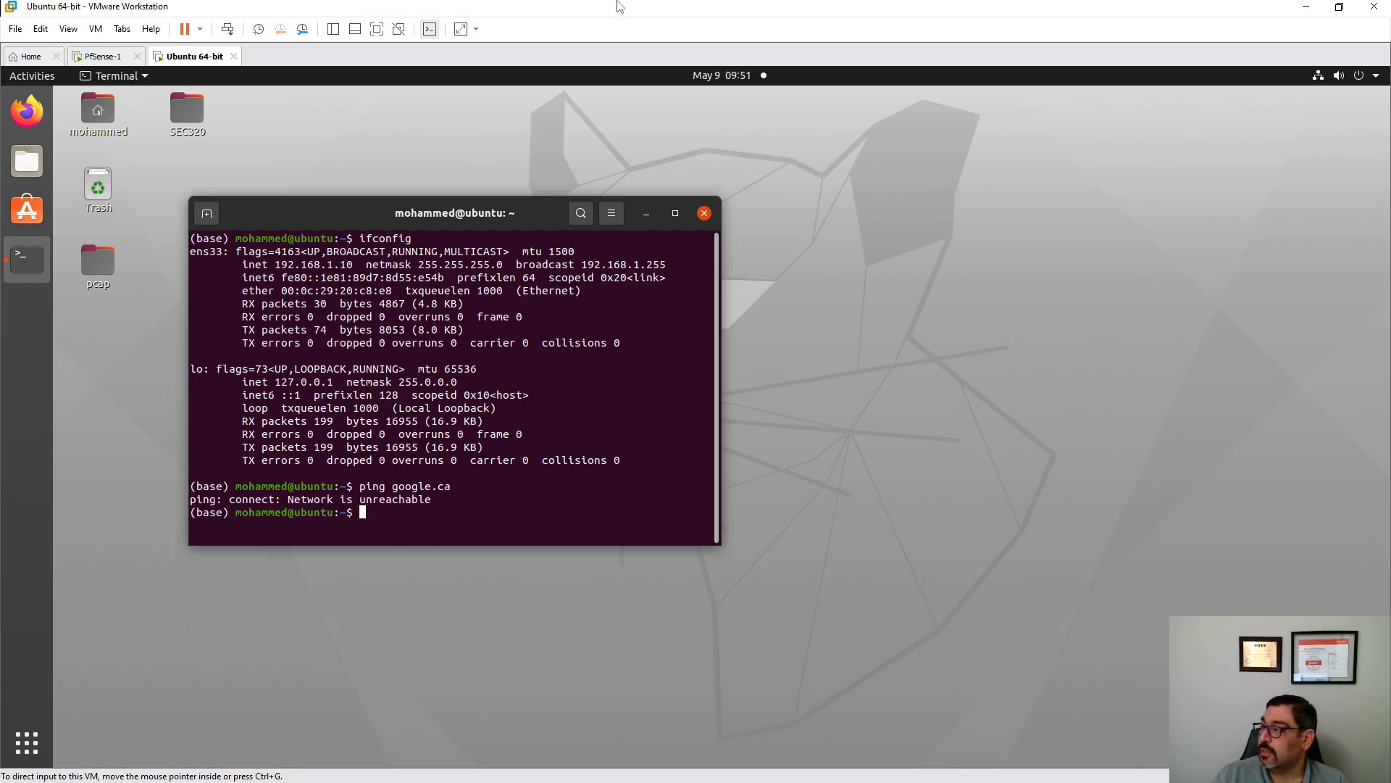
pyautogui.click(1315, 82)
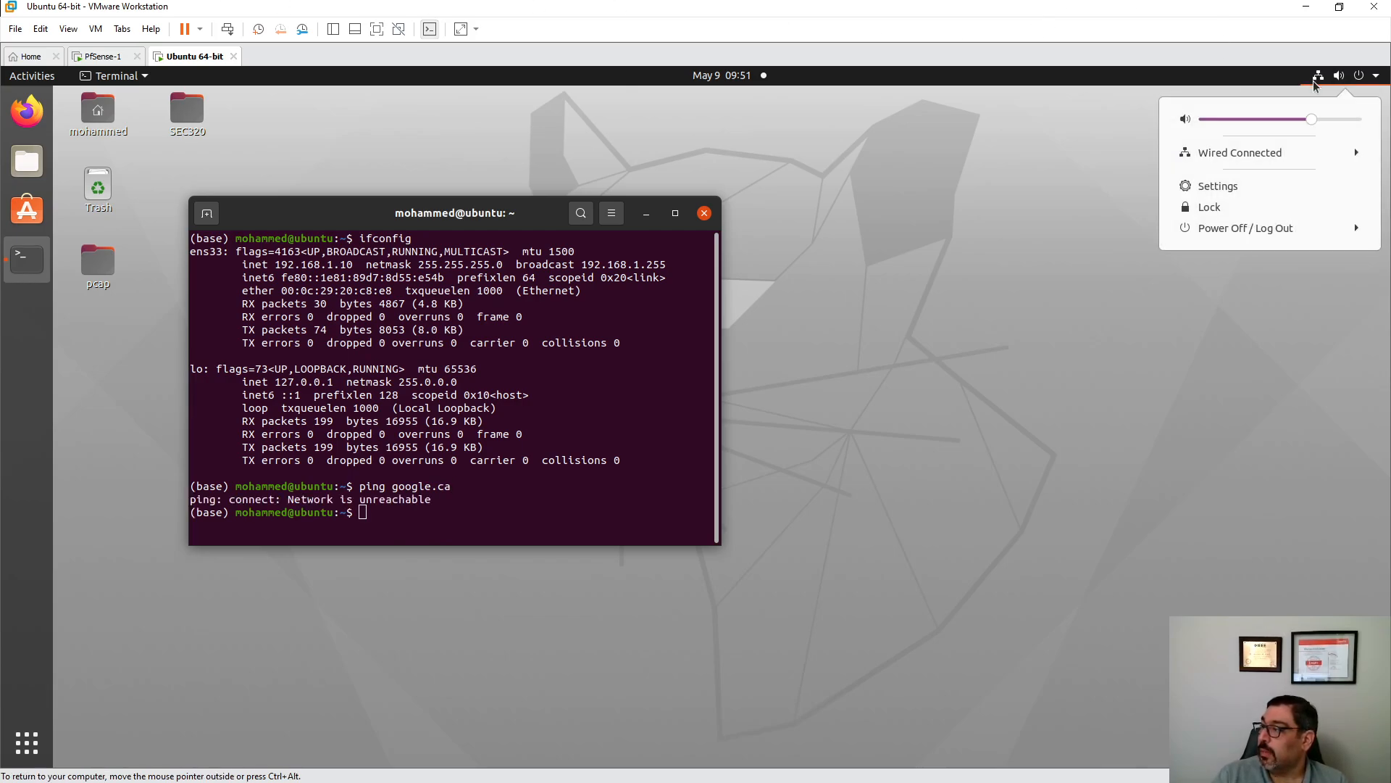
pyautogui.click(1275, 154)
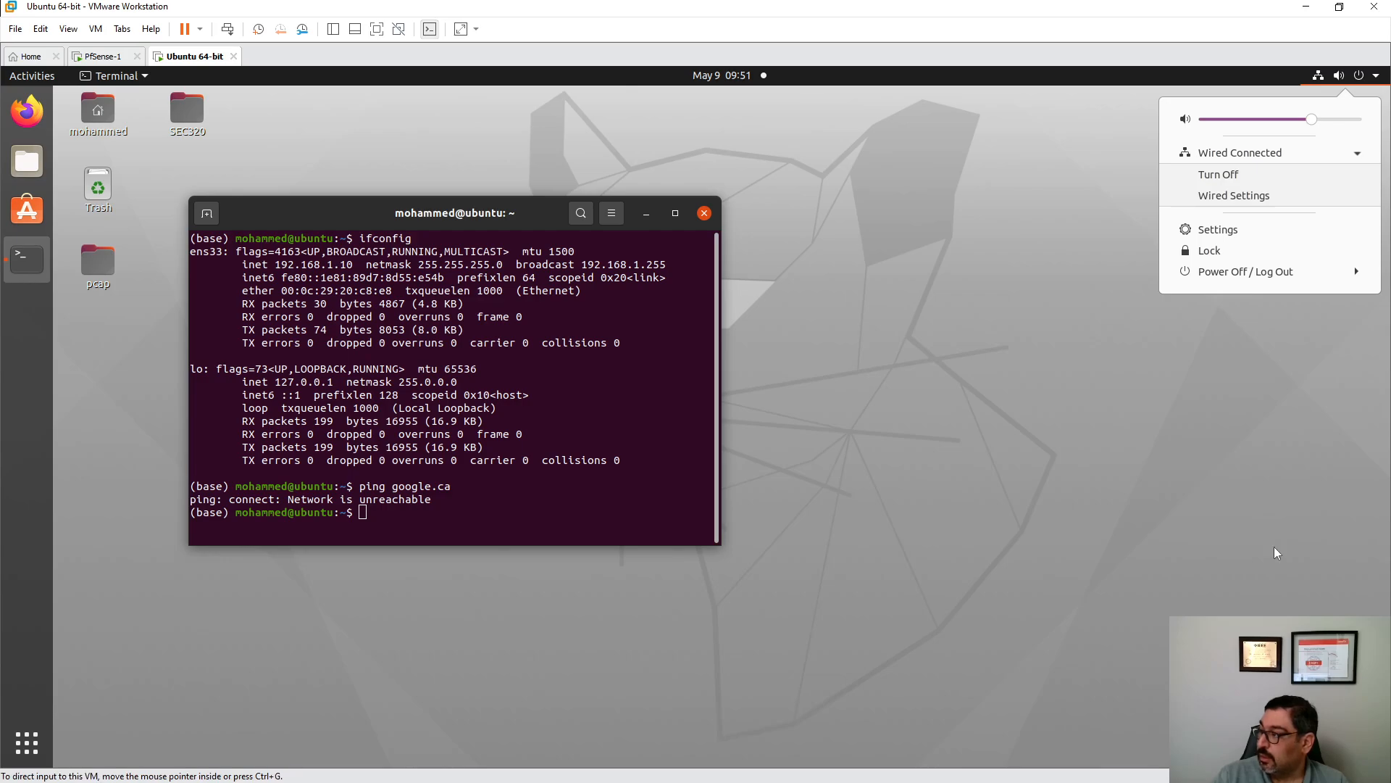
pyautogui.click(1233, 175)
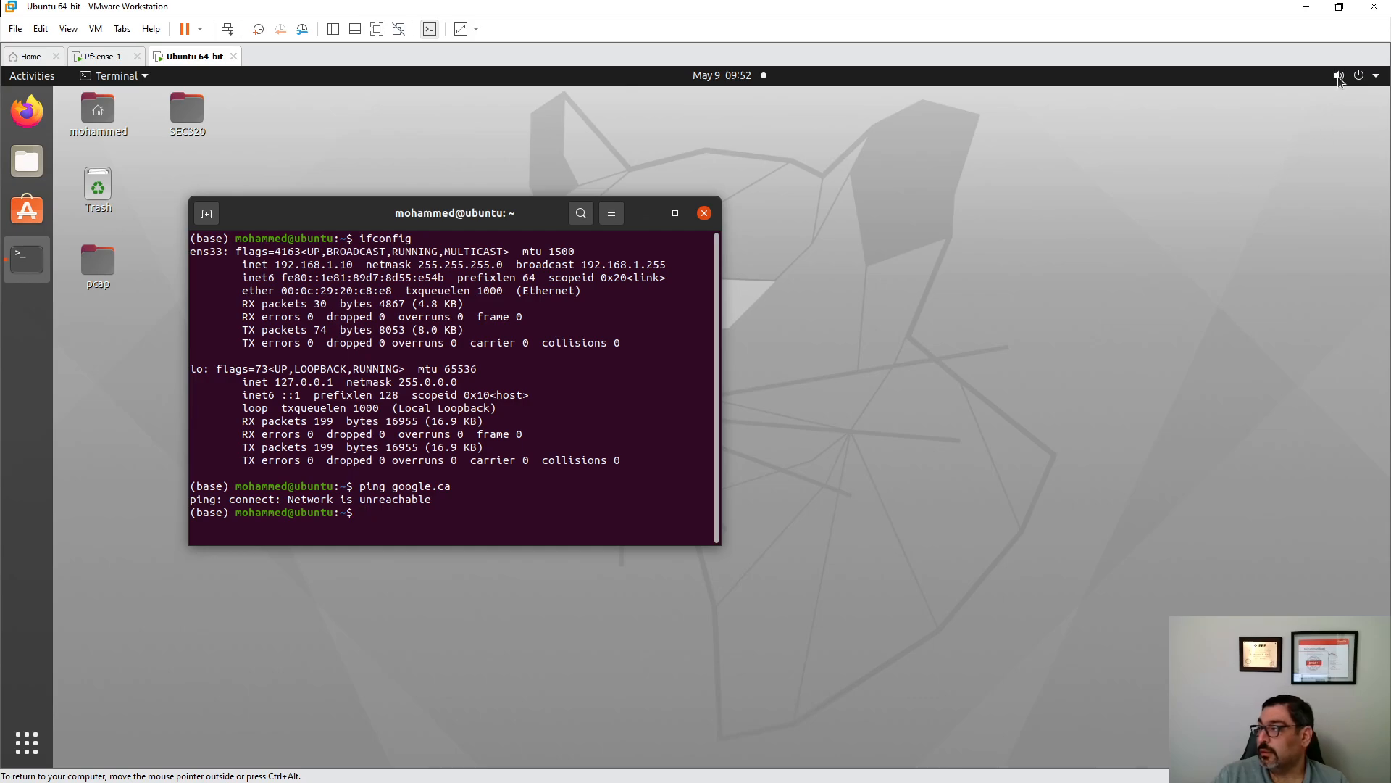
# - Re-enable Wired in Settings > Network, review its IPv4 tab, and close without changes
pyautogui.click(26, 742)
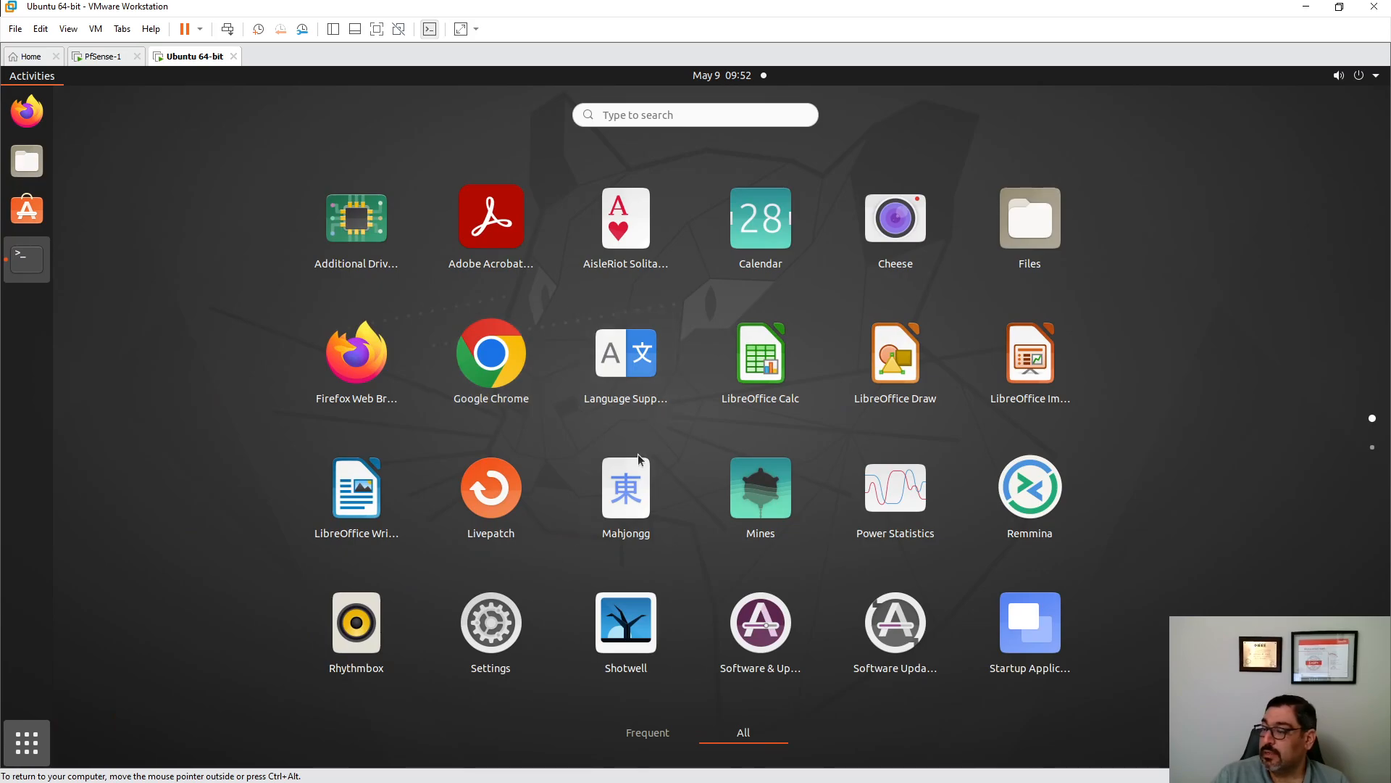
pyautogui.click(505, 637)
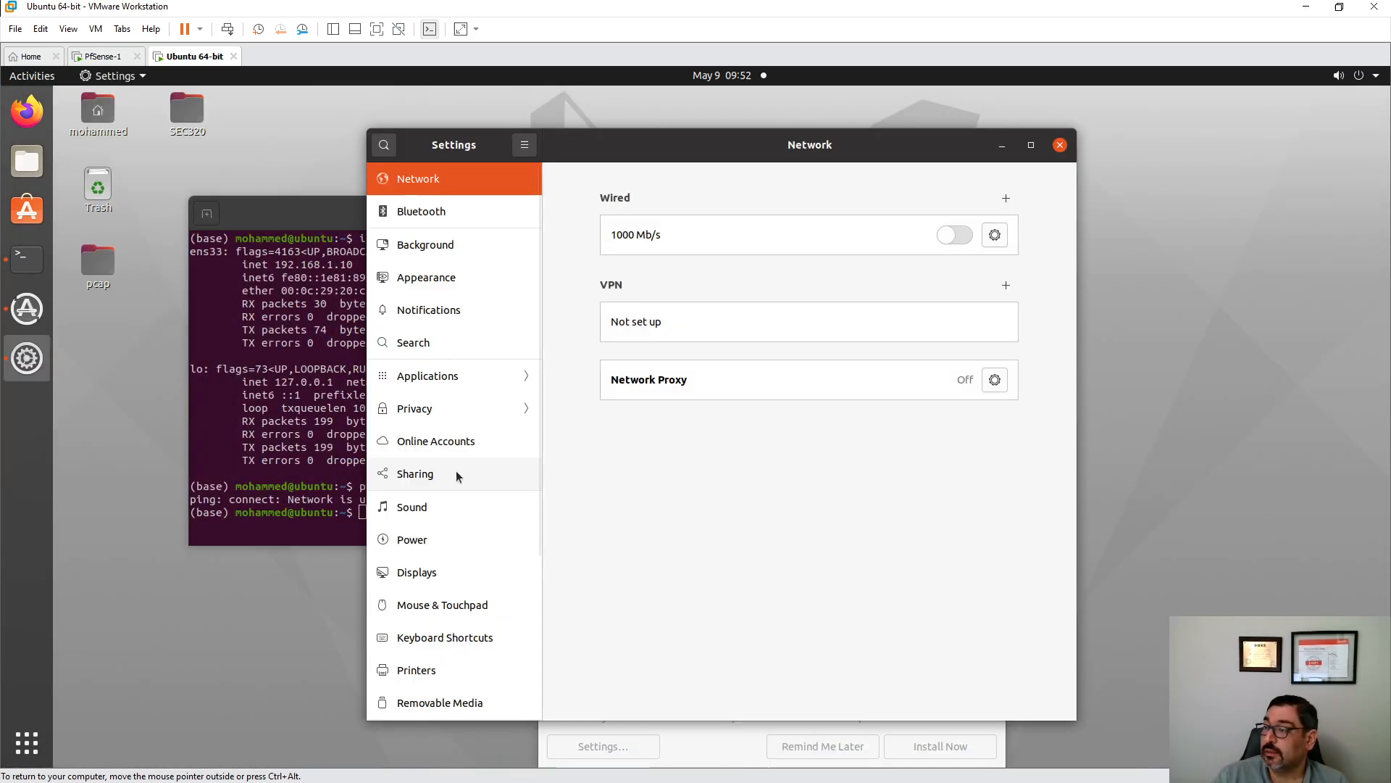
pyautogui.click(952, 237)
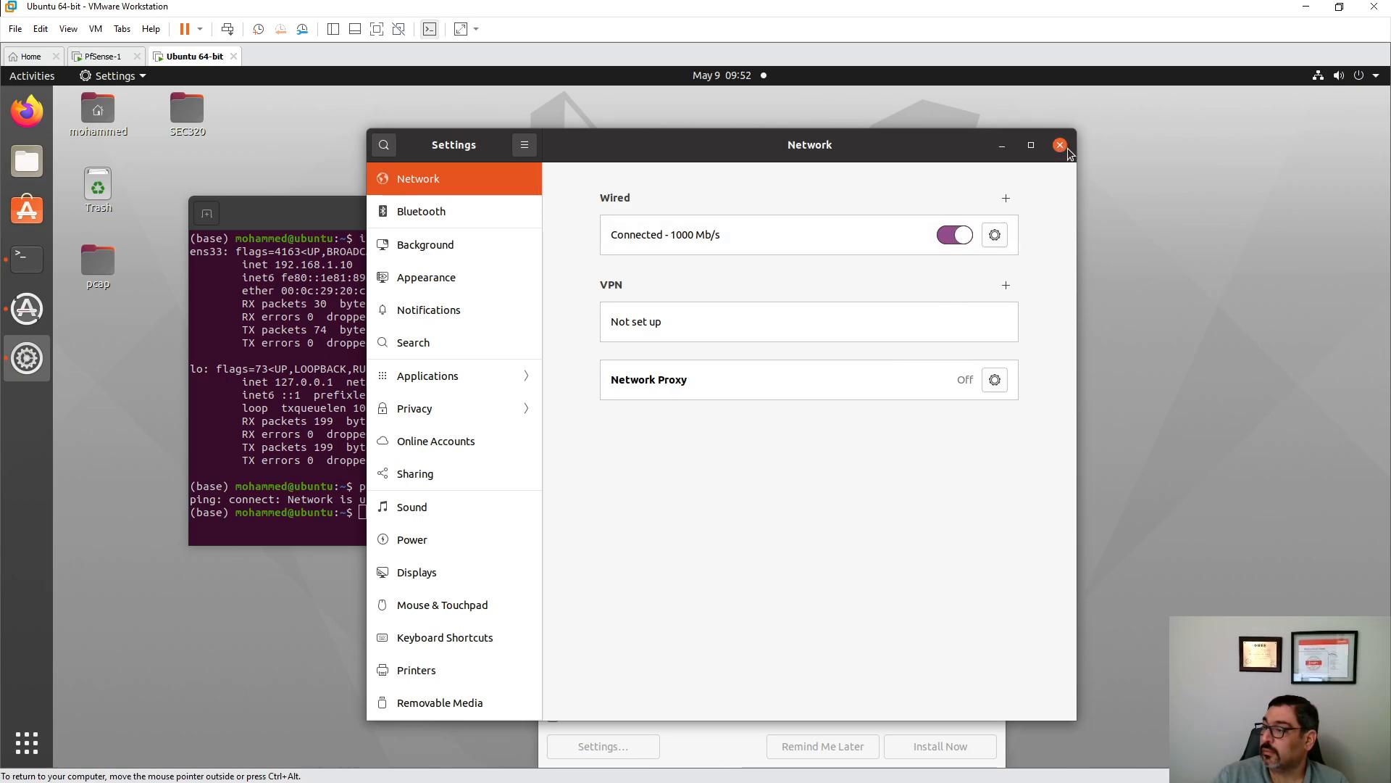
pyautogui.click(997, 236)
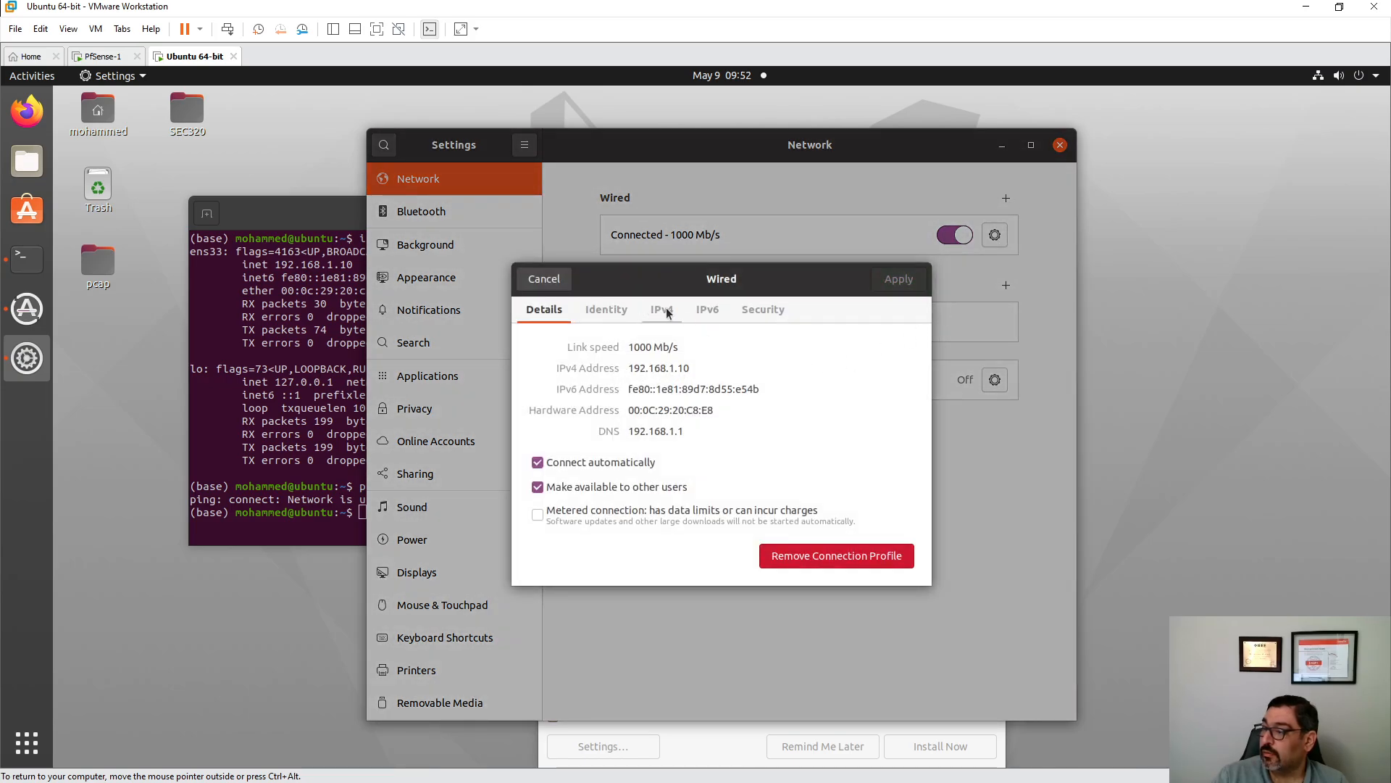
pyautogui.click(661, 309)
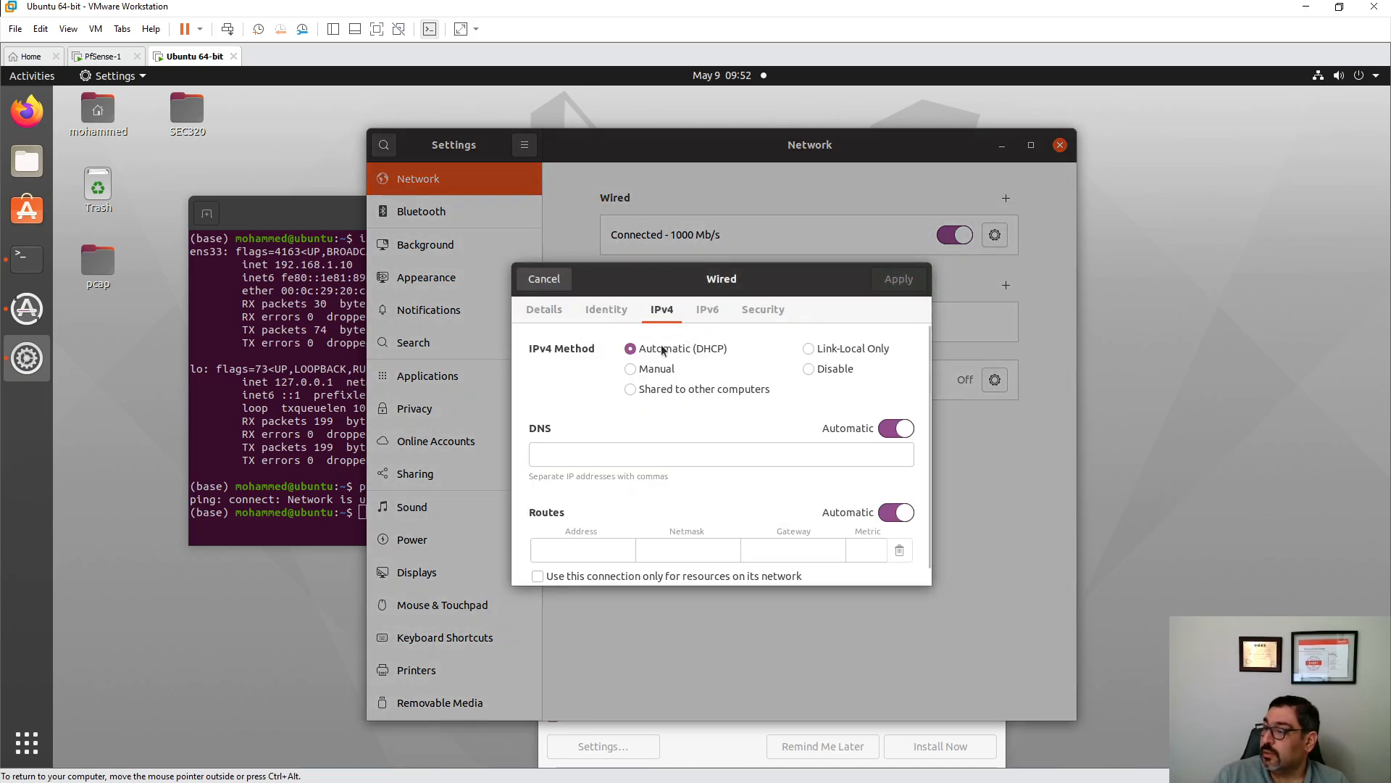
pyautogui.click(543, 279)
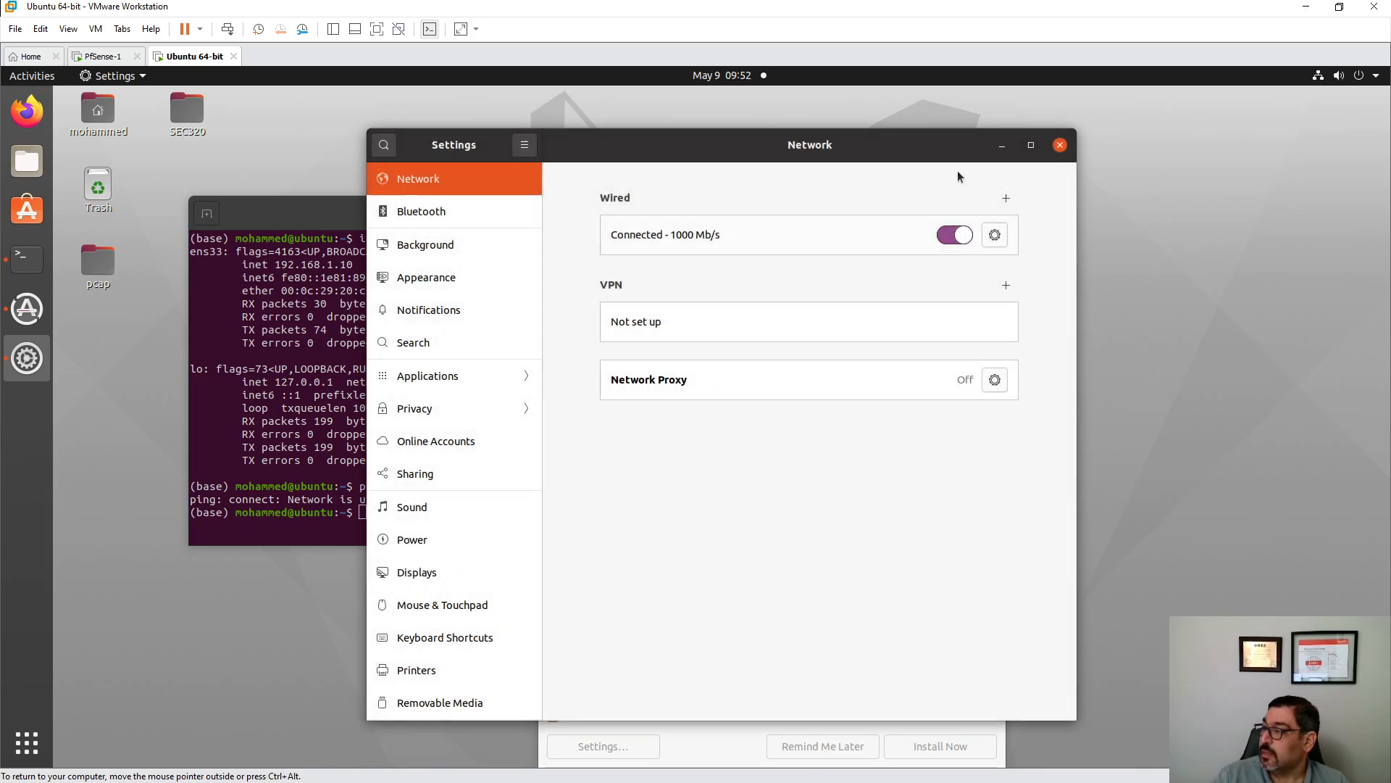
pyautogui.click(1059, 145)
# - Rerun ifconfig and ping google.ca in the Ubuntu terminal
pyautogui.write('ifconfig')
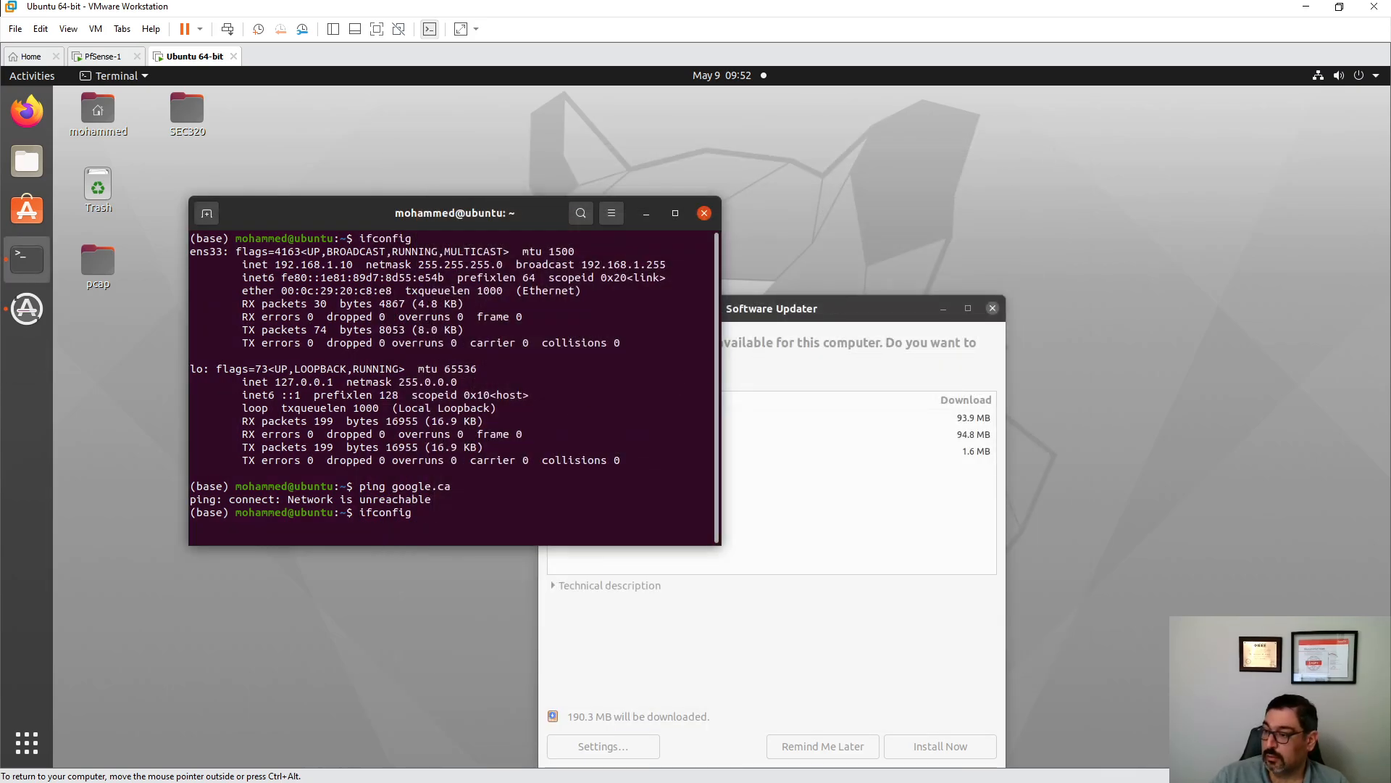
pyautogui.press('Return')
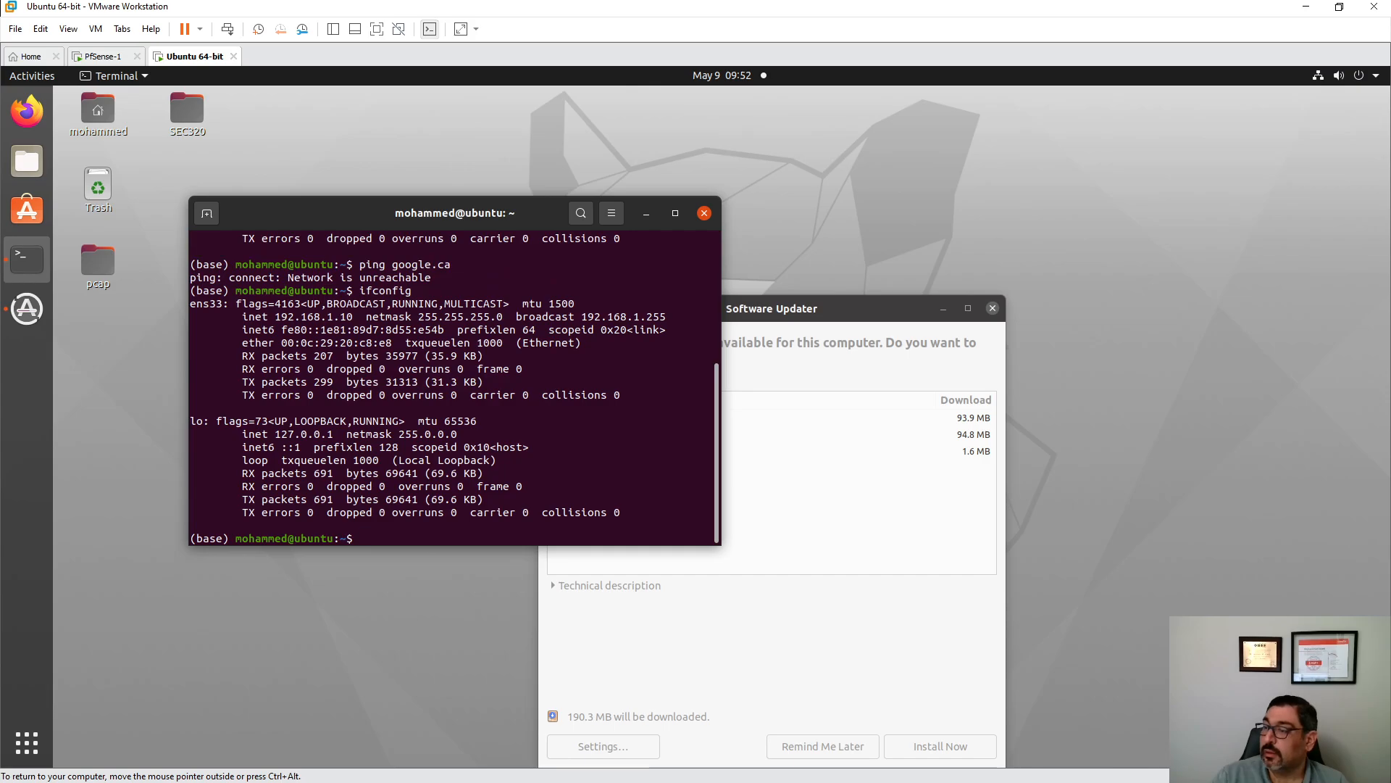
pyautogui.press('Up')
pyautogui.press('Up')
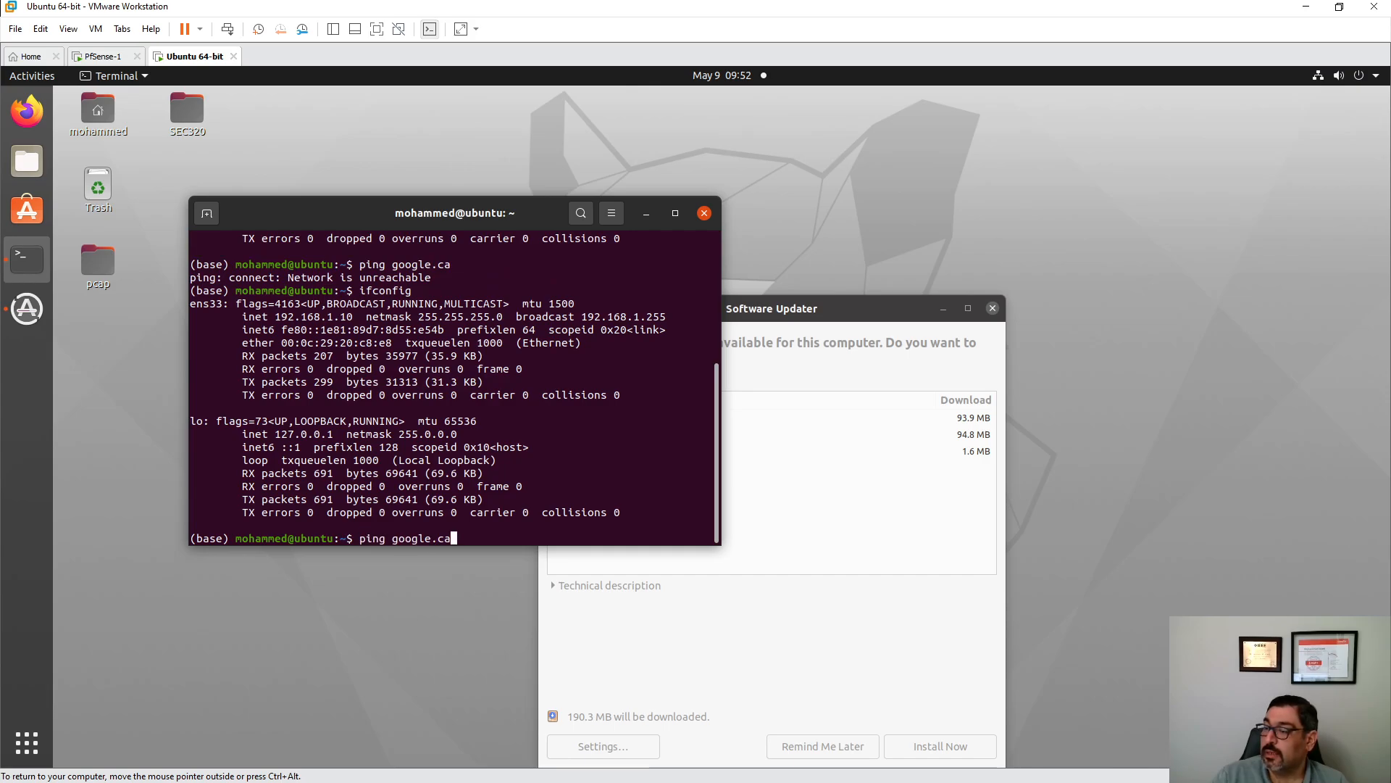
pyautogui.press('Return')
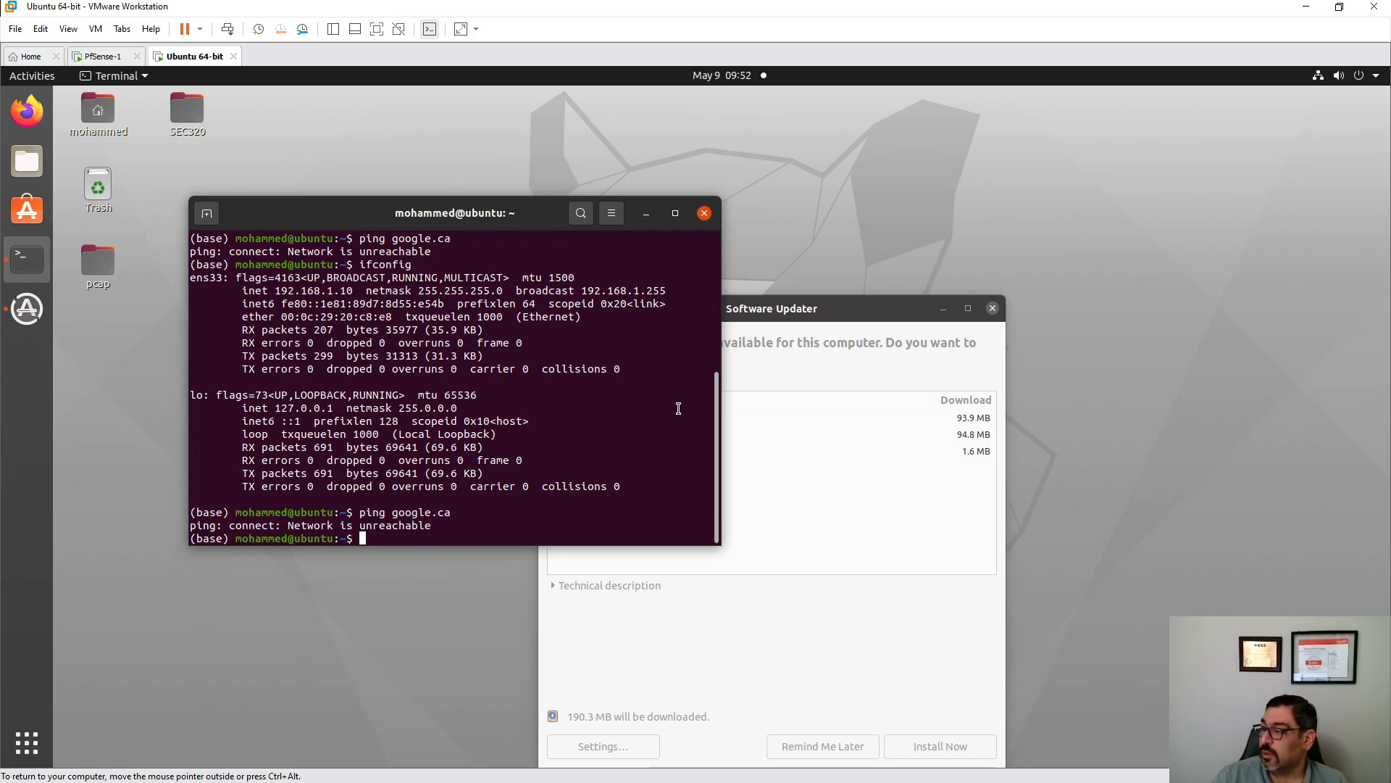
# - Close the terminal and Software Updater, then power off the Ubuntu guest
pyautogui.click(704, 212)
pyautogui.click(790, 315)
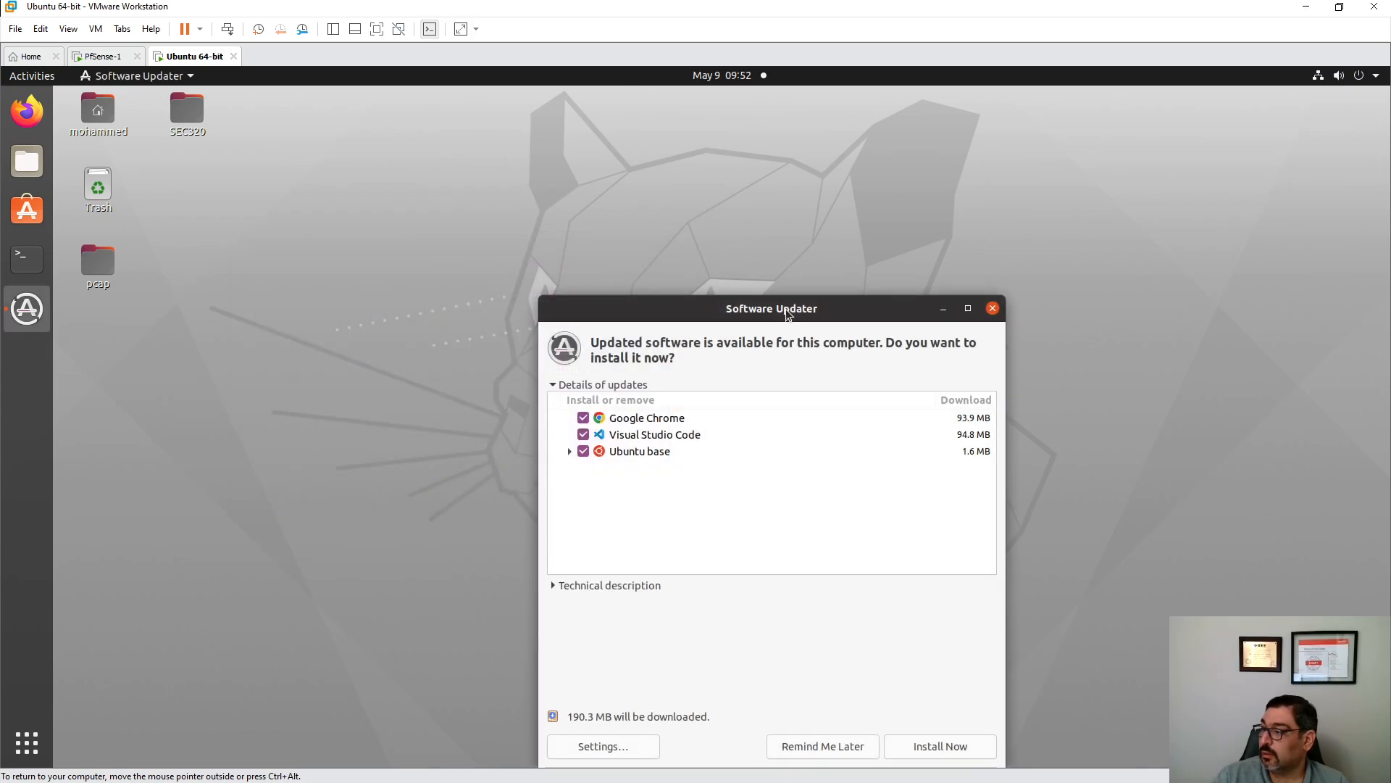
pyautogui.click(992, 310)
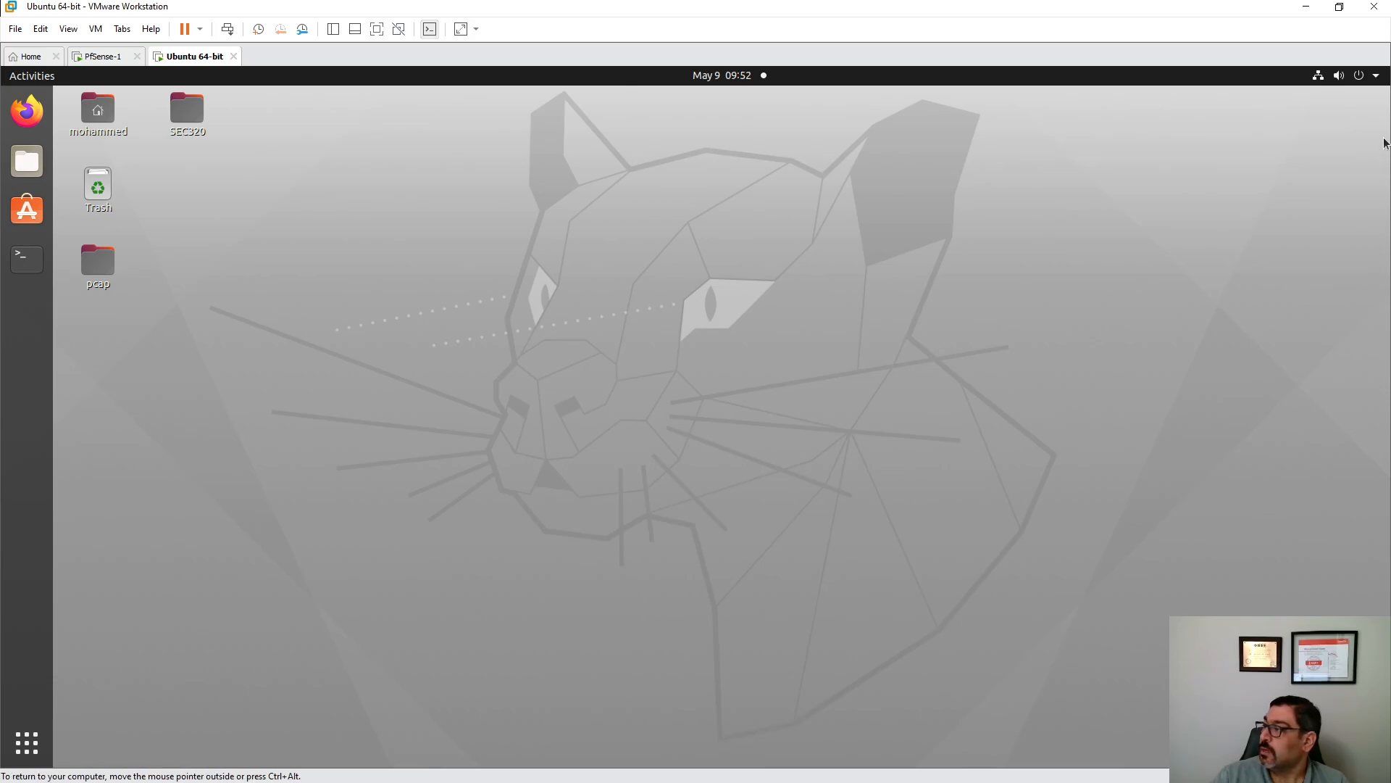
pyautogui.click(1371, 78)
pyautogui.click(1284, 229)
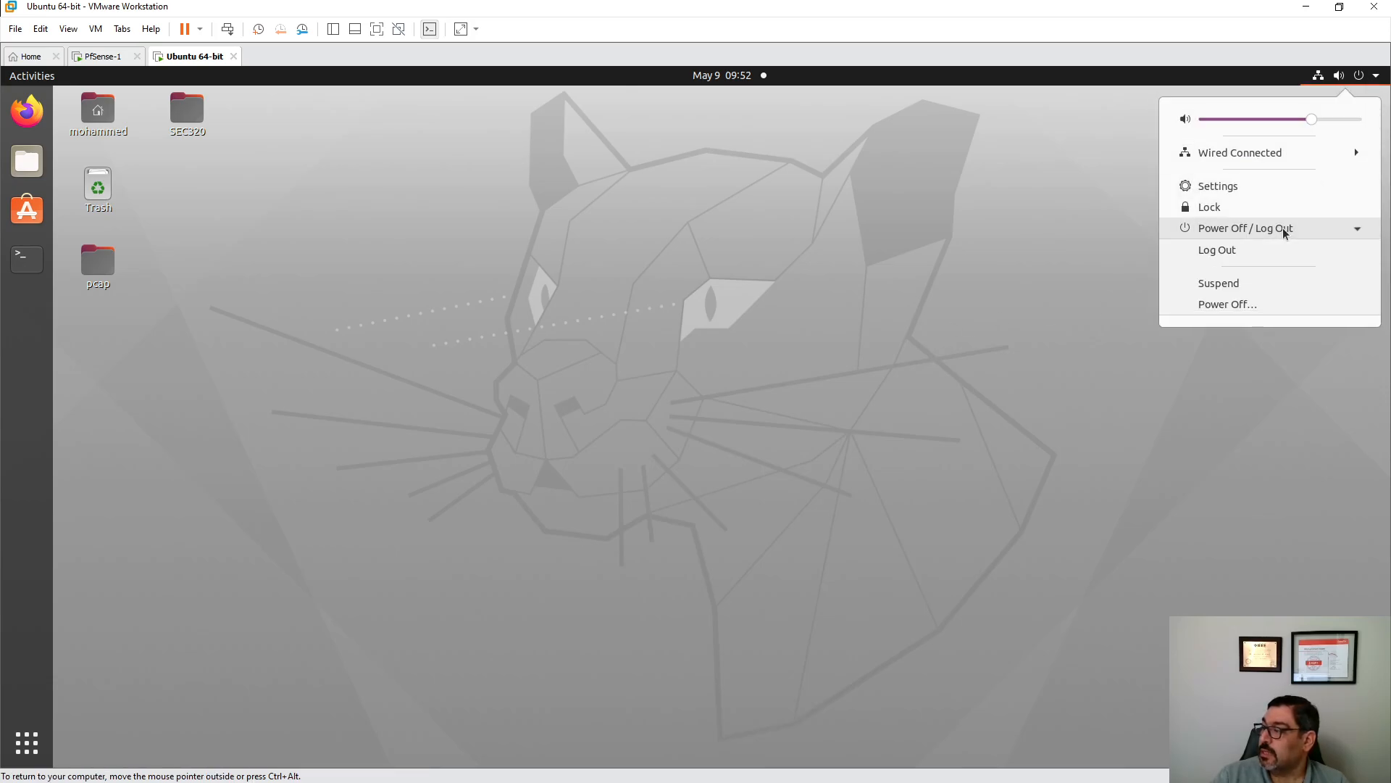
pyautogui.click(1220, 301)
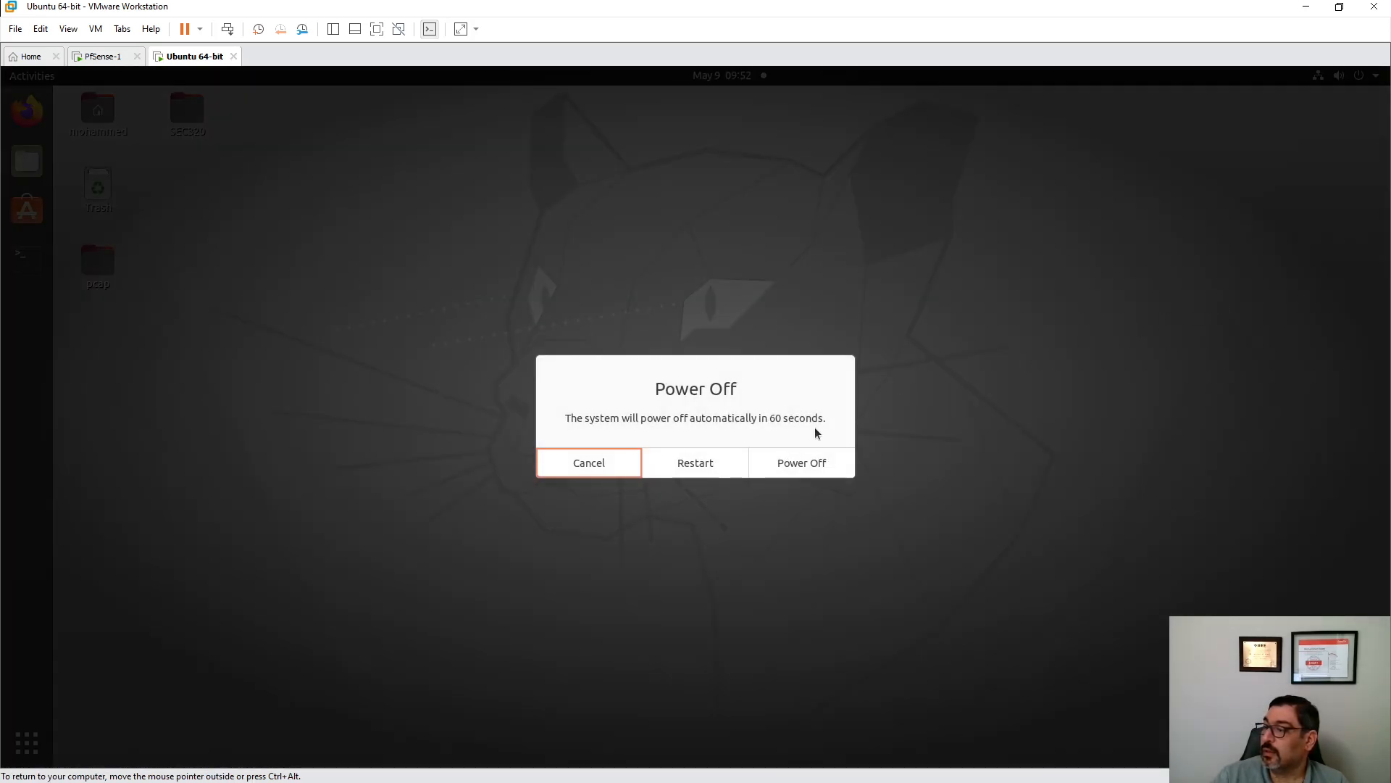
pyautogui.click(804, 469)
# - Return to the PfSense-1 console and bring up its main menu
pyautogui.click(110, 66)
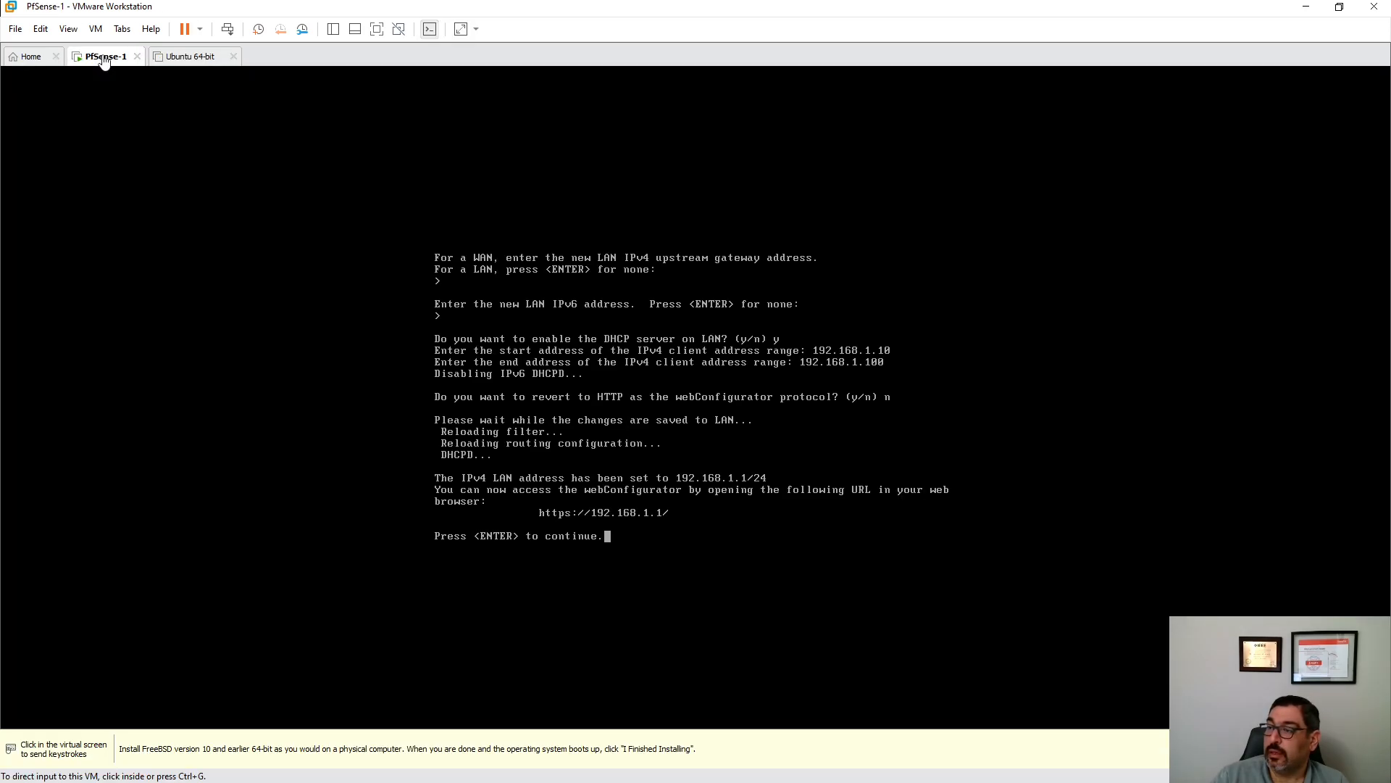
pyautogui.click(617, 576)
pyautogui.press('Return')
pyautogui.press('Return')
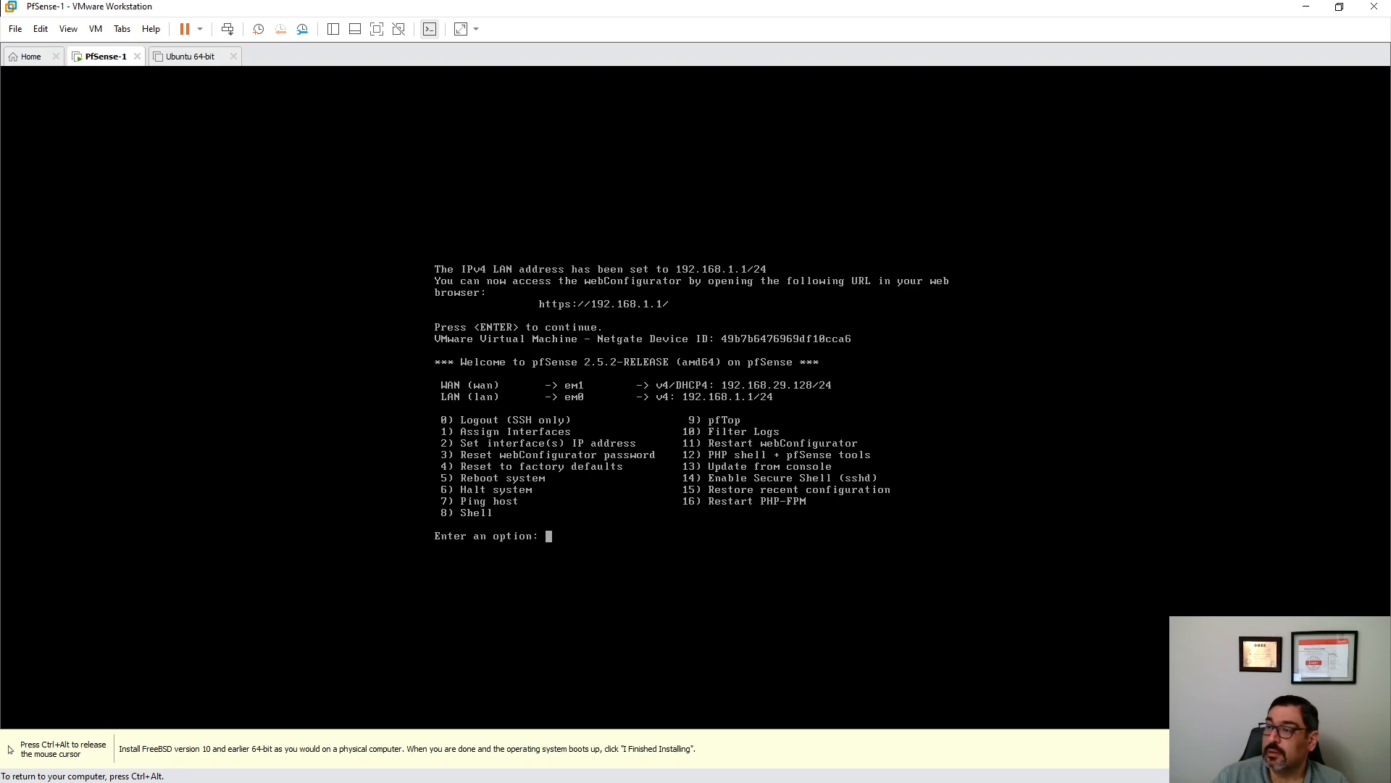
# - Release input from the PfSense-1 VM and open the context menu on its tab
pyautogui.hotkey('ctrl', 'alt')
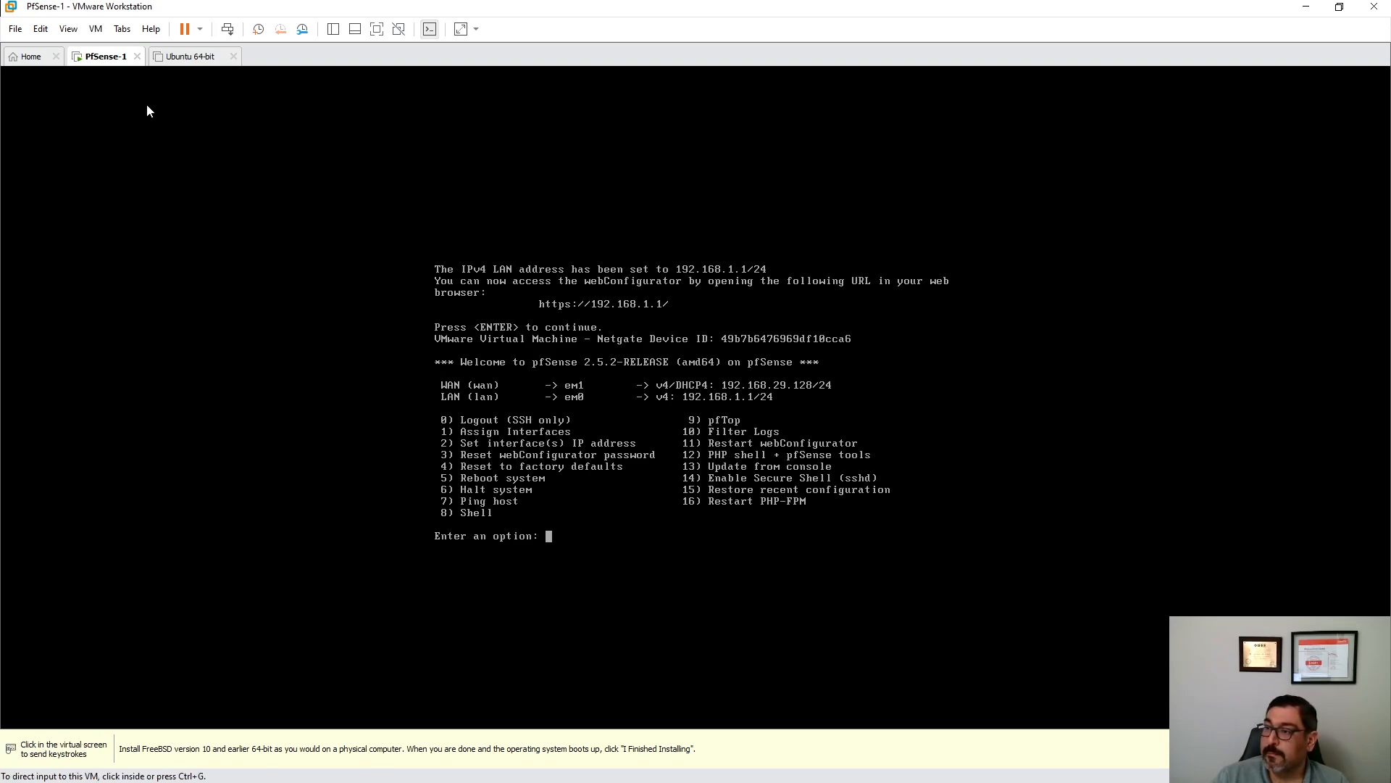
pyautogui.rightClick(105, 62)
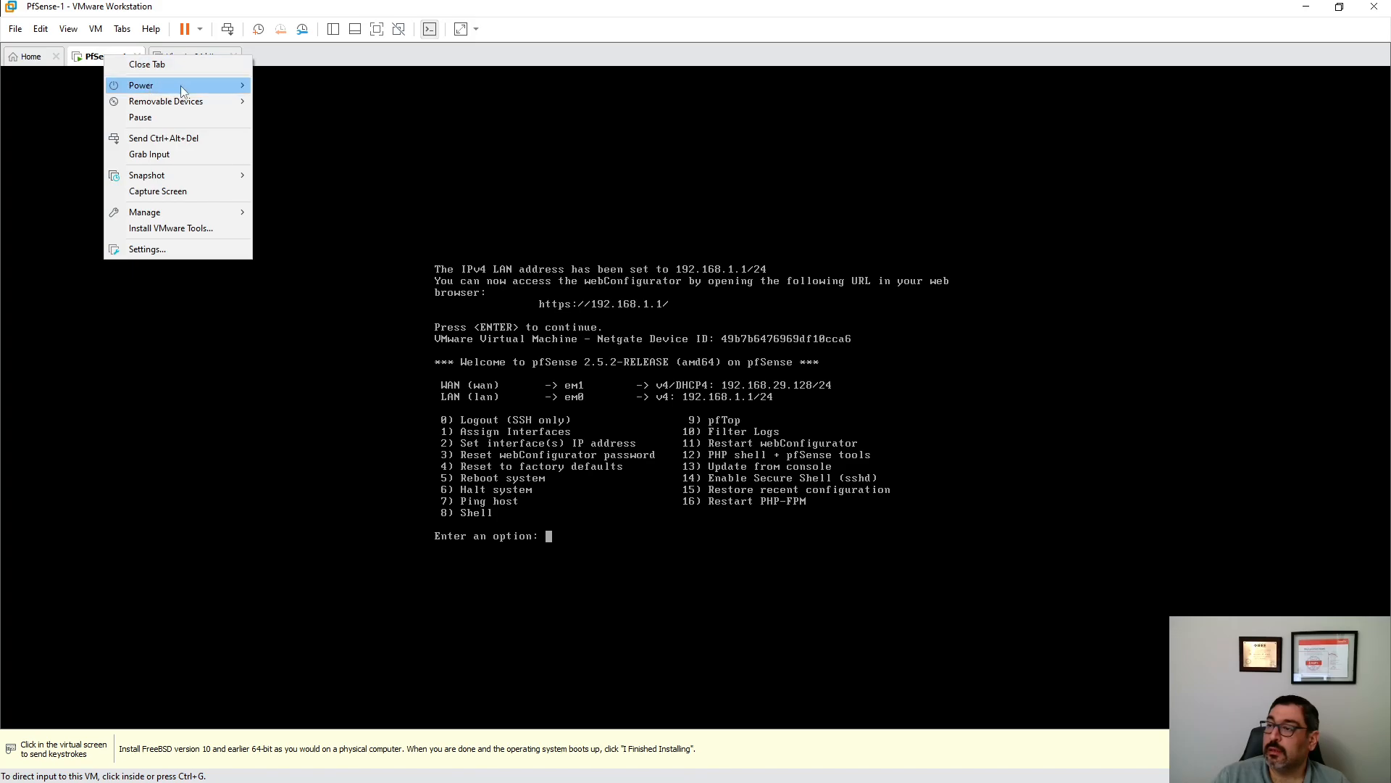
# - Restart the PfSense-1 guest through Power > Restart Guest and release input once it reaches the console menu
pyautogui.moveTo(181, 85)
pyautogui.click(324, 131)
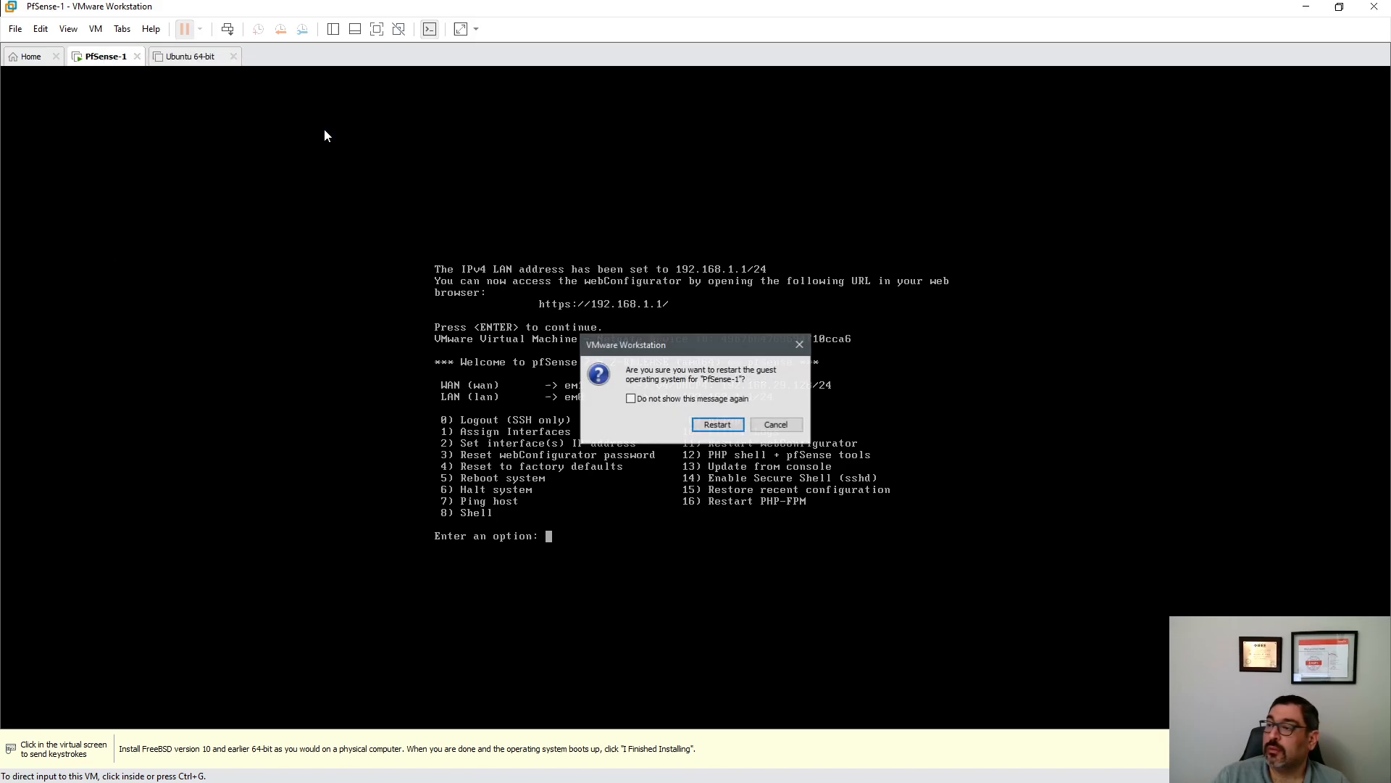
pyautogui.click(727, 429)
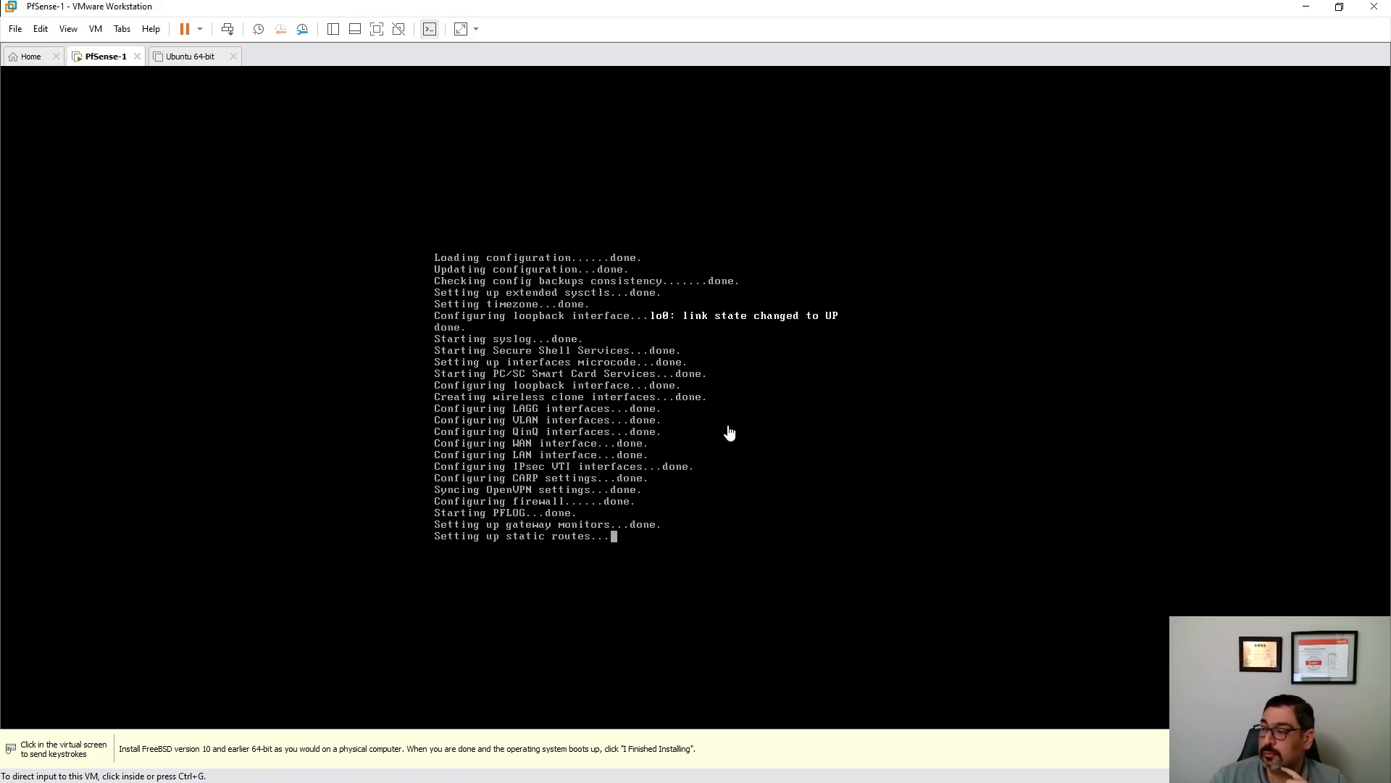
pyautogui.click(842, 457)
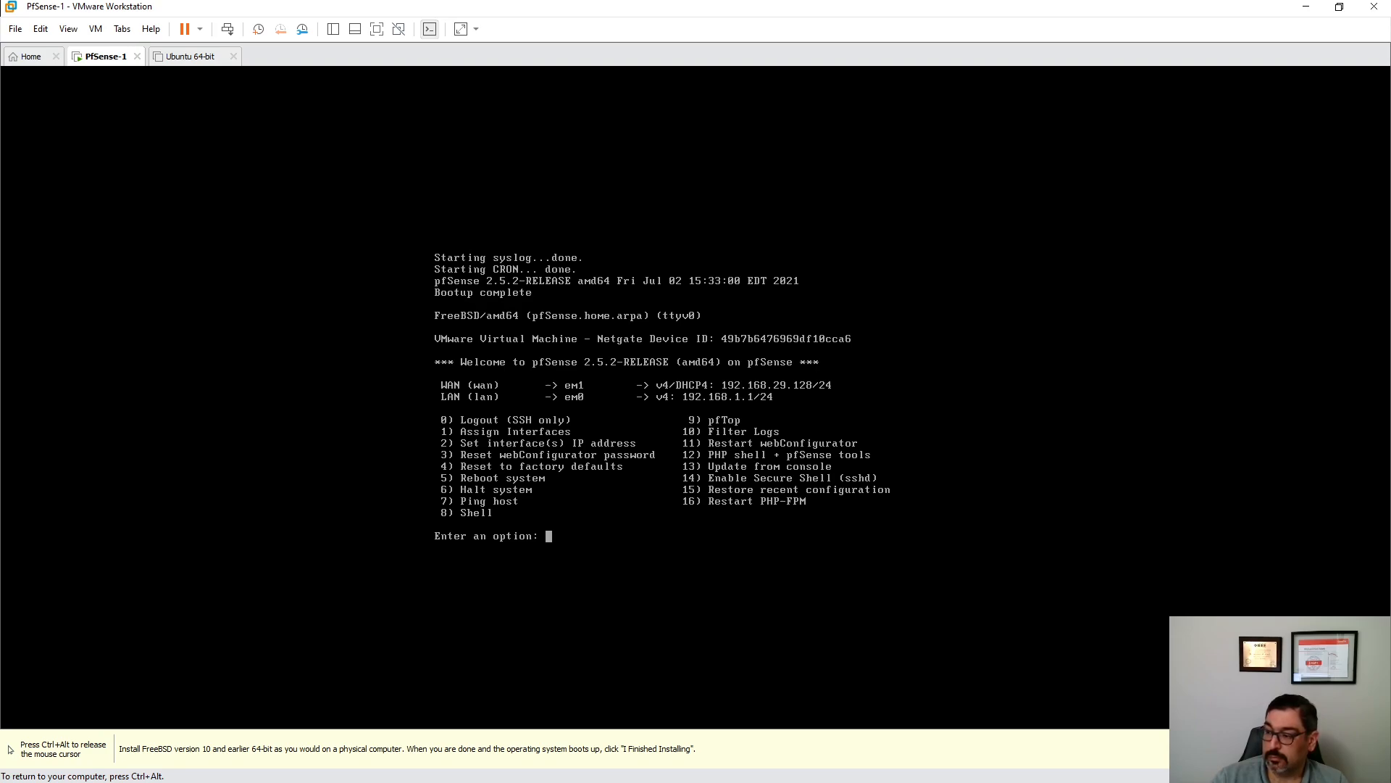
pyautogui.hotkey('ctrl', 'alt')
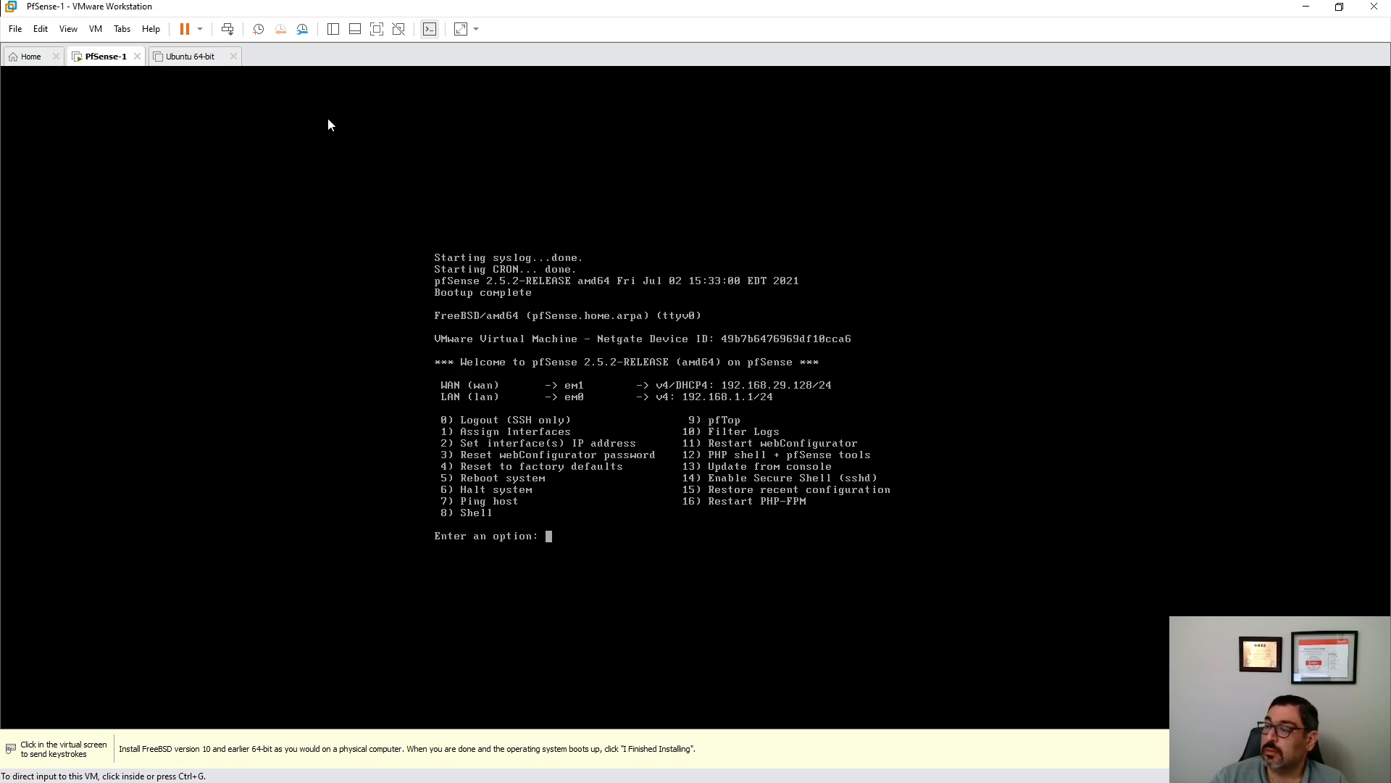
# - Power on the Ubuntu 64-bit VM and boot its default GRUB entry
pyautogui.click(174, 58)
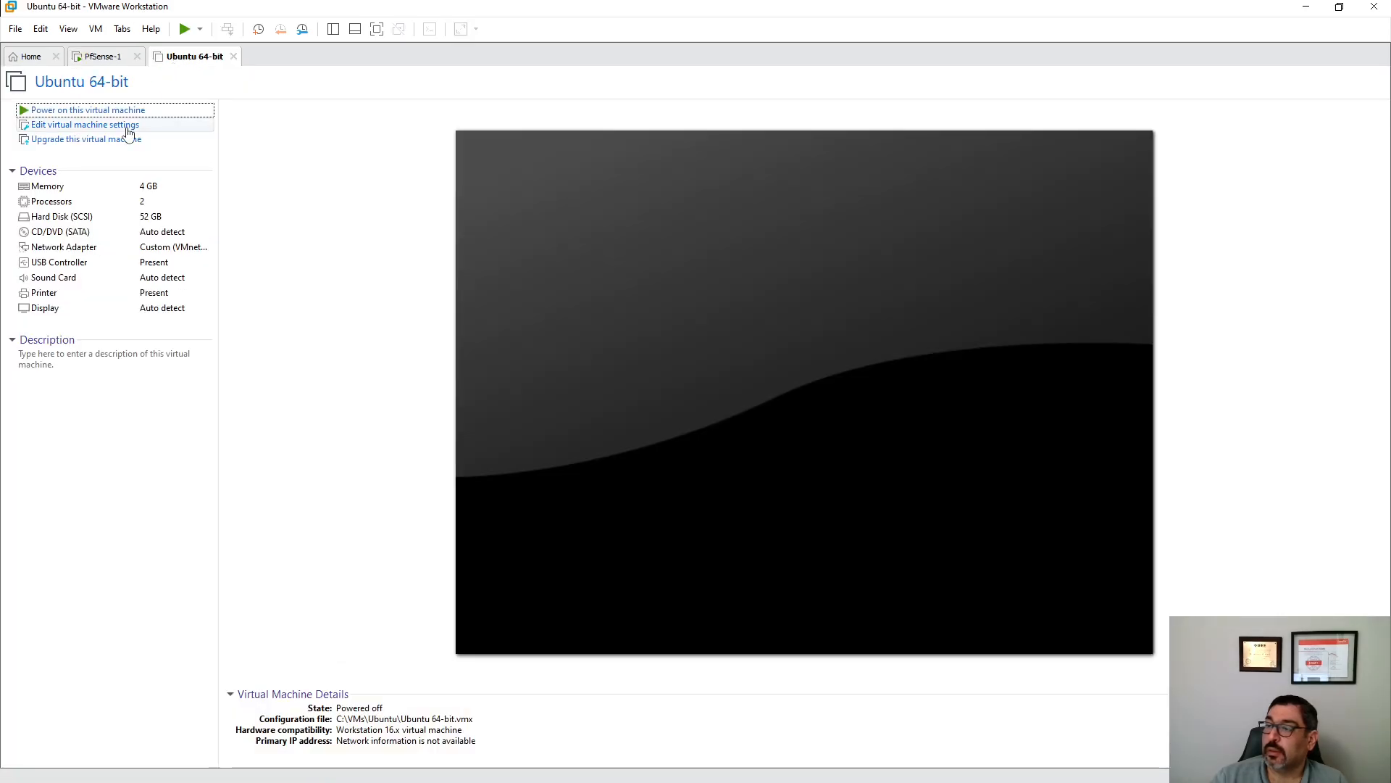
pyautogui.click(109, 110)
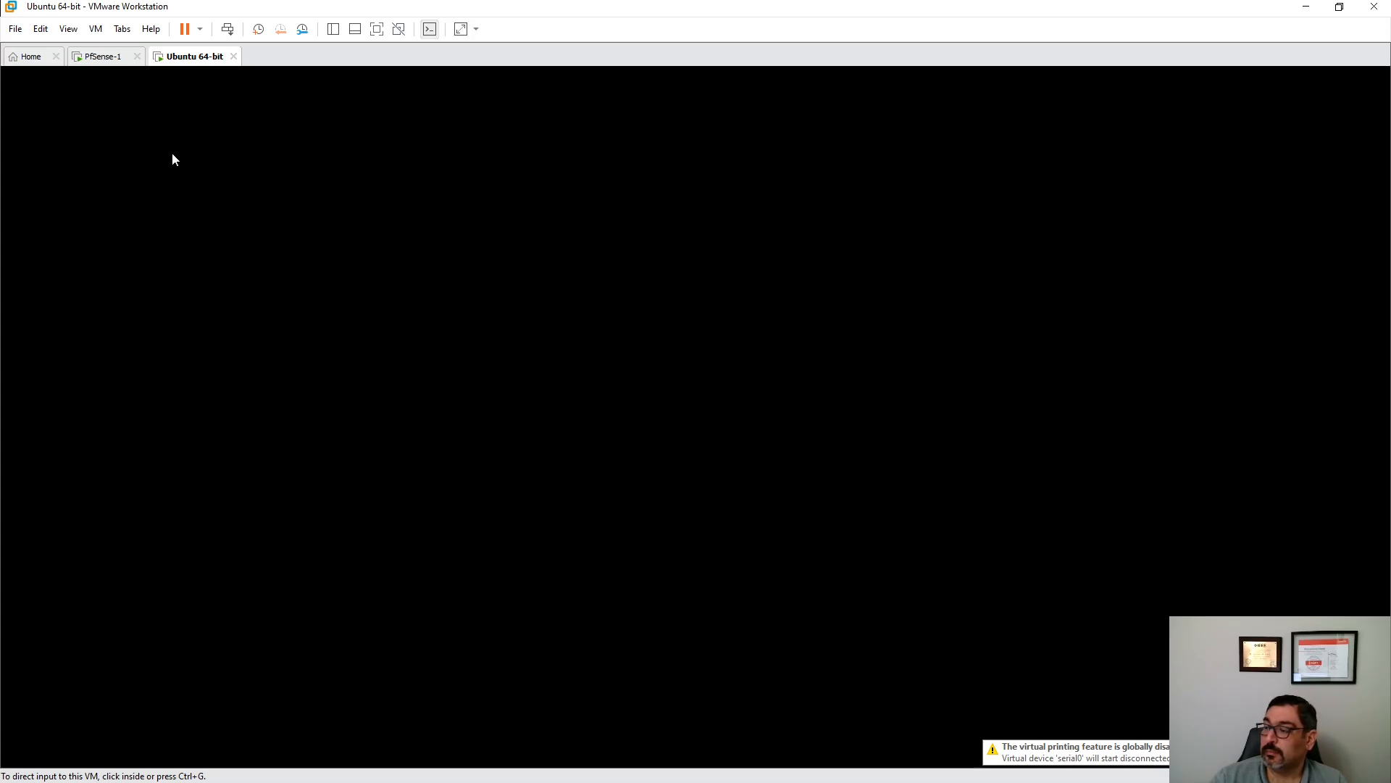
pyautogui.click(388, 259)
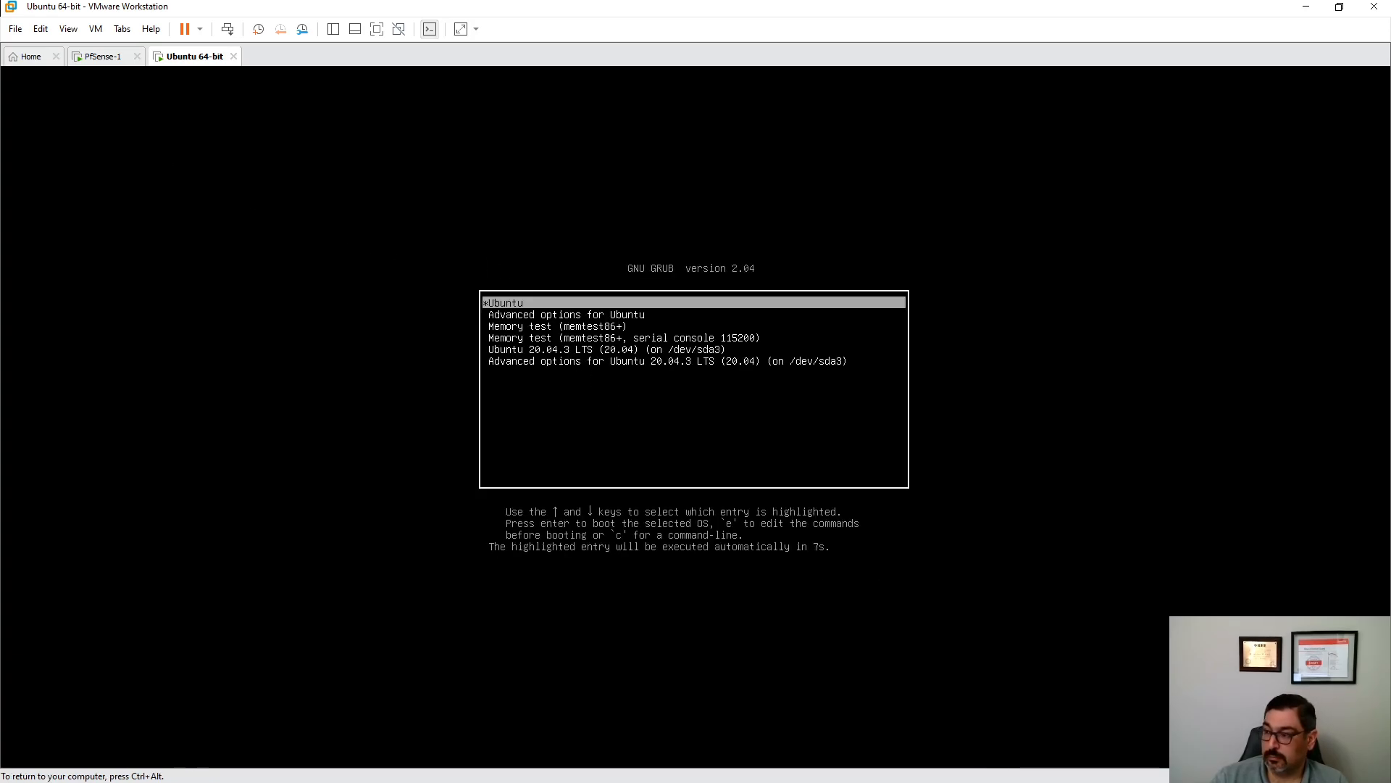
pyautogui.press('Return')
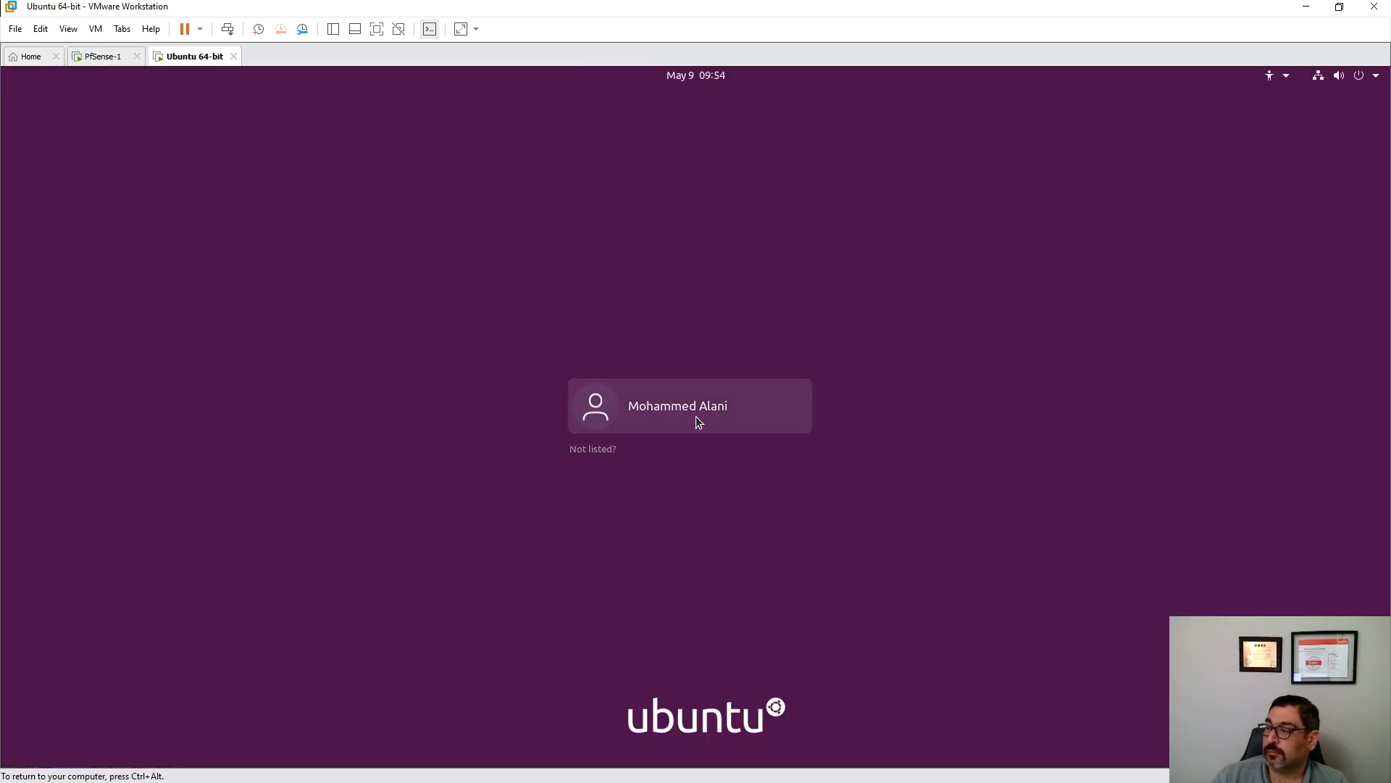
# - Log in to Ubuntu by choosing the user account and entering its password
pyautogui.click(695, 415)
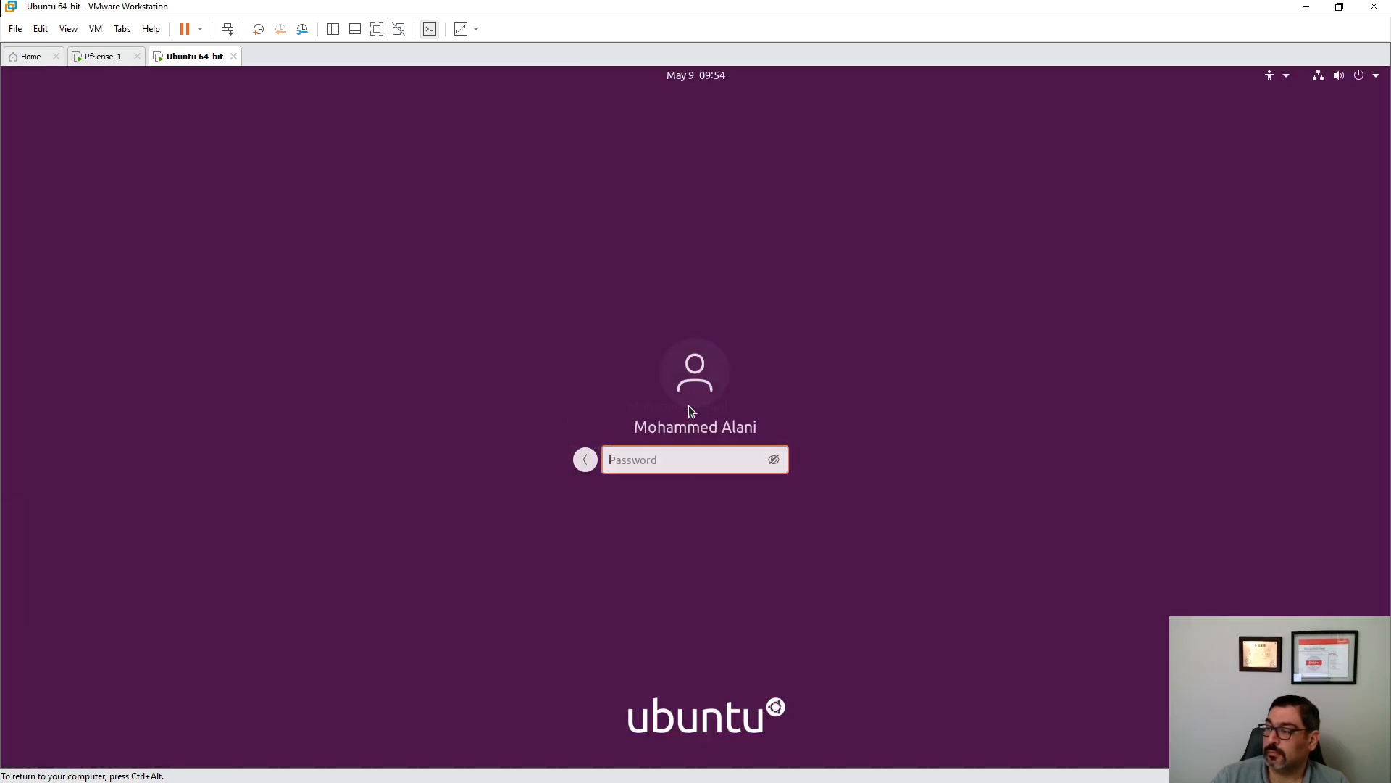
pyautogui.write('****')
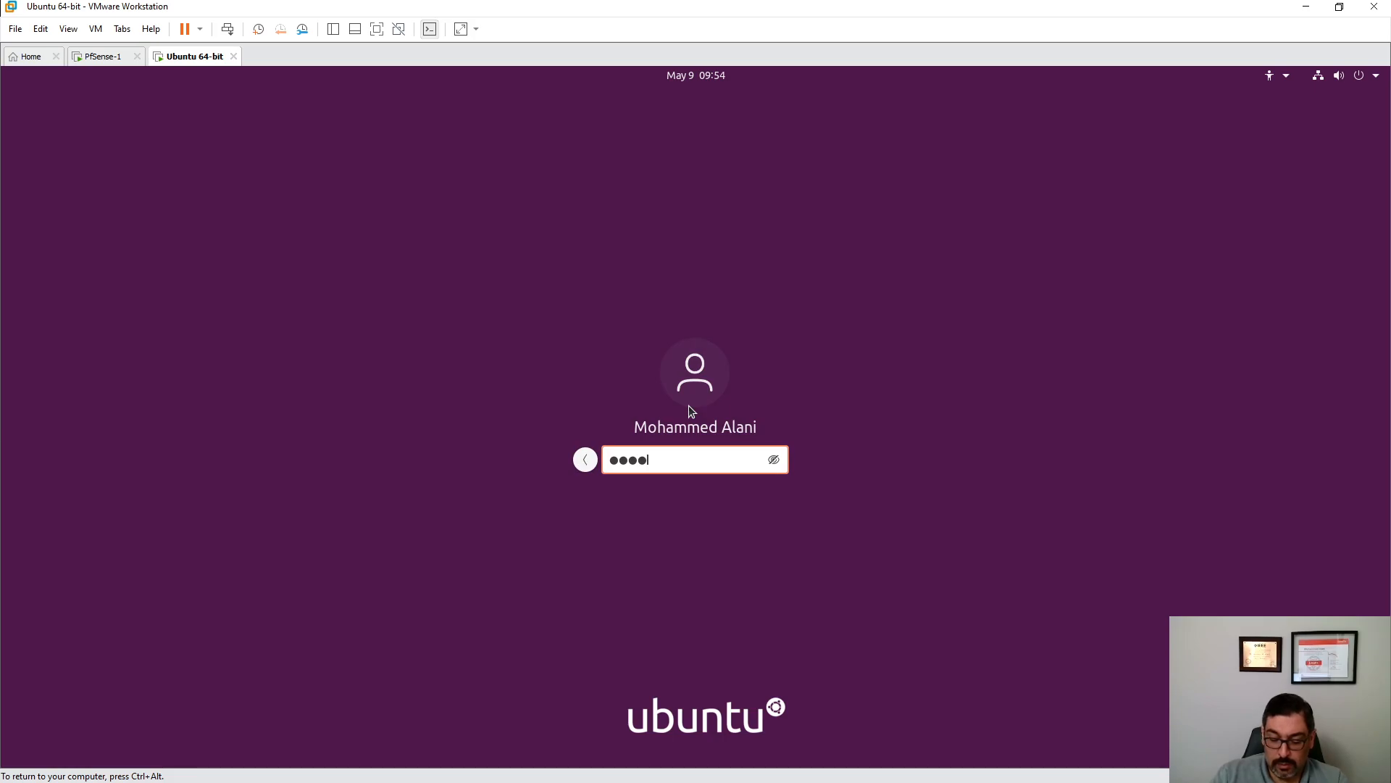
pyautogui.write('******')
pyautogui.press('Return')
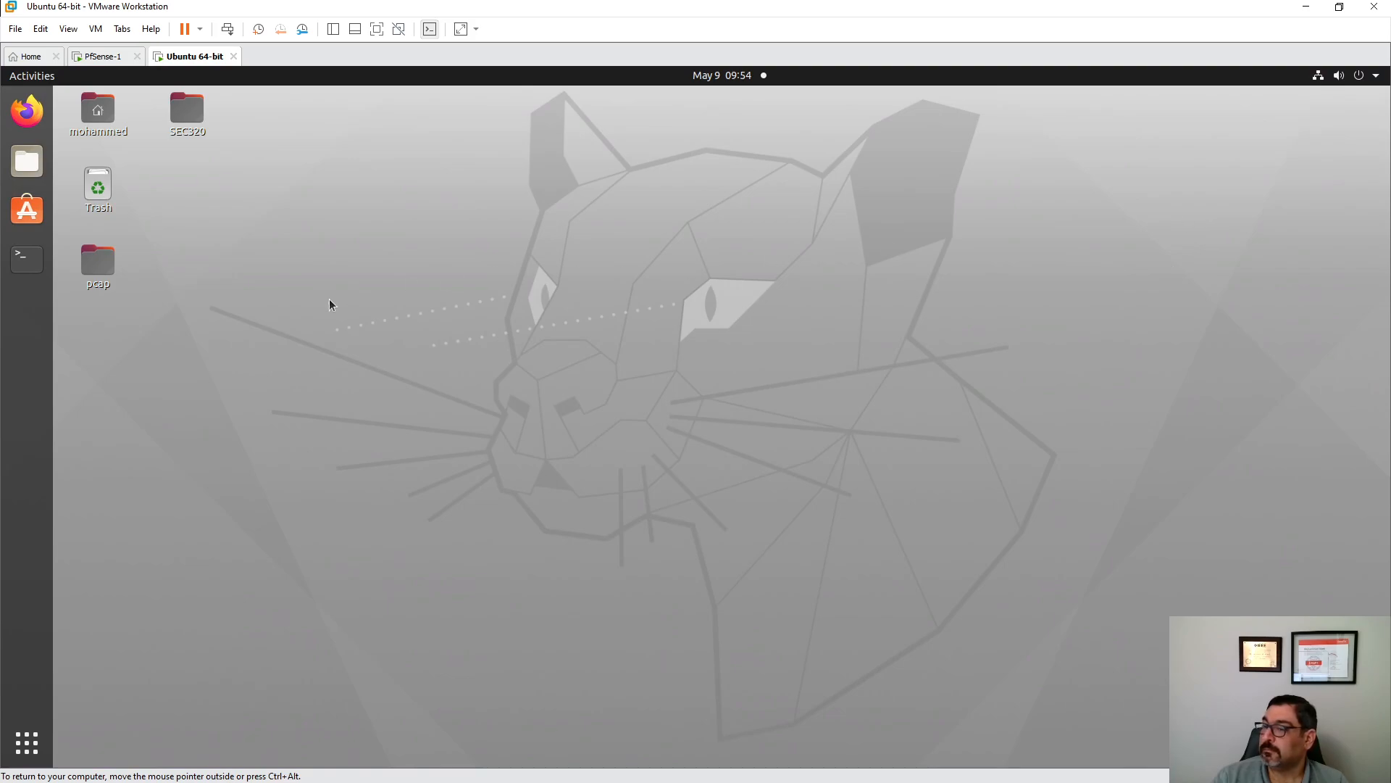
# - Open a terminal and run ifconfig to confirm the VM's address 192.168.1.10
pyautogui.click(26, 258)
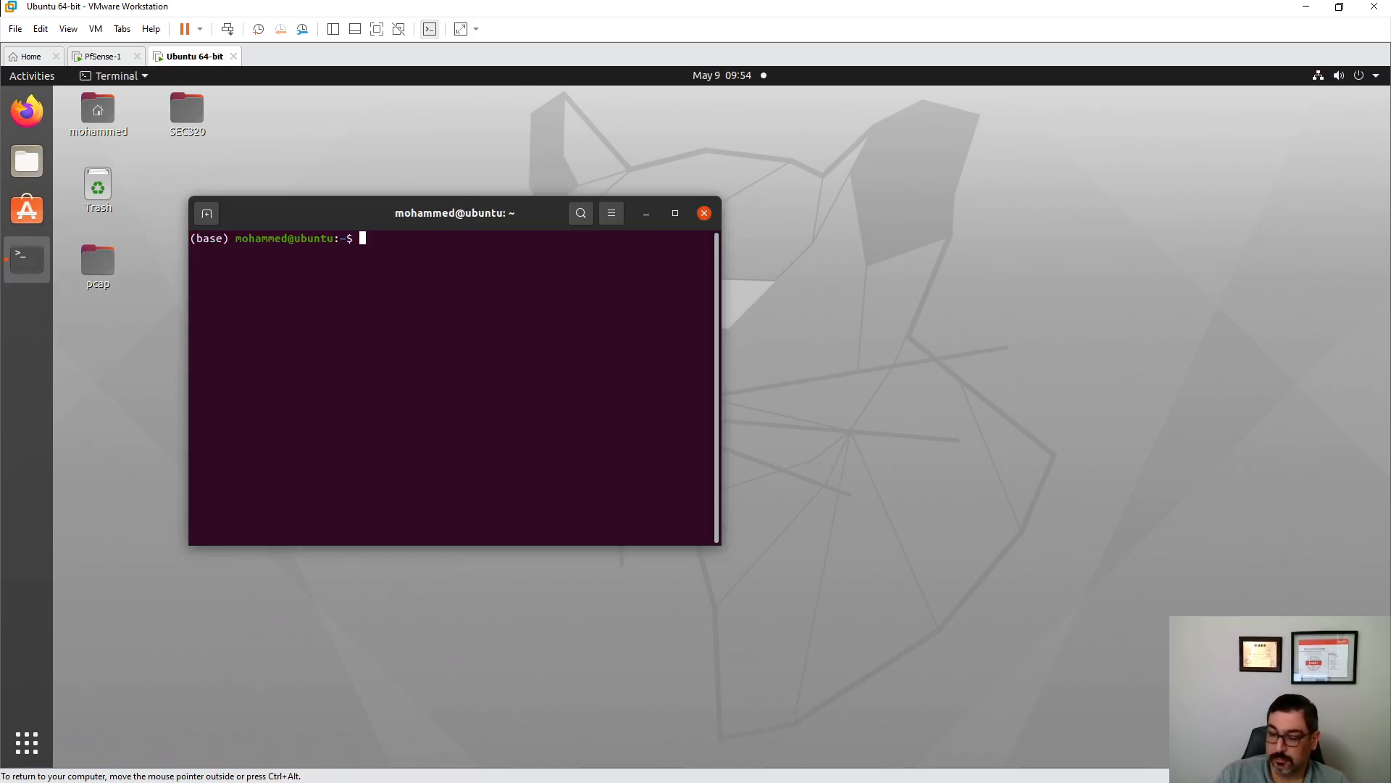
pyautogui.write('ifconfig')
pyautogui.press('Return')
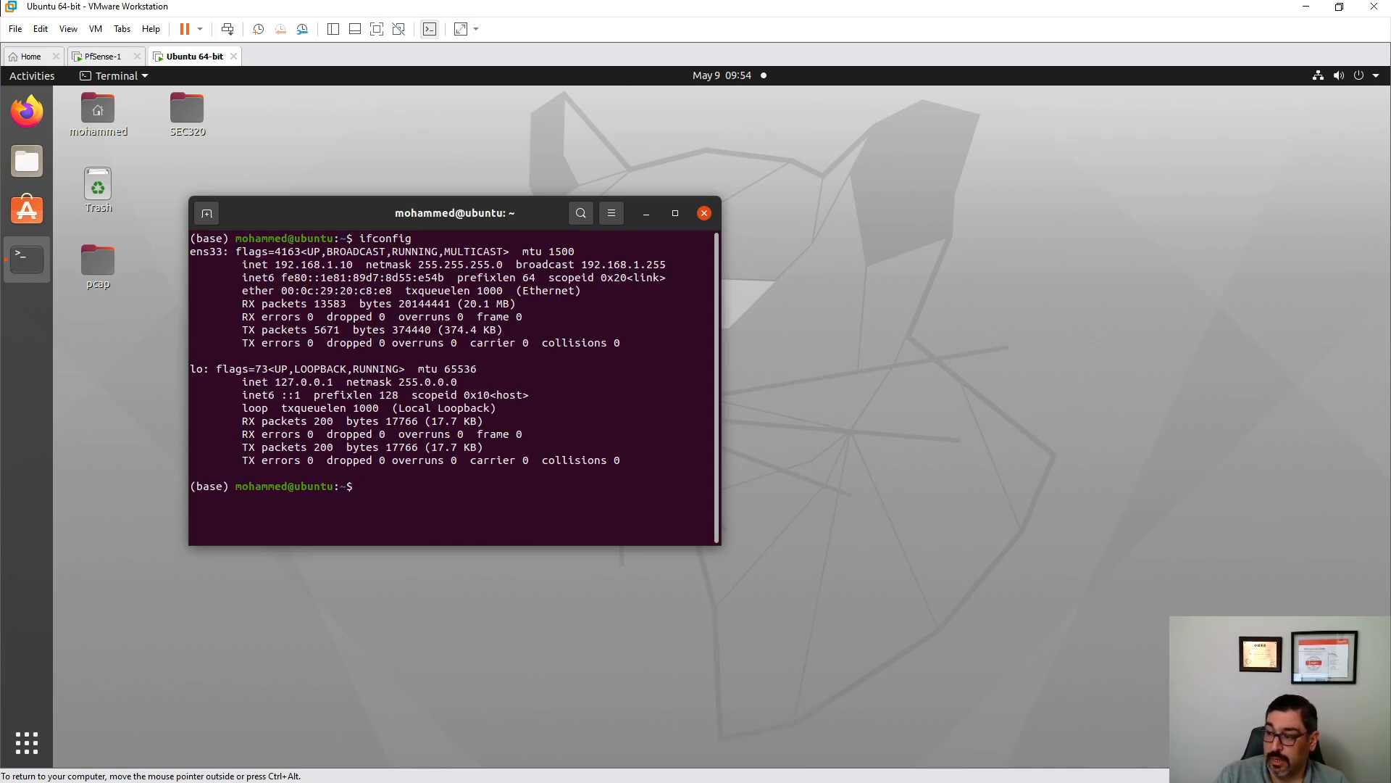
# - Ping google.ca until it shows 0% packet loss, stop it, and launch Firefox
pyautogui.write('ping ')
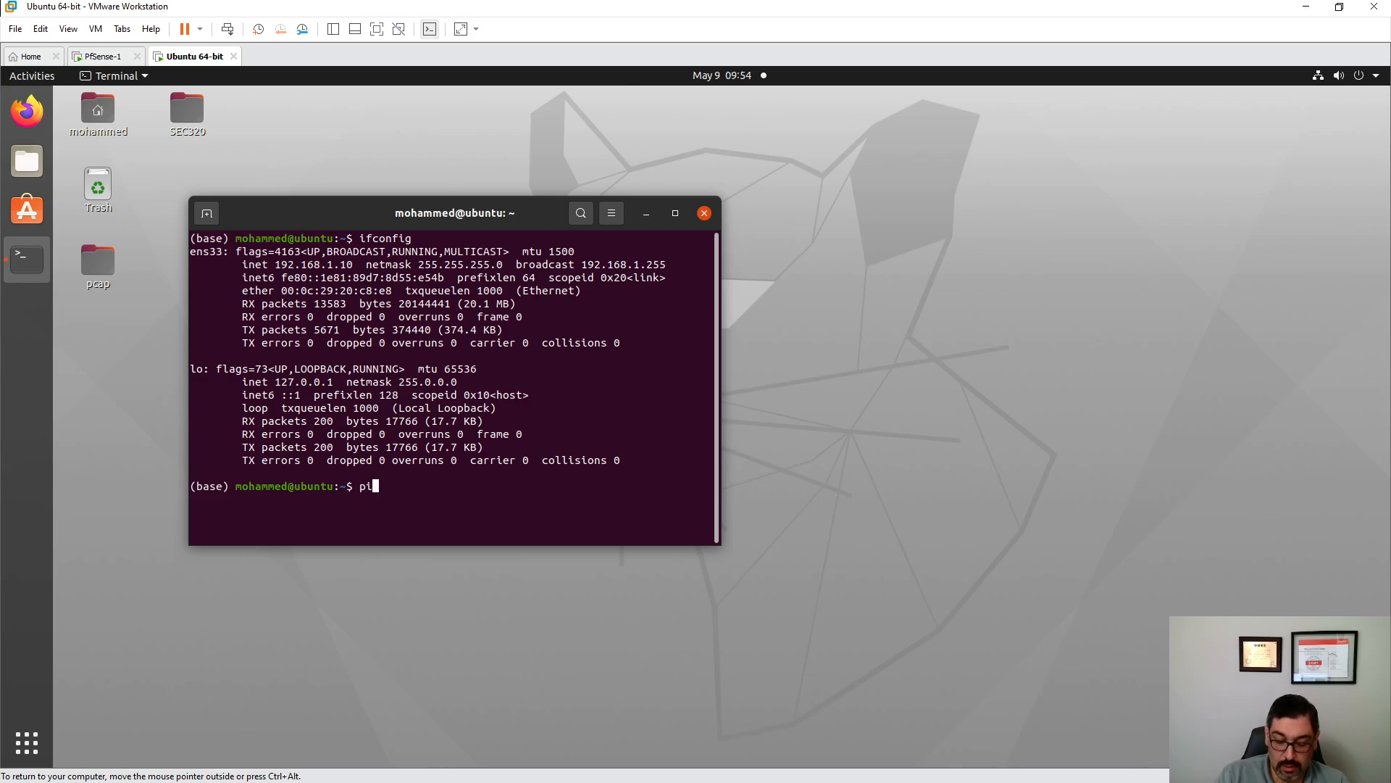
pyautogui.write('googl')
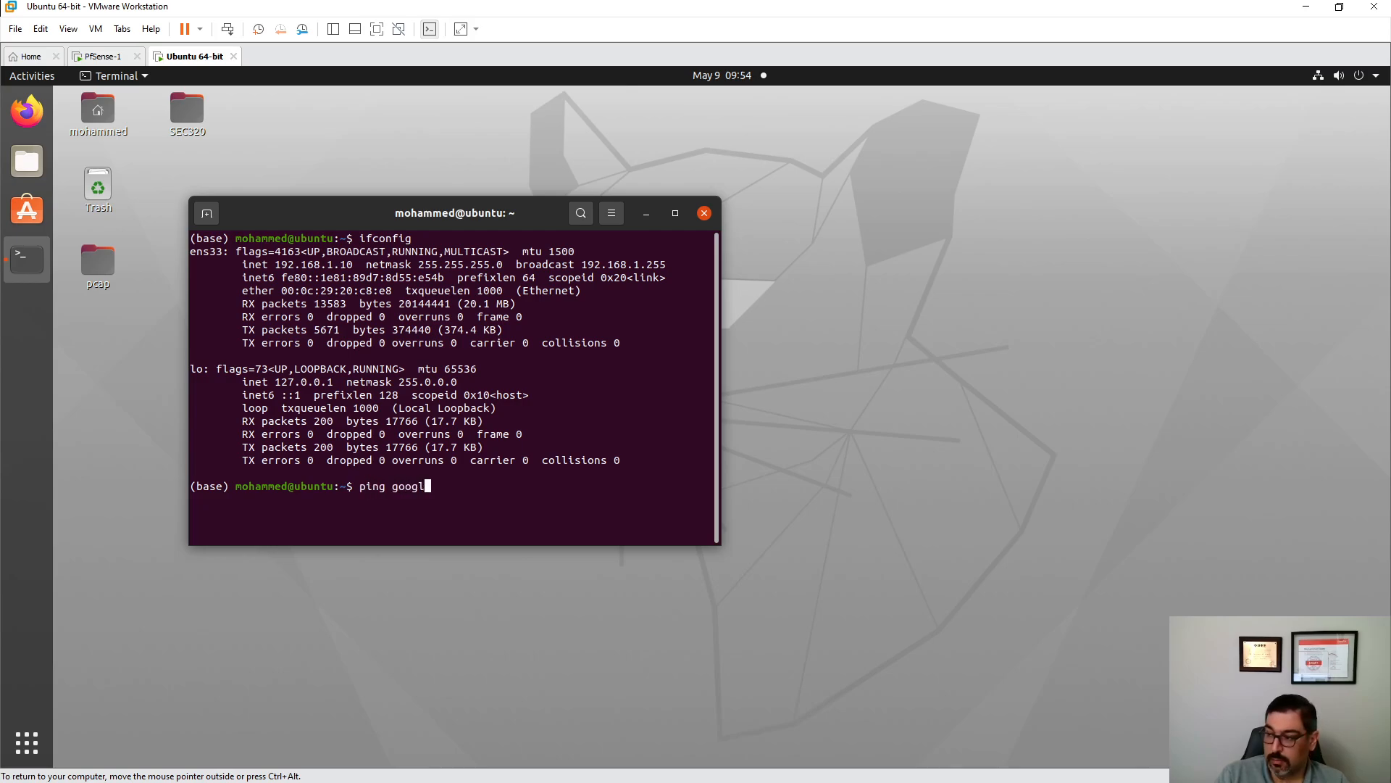
pyautogui.write('e.ca')
pyautogui.press('Return')
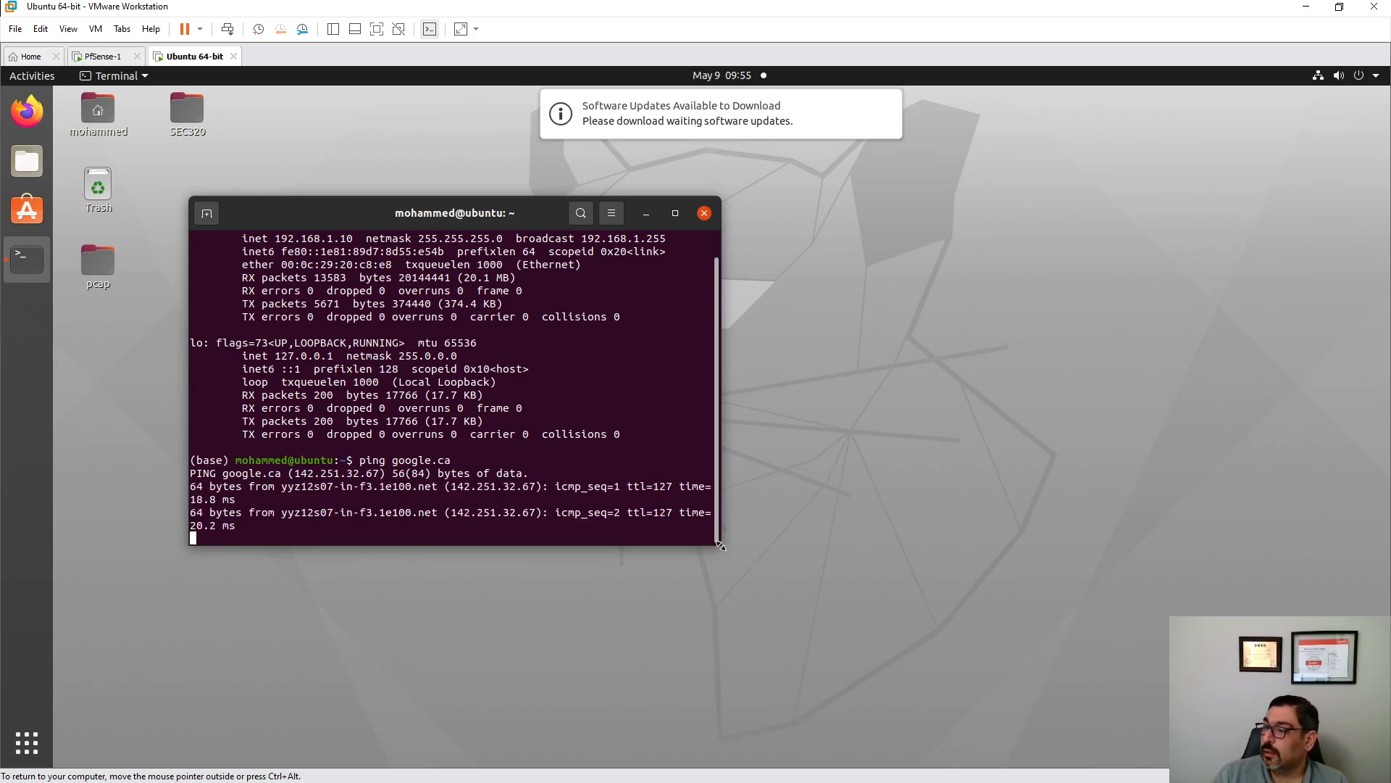
pyautogui.moveTo(725, 500); pyautogui.dragTo(864, 490)
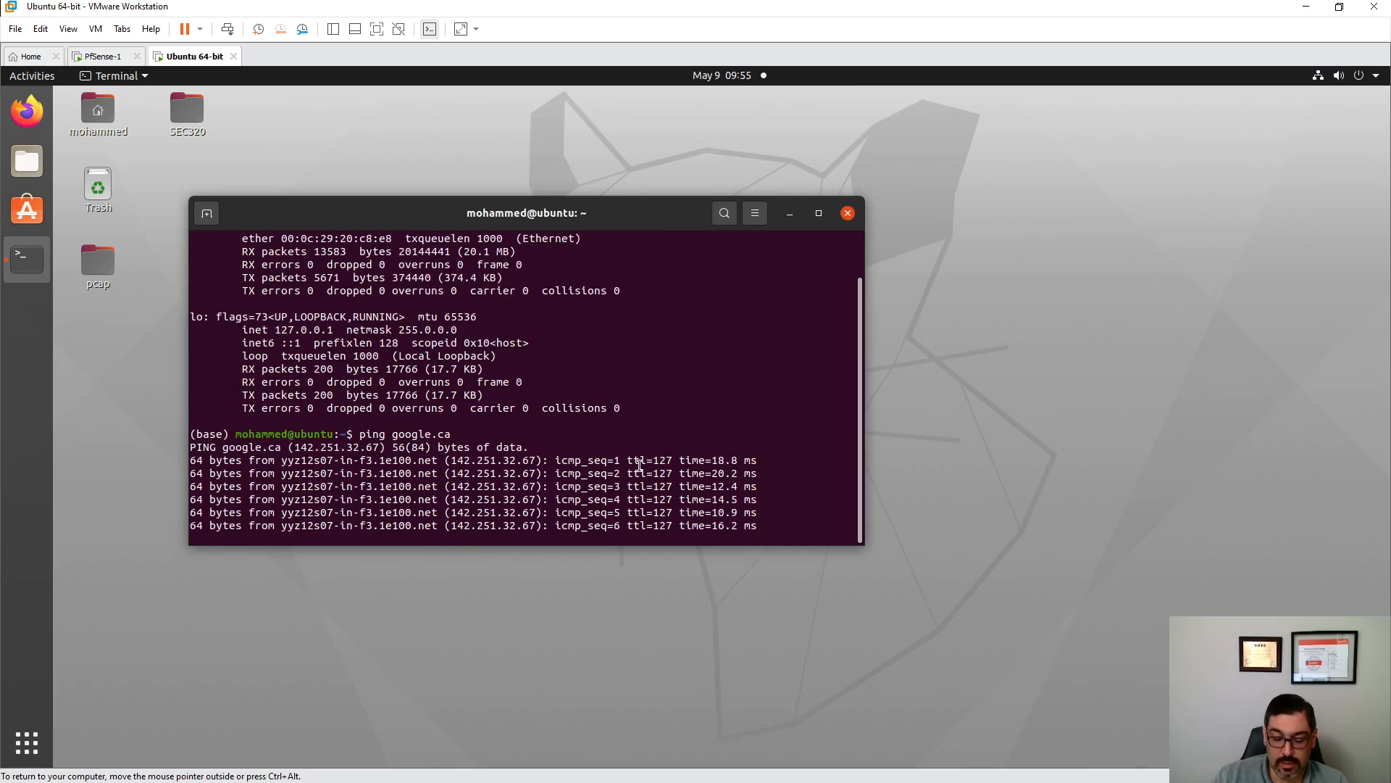
pyautogui.hotkey('ctrl', 'c')
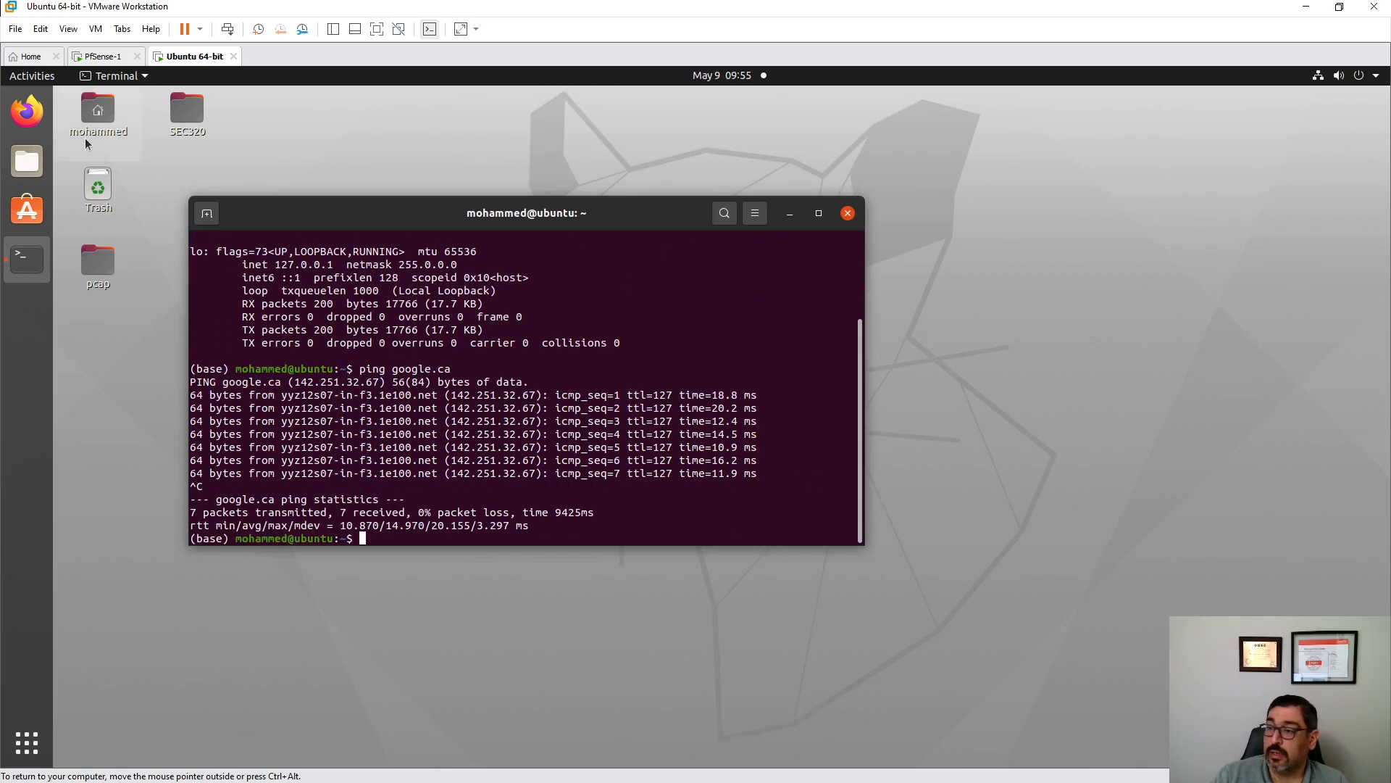
pyautogui.click(27, 111)
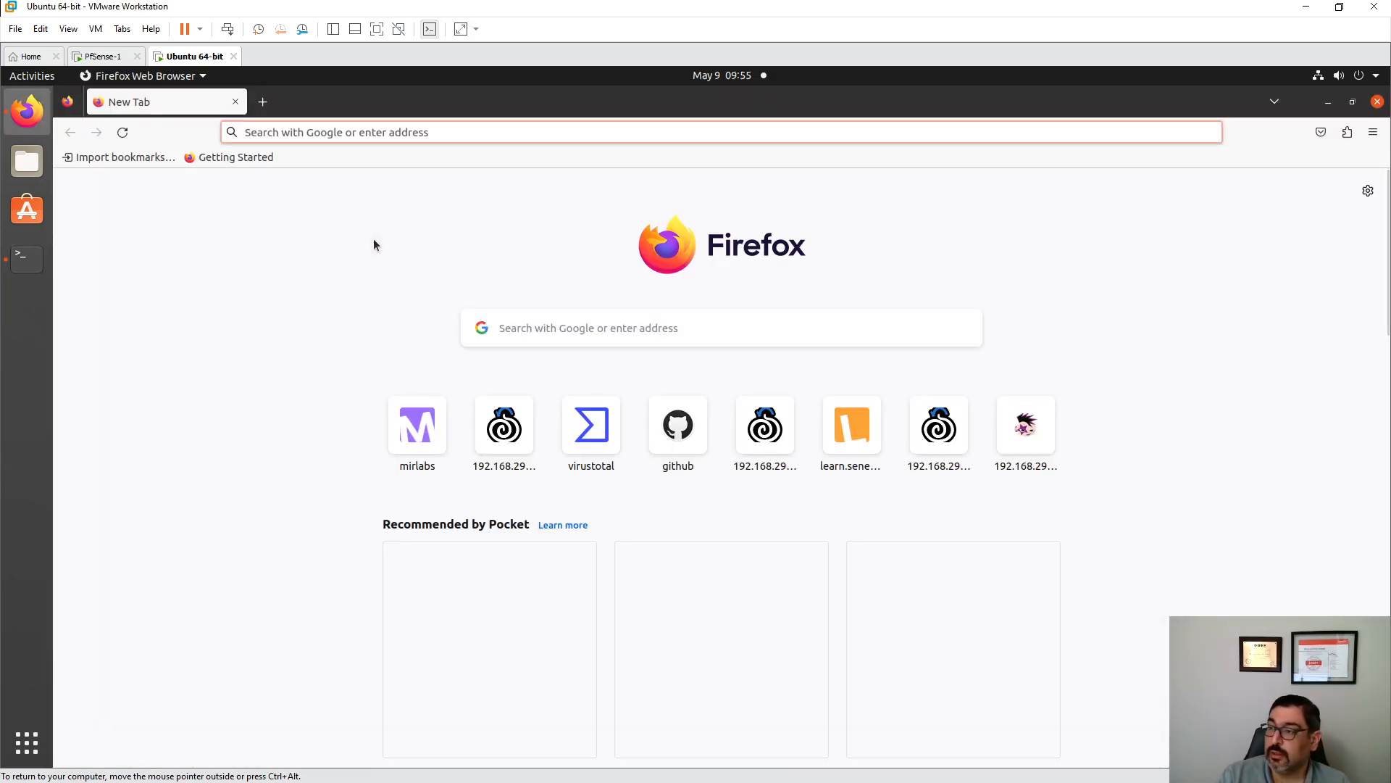
pyautogui.write('192.168.29.151/')
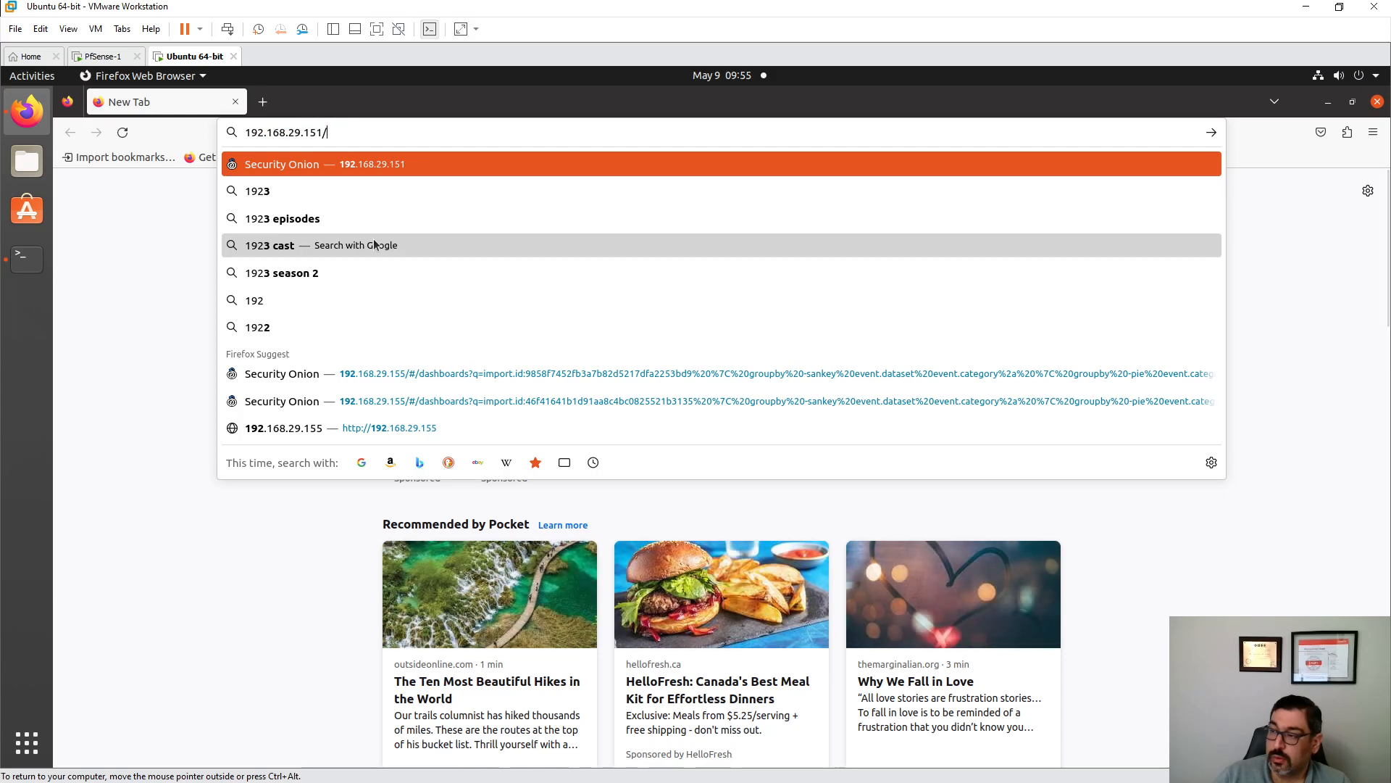
pyautogui.press('BackSpace')
pyautogui.press('BackSpace')
pyautogui.press('BackSpace')
pyautogui.press('BackSpace')
pyautogui.press('BackSpace')
pyautogui.press('BackSpace')
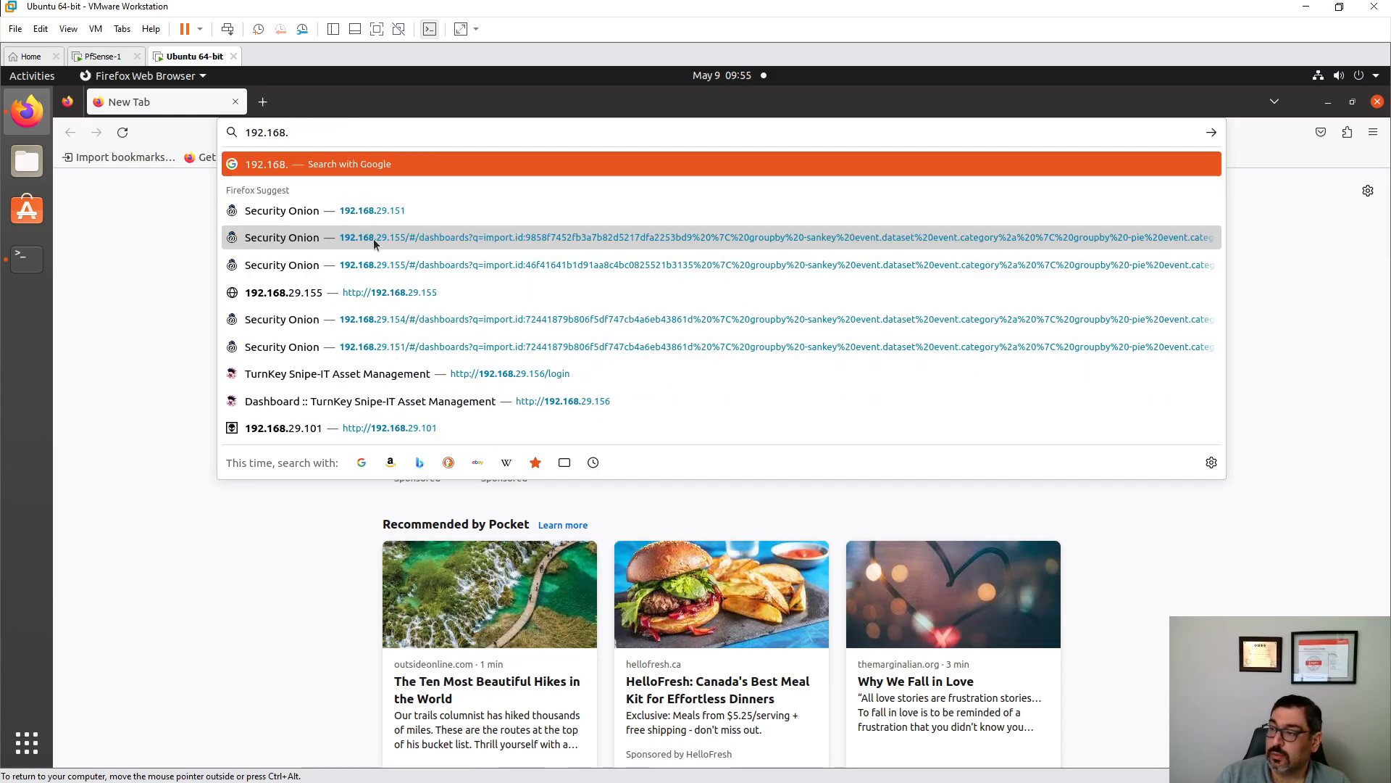
pyautogui.write('1.1/')
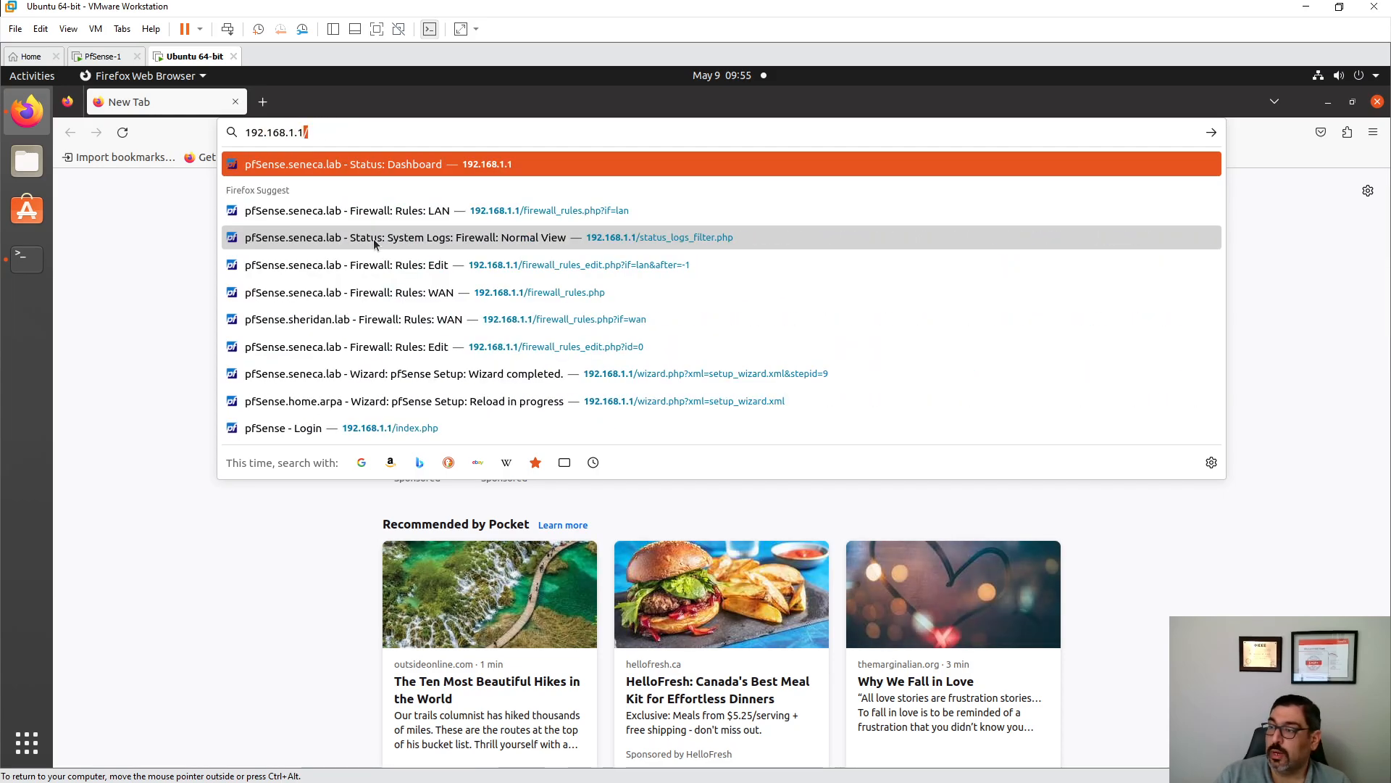
pyautogui.press('Return')
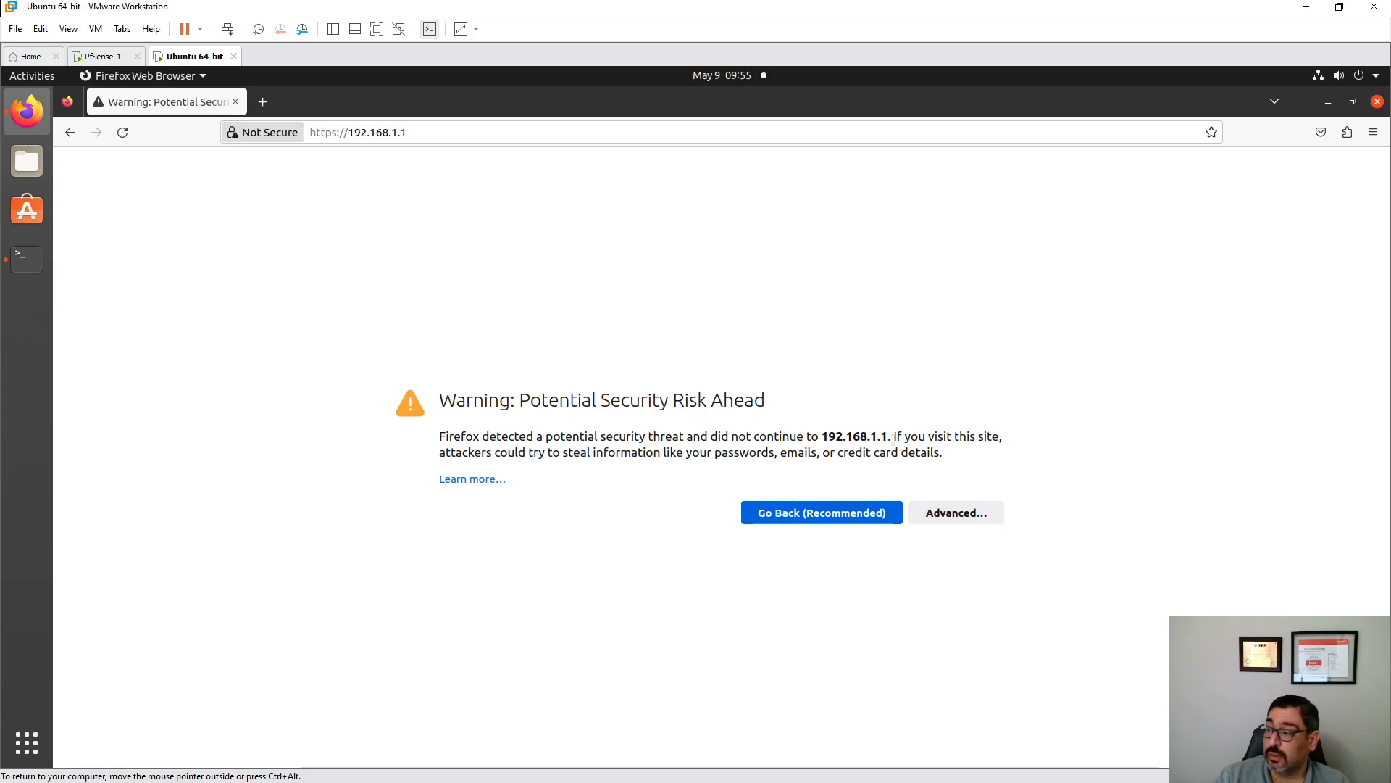
pyautogui.click(950, 508)
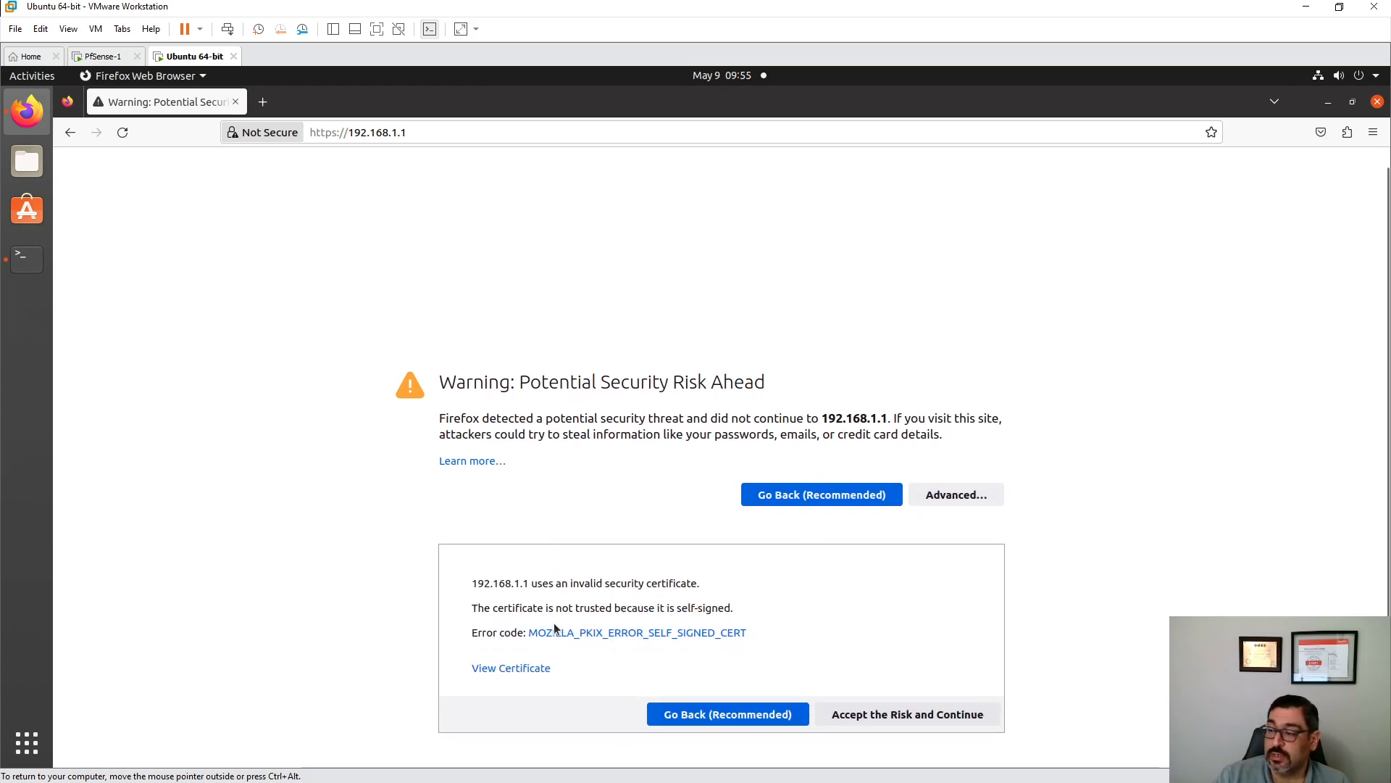
pyautogui.moveTo(516, 609); pyautogui.dragTo(730, 609)
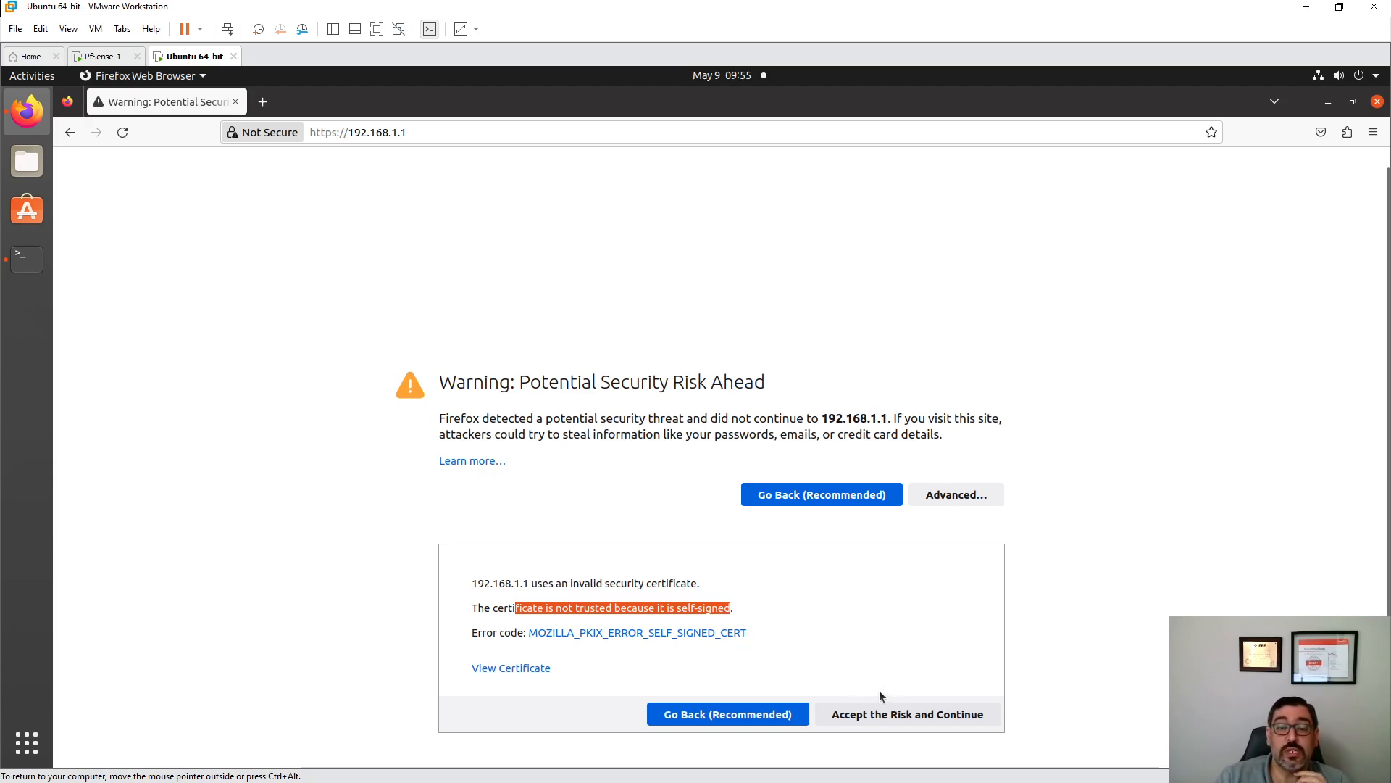
pyautogui.click(925, 718)
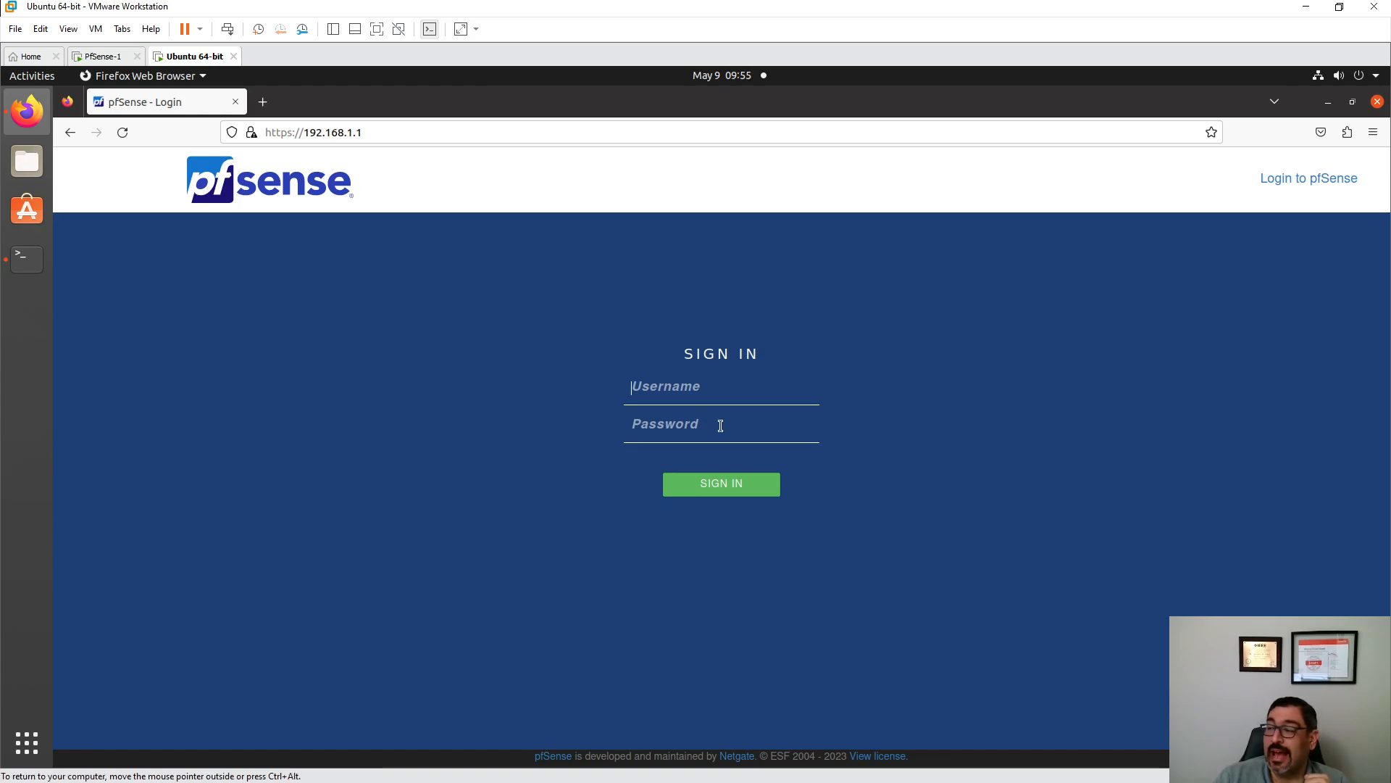
# - Sign in to pfSense as admin with the account password and decline saving the login
pyautogui.write('admin')
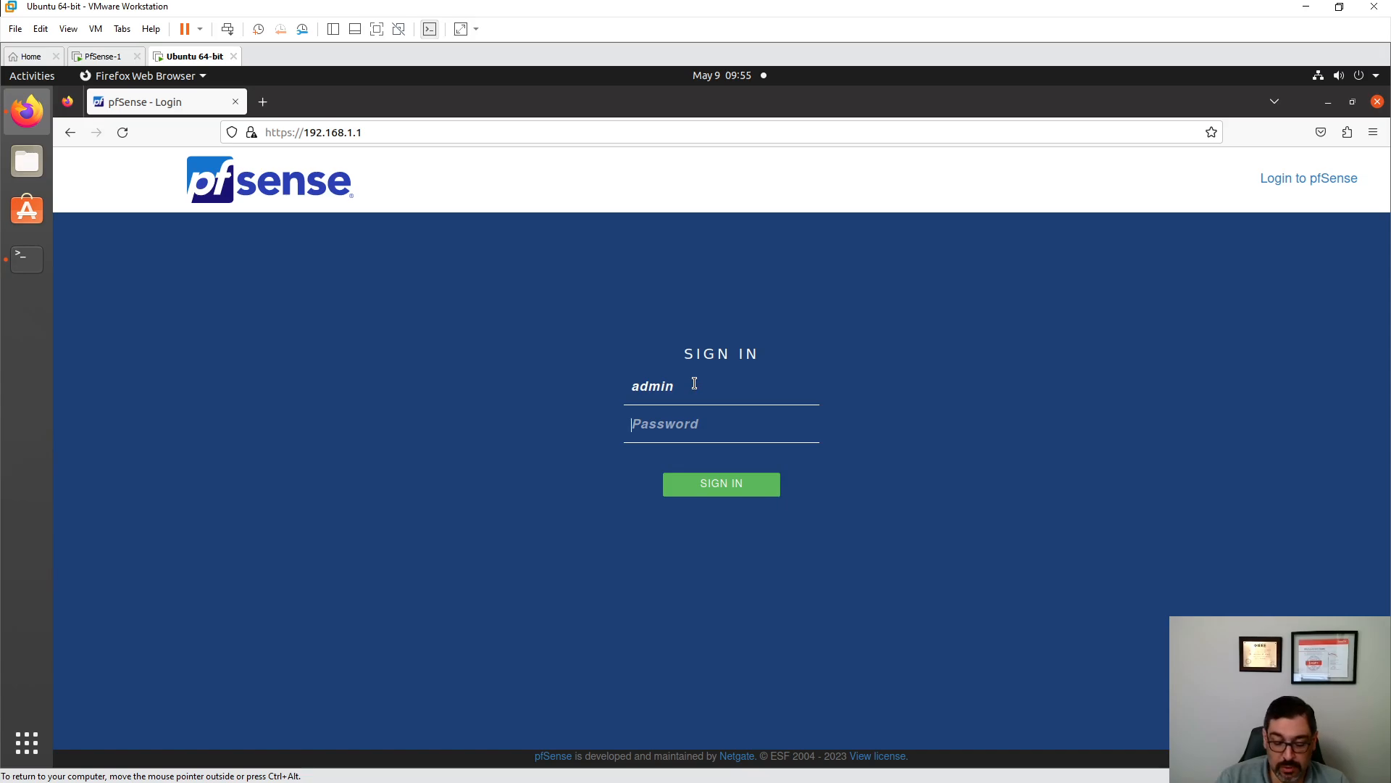
pyautogui.write('pfsens')
pyautogui.press('Return')
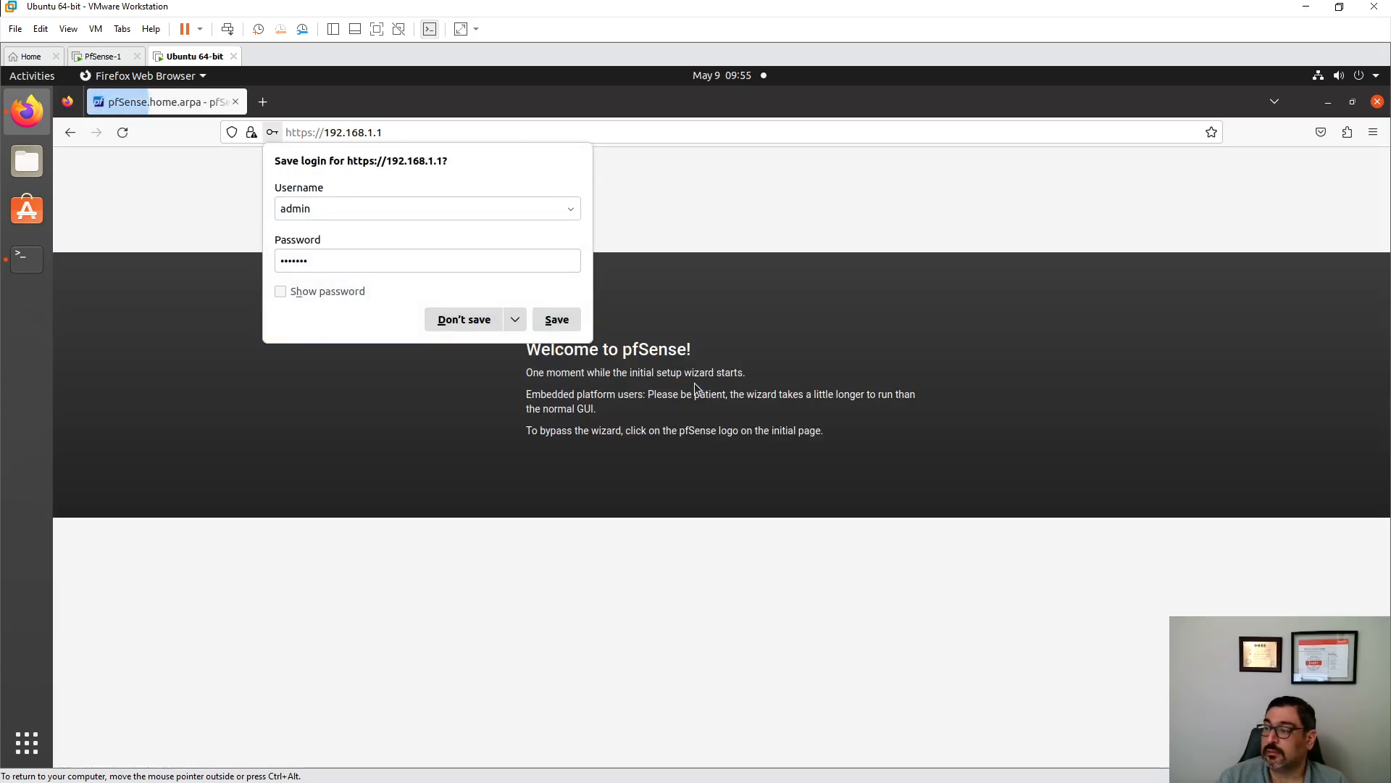
pyautogui.click(463, 319)
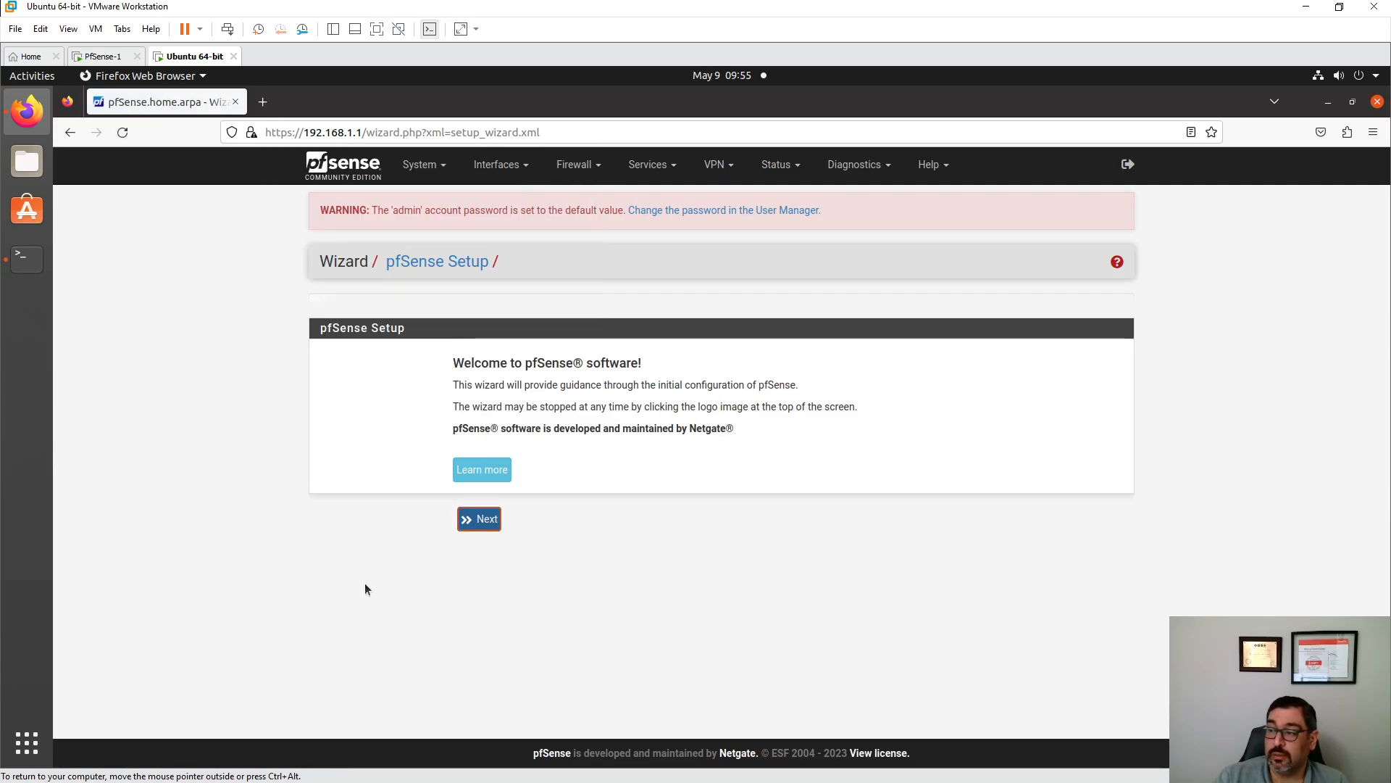
# - Start the setup wizard and change the domain from home.arpa to test.com on General Information
pyautogui.click(474, 522)
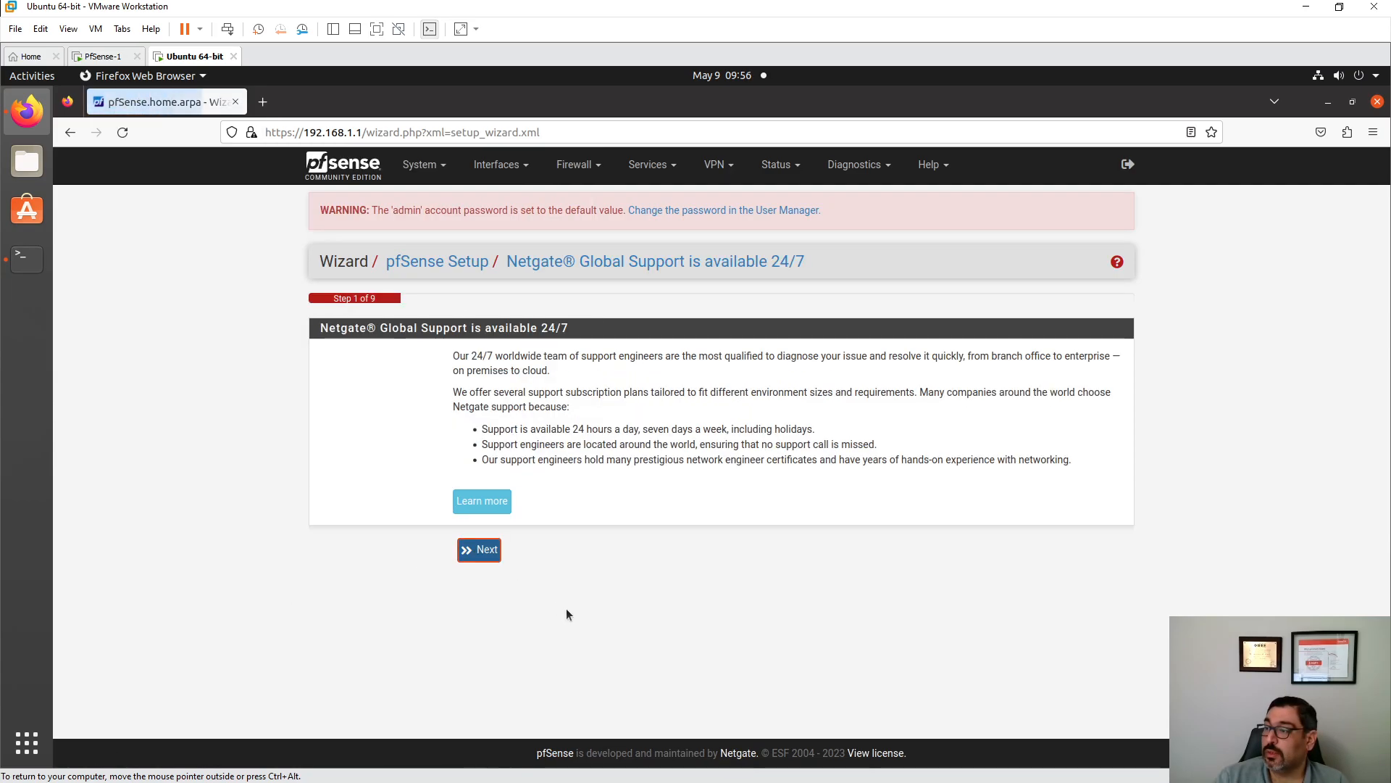
pyautogui.click(472, 552)
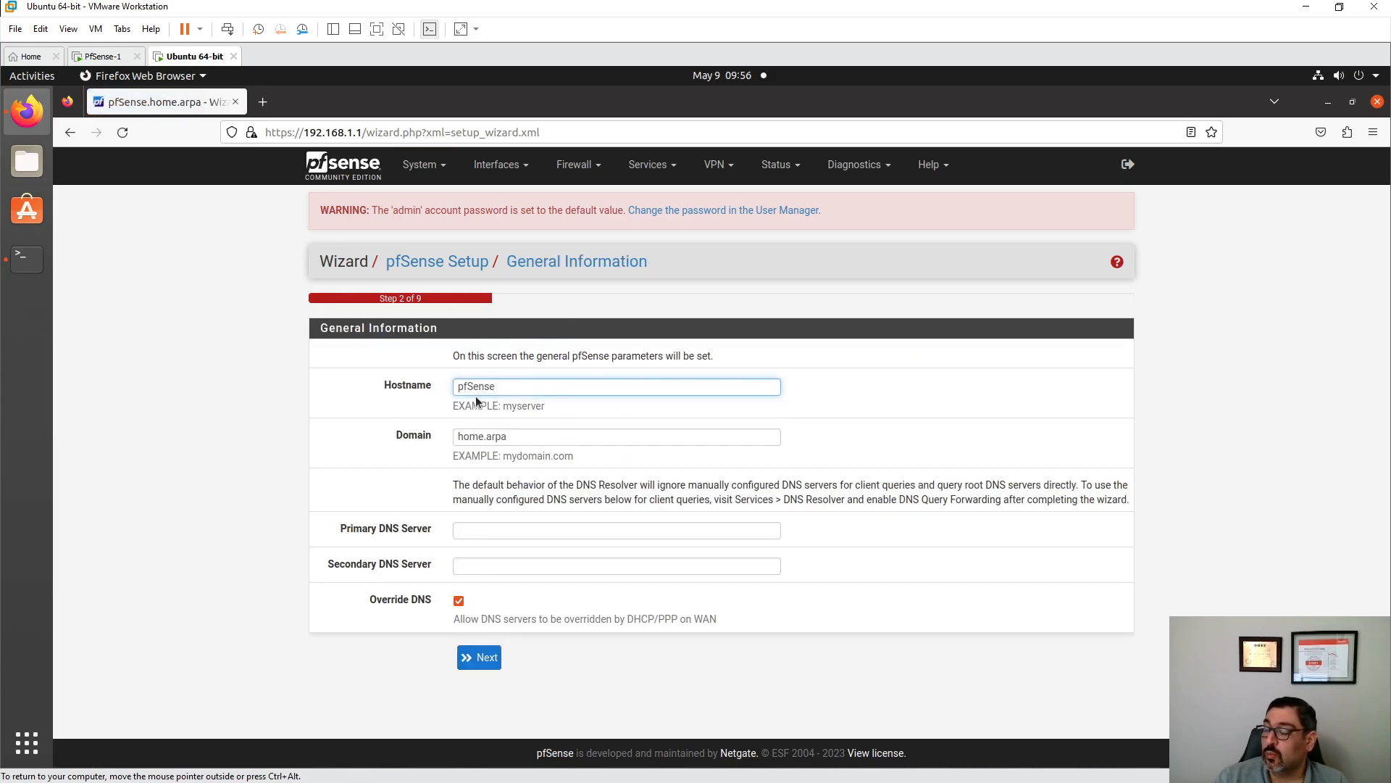
pyautogui.tripleClick(500, 435)
pyautogui.write('tes')
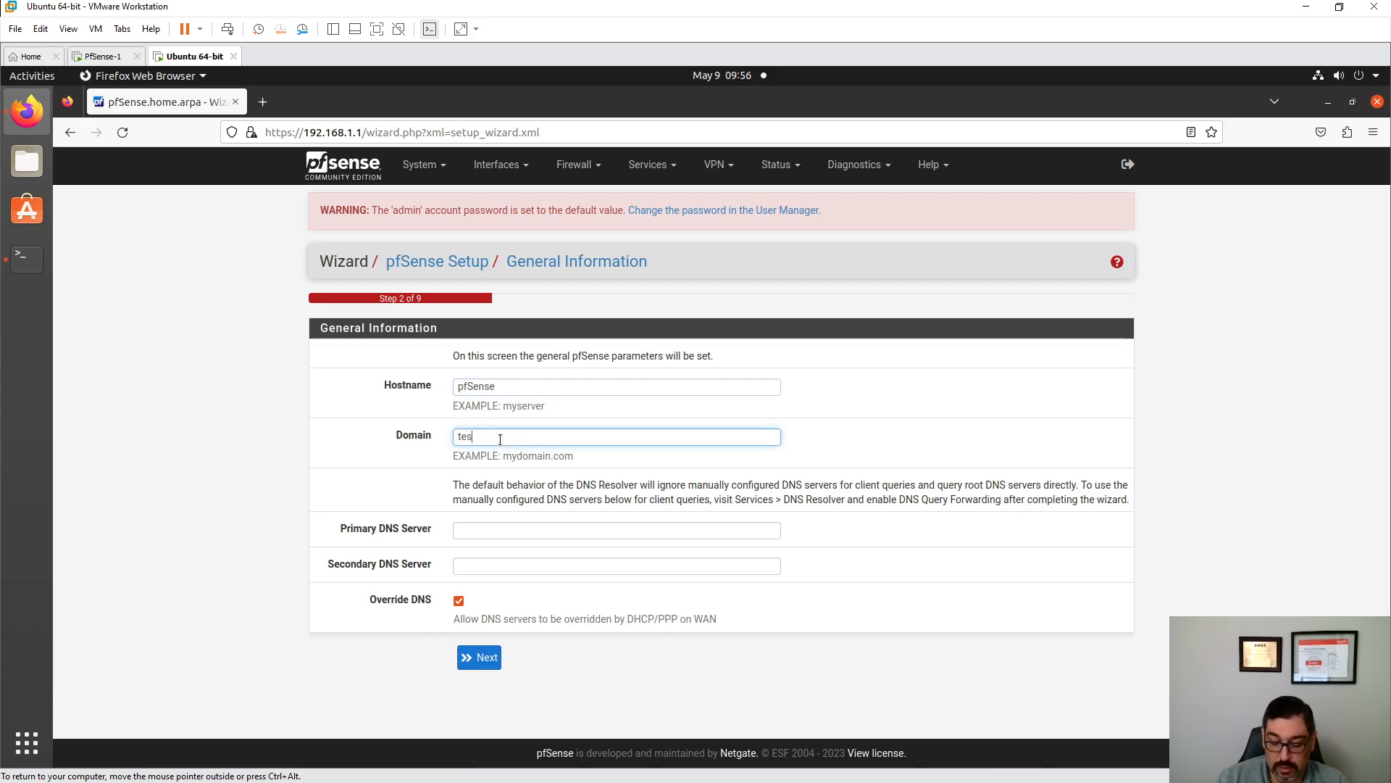
pyautogui.write('t.com')
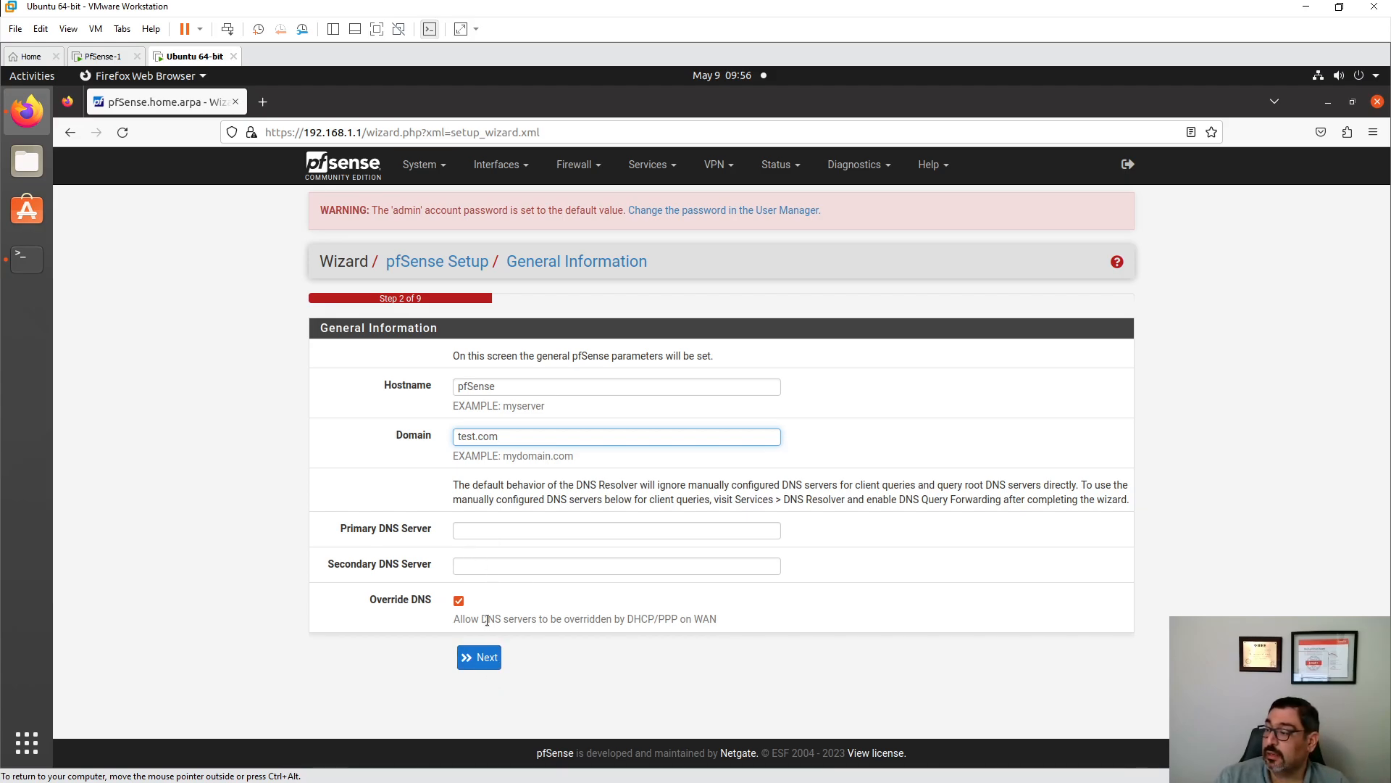
pyautogui.click(484, 659)
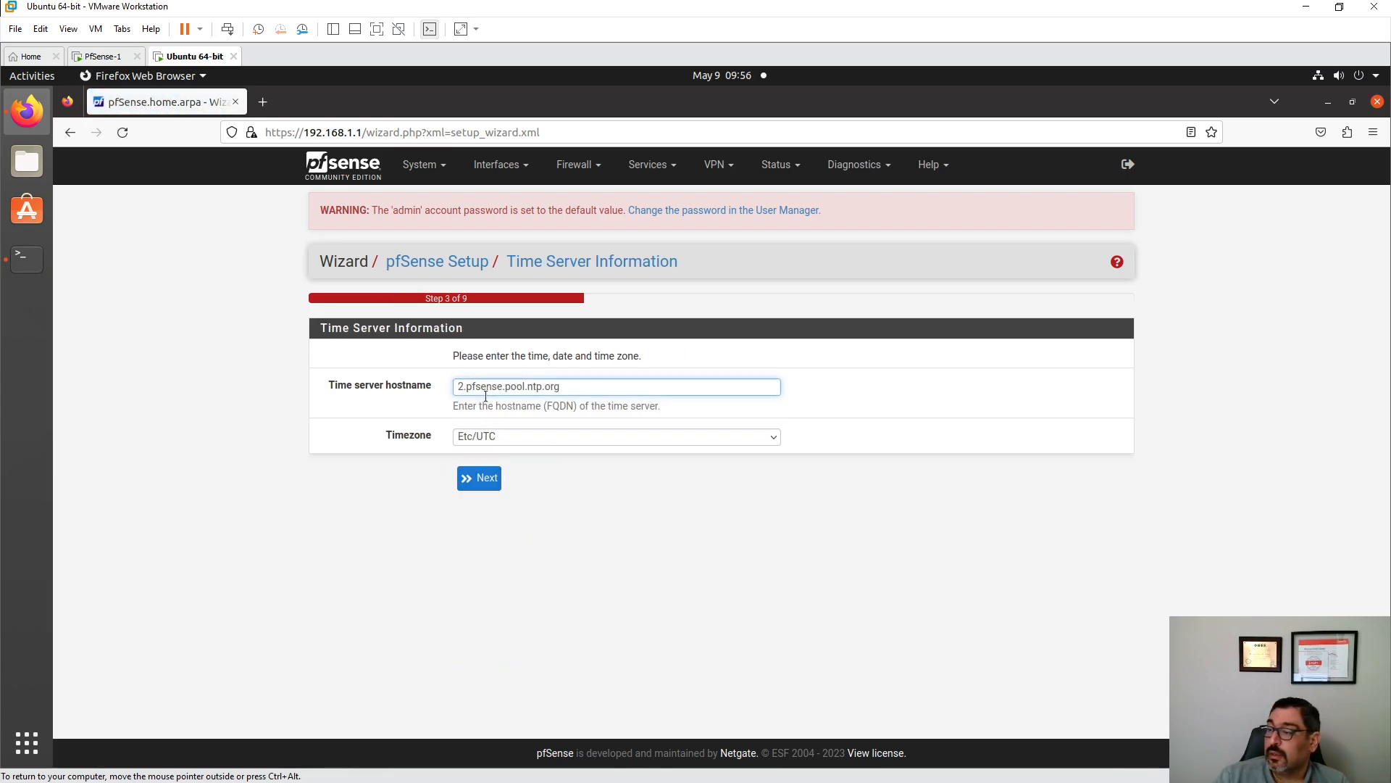
# - Set the timezone to America/Toronto, keeping time server 2.pfsense.pool.ntp.org, and continue
pyautogui.click(499, 433)
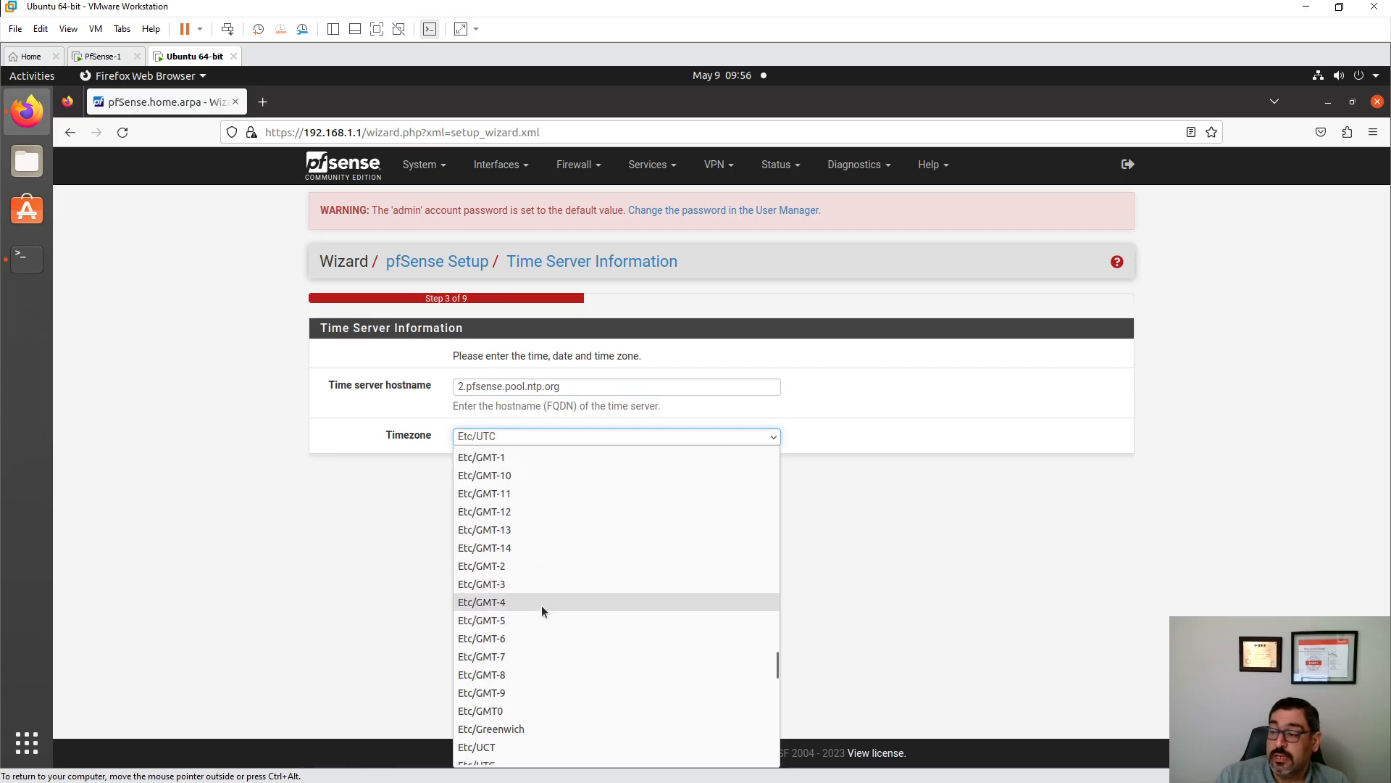
pyautogui.scroll(15, 541, 607)
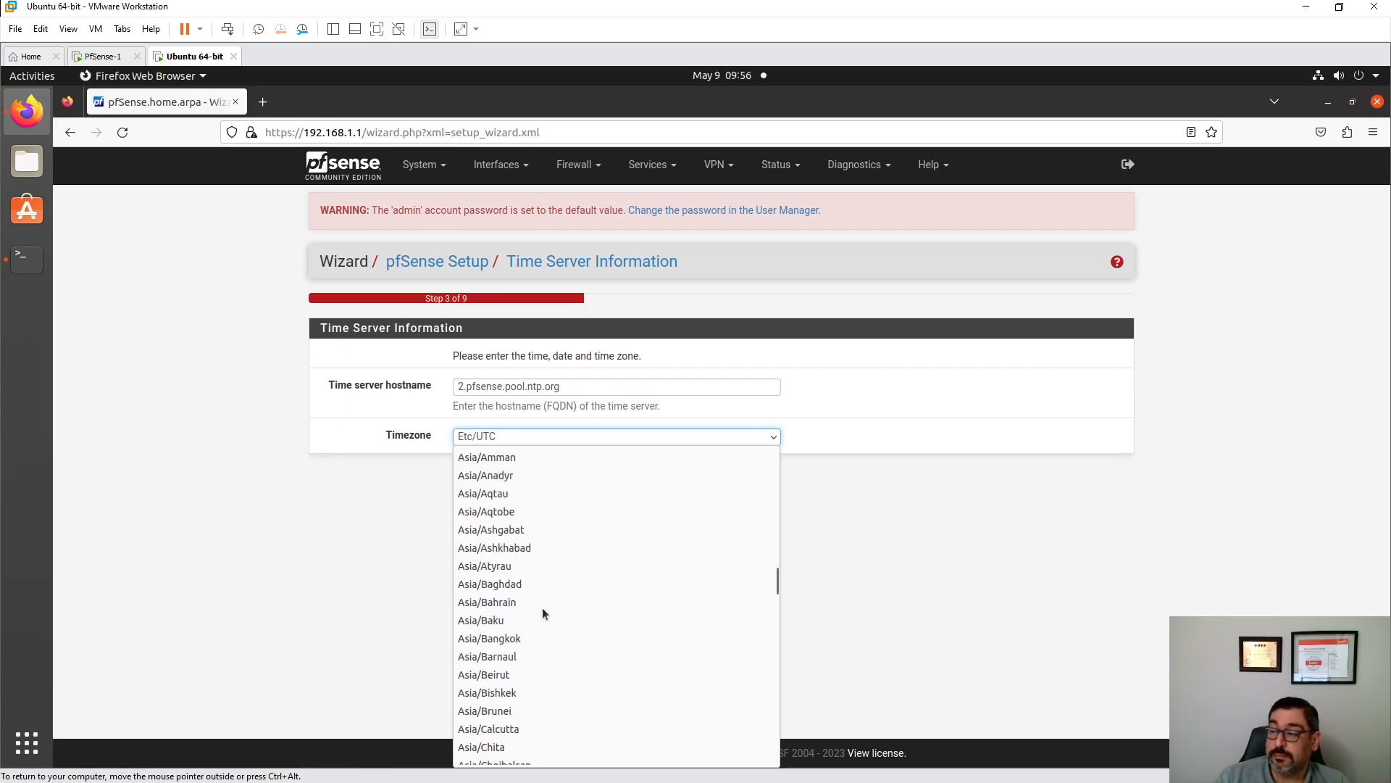
pyautogui.scroll(12, 542, 608)
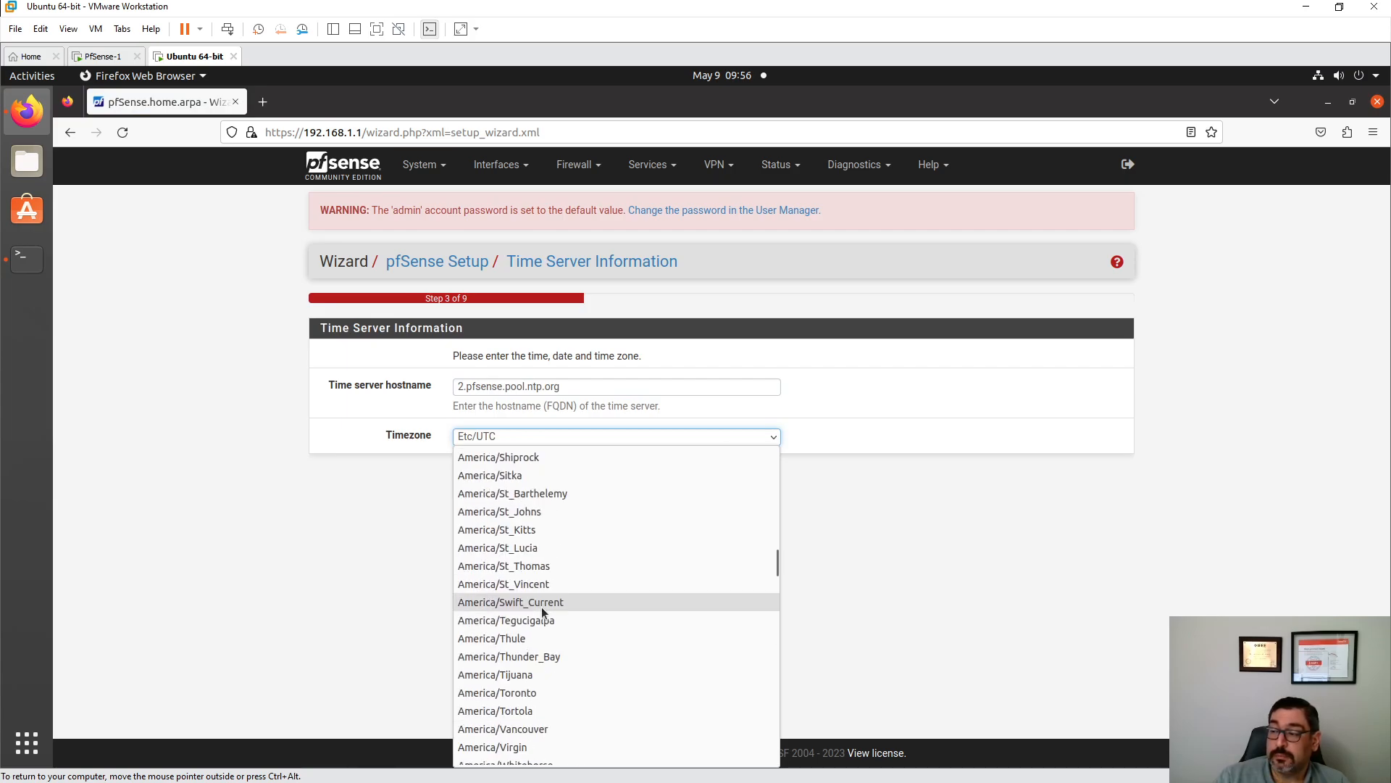
pyautogui.click(540, 694)
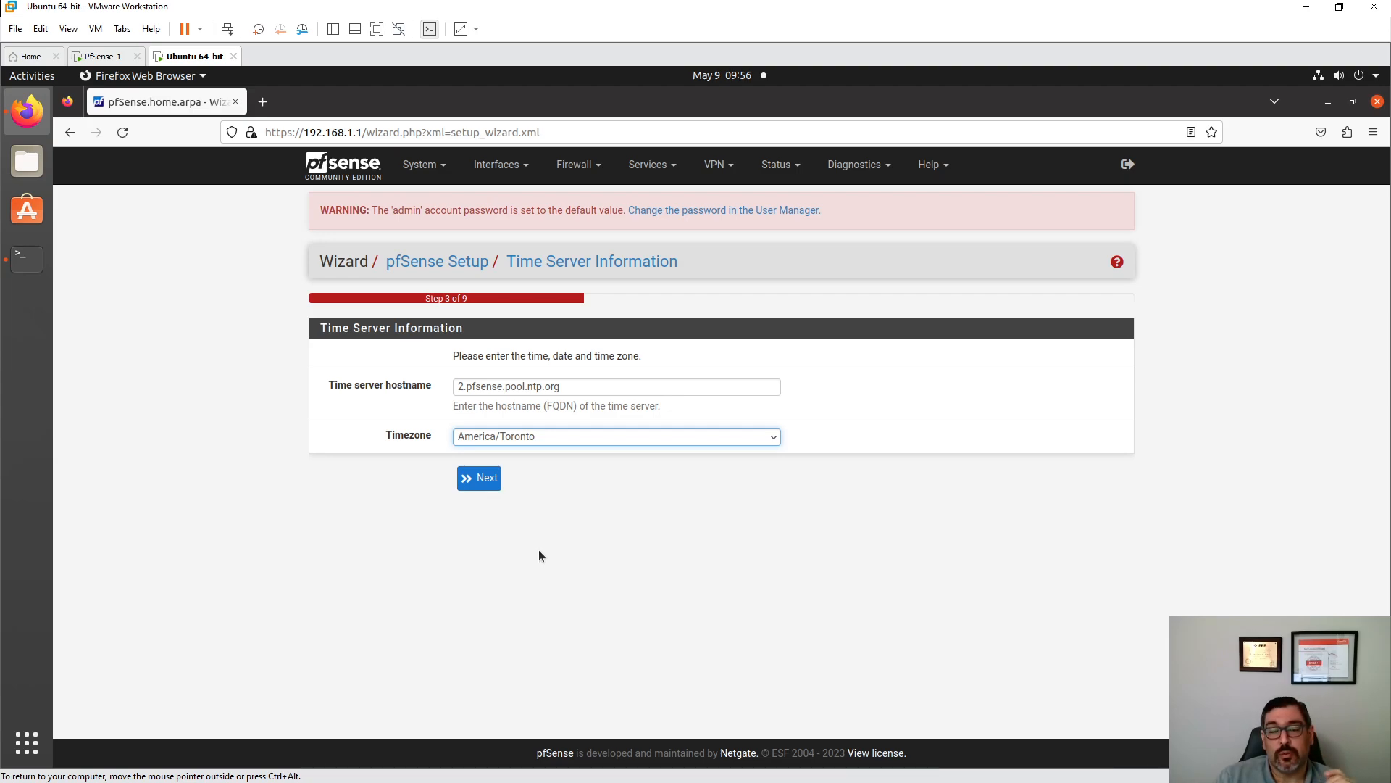
pyautogui.click(497, 480)
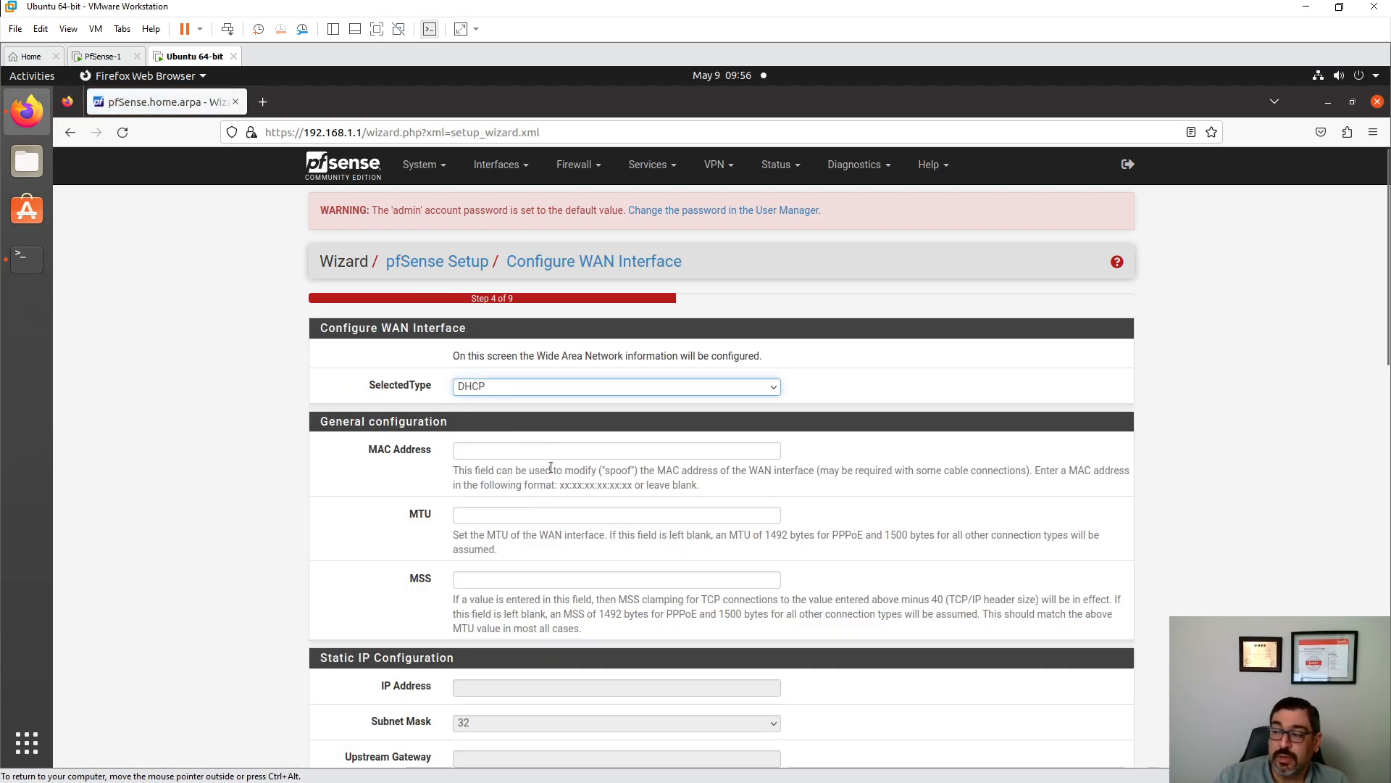
# - Keep the WAN interface's DHCP defaults and continue to the LAN step
pyautogui.scroll(-10, 560, 458)
pyautogui.scroll(-5, 568, 456)
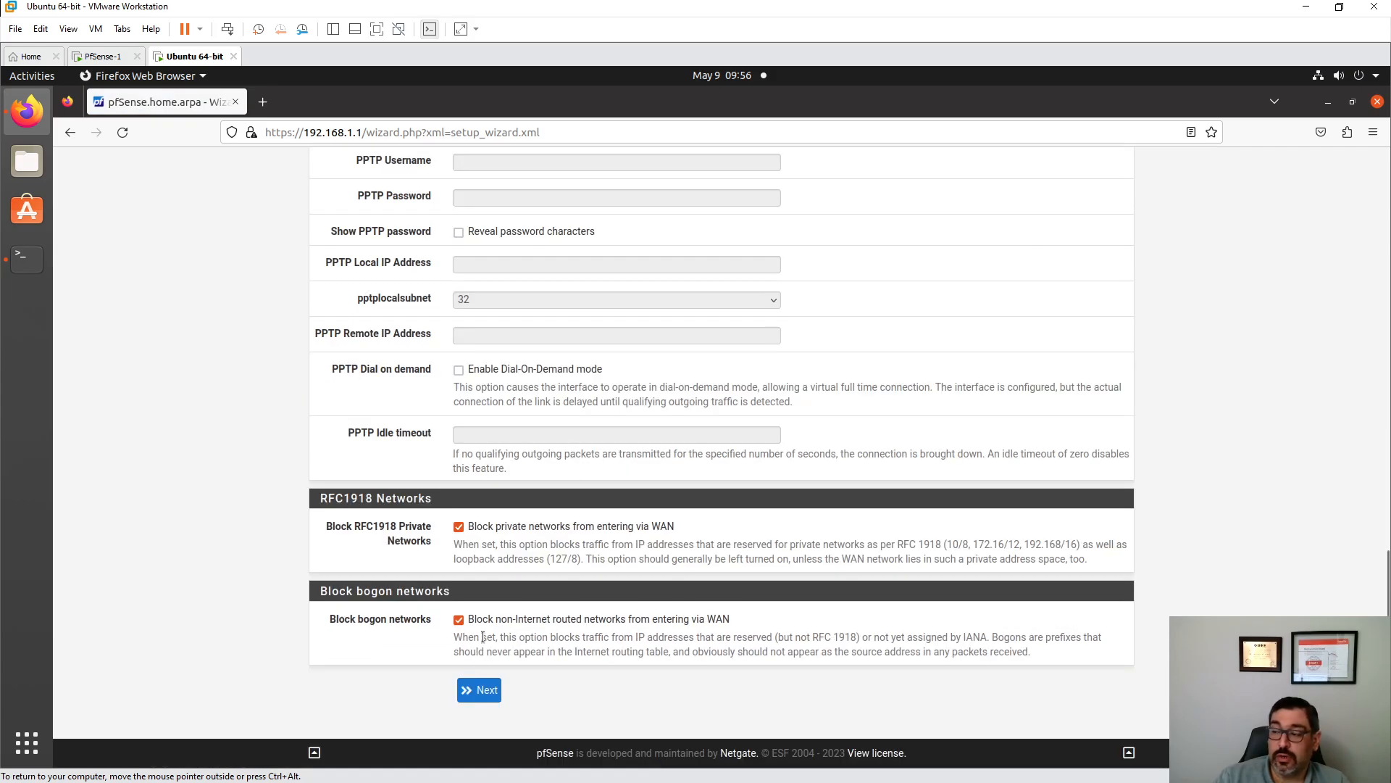
pyautogui.click(491, 700)
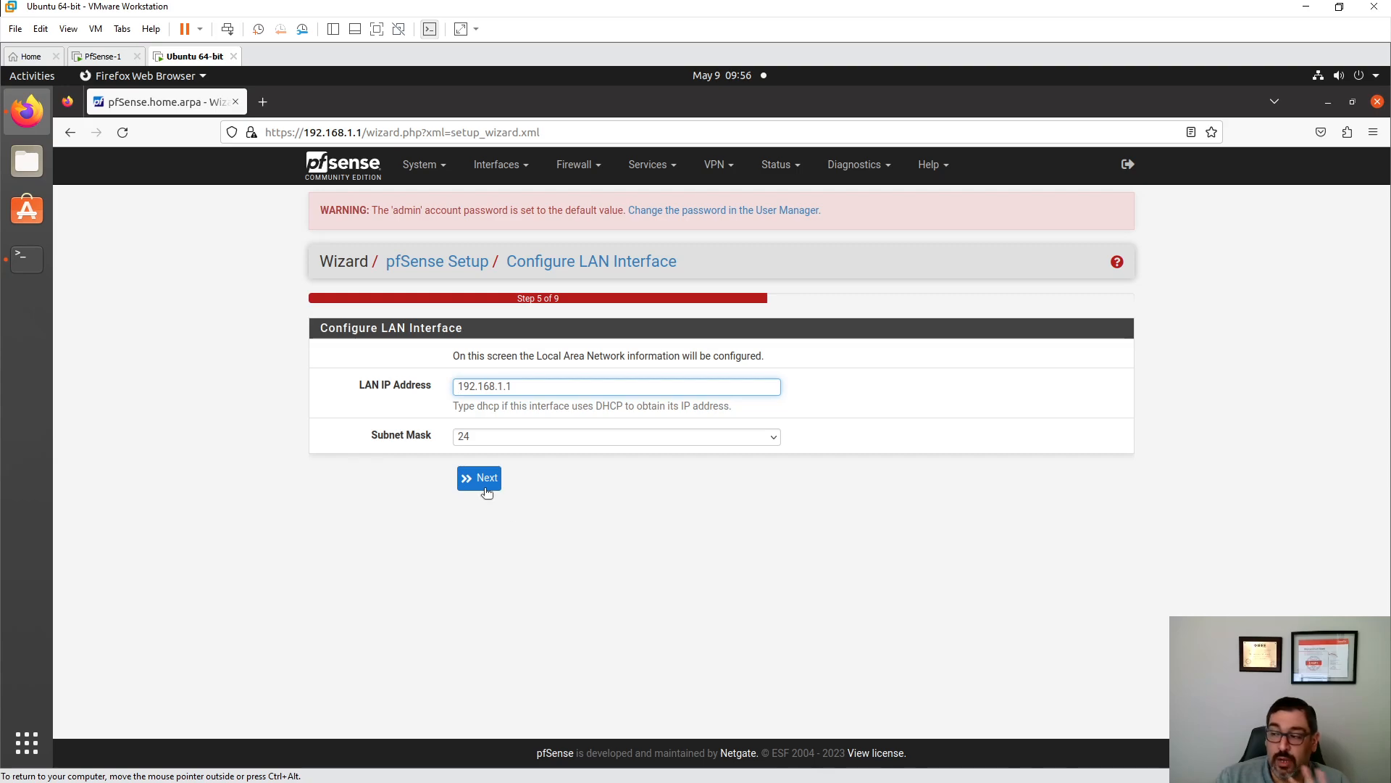
# - Keep LAN 192.168.1.1/24, set a new admin password, and reload pfSense to finish the wizard
pyautogui.click(484, 479)
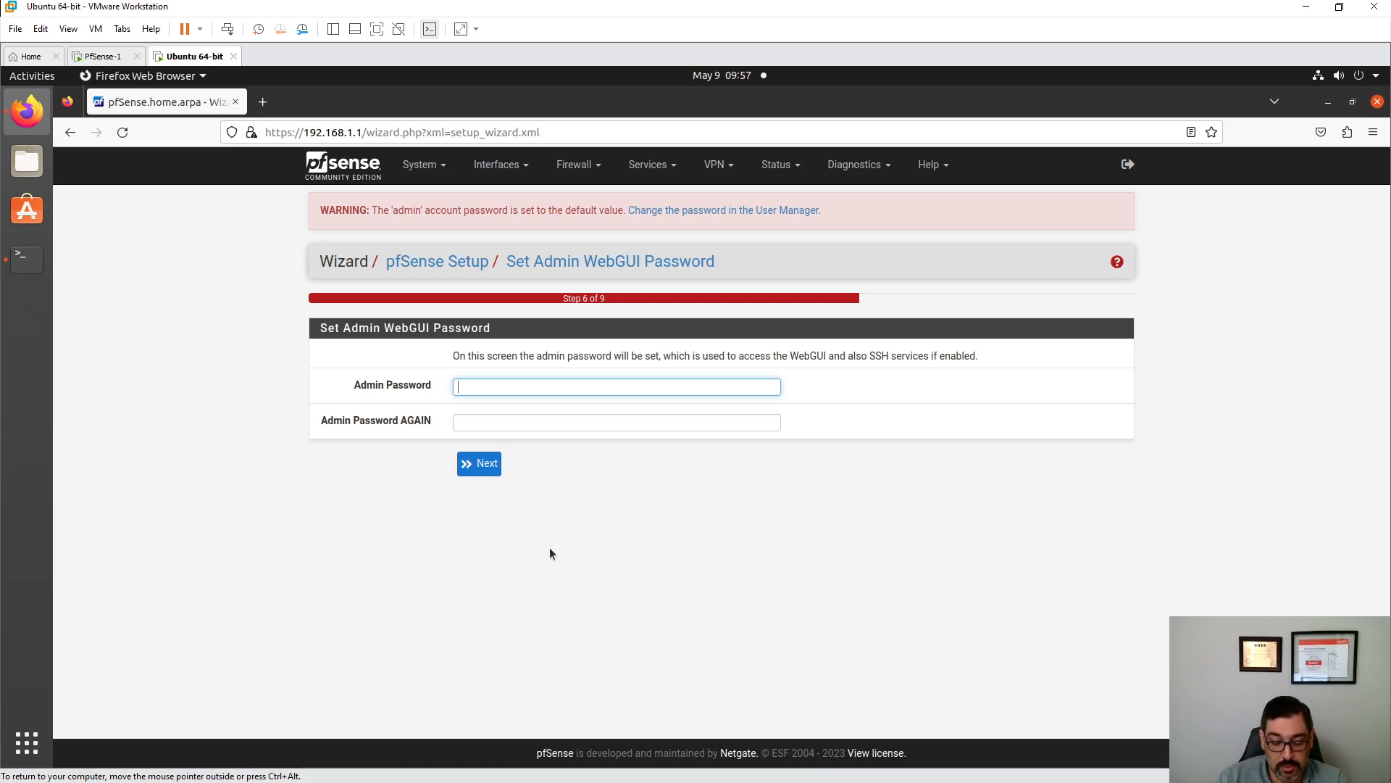
pyautogui.write('•••••••••')
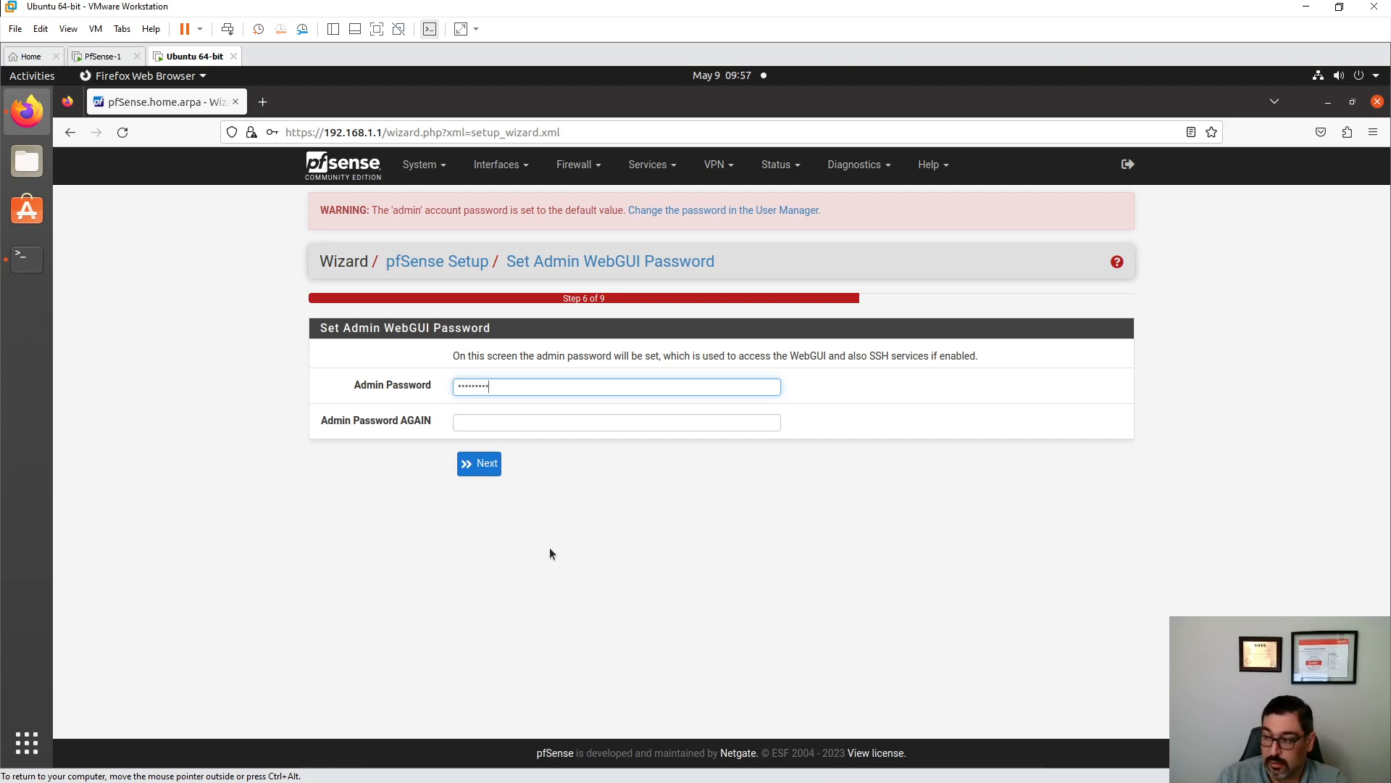
pyautogui.write('••••••')
pyautogui.press('Tab')
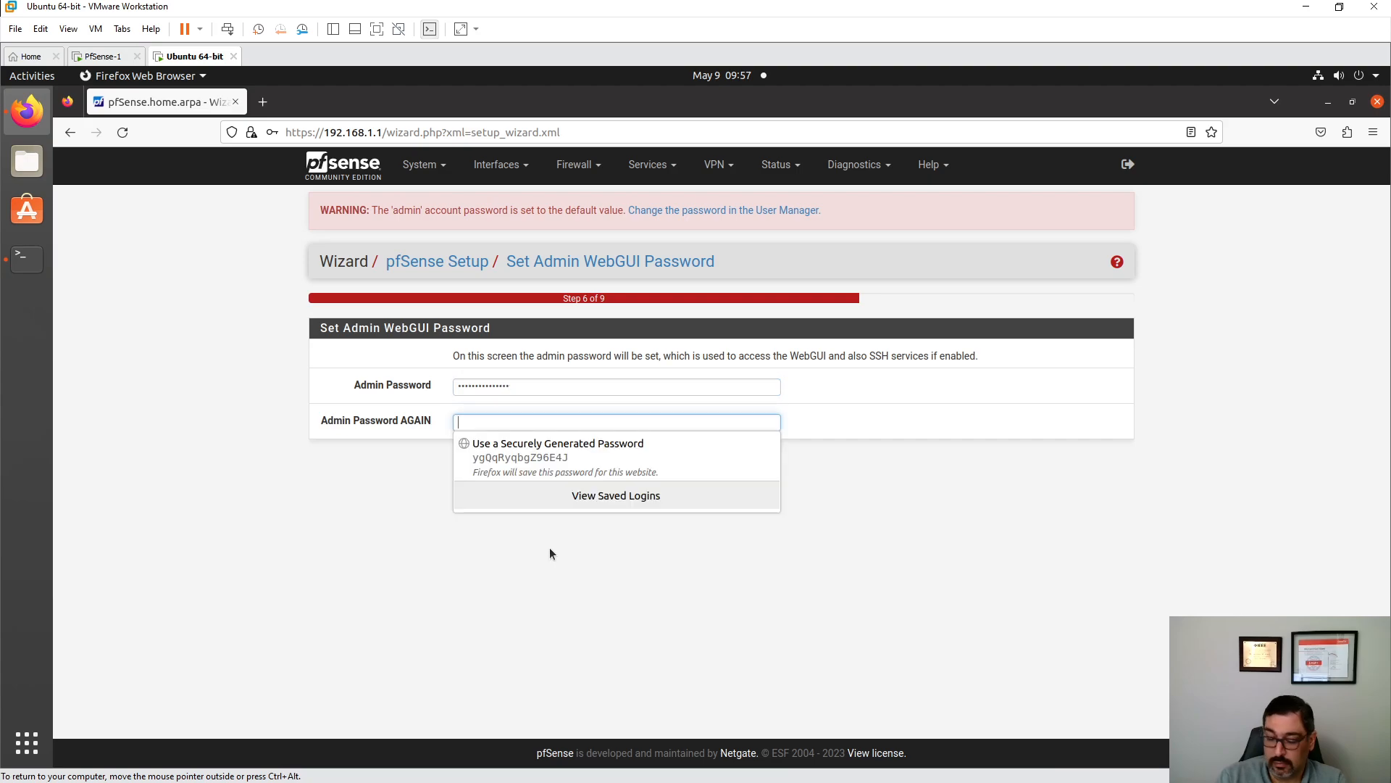
pyautogui.write('•••••••••••••••')
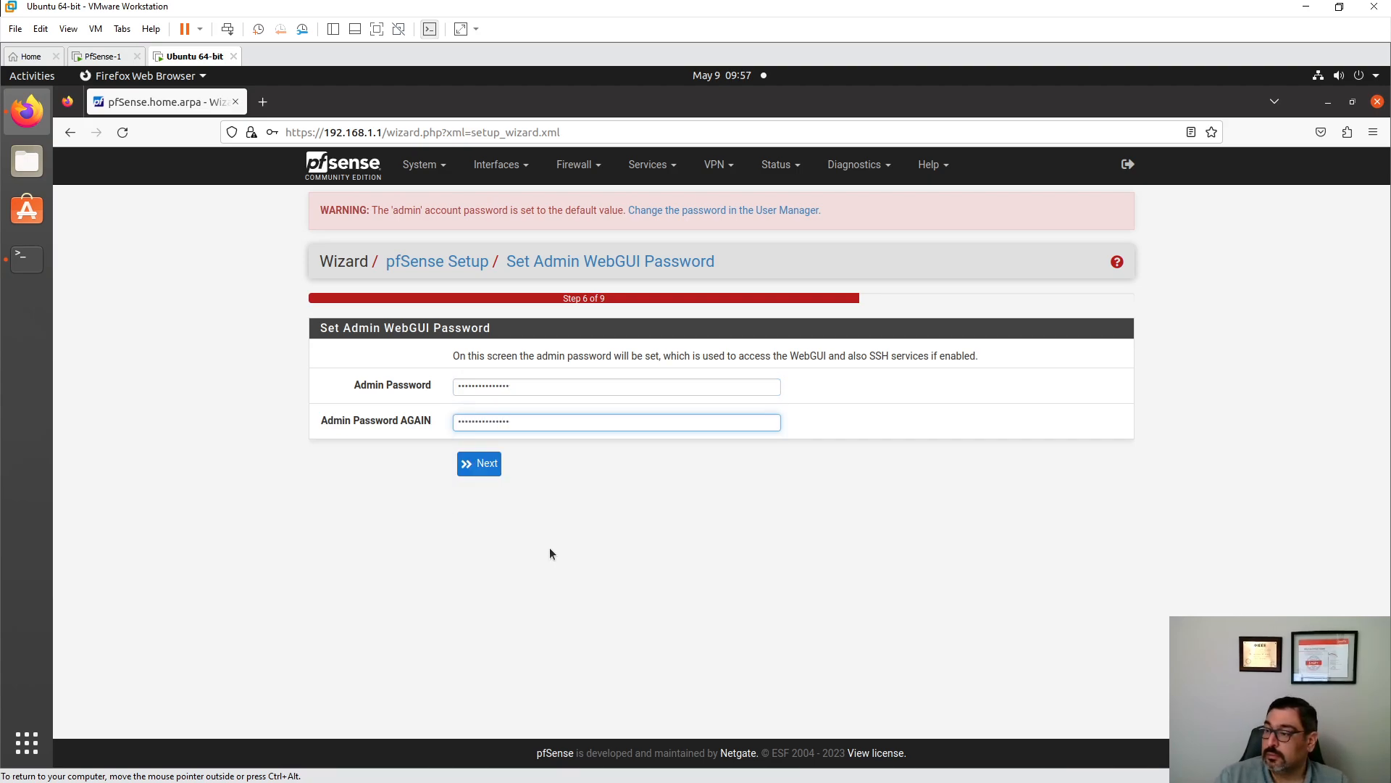
pyautogui.click(473, 468)
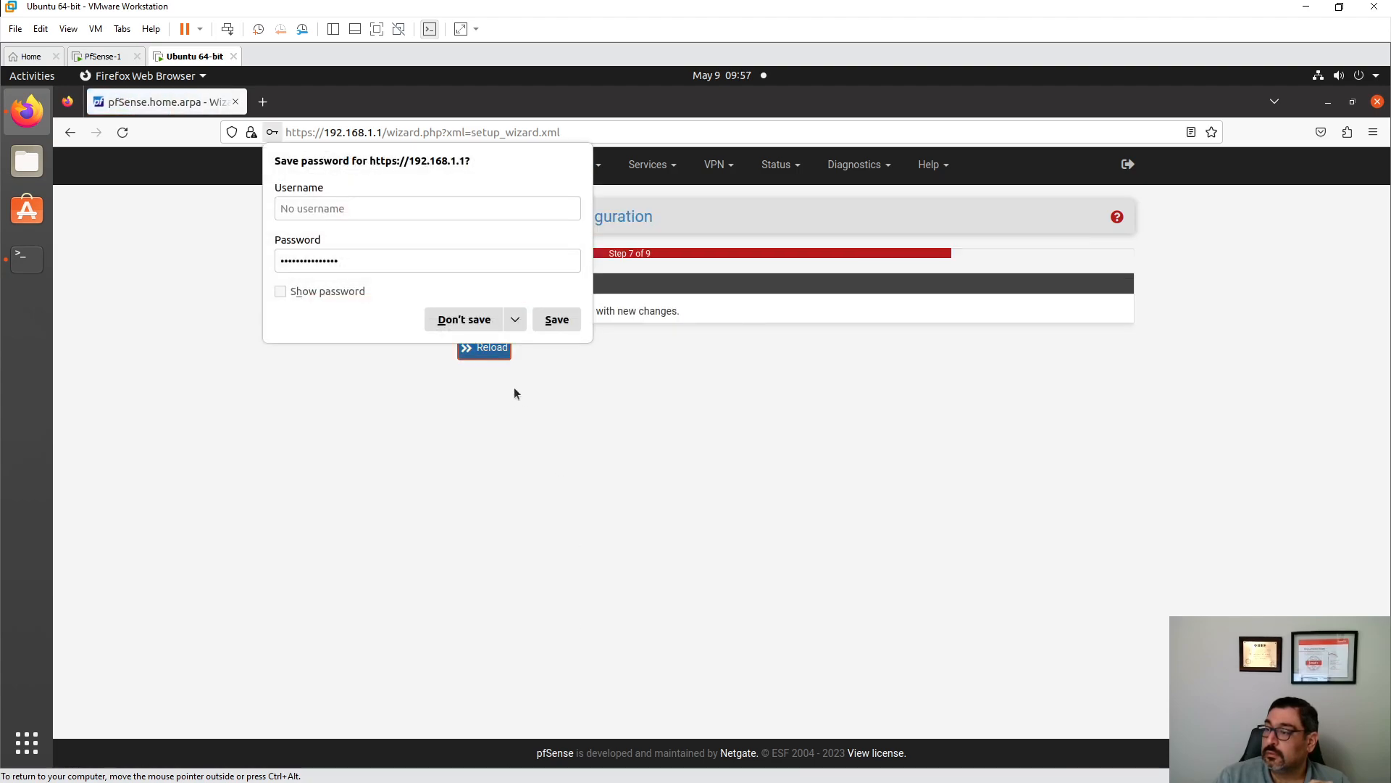
pyautogui.click(464, 320)
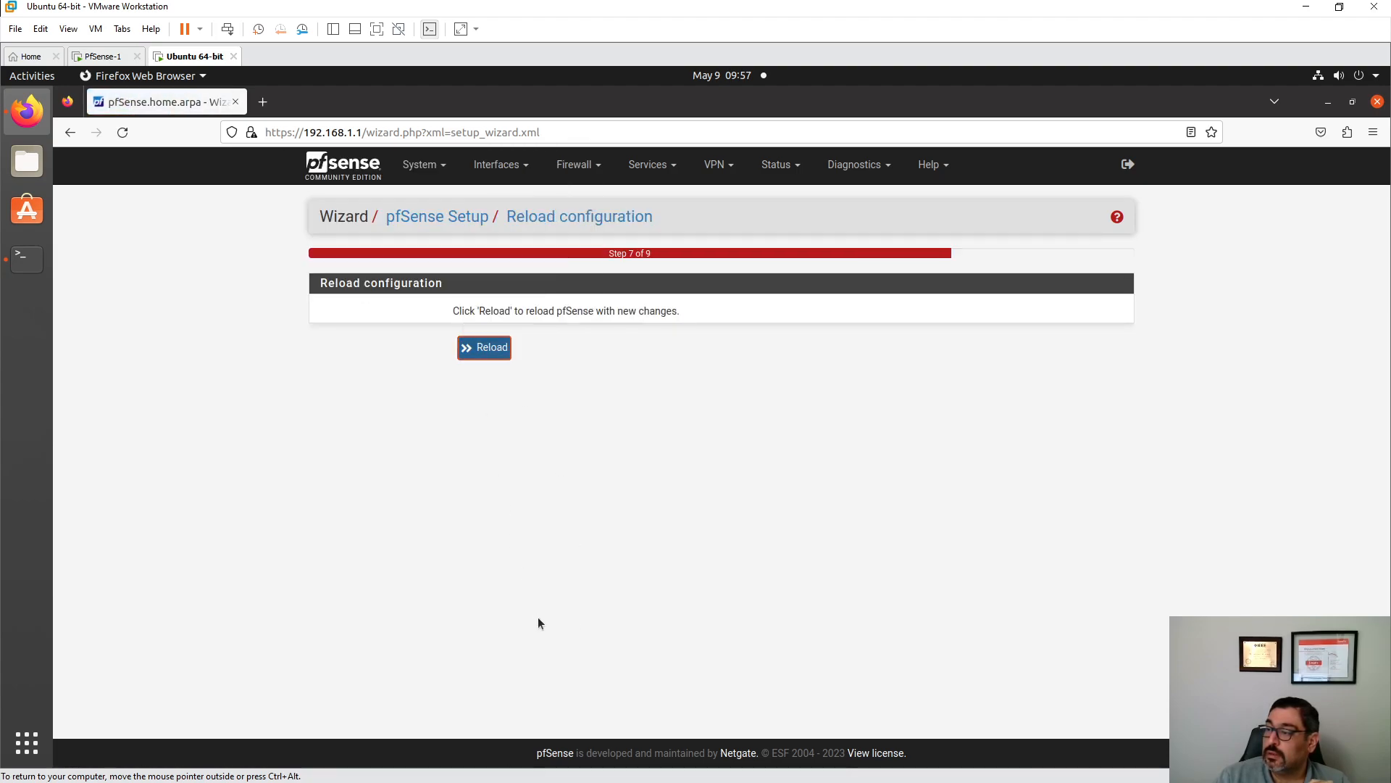
pyautogui.click(486, 348)
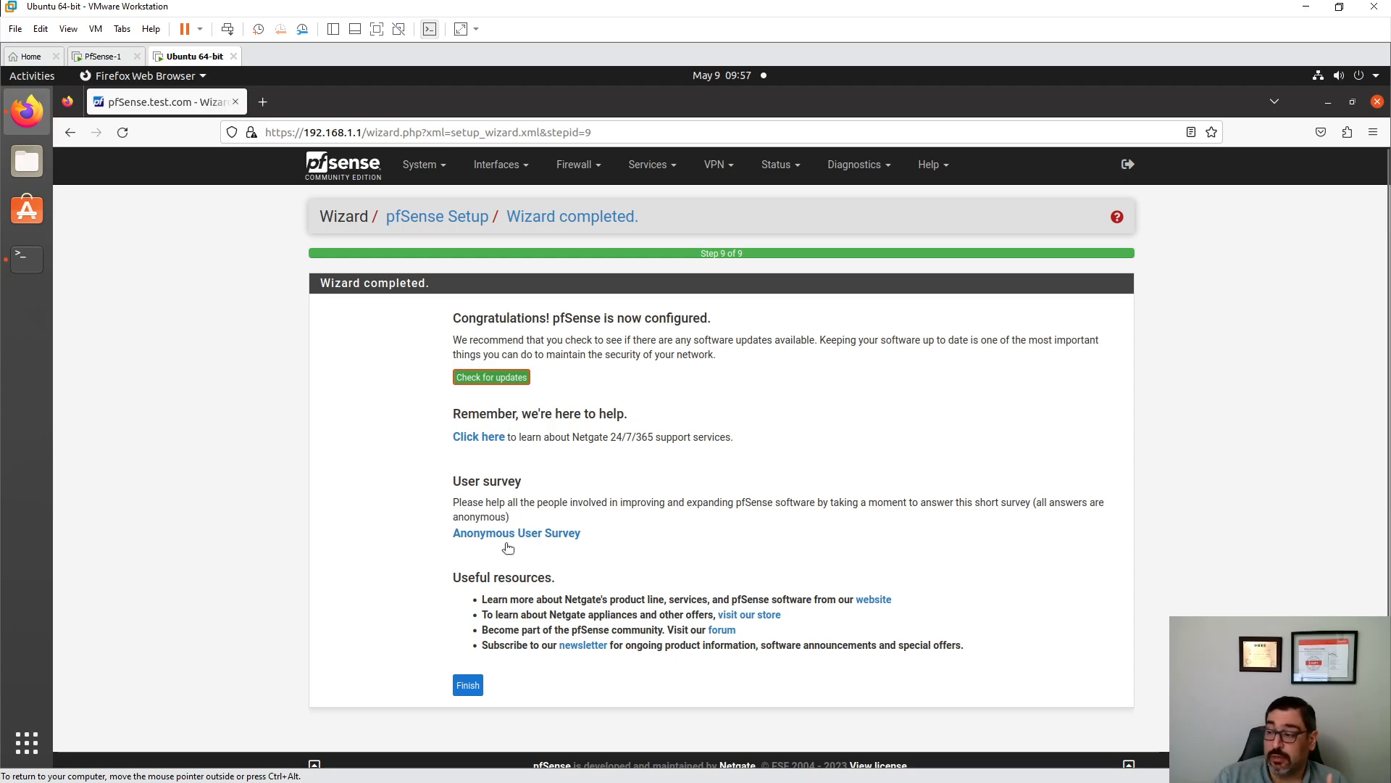
# - Complete the setup wizard, accept the copyright notice and dismiss the survey to reach the dashboard
pyautogui.click(468, 684)
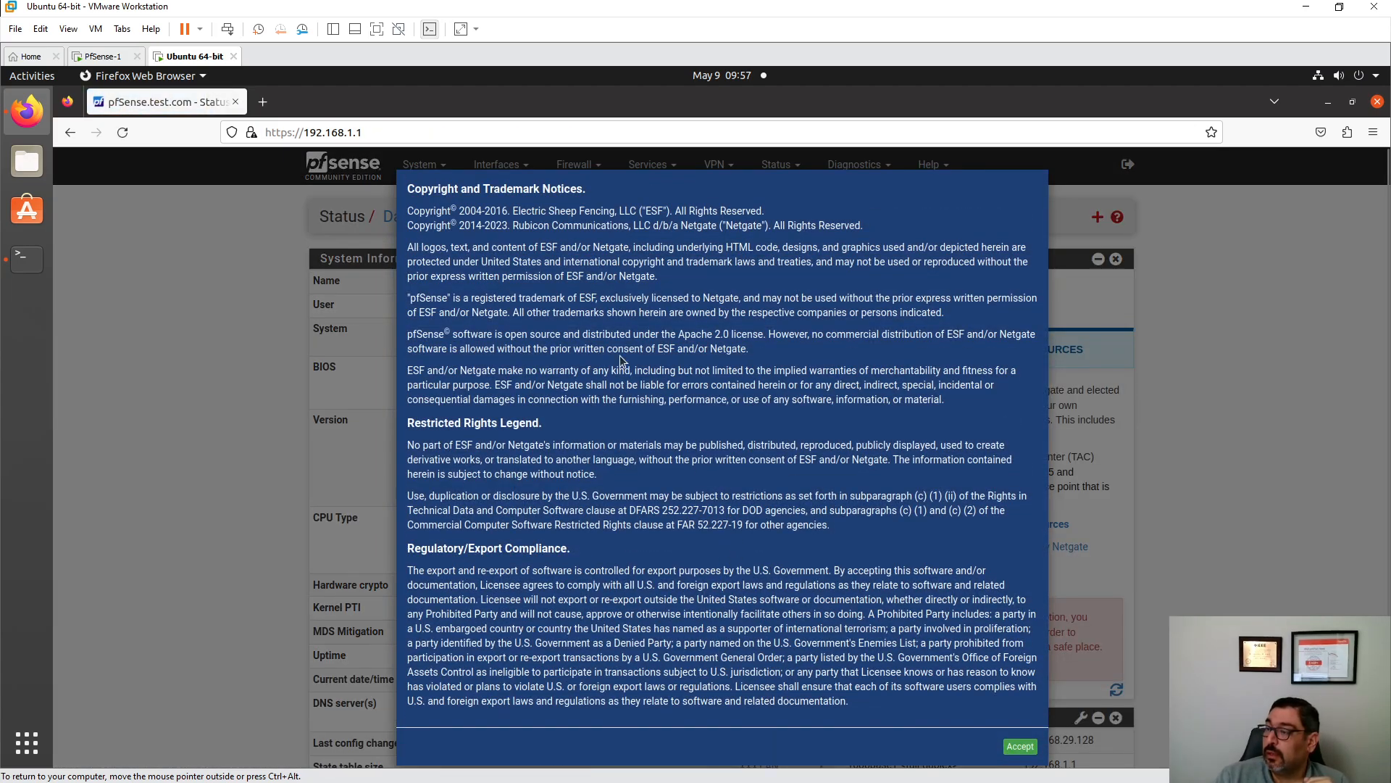
pyautogui.click(1020, 747)
pyautogui.click(1024, 317)
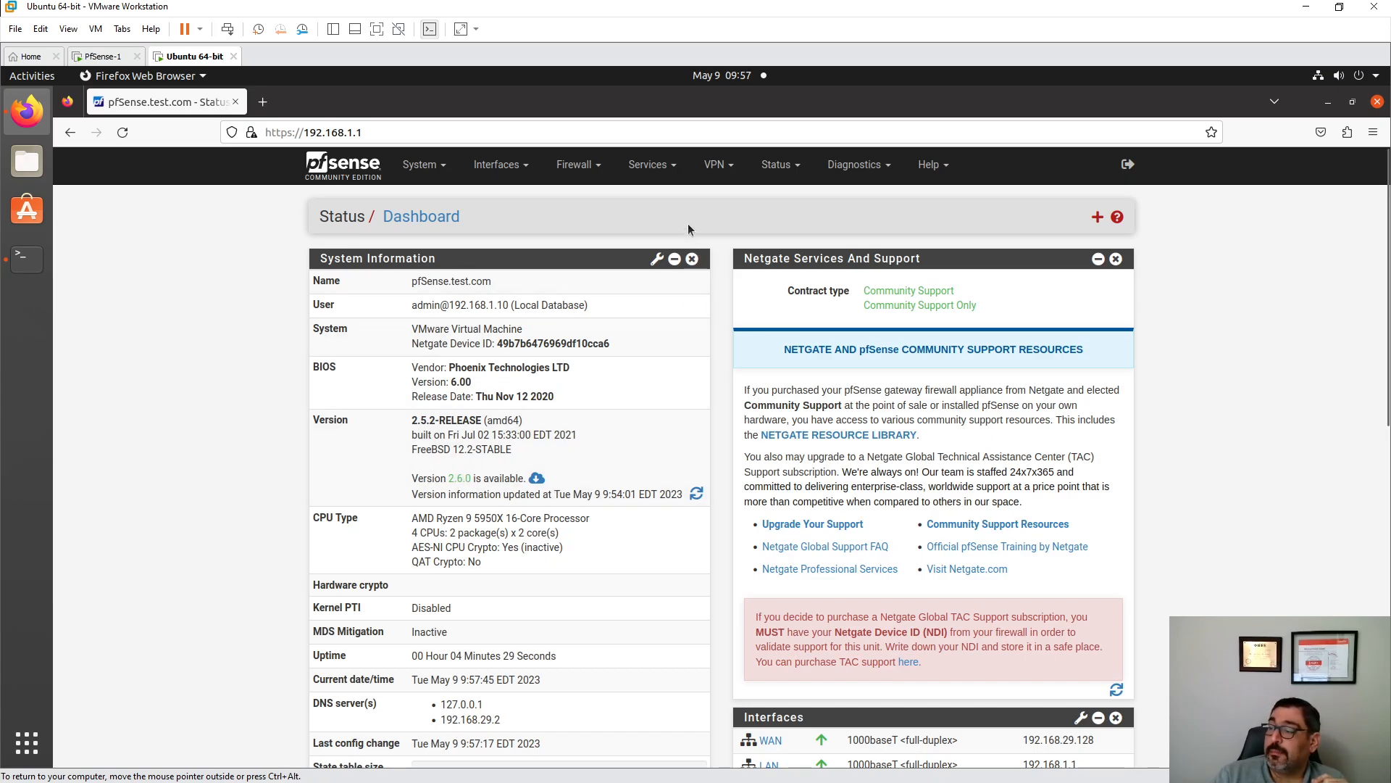
pyautogui.click(589, 165)
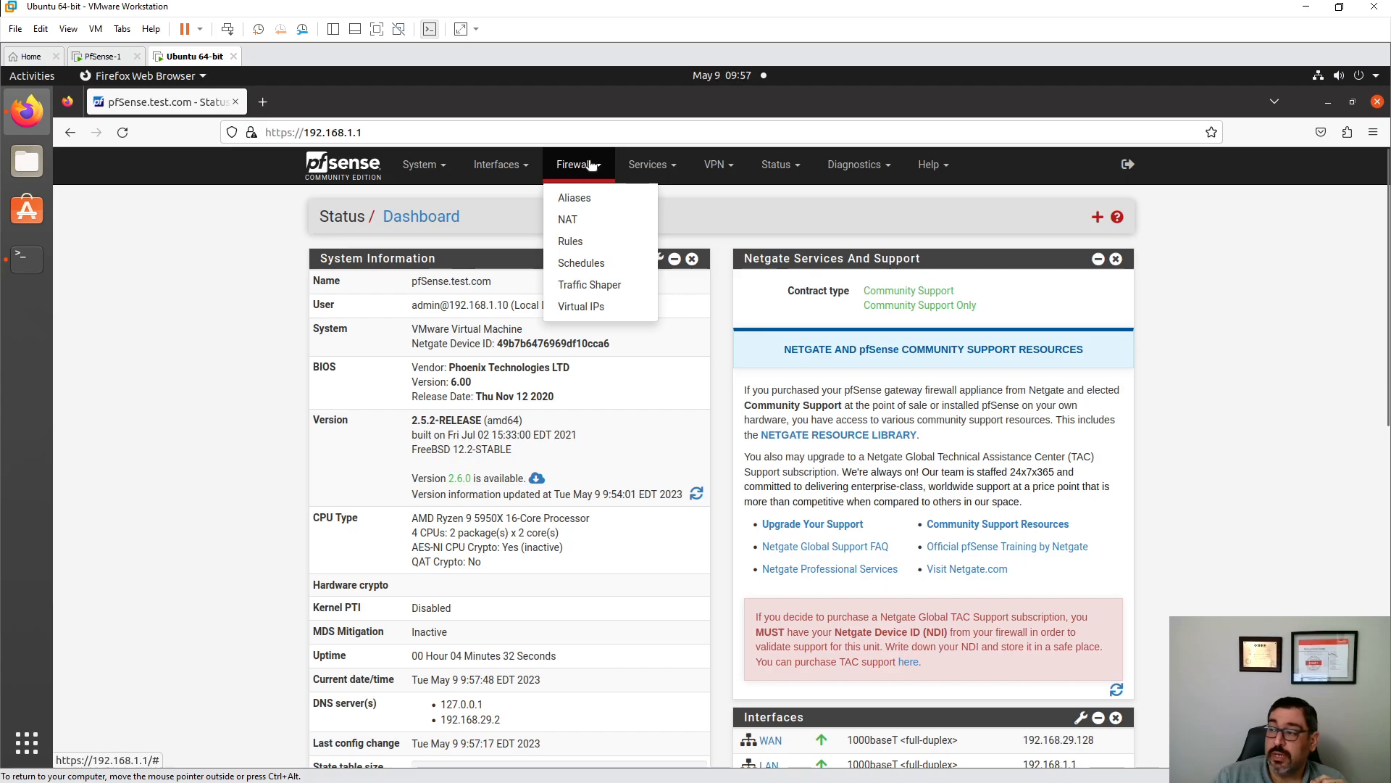
# - Show the Firewall Rules page and compare the LAN and WAN tabs, ending on LAN
pyautogui.click(582, 243)
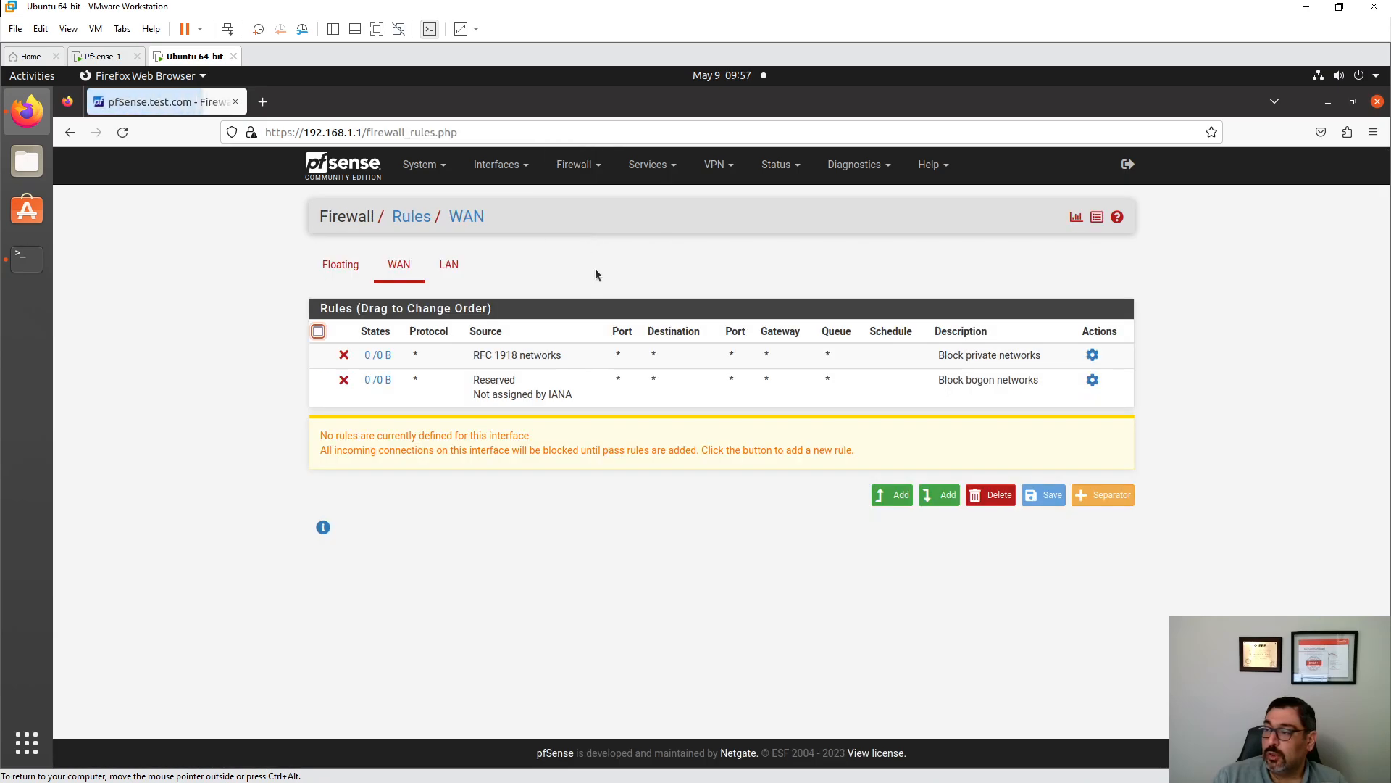
pyautogui.click(443, 266)
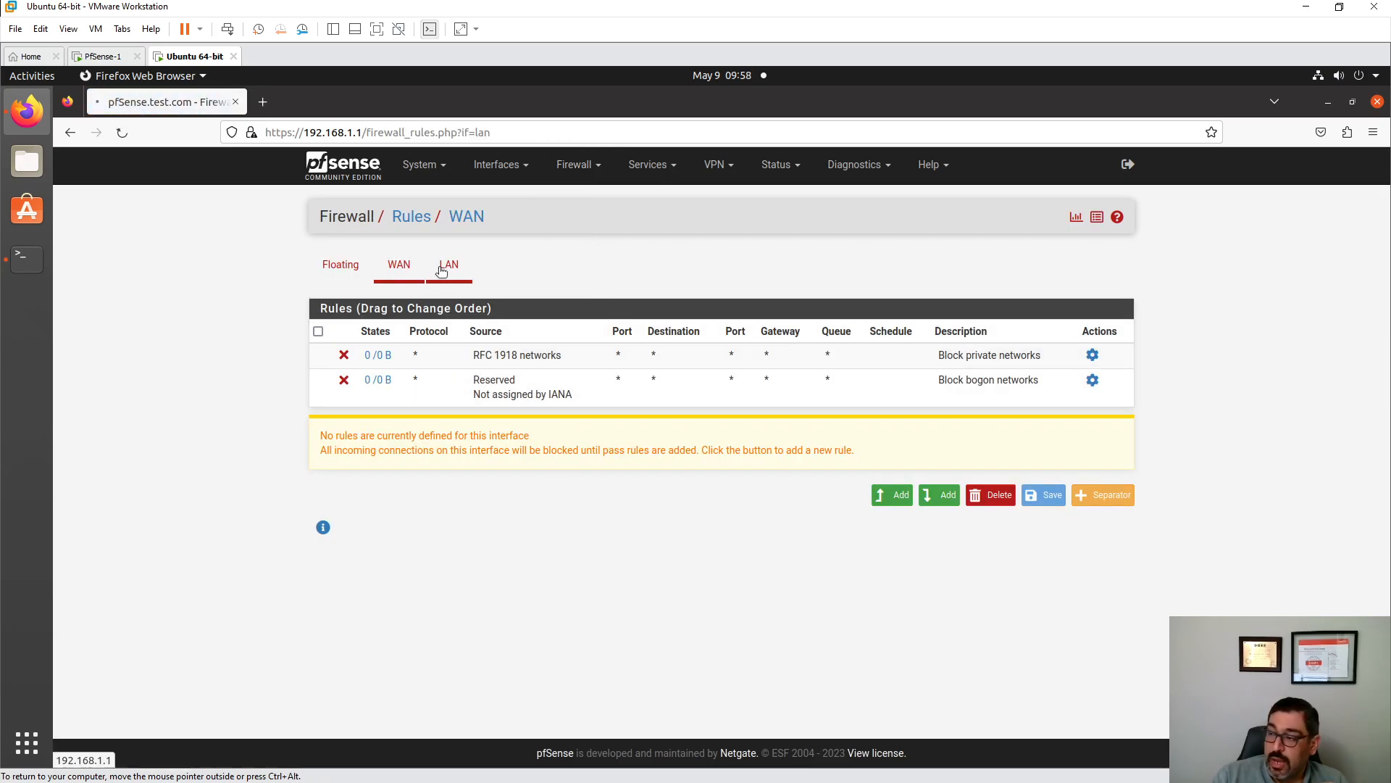
pyautogui.click(398, 267)
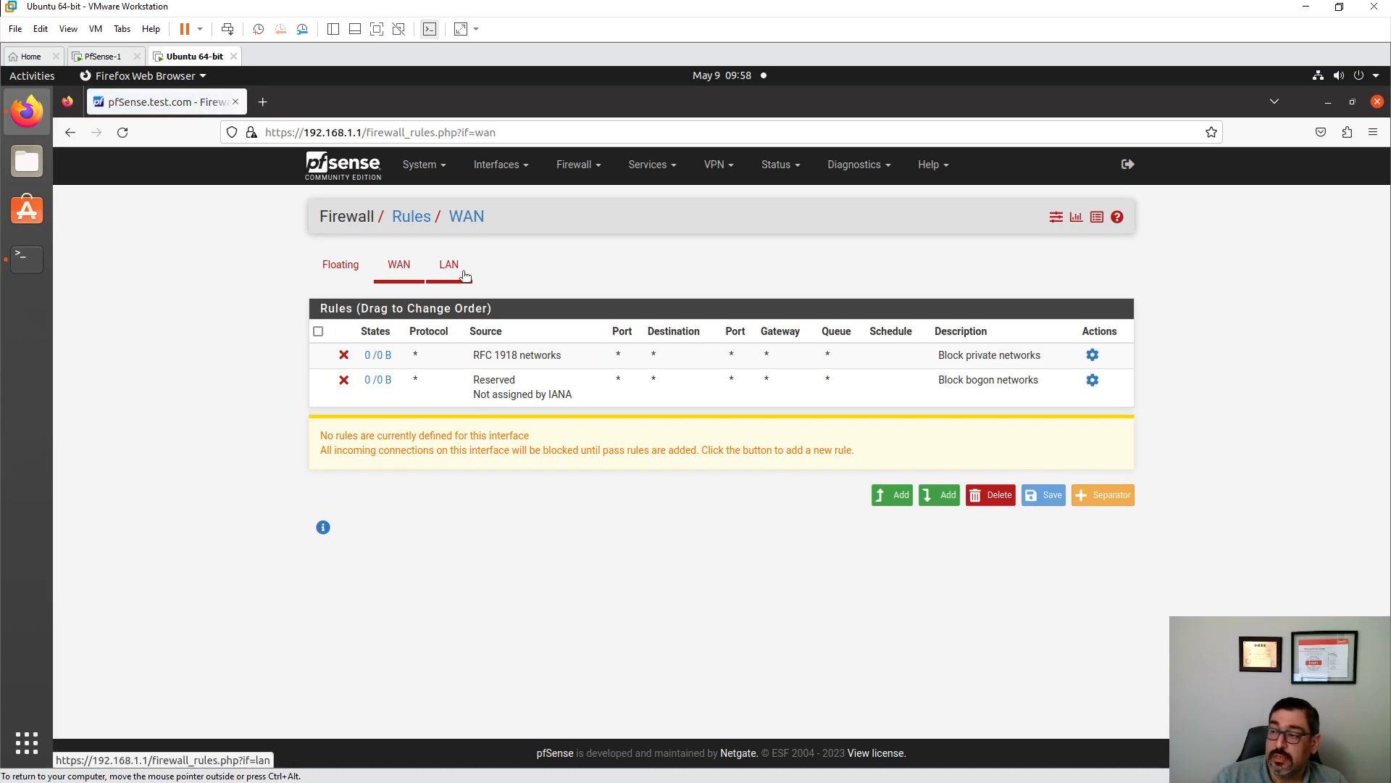
pyautogui.click(464, 274)
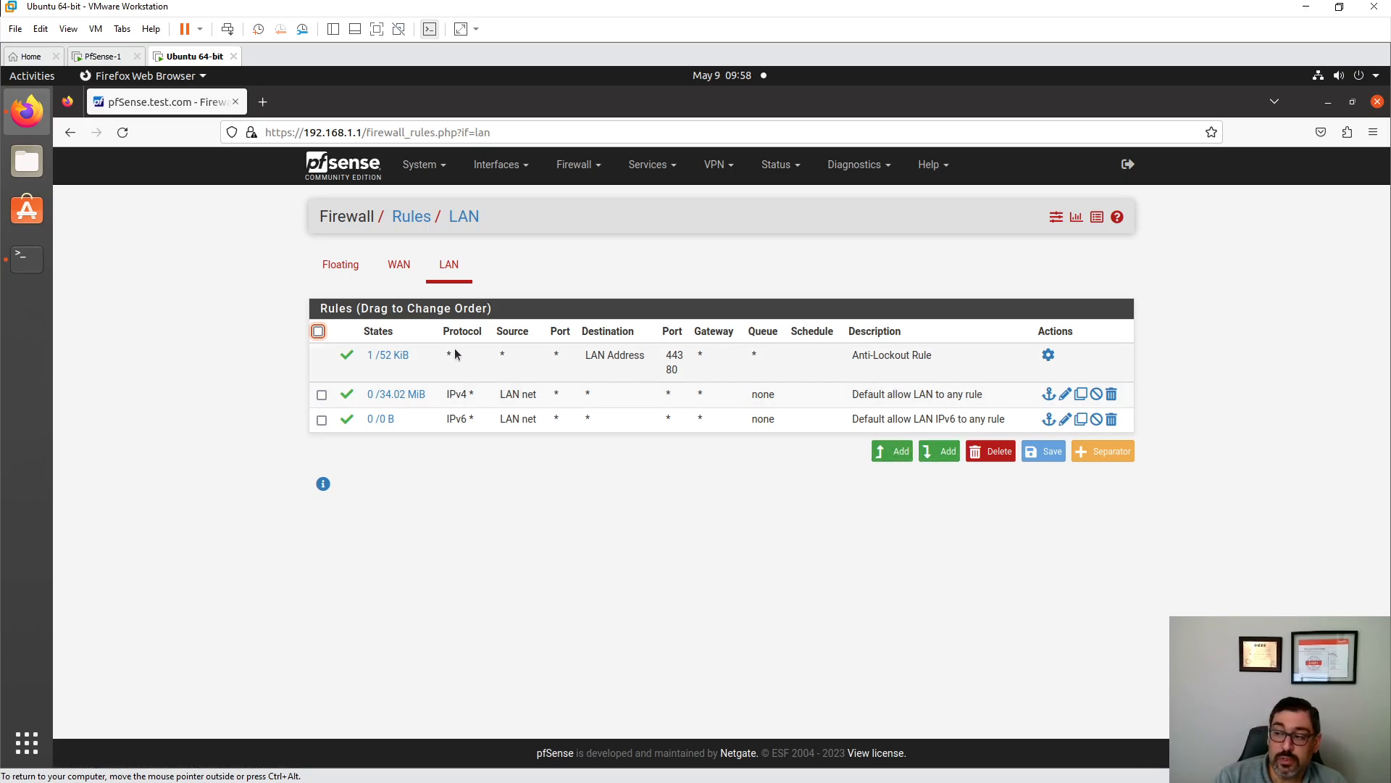
pyautogui.moveTo(348, 366)
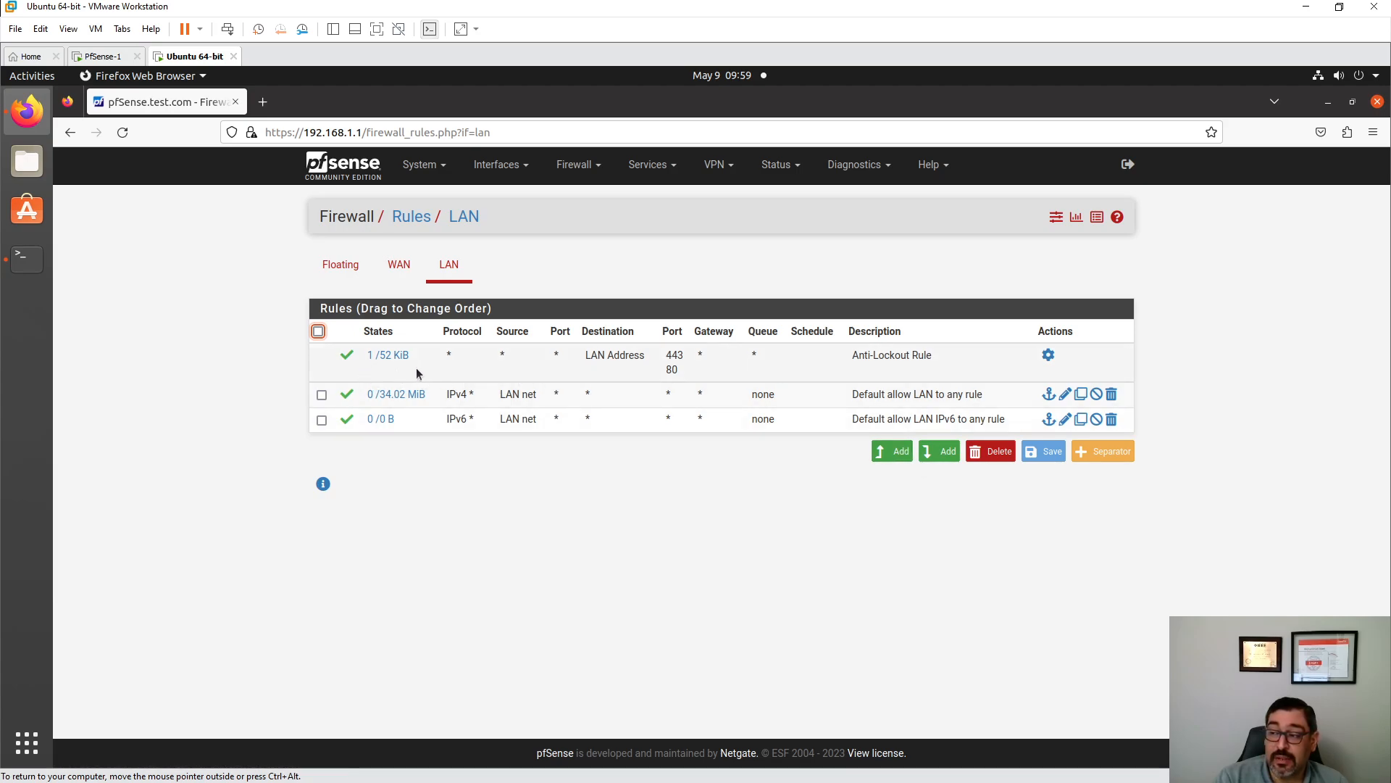
pyautogui.moveTo(397, 356)
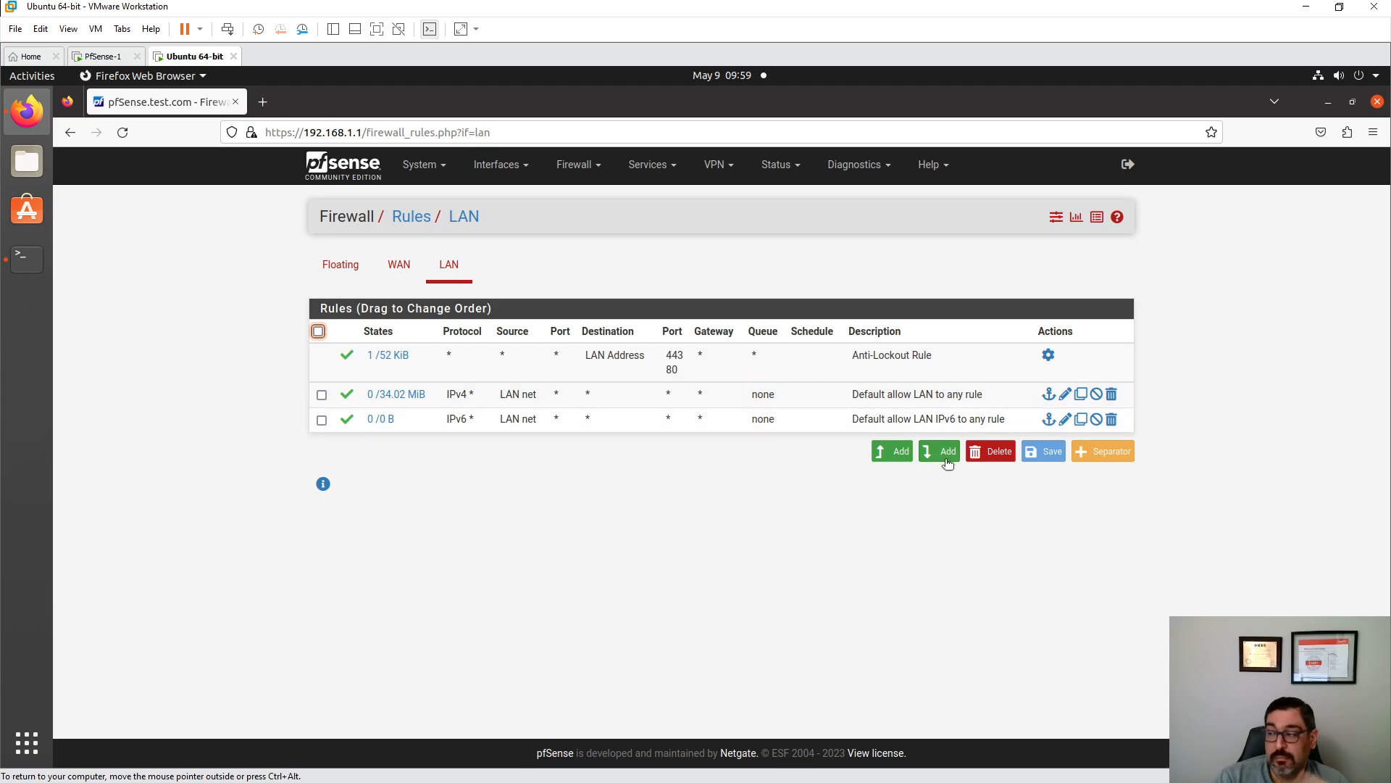
# - Draft a new top LAN rule with action Block and protocol ICMP, then return to the terminal
pyautogui.click(892, 451)
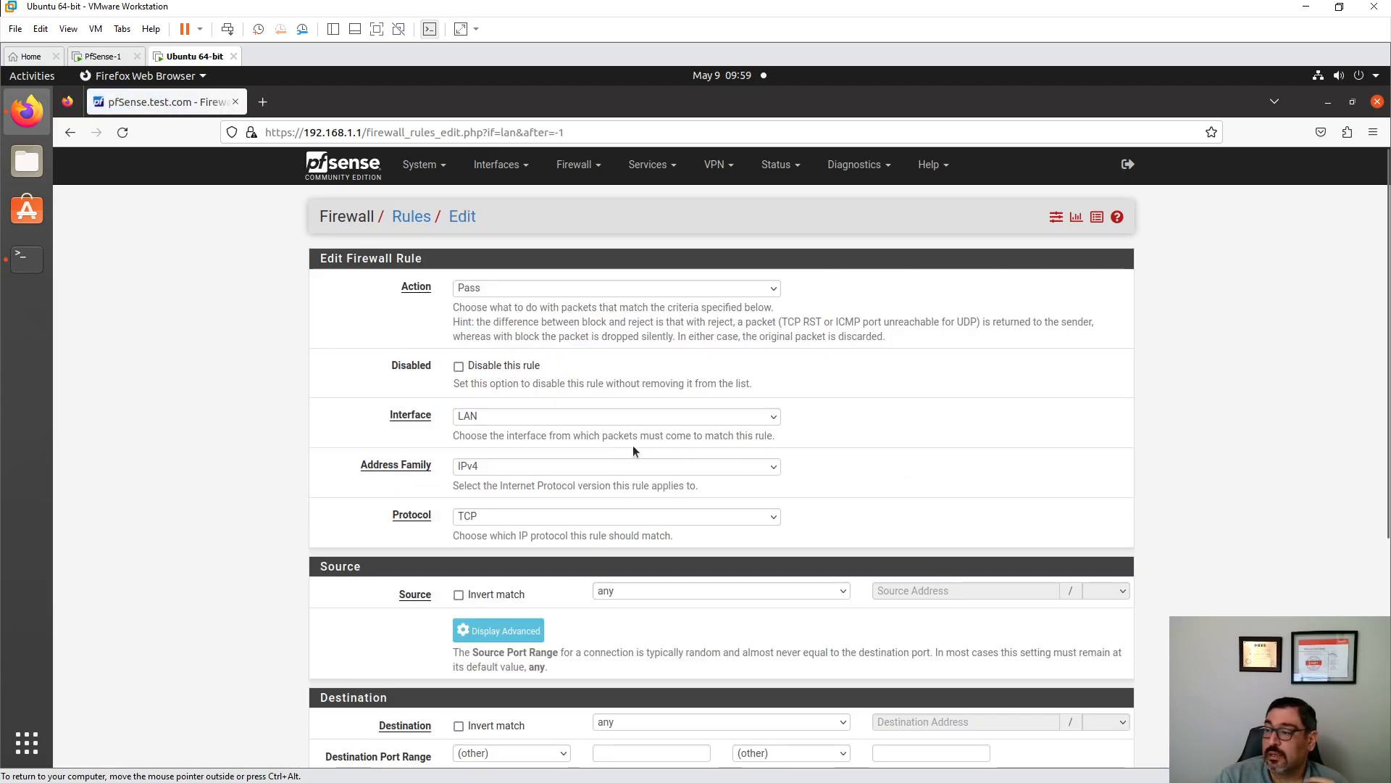
pyautogui.click(515, 294)
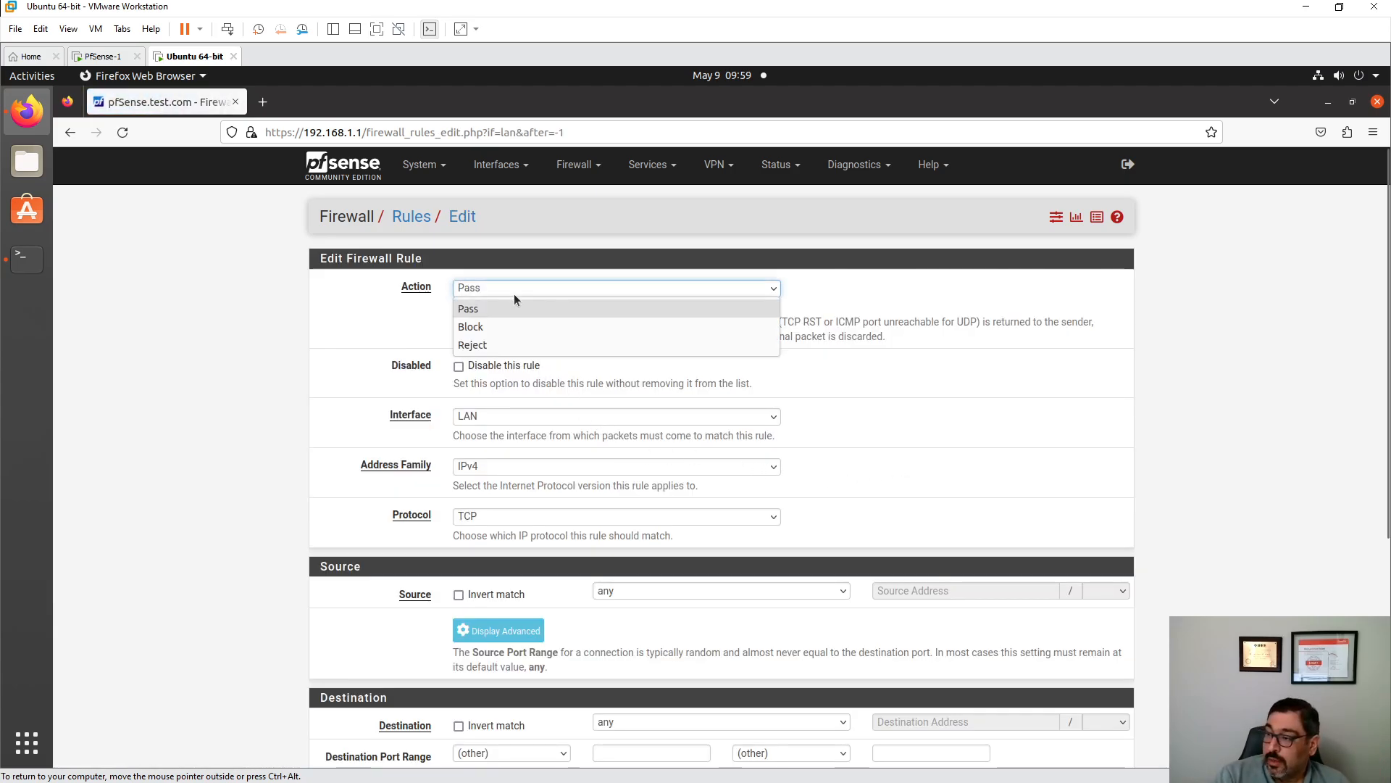
pyautogui.click(497, 327)
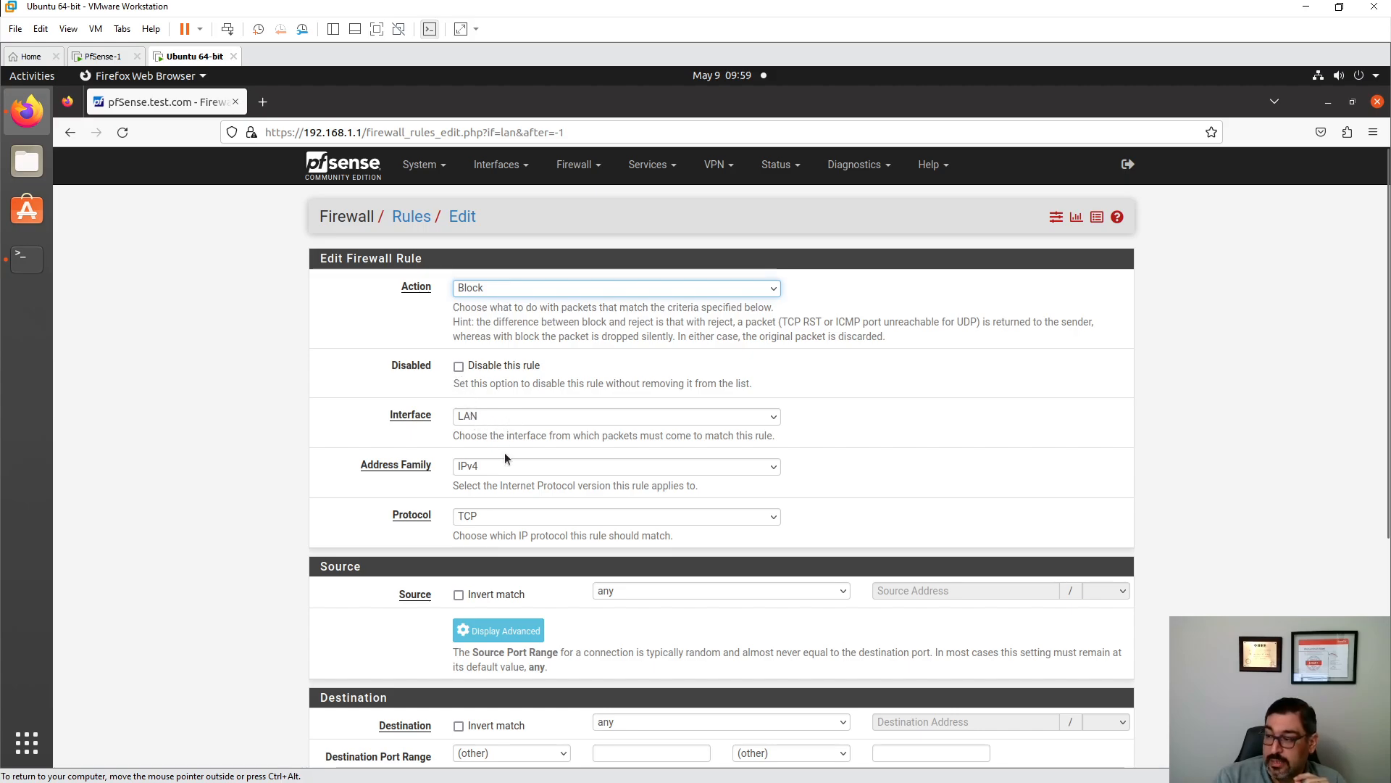
pyautogui.scroll(-2, 535, 463)
pyautogui.click(477, 354)
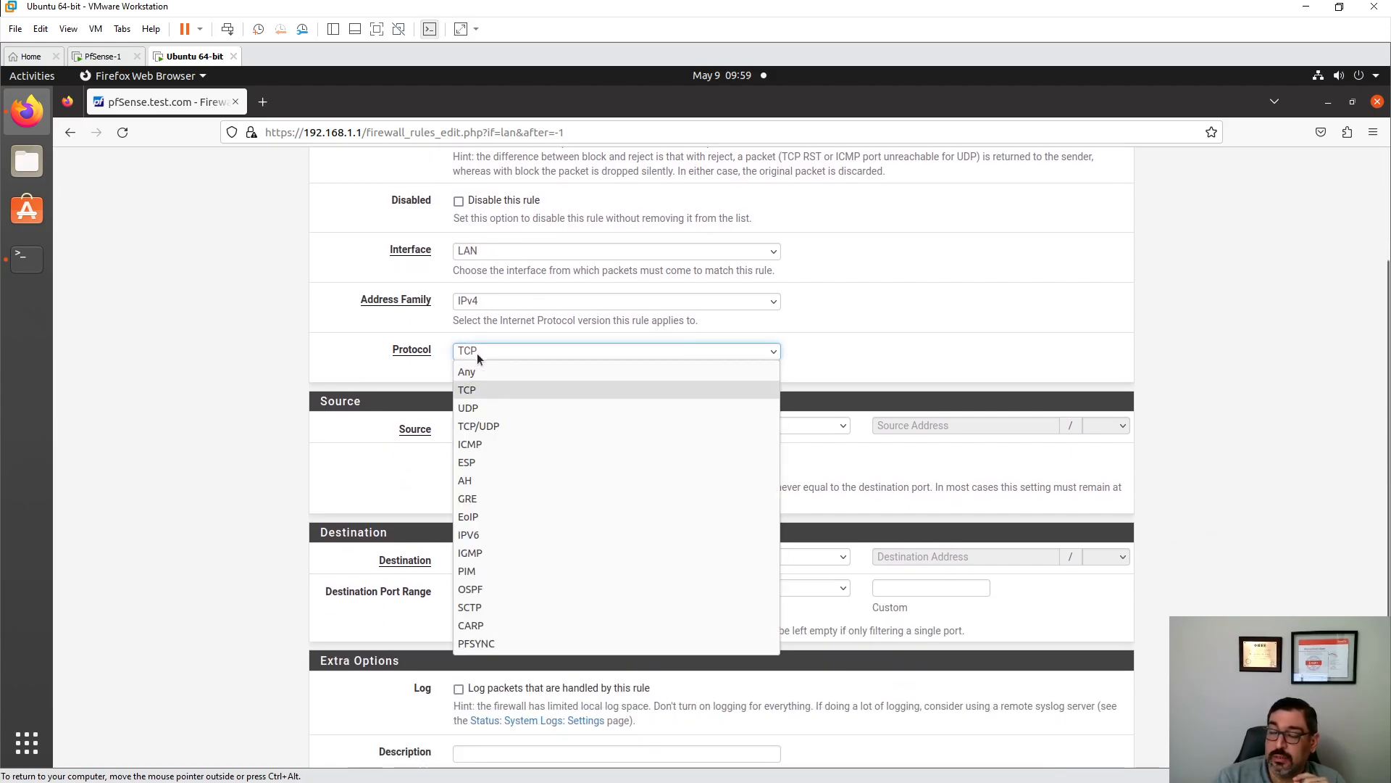
pyautogui.click(489, 445)
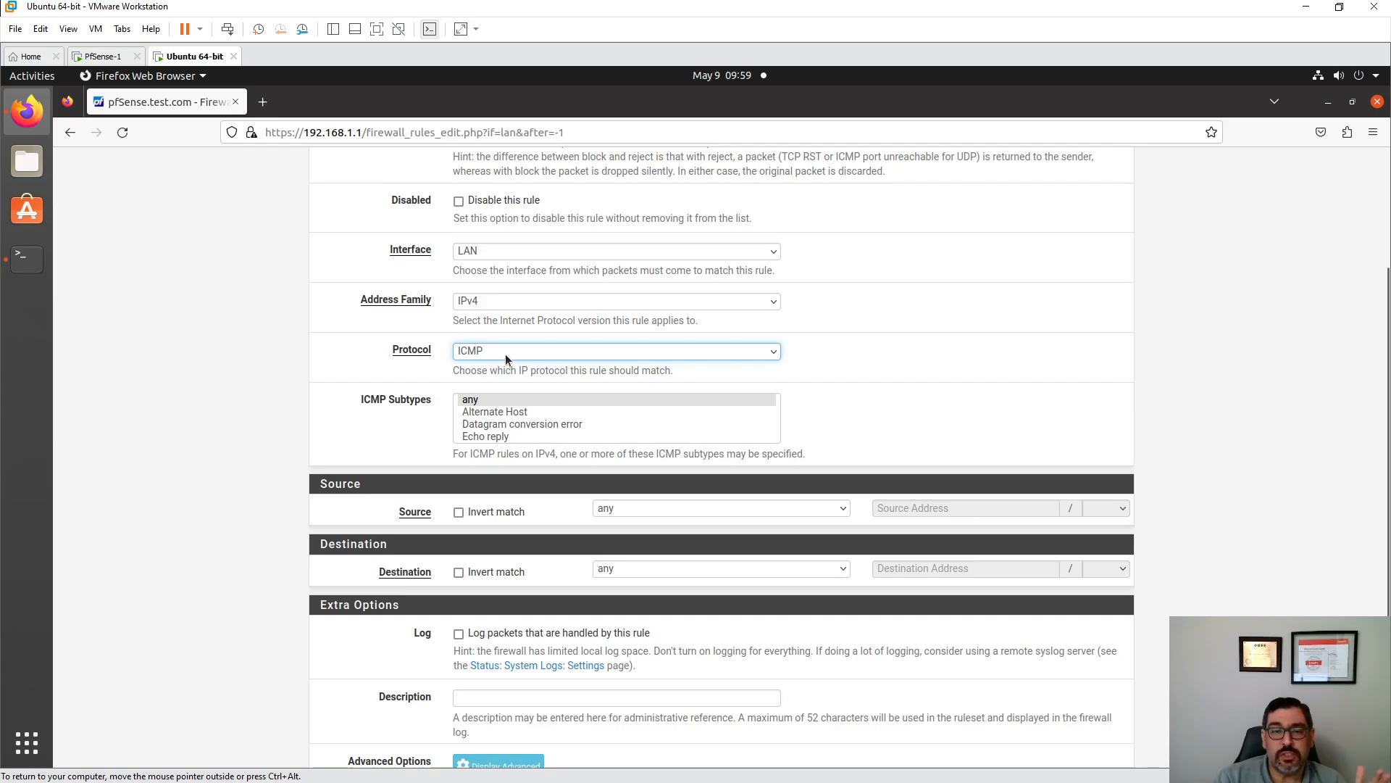
pyautogui.click(27, 258)
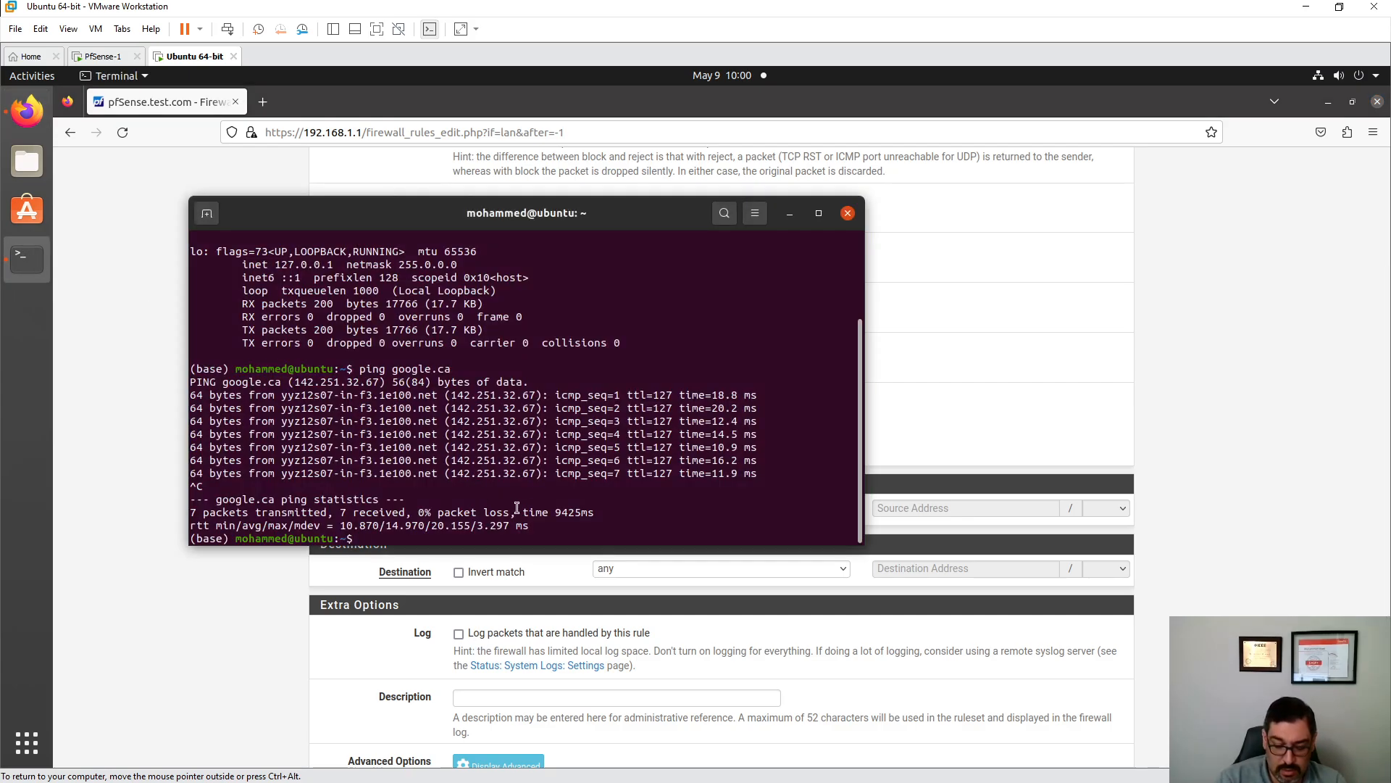
# - Resolve youtube.com with dig and copy the returned address 142.251.32.78
pyautogui.write('dig youtube.com')
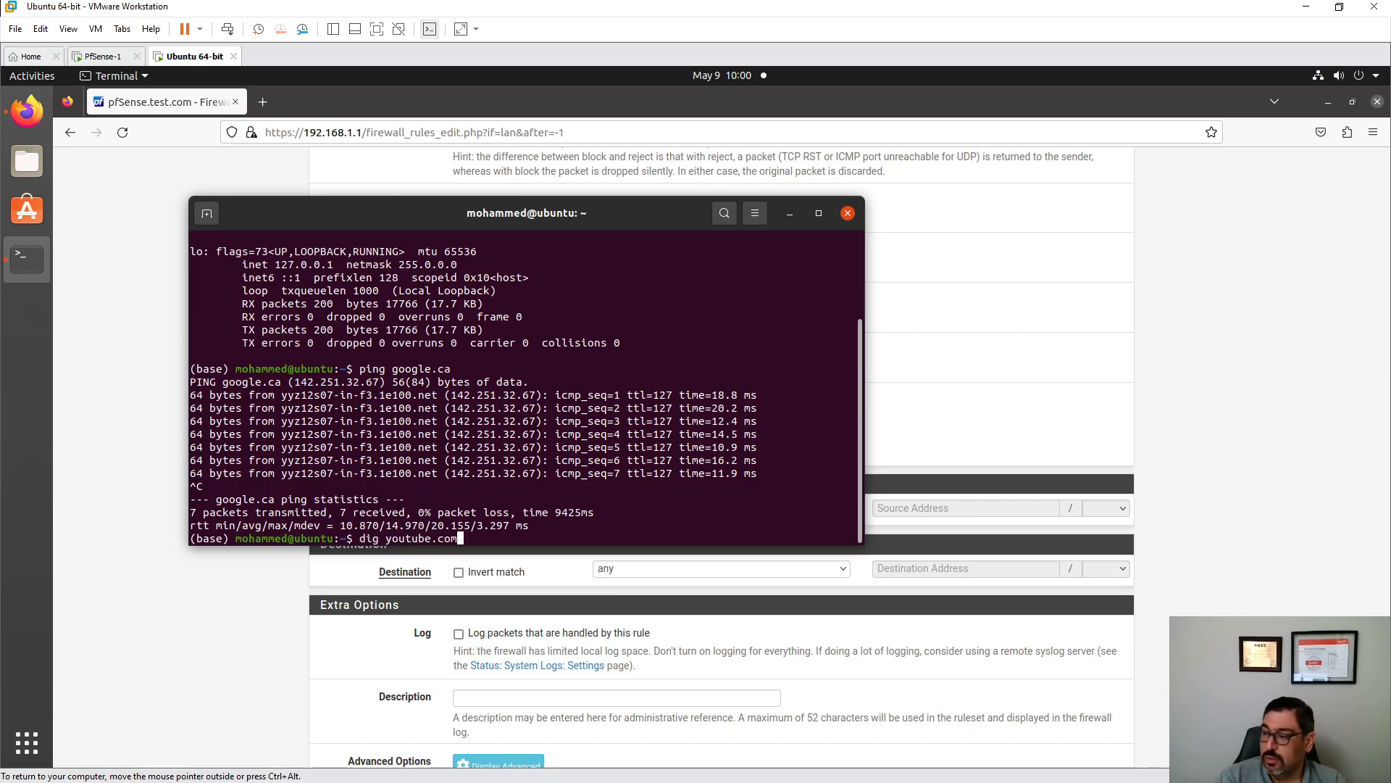
pyautogui.press('Return')
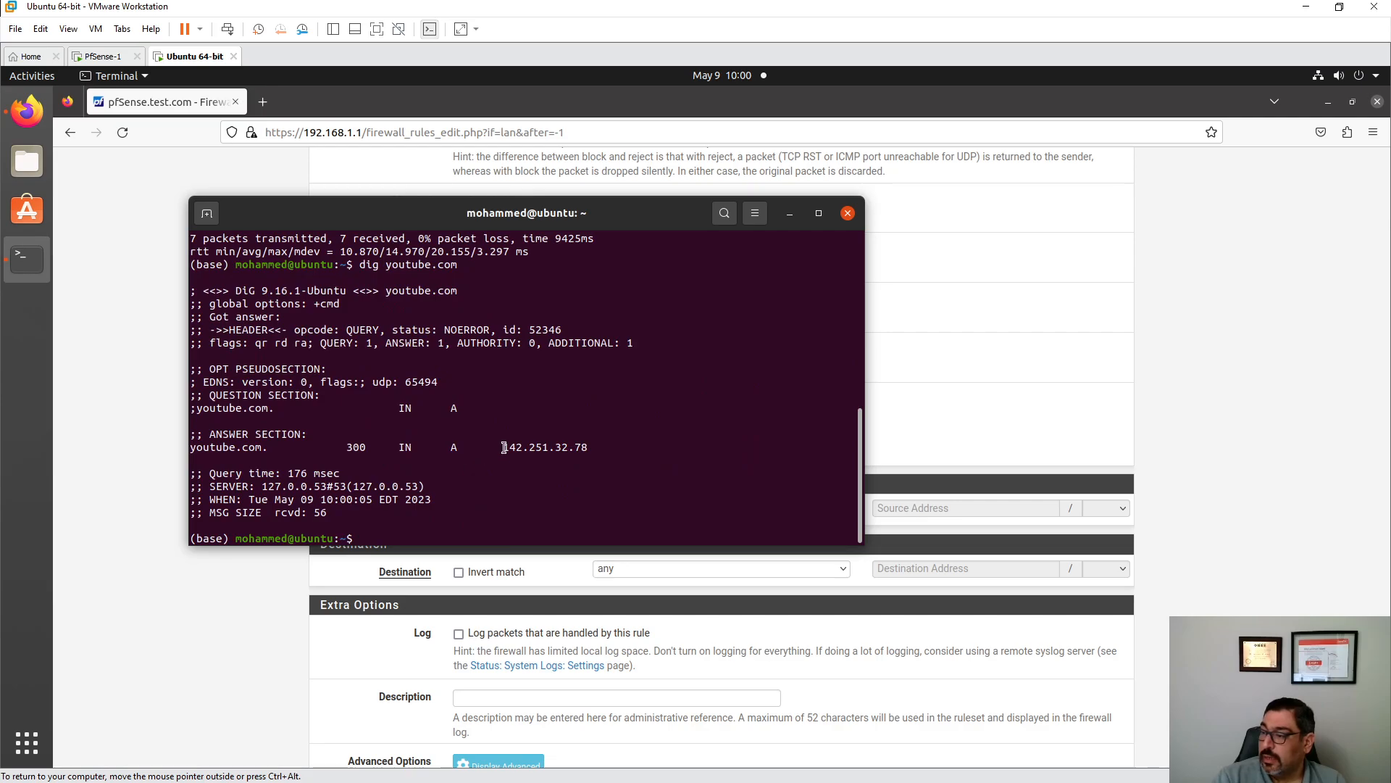
pyautogui.moveTo(503, 447); pyautogui.dragTo(585, 448)
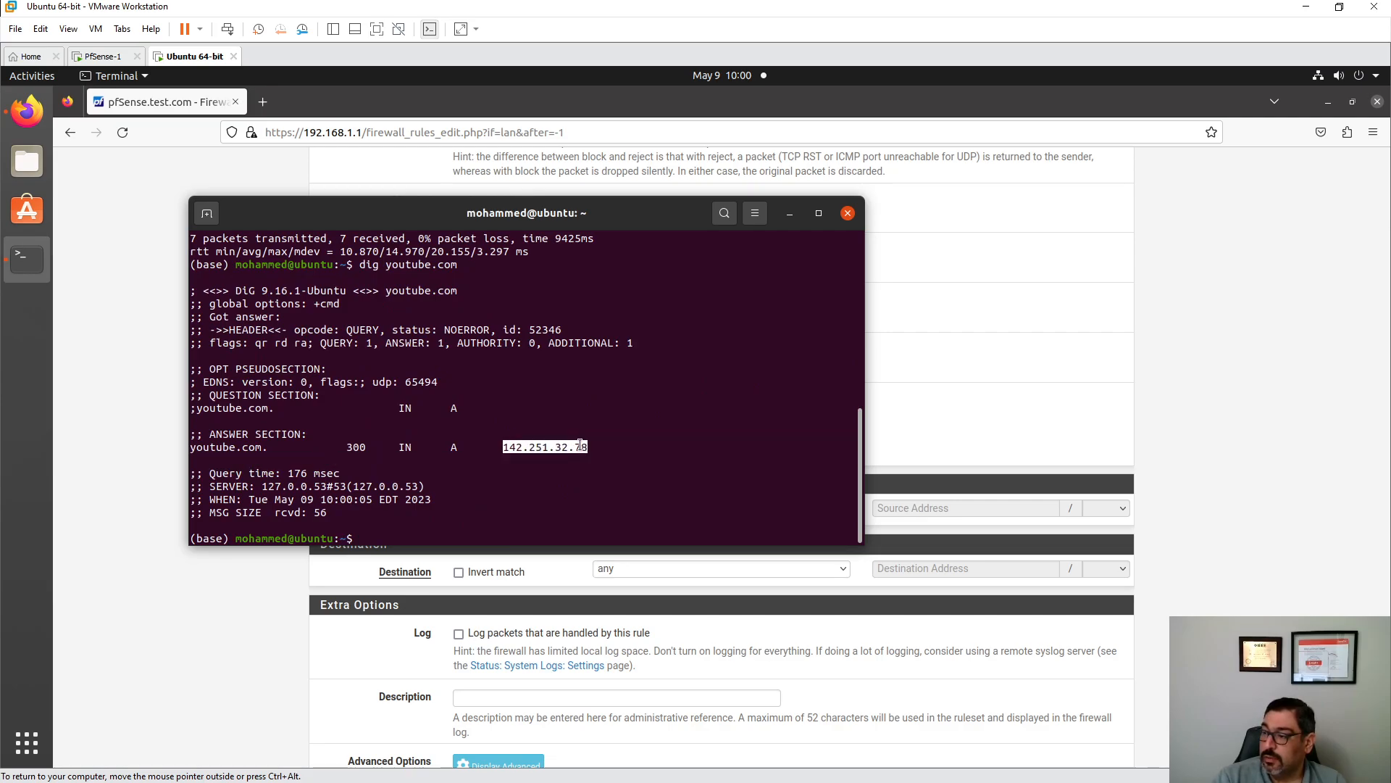
pyautogui.rightClick(584, 449)
pyautogui.click(608, 475)
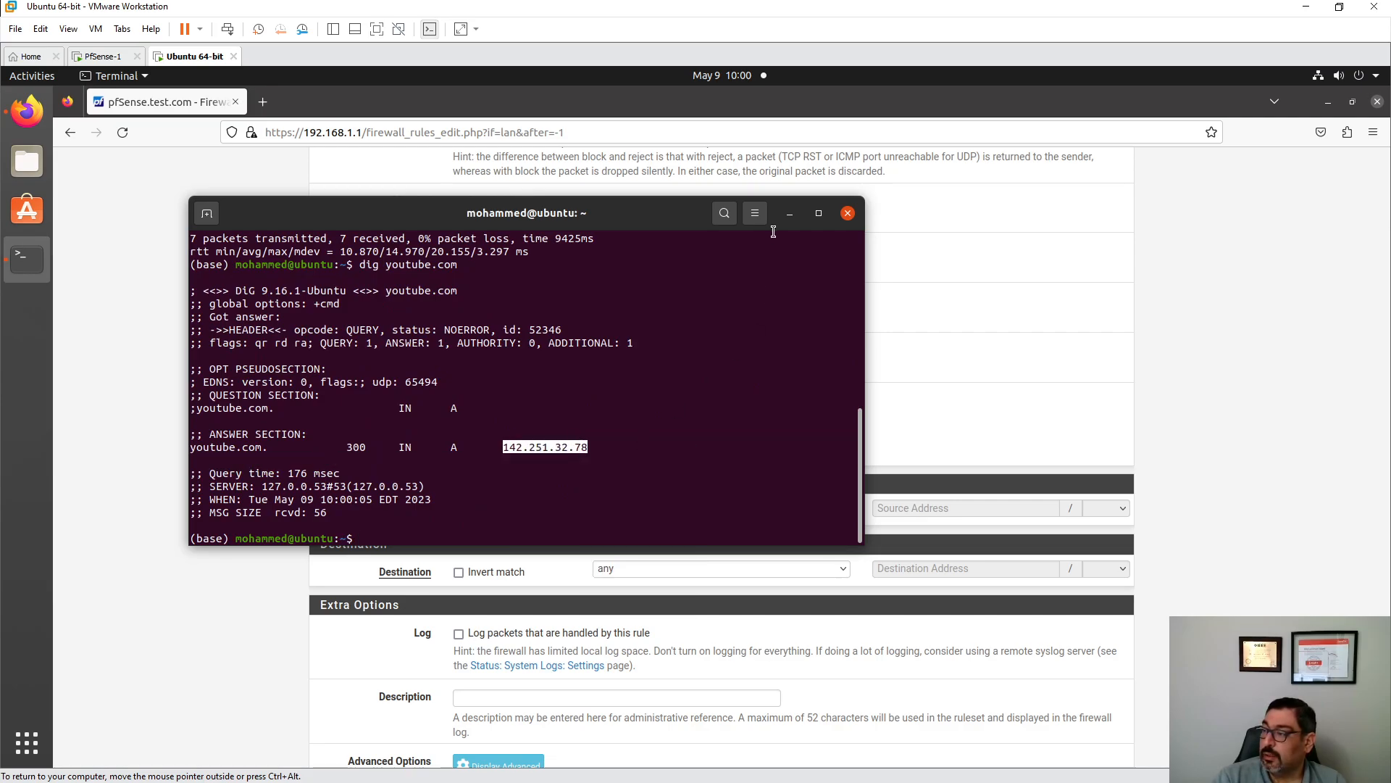
pyautogui.click(789, 213)
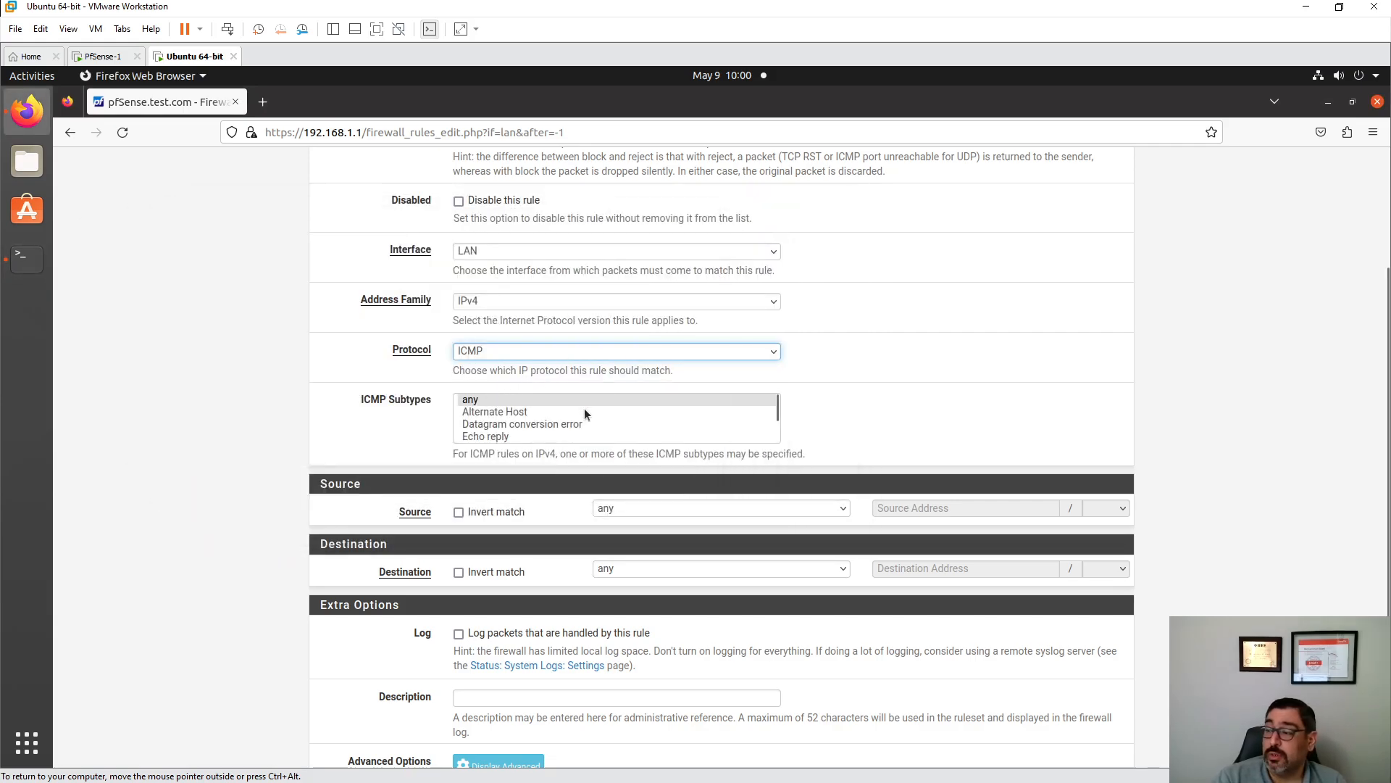
# - Set ICMP subtype any, source LAN net and destination single host 142.251.32.78
pyautogui.scroll(-2, 533, 402)
pyautogui.scroll(2, 529, 406)
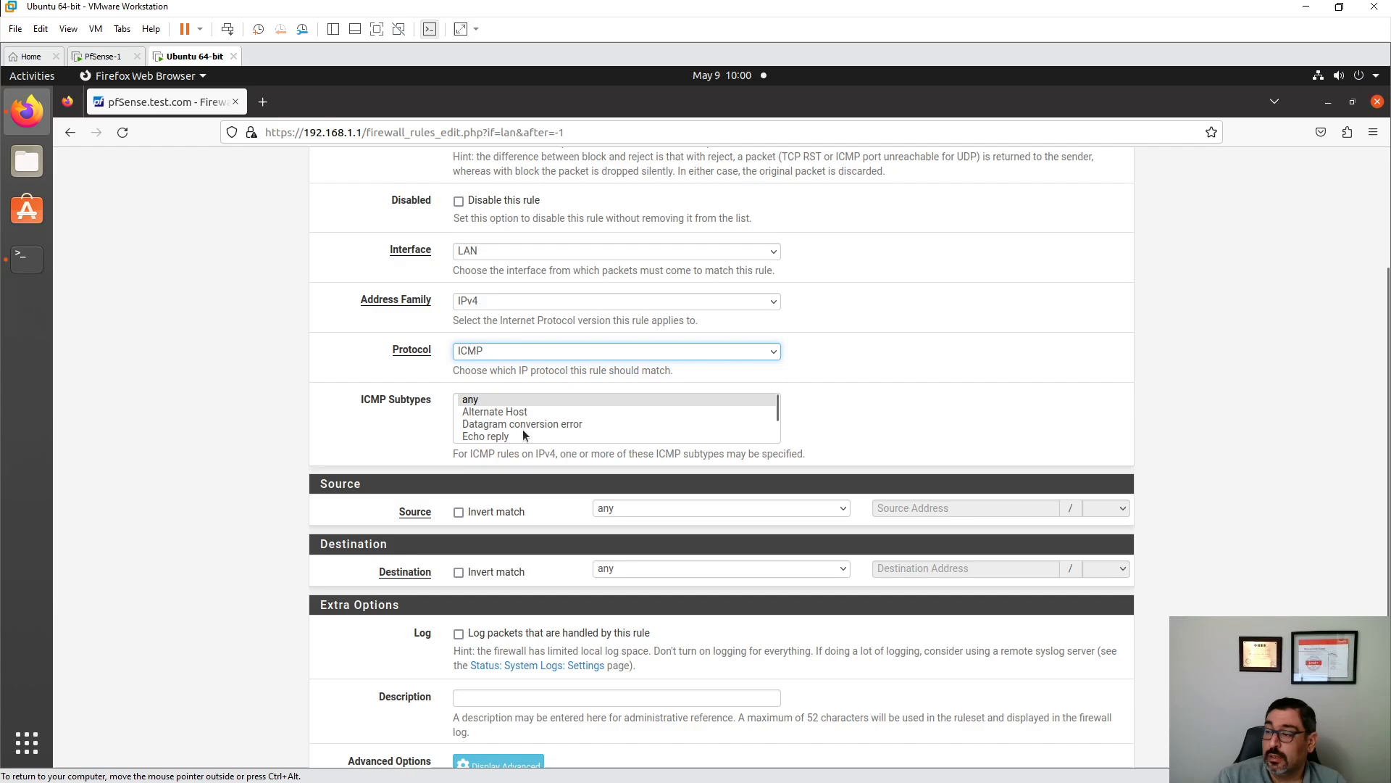
pyautogui.click(494, 404)
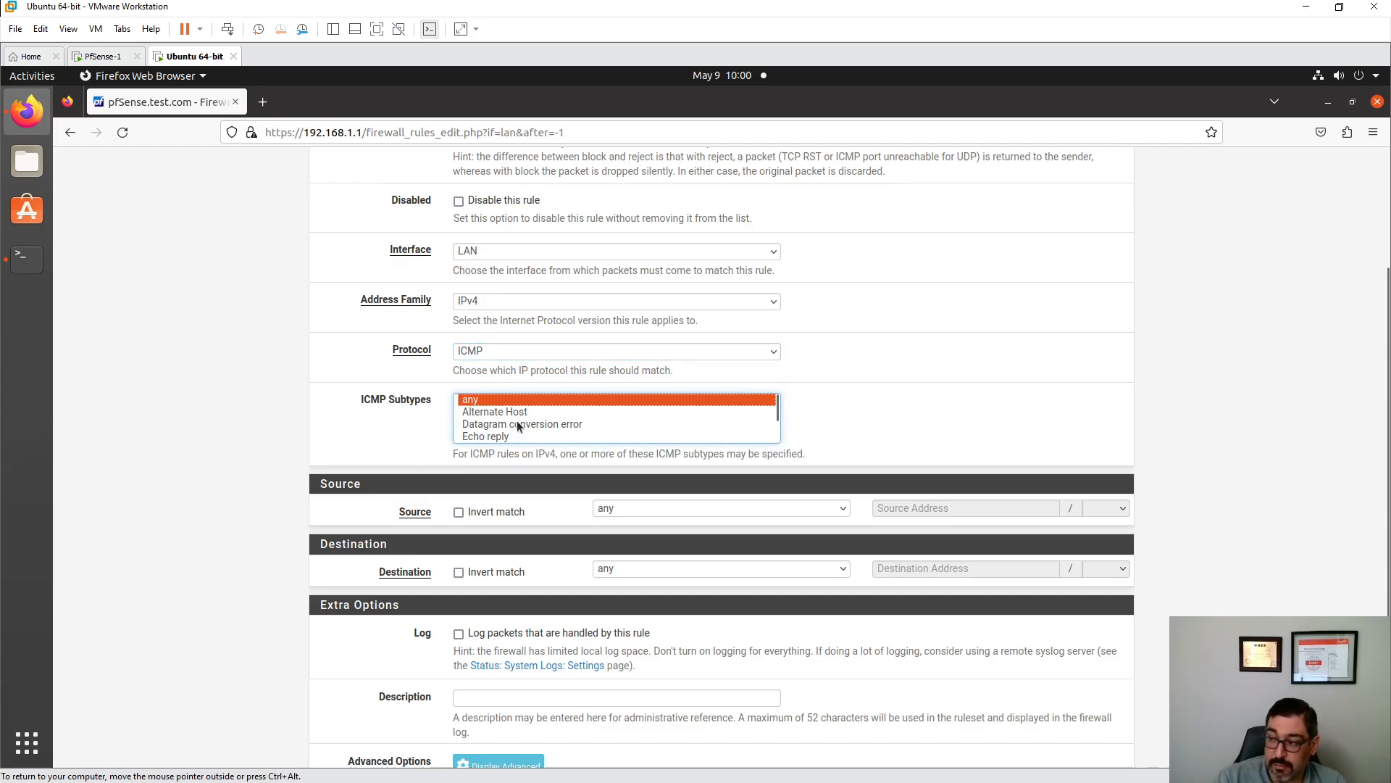
pyautogui.scroll(-1, 519, 426)
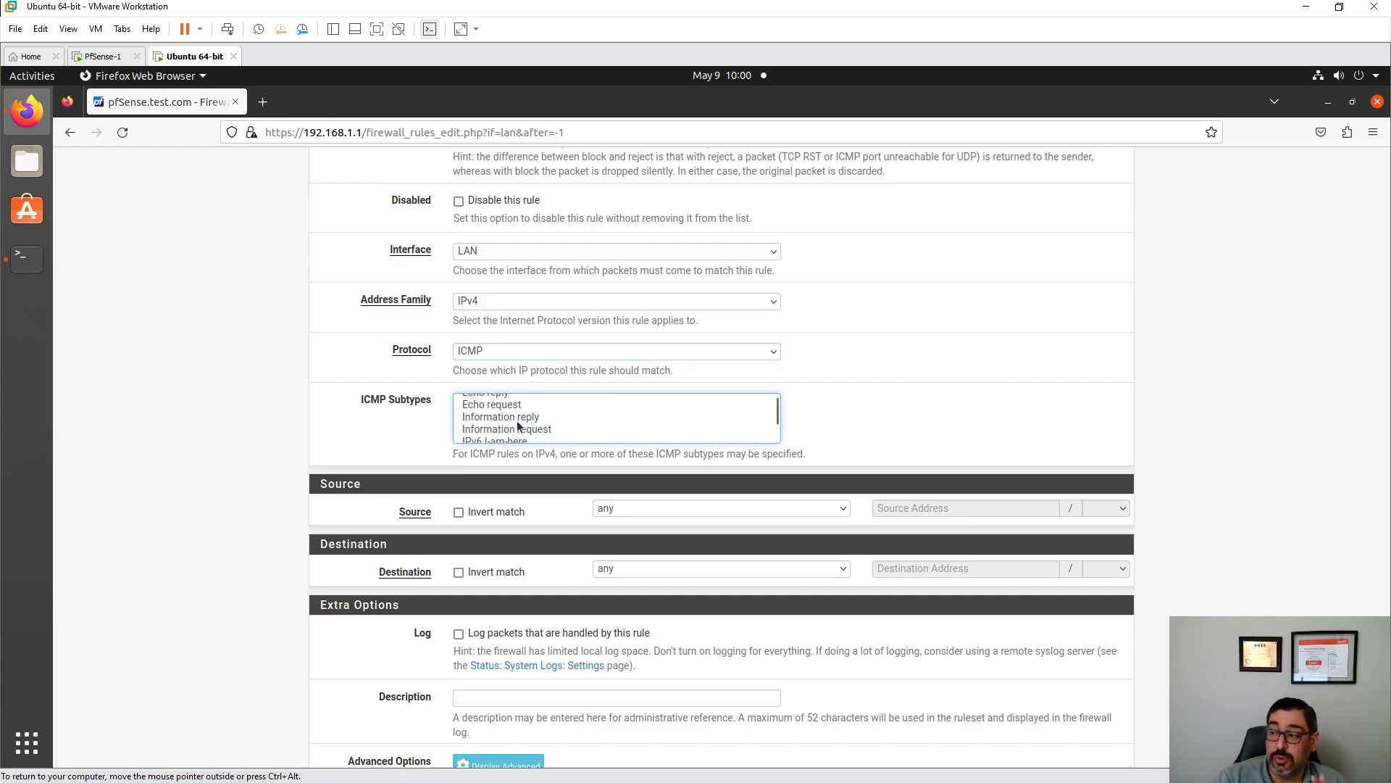
pyautogui.scroll(1, 514, 431)
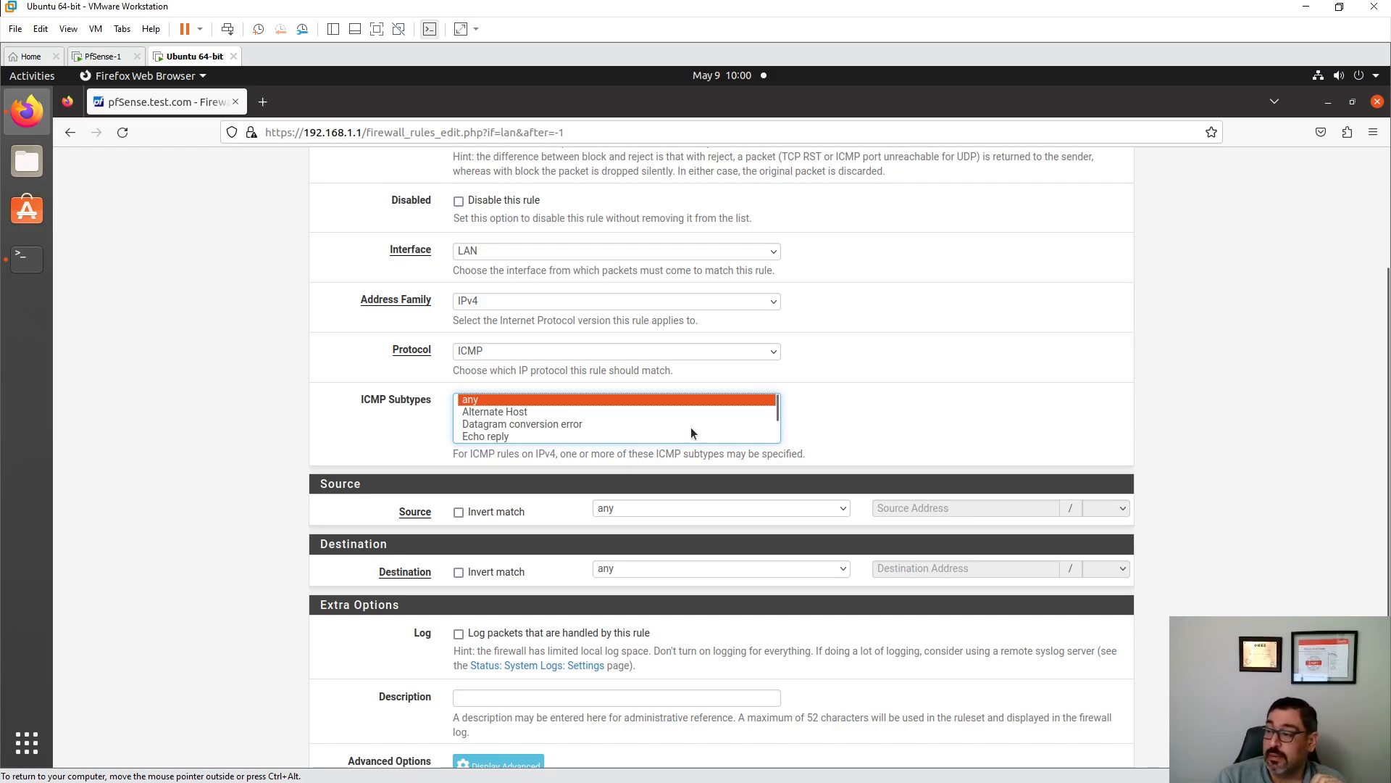
pyautogui.scroll(-3, 854, 390)
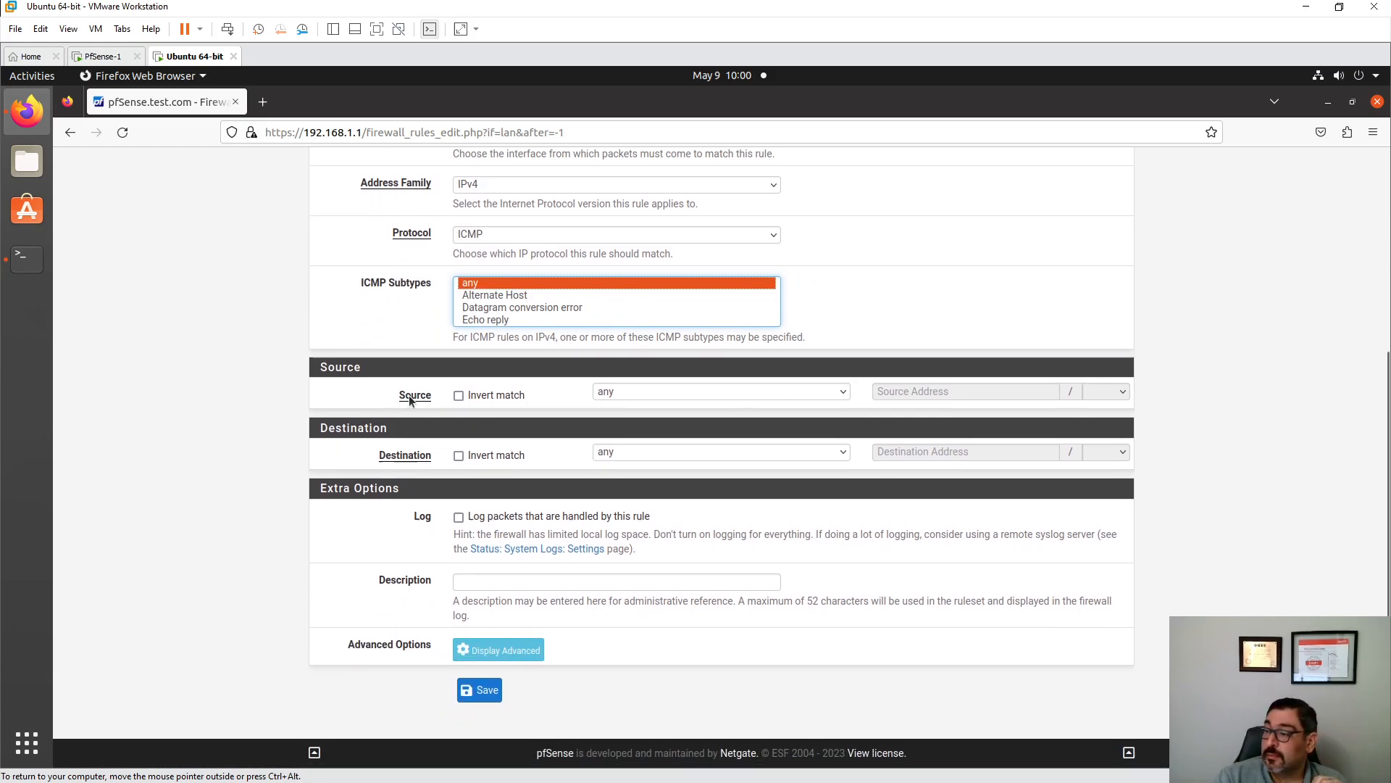
pyautogui.click(618, 392)
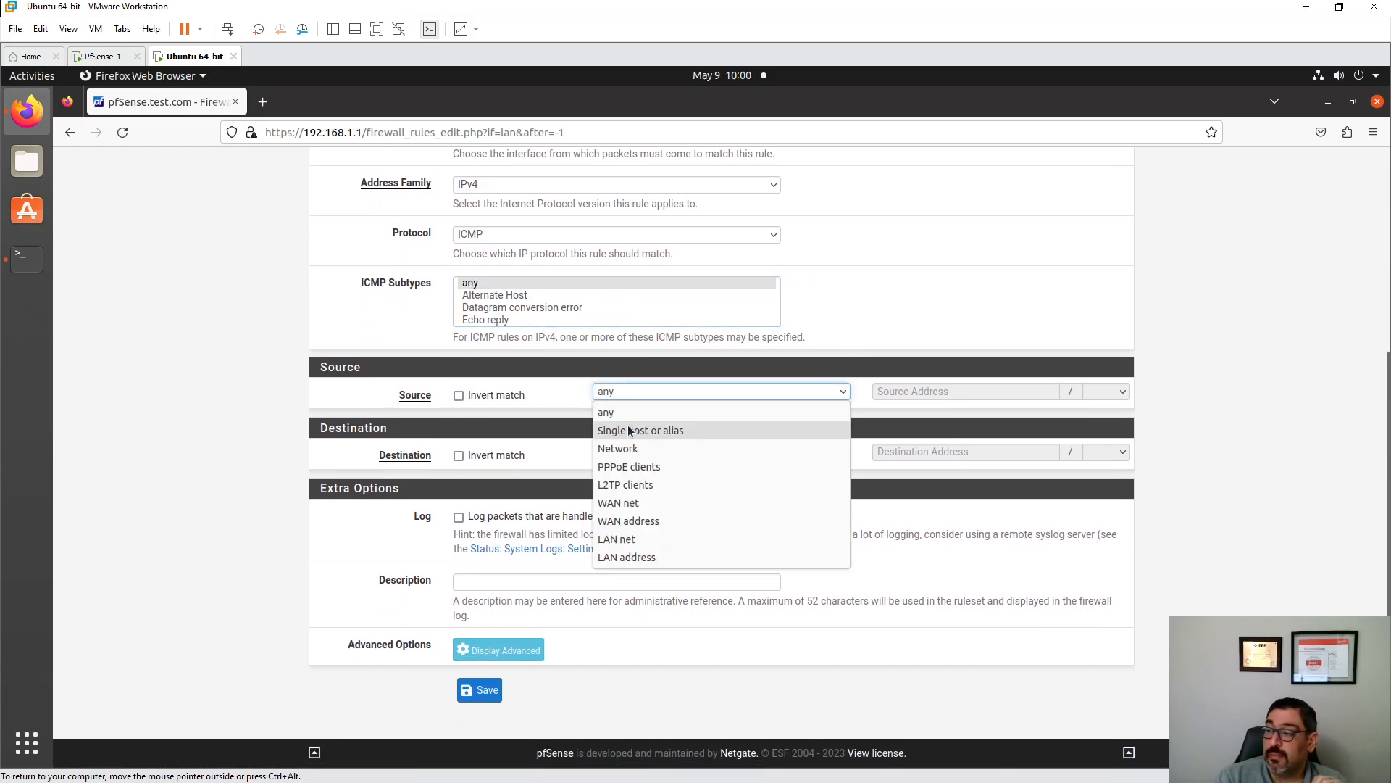
pyautogui.click(633, 542)
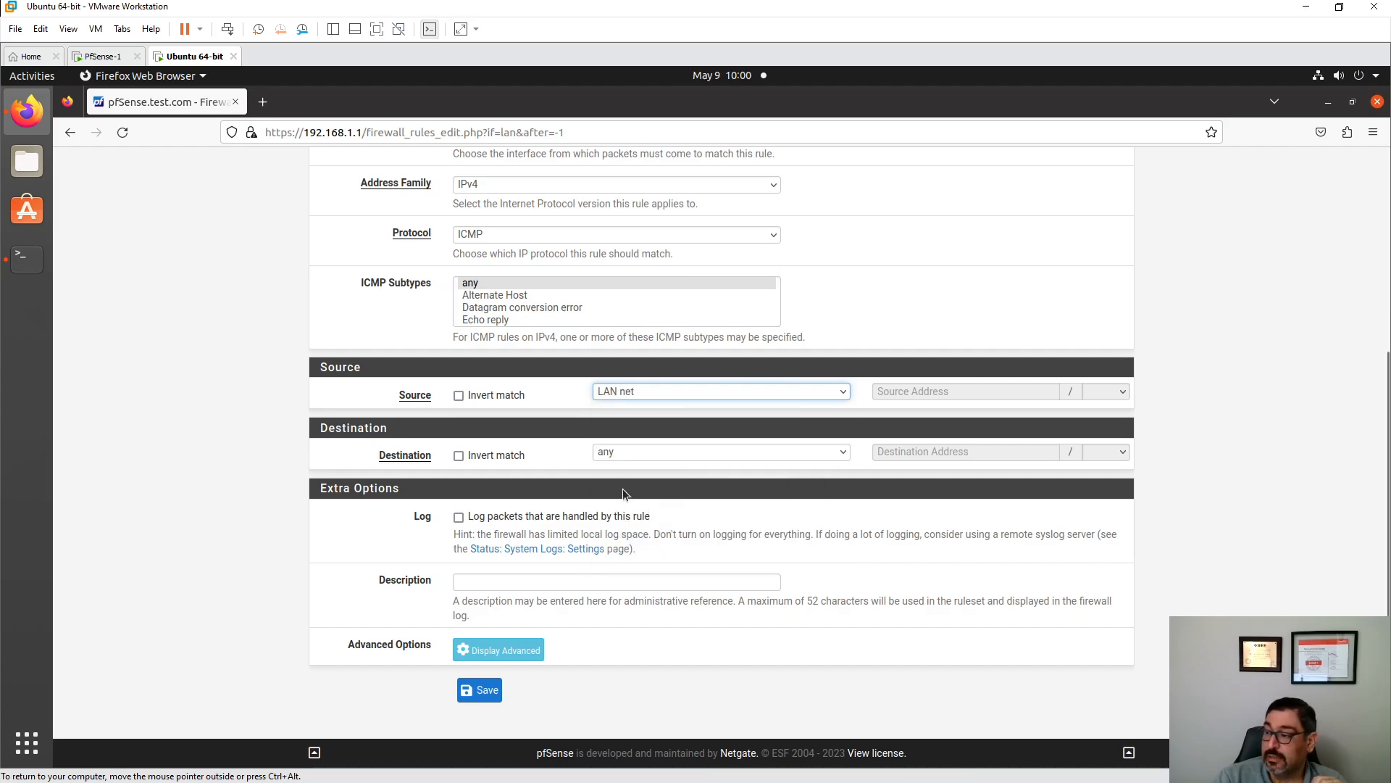
pyautogui.click(606, 455)
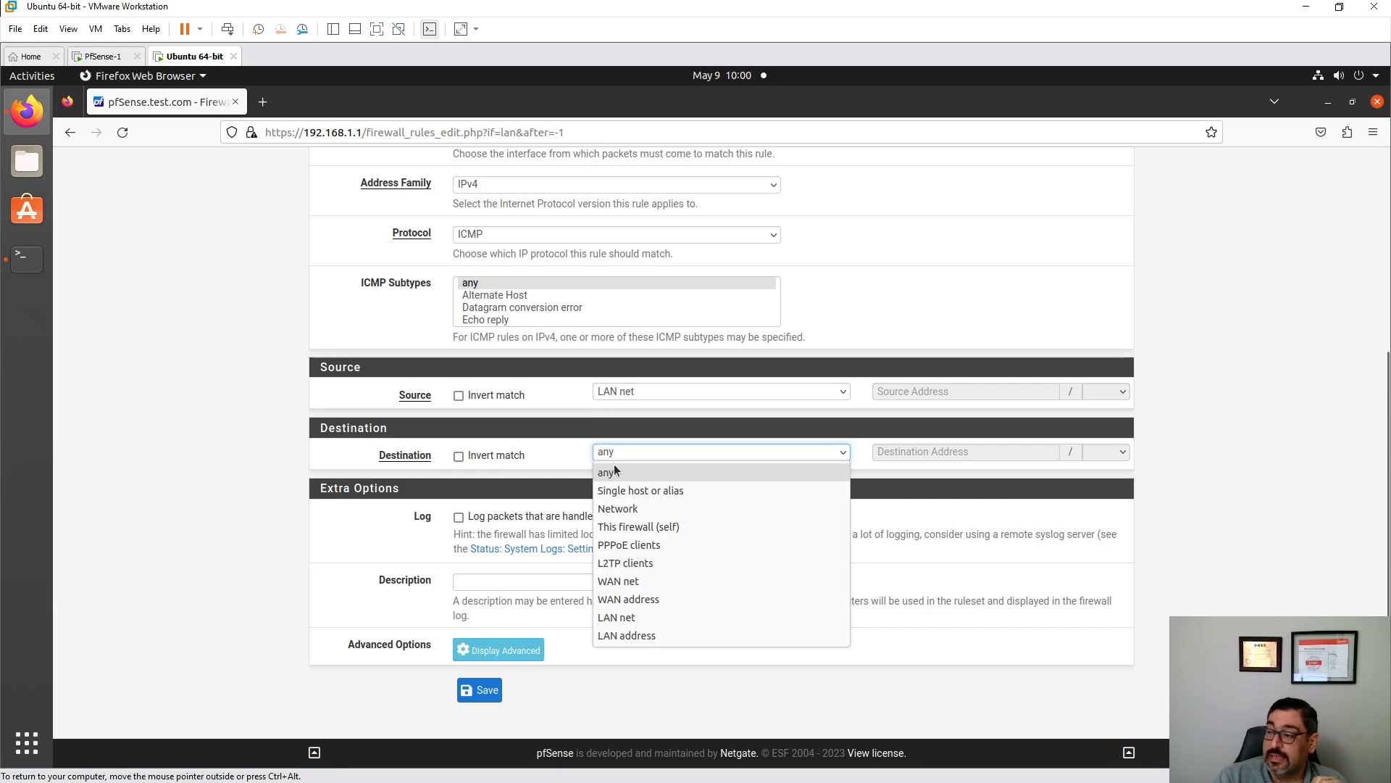
pyautogui.click(633, 490)
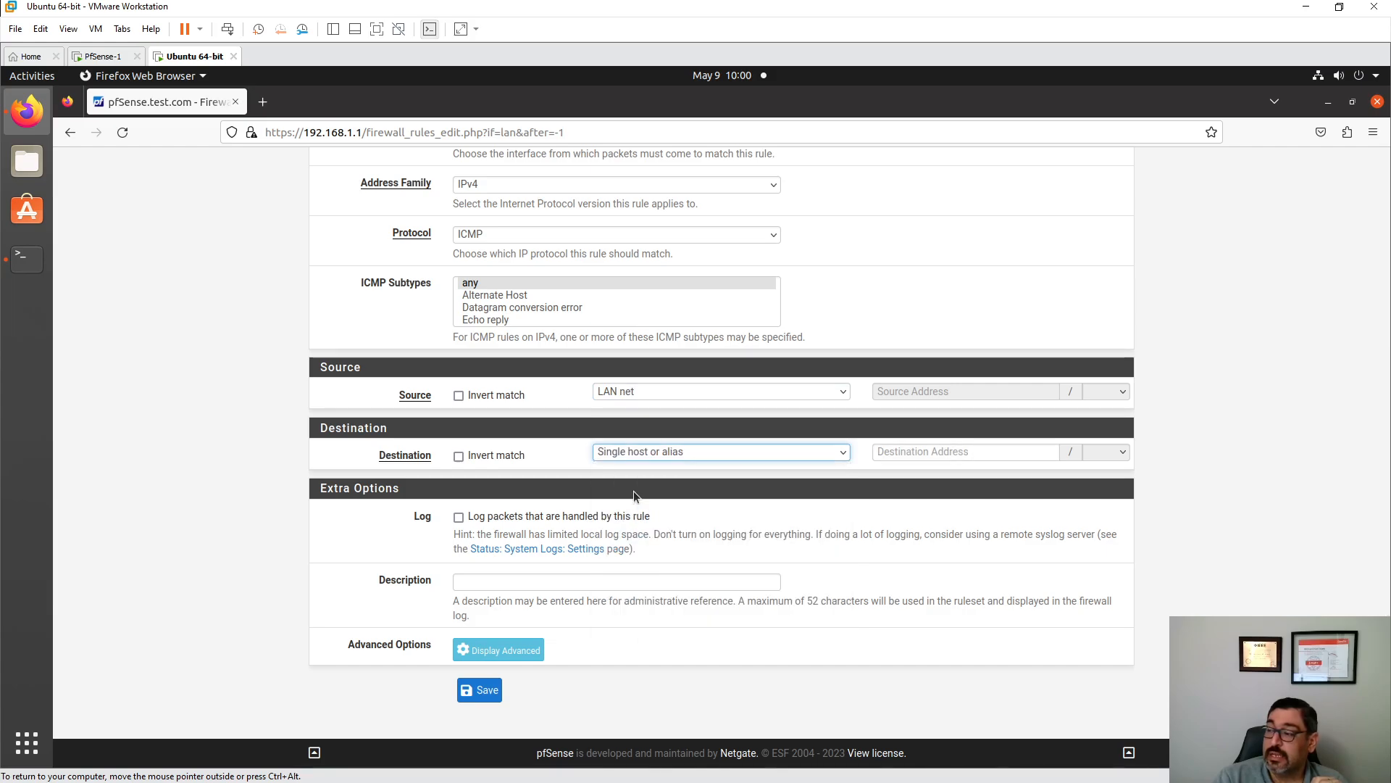
pyautogui.click(880, 452)
pyautogui.write('142.251.32.78')
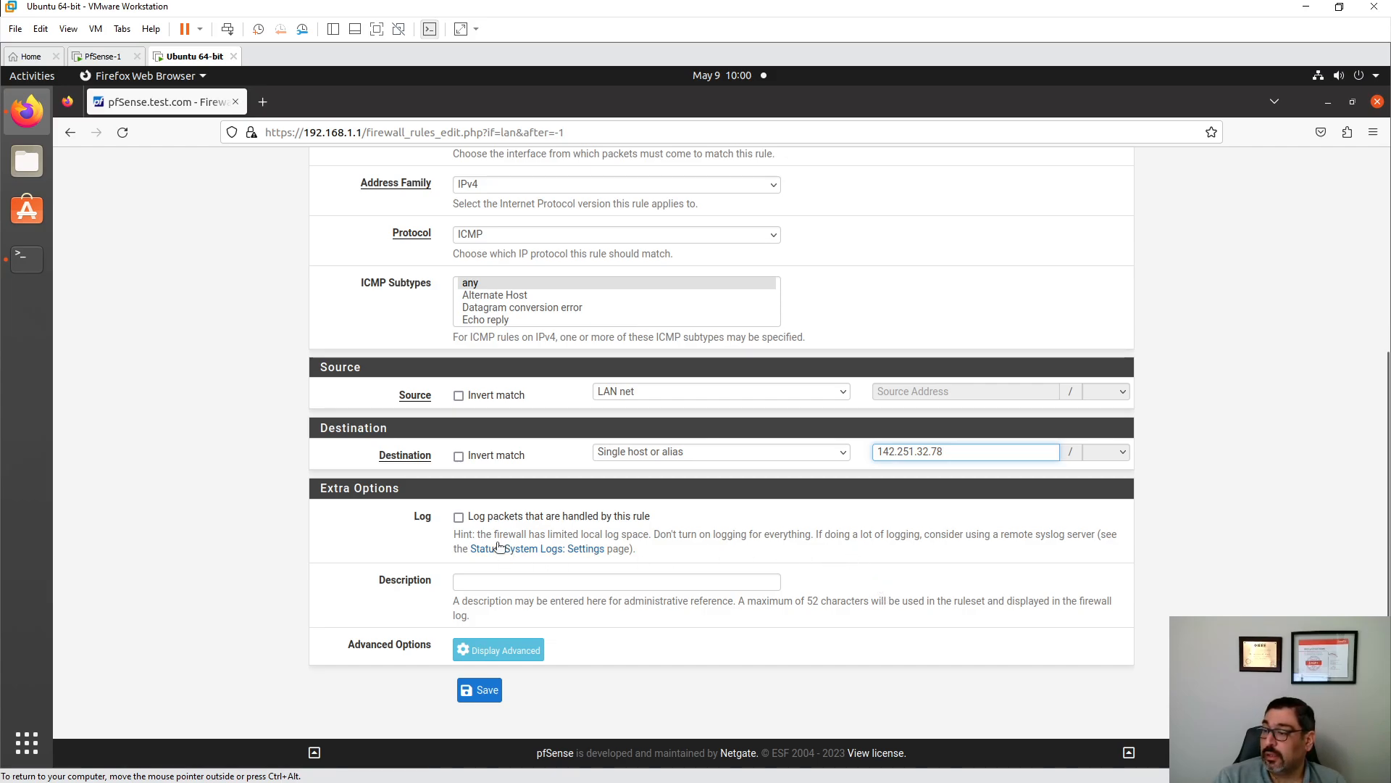
# - Describe the rule 'Blocking ping to youtube.com', enable logging, then save and apply it
pyautogui.click(478, 585)
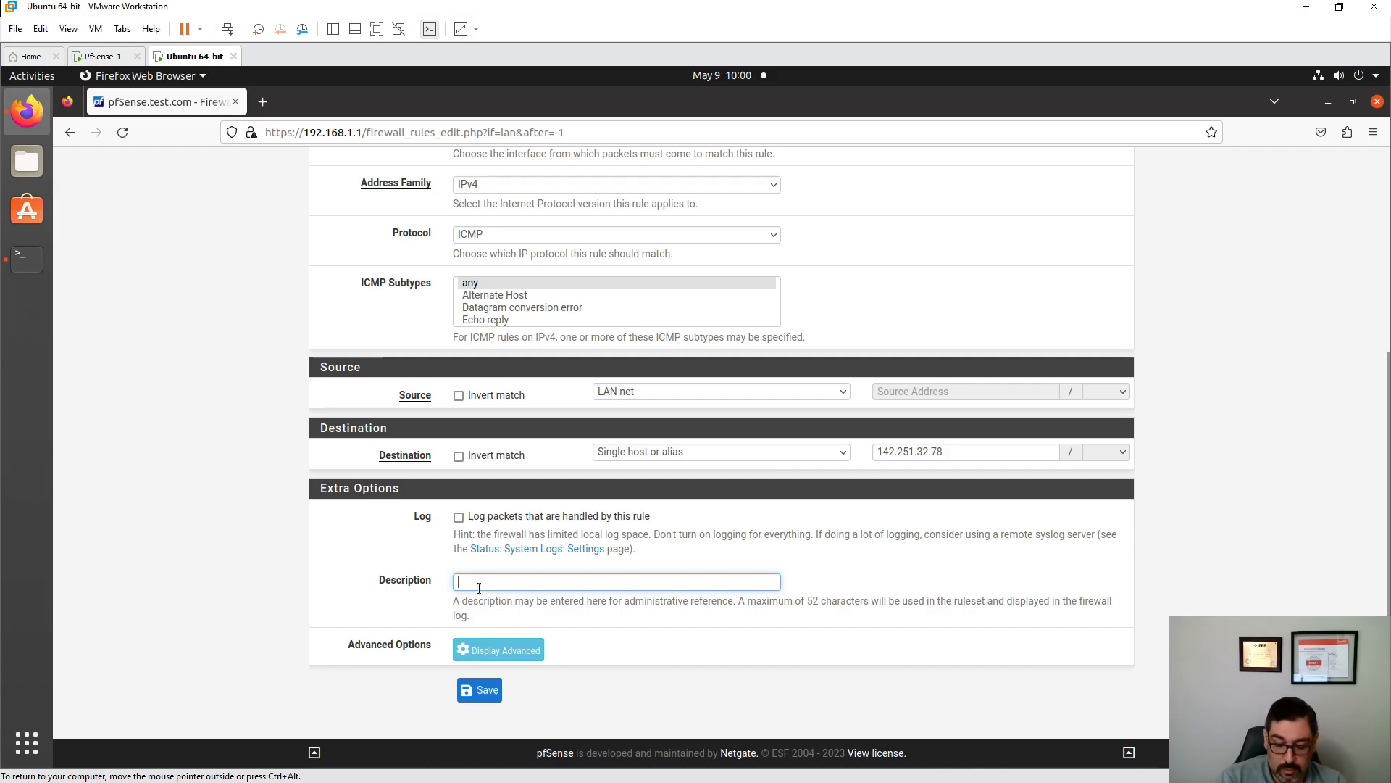
pyautogui.write('Bloc')
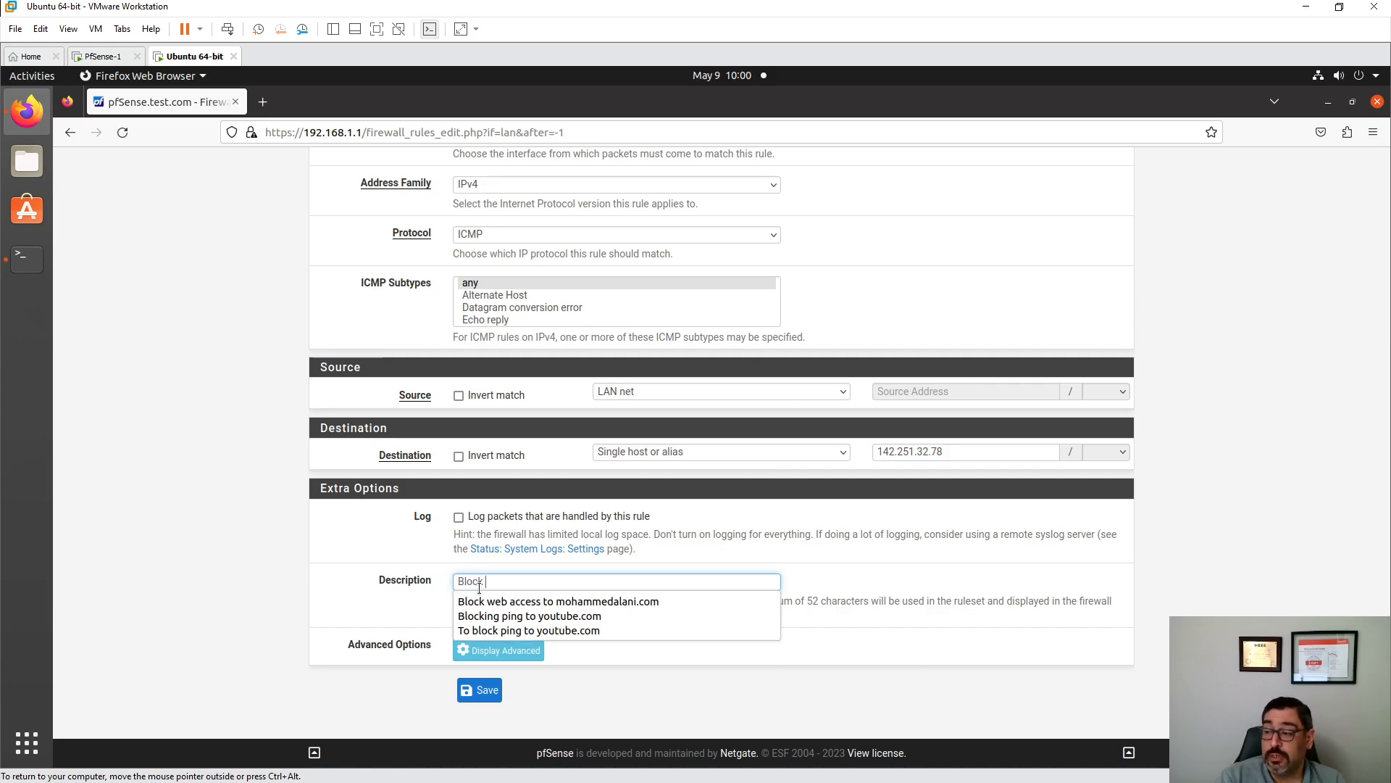
pyautogui.write('k')
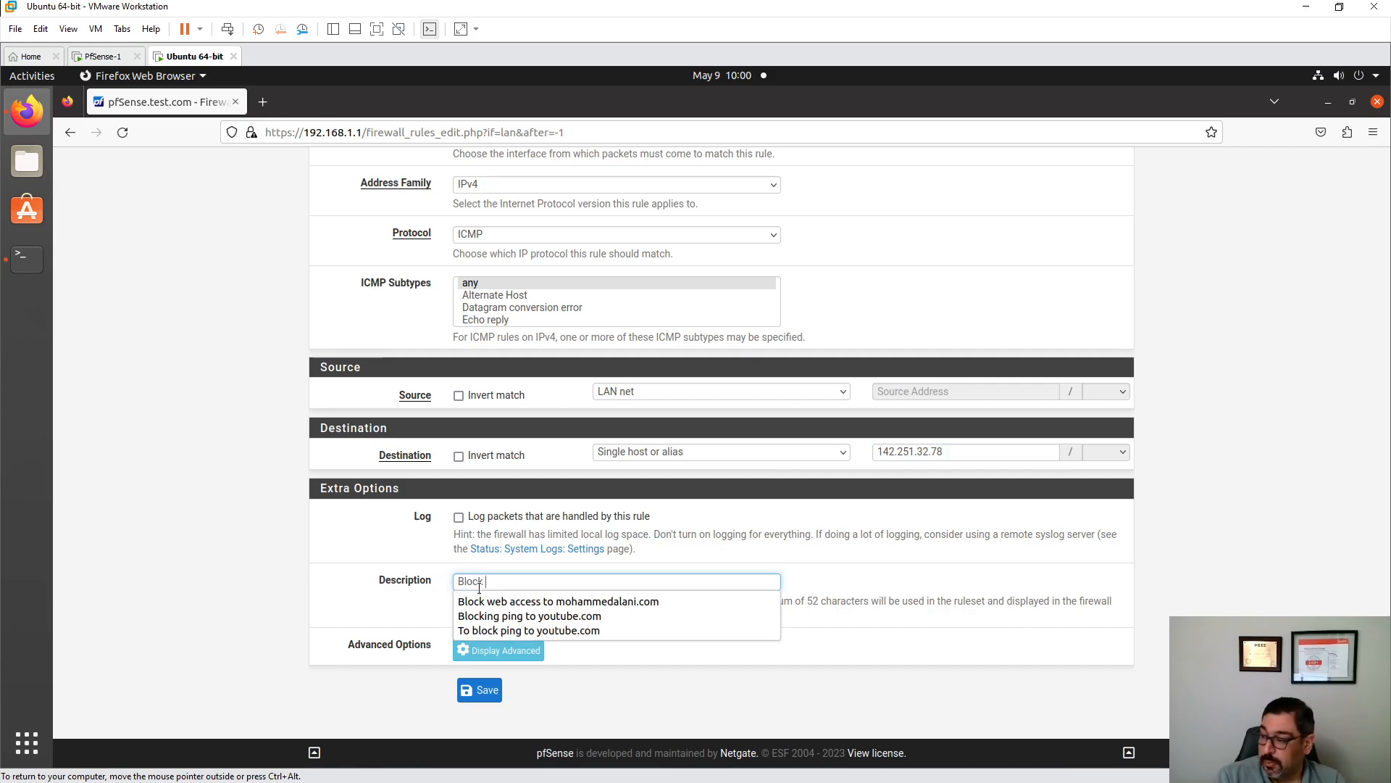
pyautogui.click(545, 617)
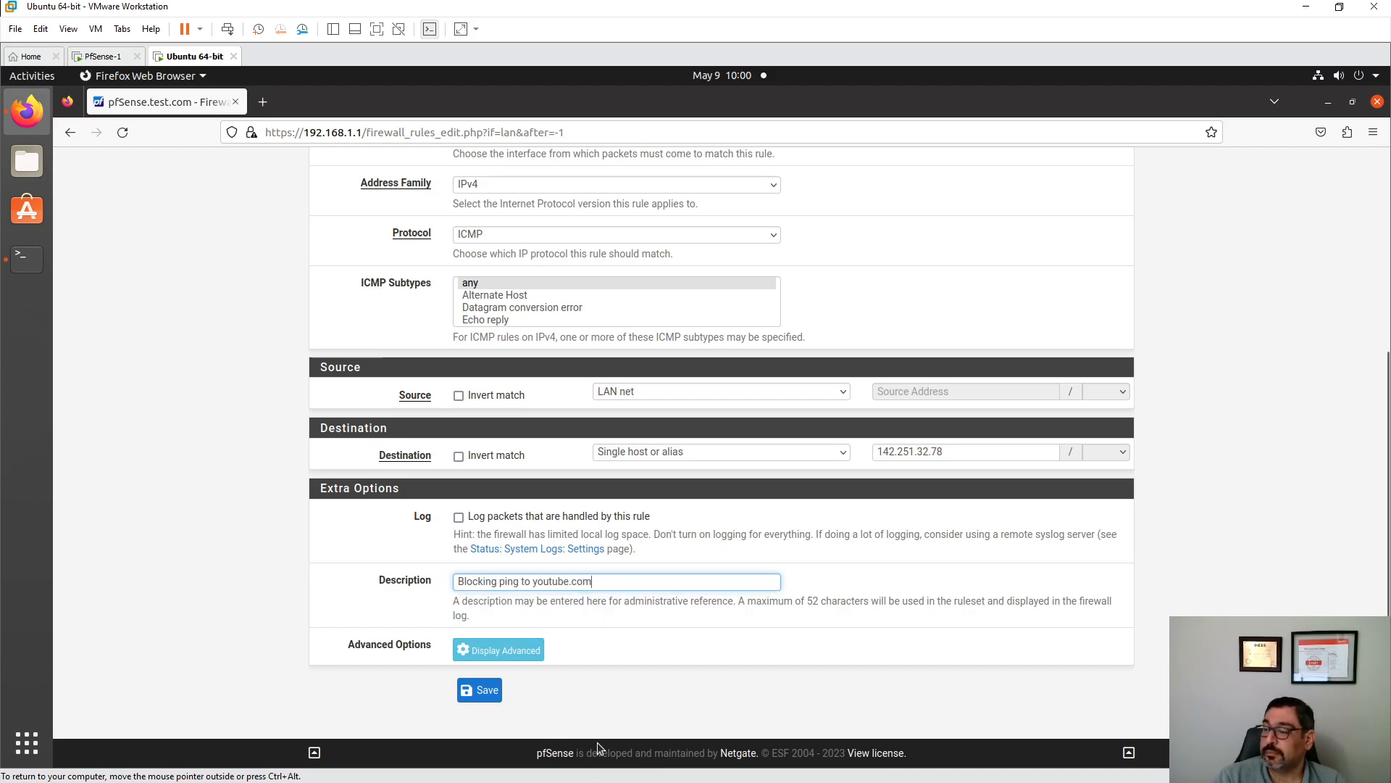
pyautogui.click(458, 517)
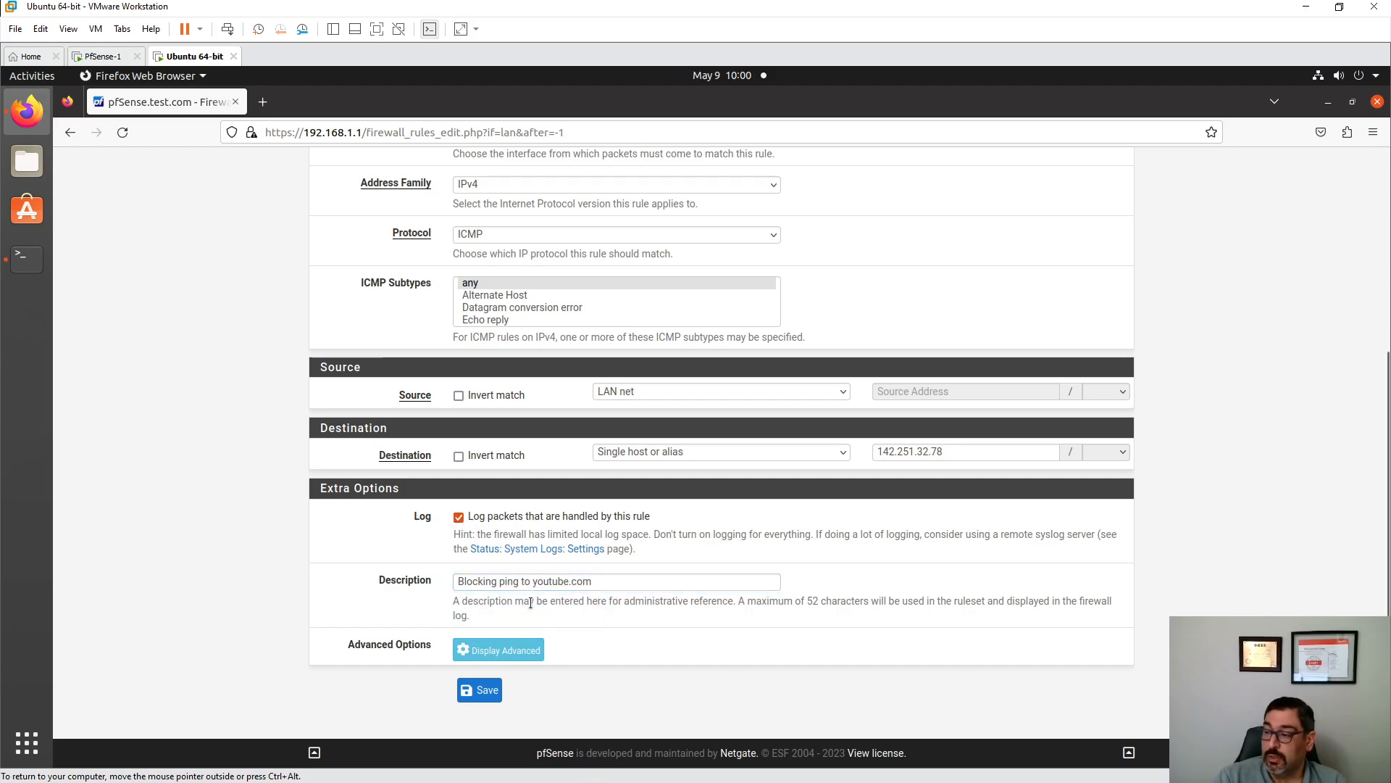
pyautogui.click(490, 692)
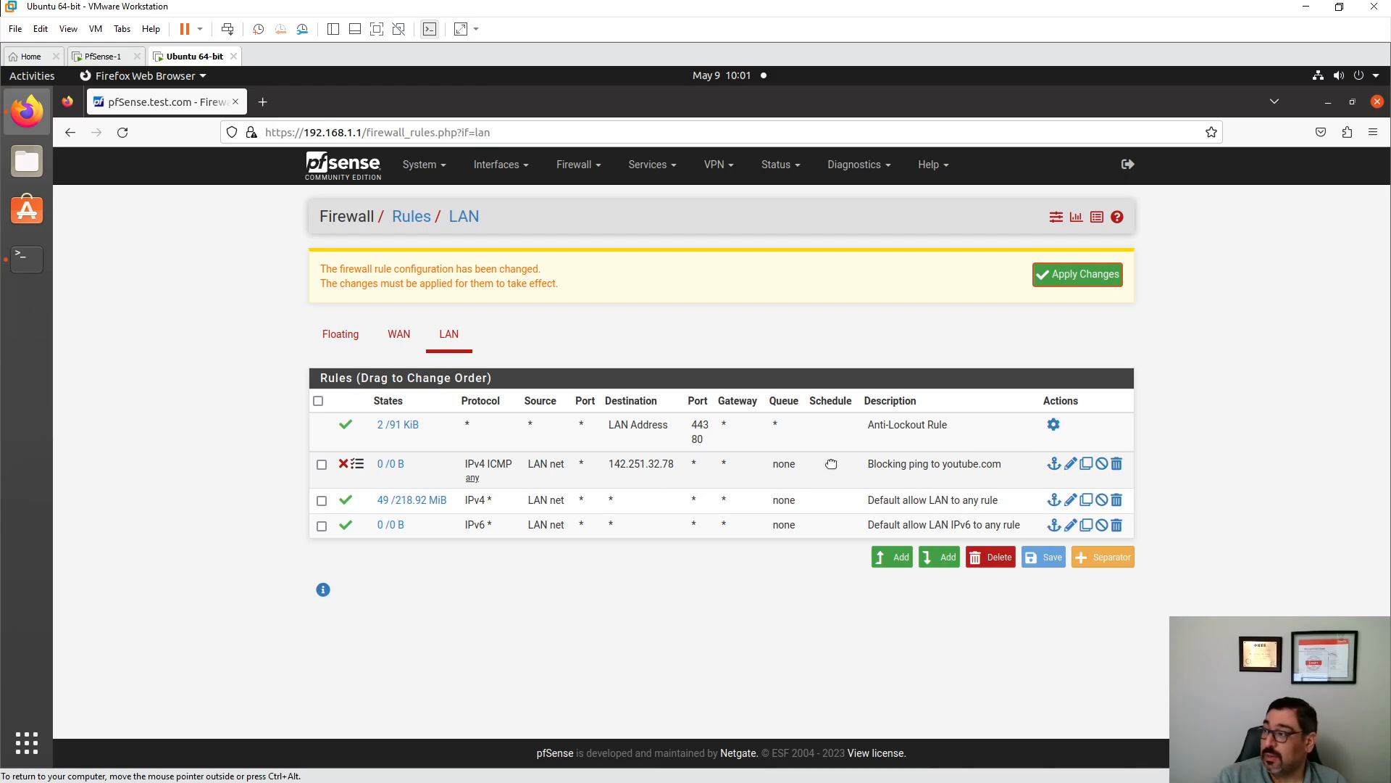
pyautogui.click(1086, 278)
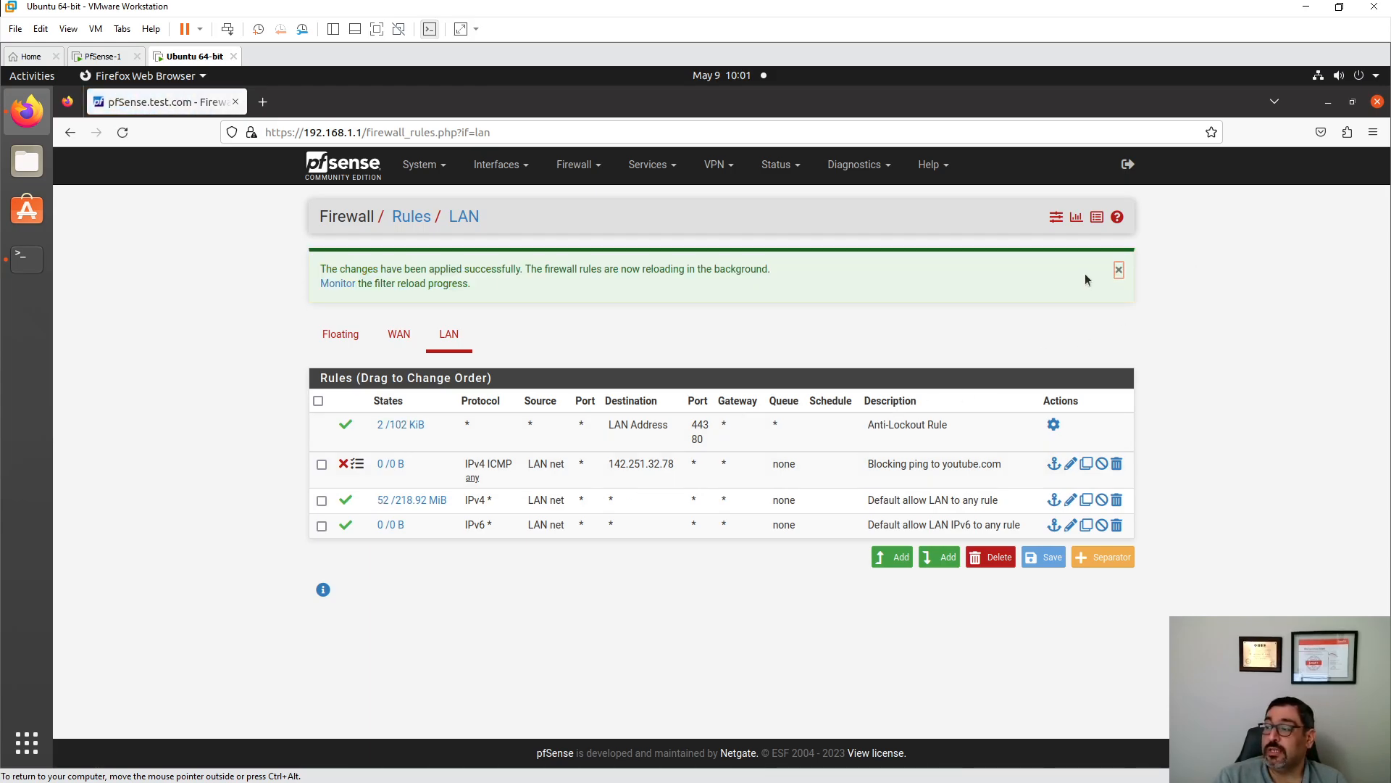
# - Ping youtube.com from the terminal to confirm the block rule stops it
pyautogui.click(26, 258)
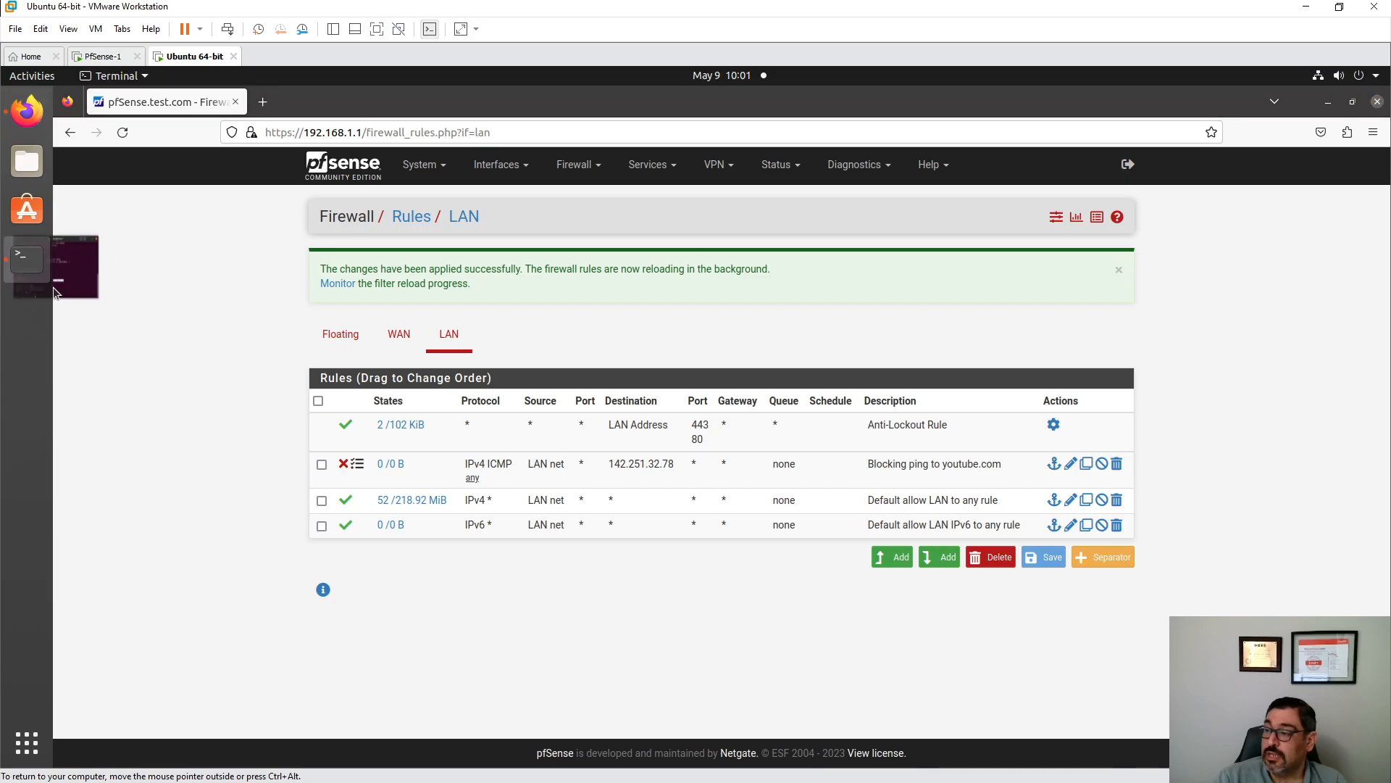
pyautogui.write('pi')
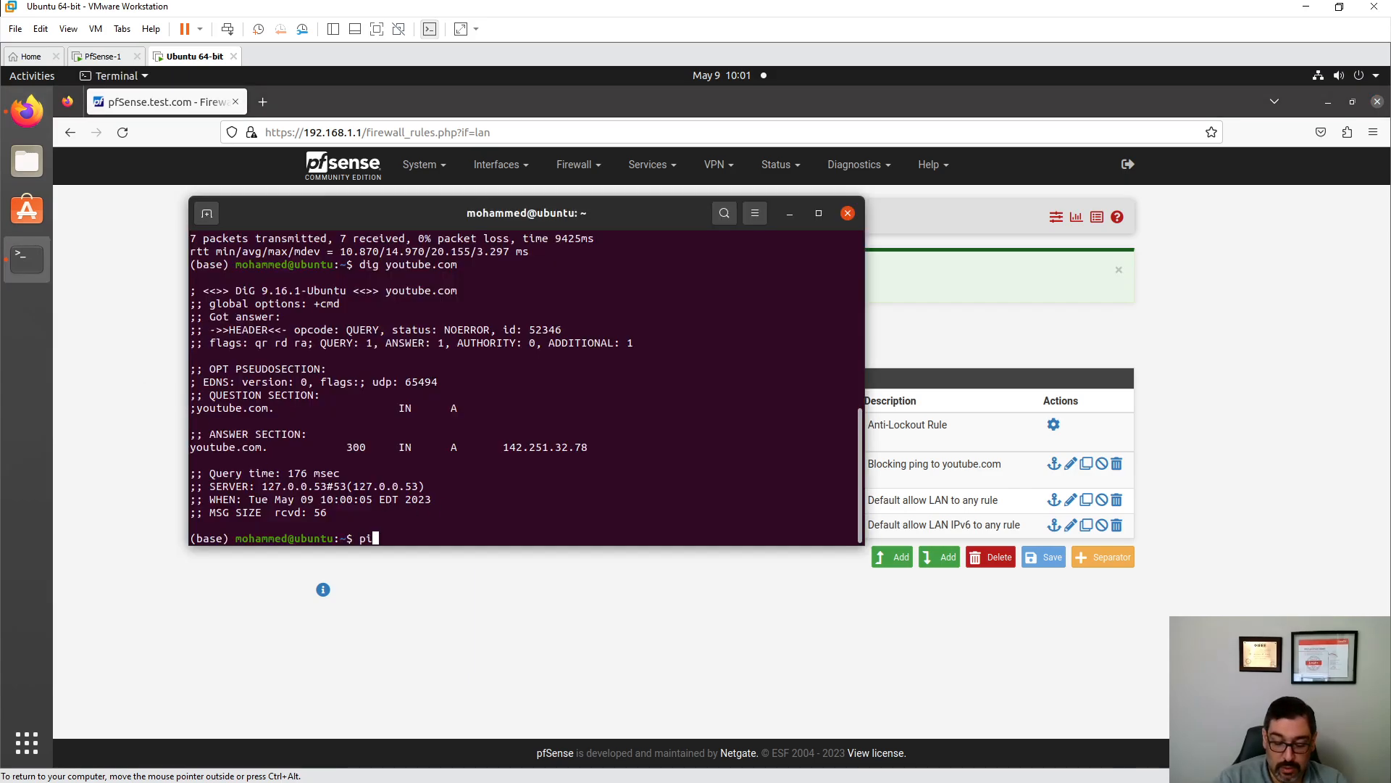
pyautogui.write('ng youtube.com')
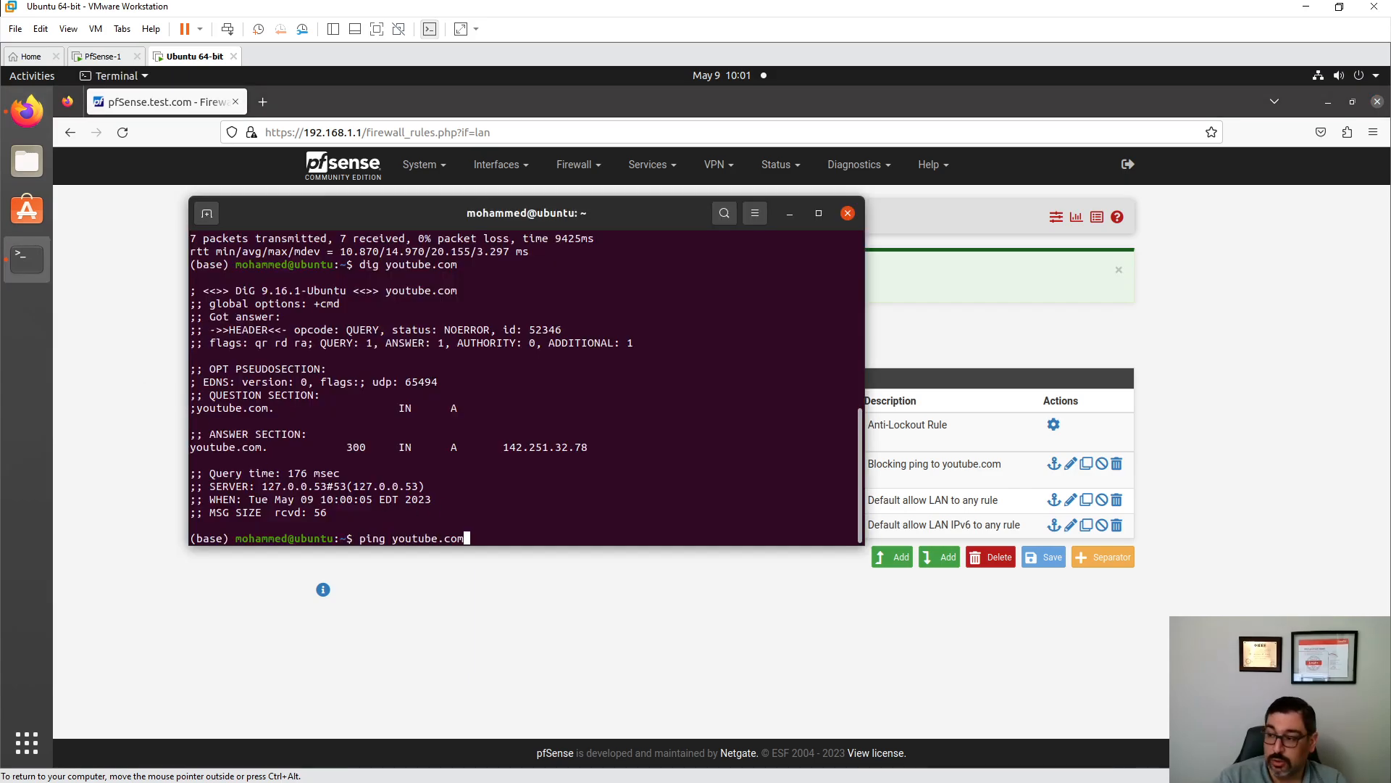
pyautogui.press('Return')
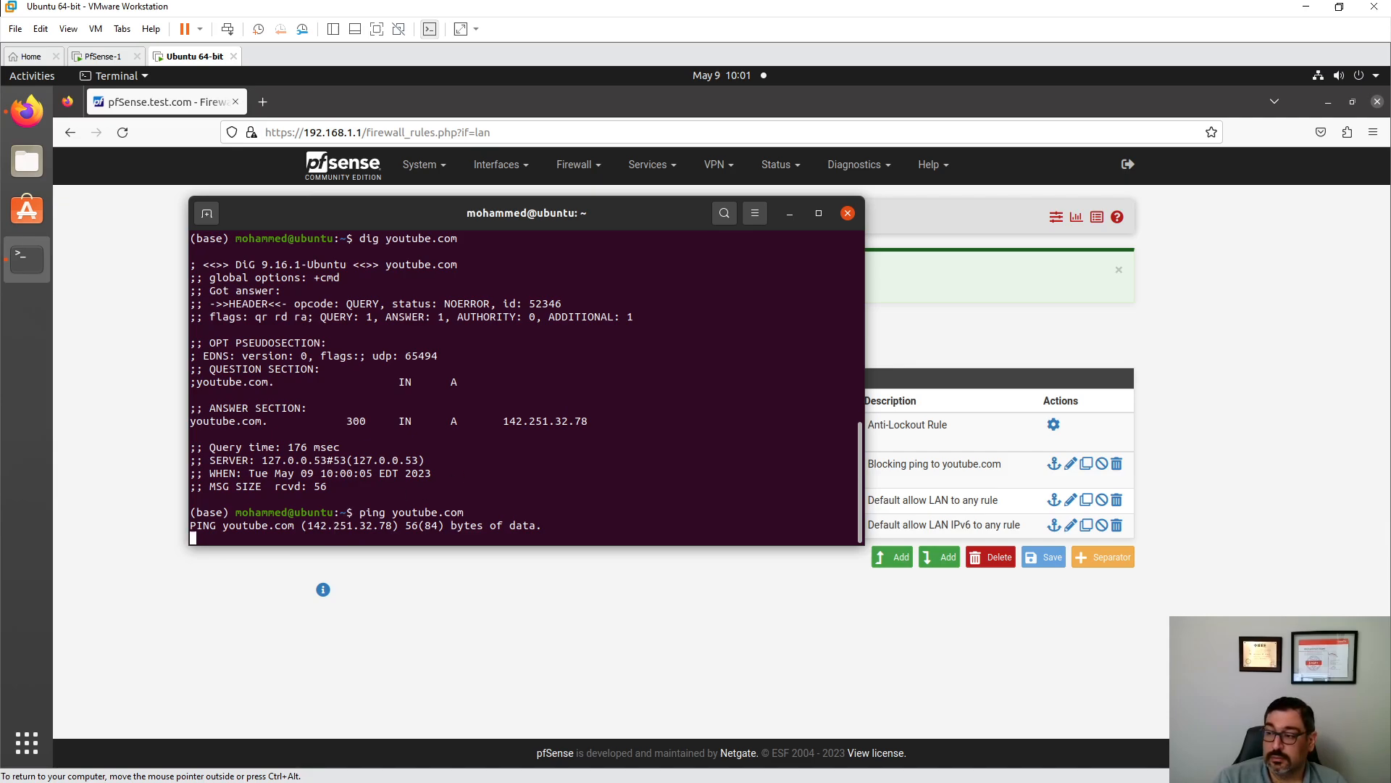
pyautogui.hotkey('ctrl', 'c')
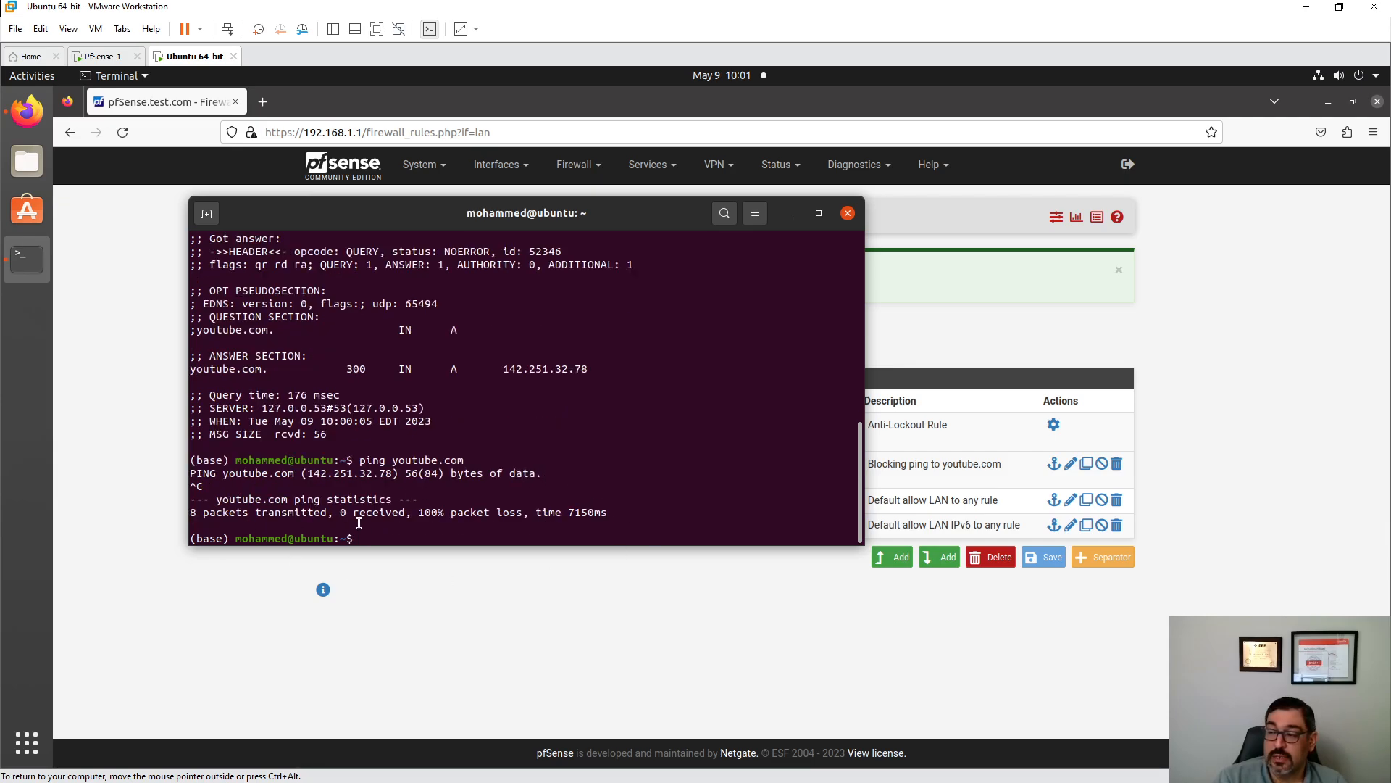
# - Disable and apply the youtube ping-blocking rule, then ping youtube.com again successfully
pyautogui.click(1090, 361)
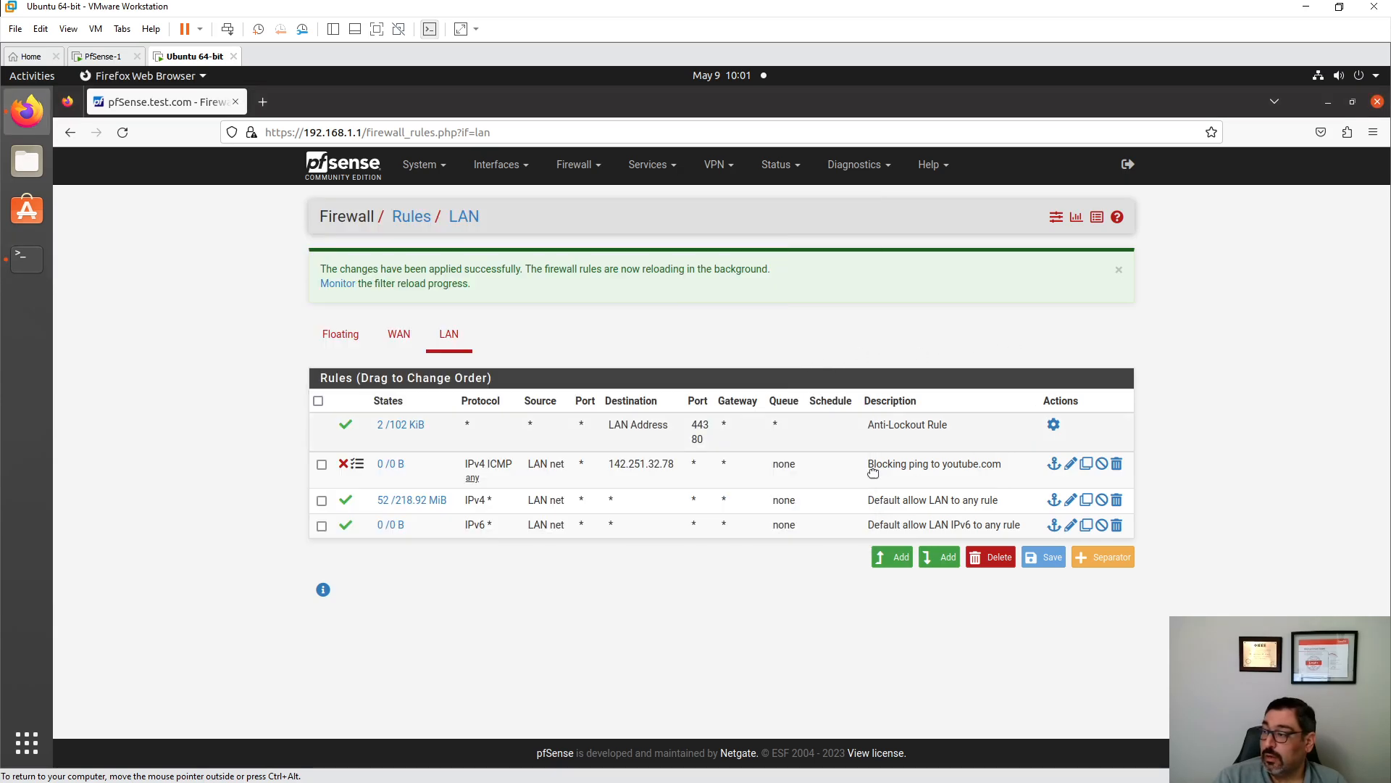
pyautogui.click(1102, 466)
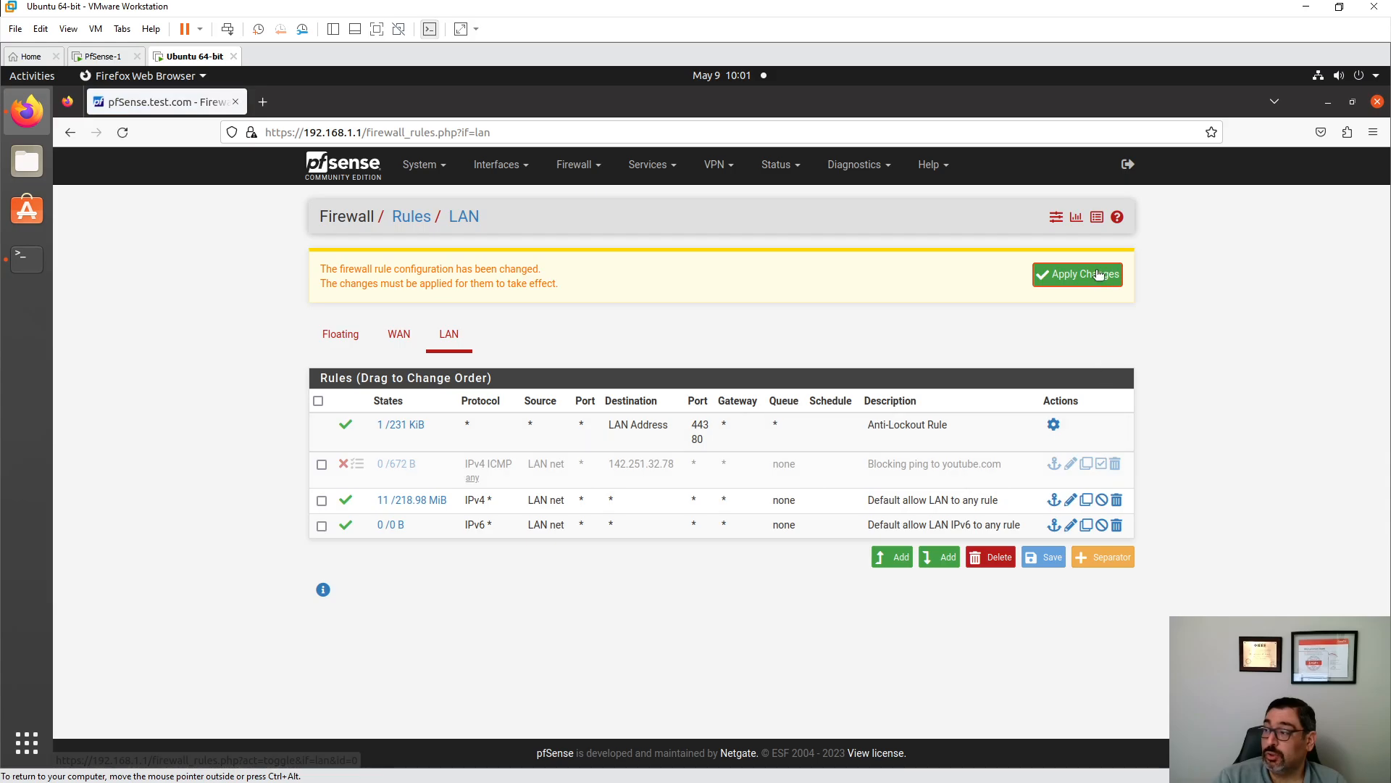
pyautogui.click(1099, 274)
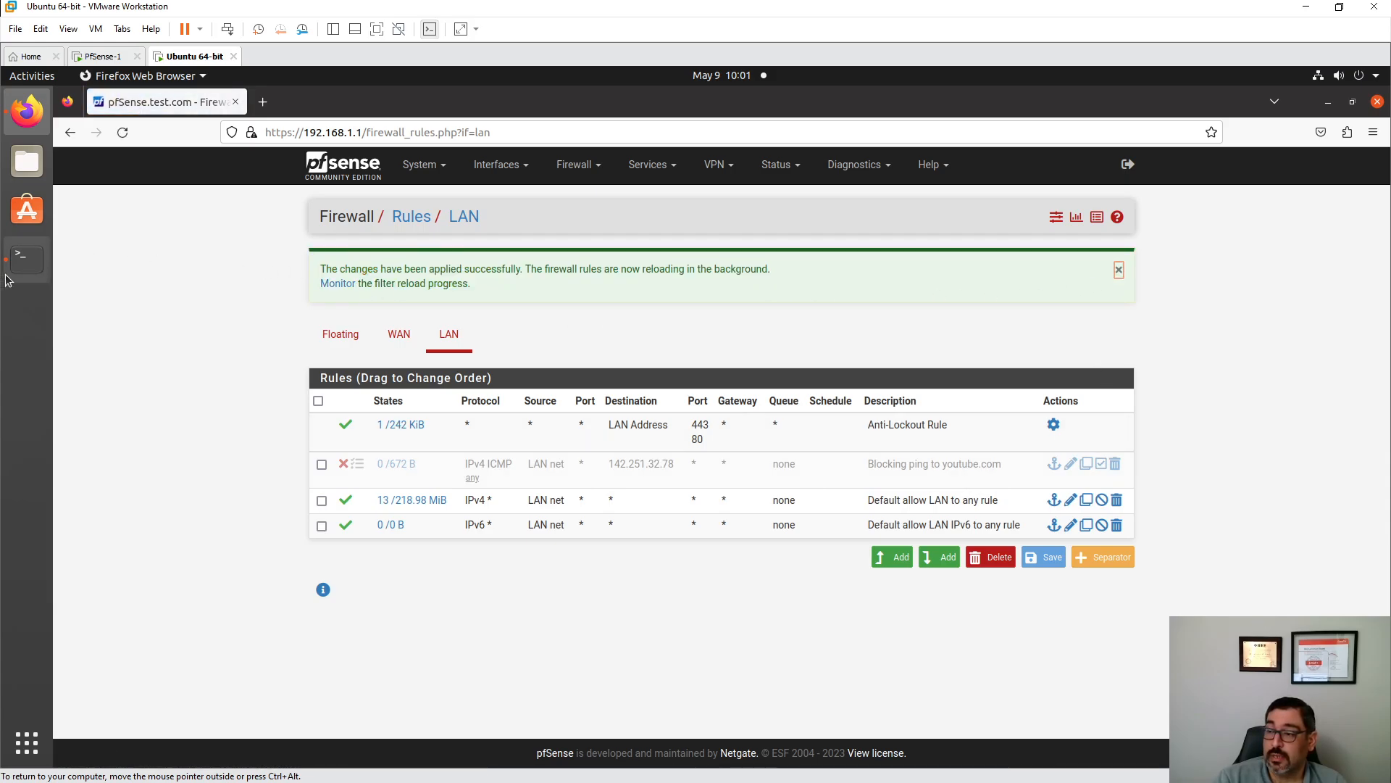
pyautogui.click(27, 259)
pyautogui.press('Up')
pyautogui.press('Return')
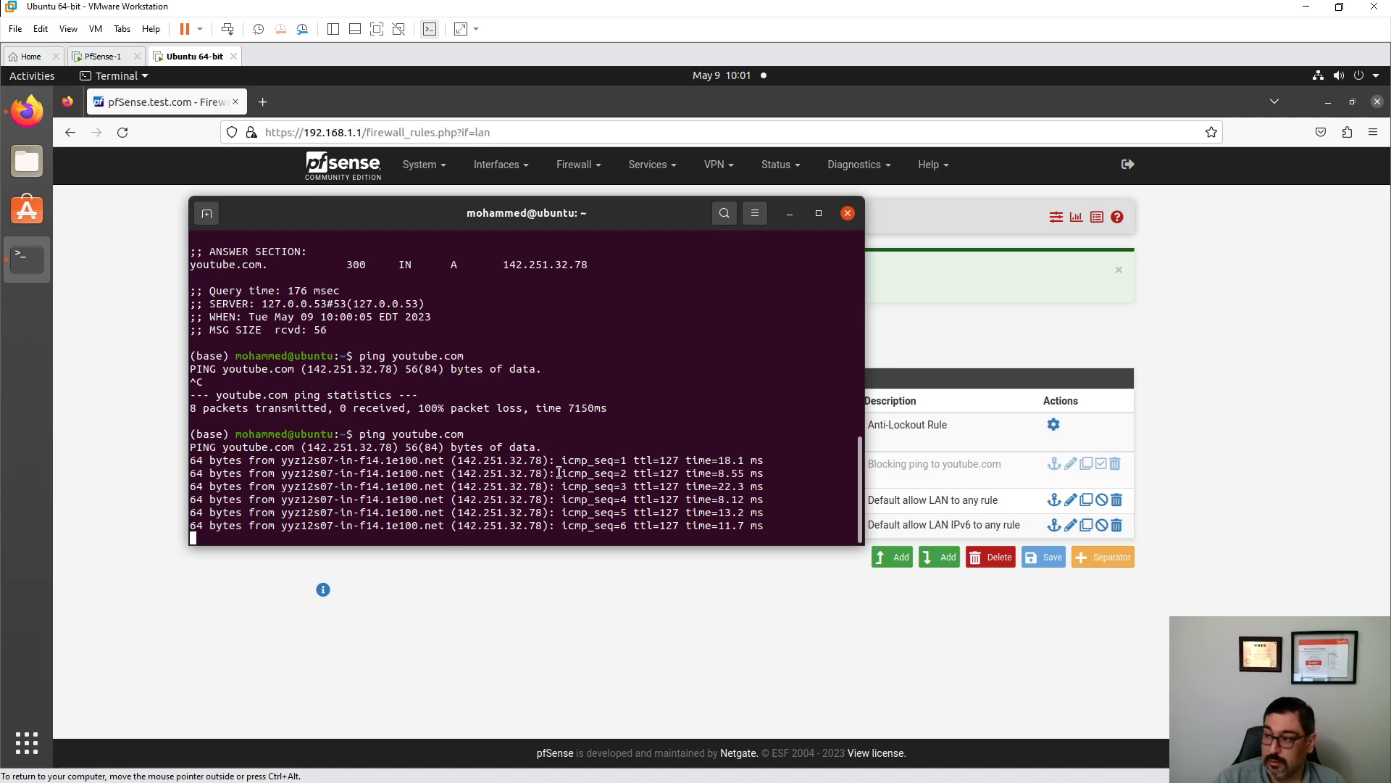
pyautogui.hotkey('ctrl', 'c')
# - Re-enable the 'Blocking ping to youtube.com' rule and apply the change
pyautogui.click(1148, 446)
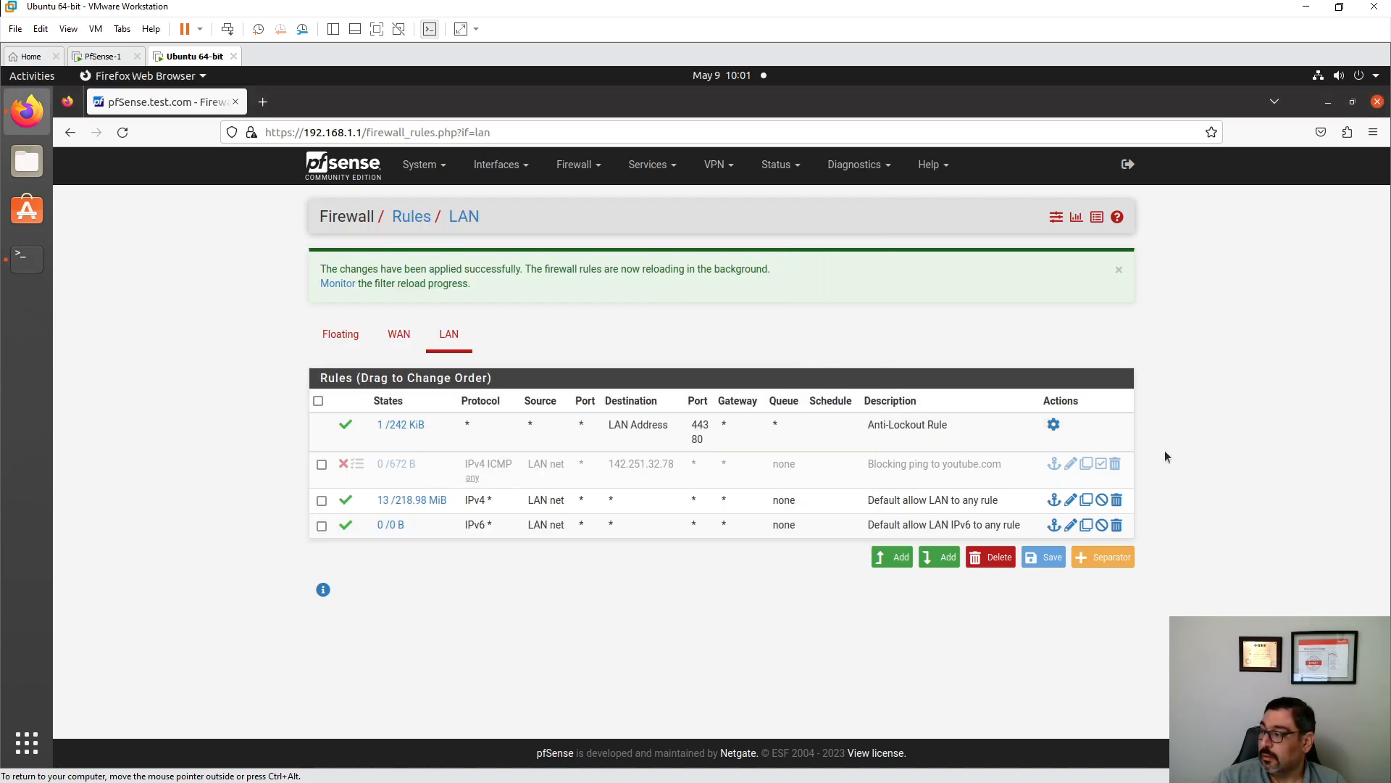
pyautogui.click(1101, 465)
pyautogui.click(1072, 276)
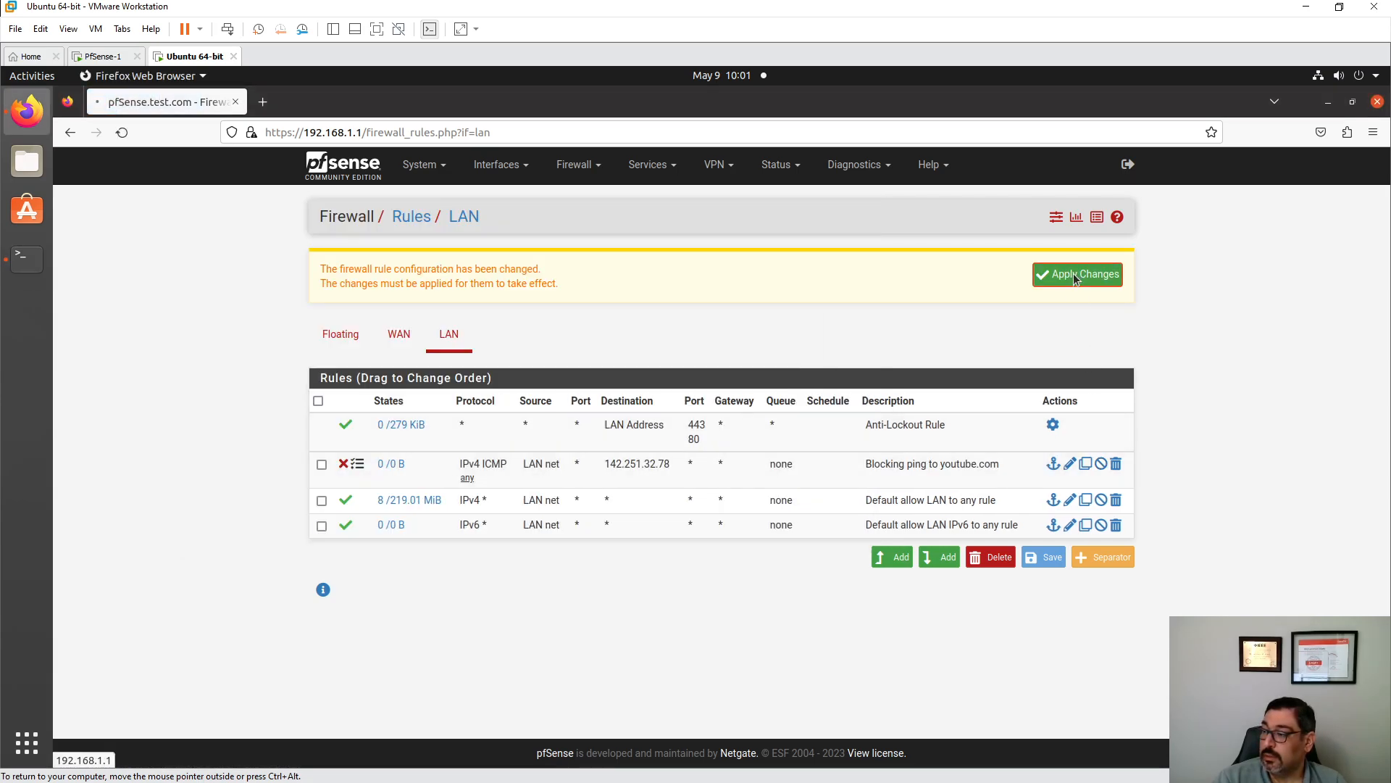
# - Add a new LAN rule and inspect its Protocol and Source choices, leaving TCP and any
pyautogui.click(893, 558)
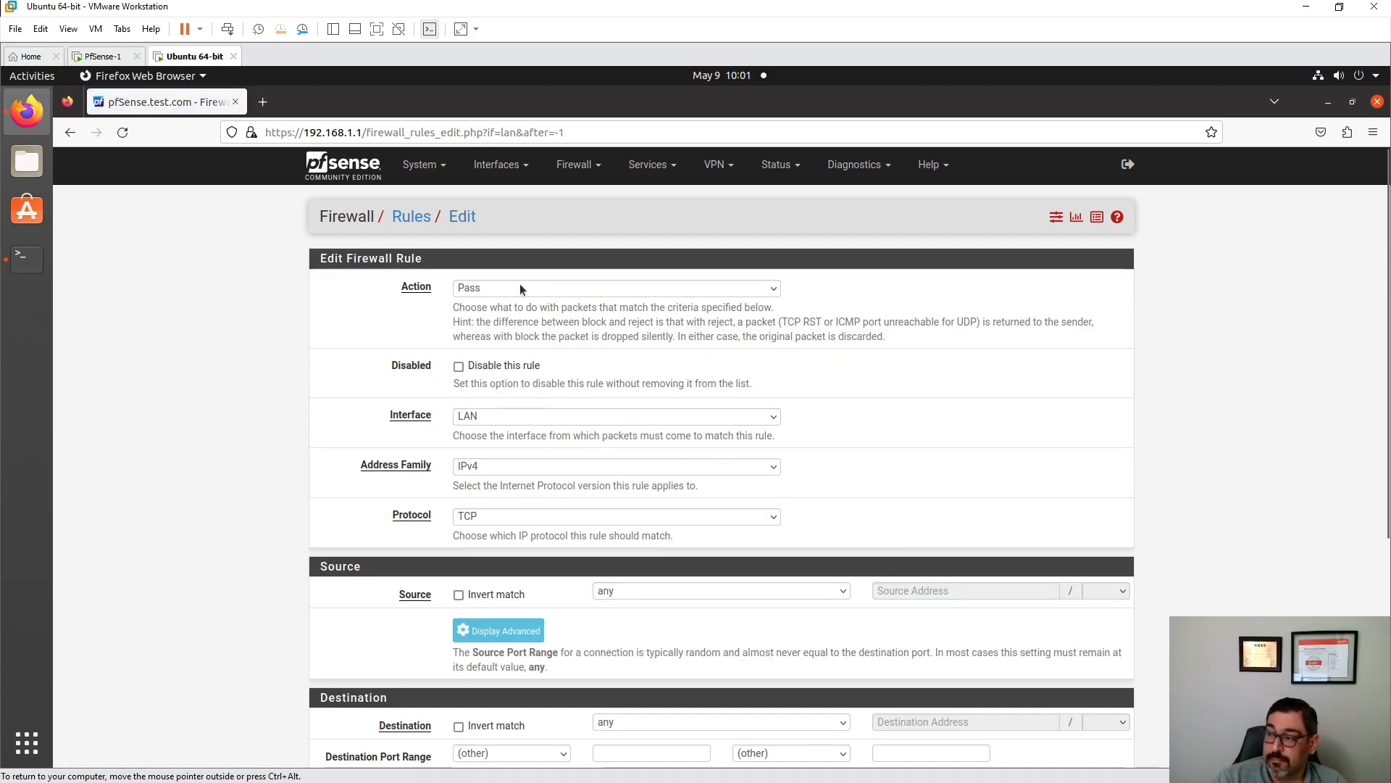
pyautogui.scroll(-1, 494, 320)
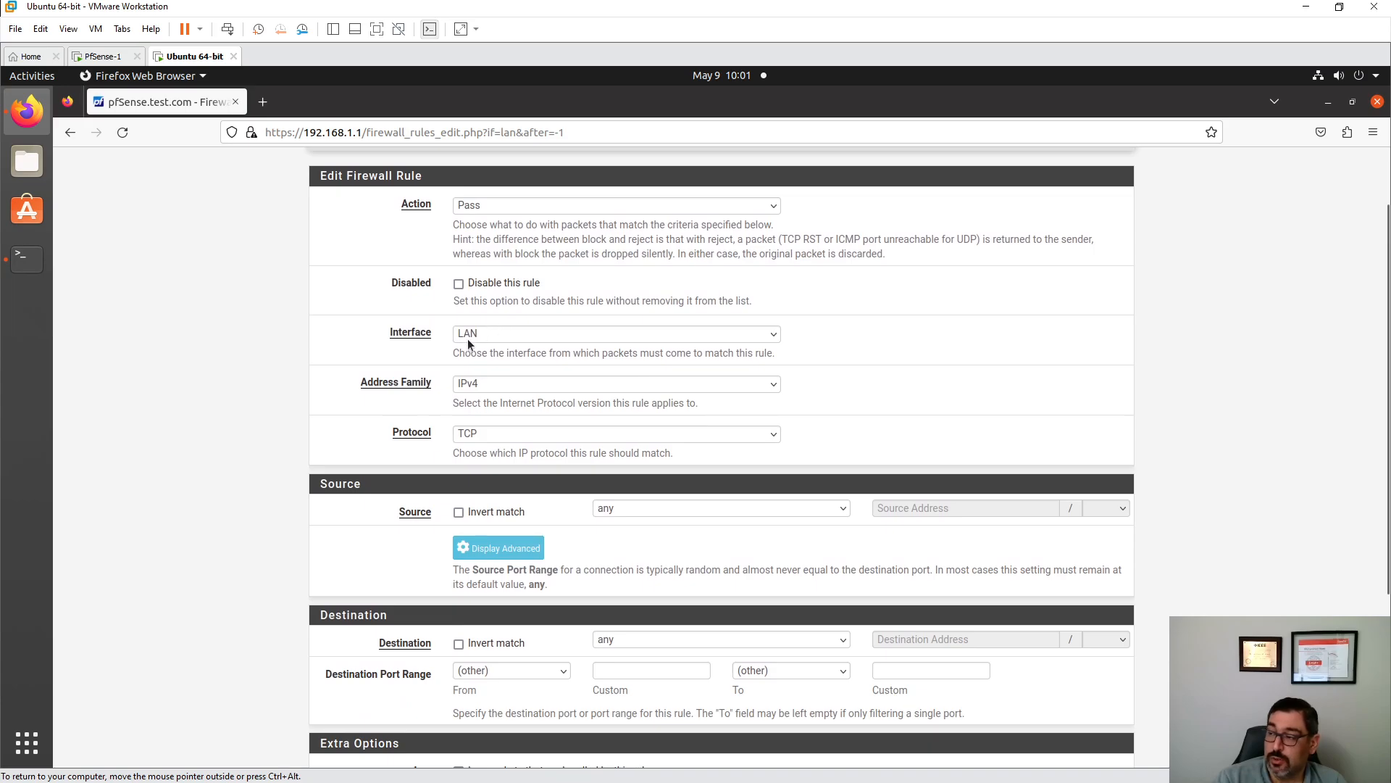
pyautogui.click(476, 437)
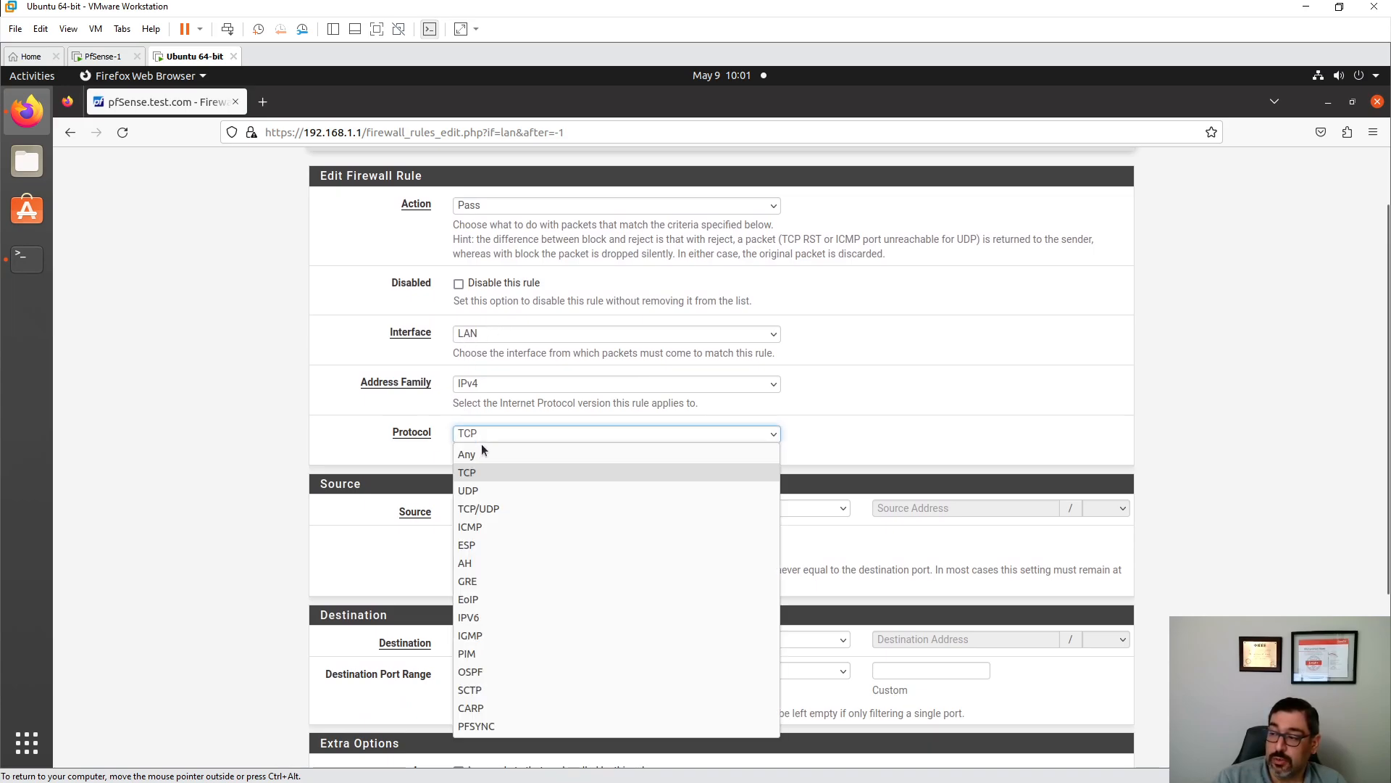
pyautogui.click(485, 476)
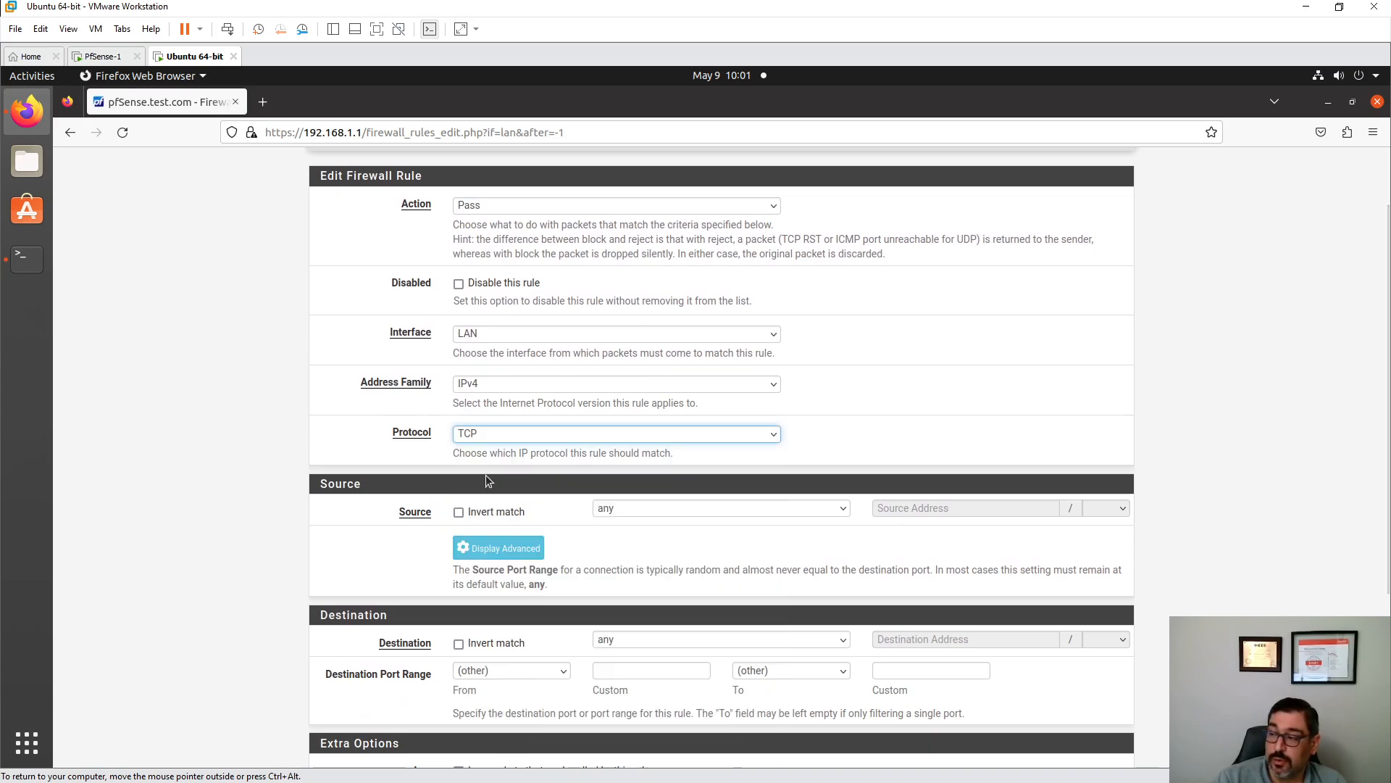
pyautogui.scroll(-1, 718, 440)
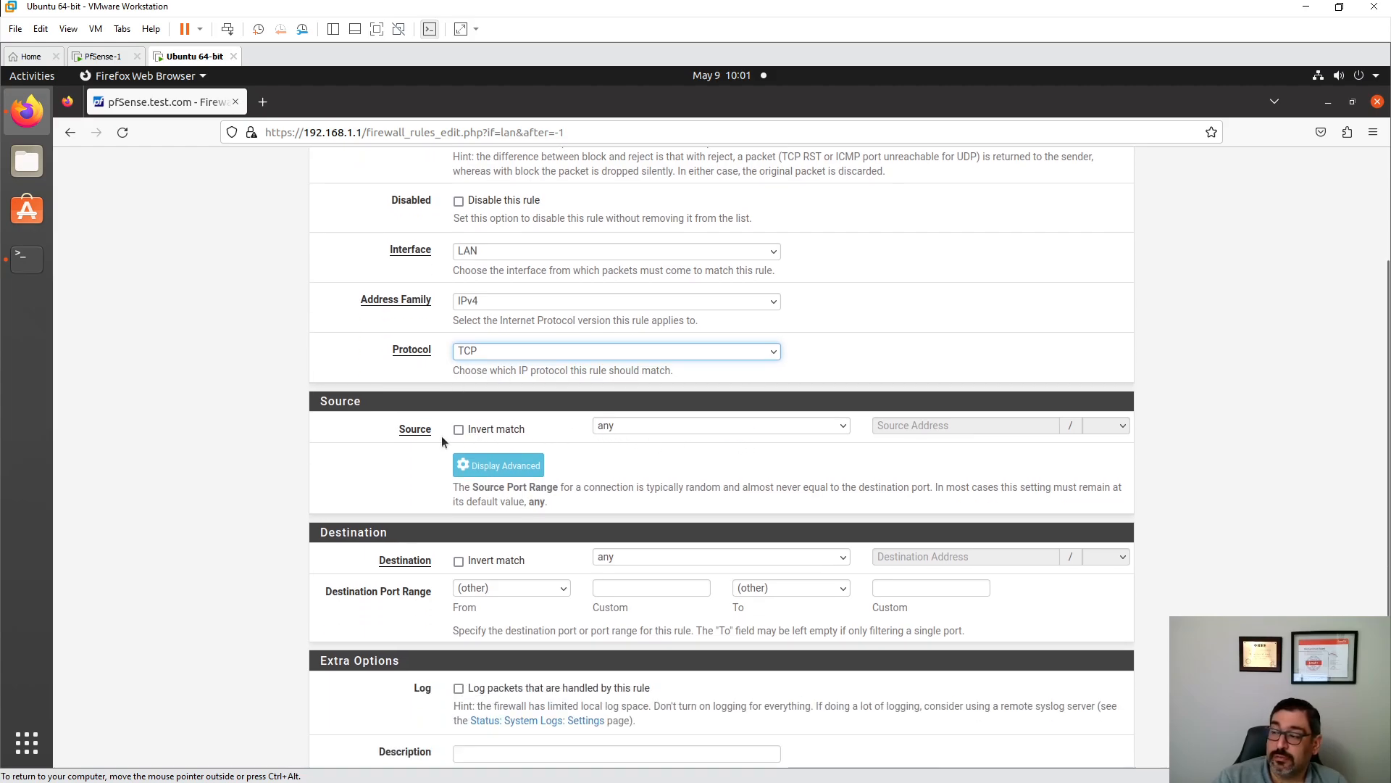
pyautogui.click(668, 429)
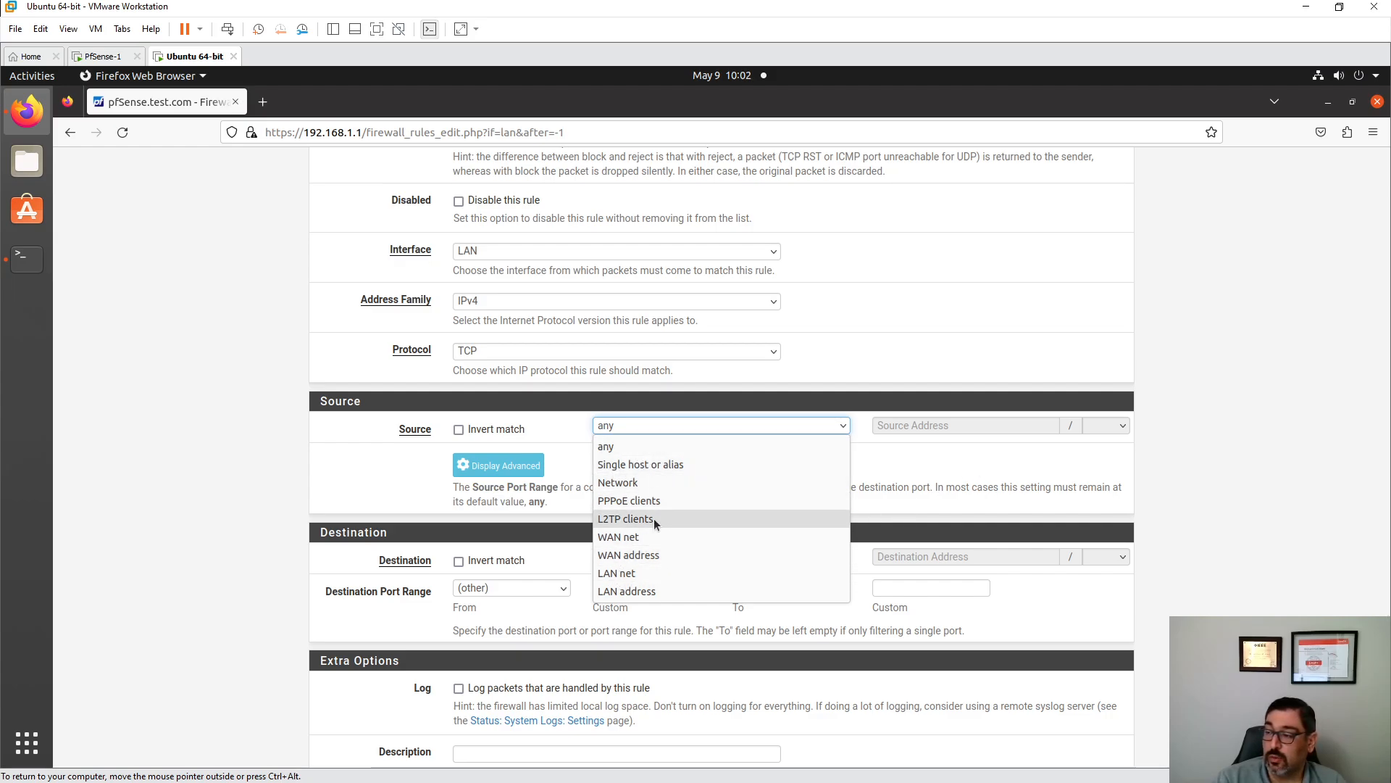
pyautogui.click(884, 469)
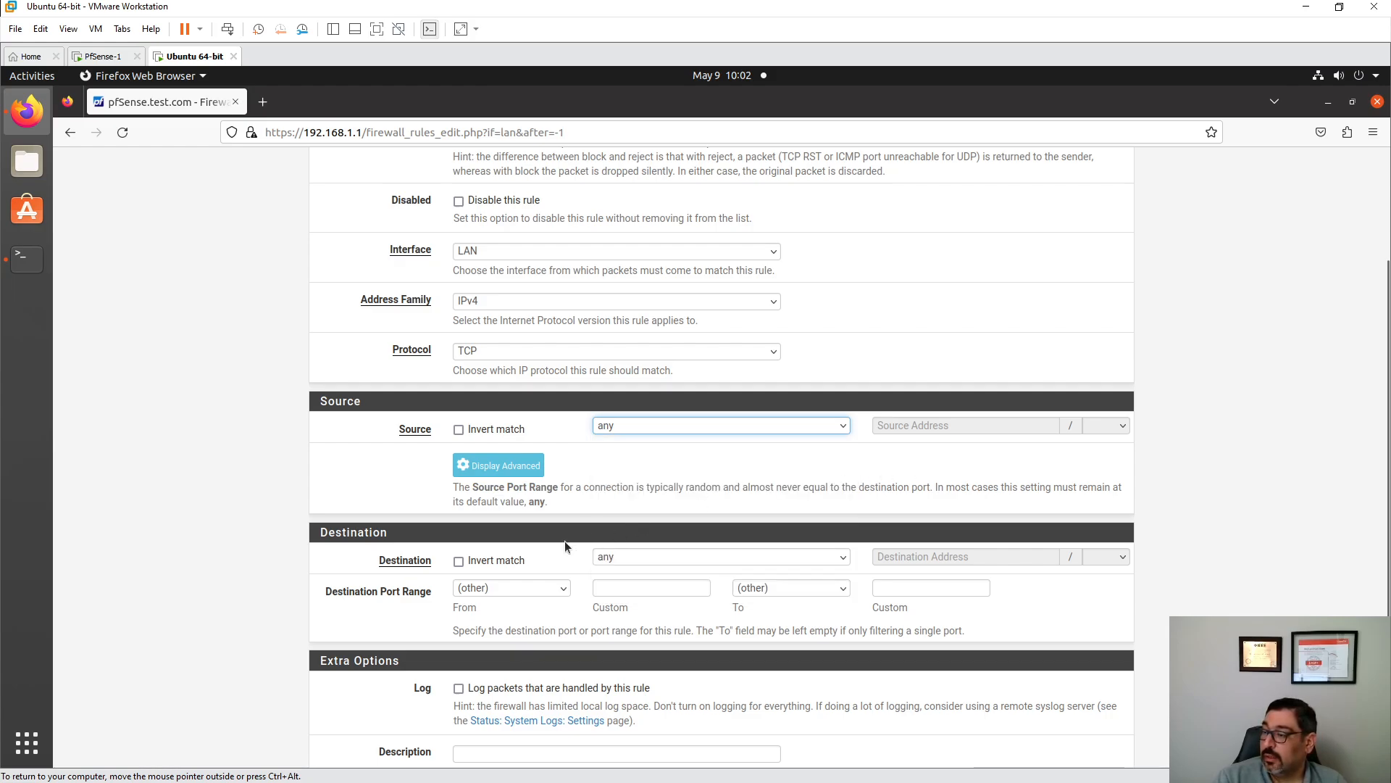
pyautogui.scroll(-3, 551, 529)
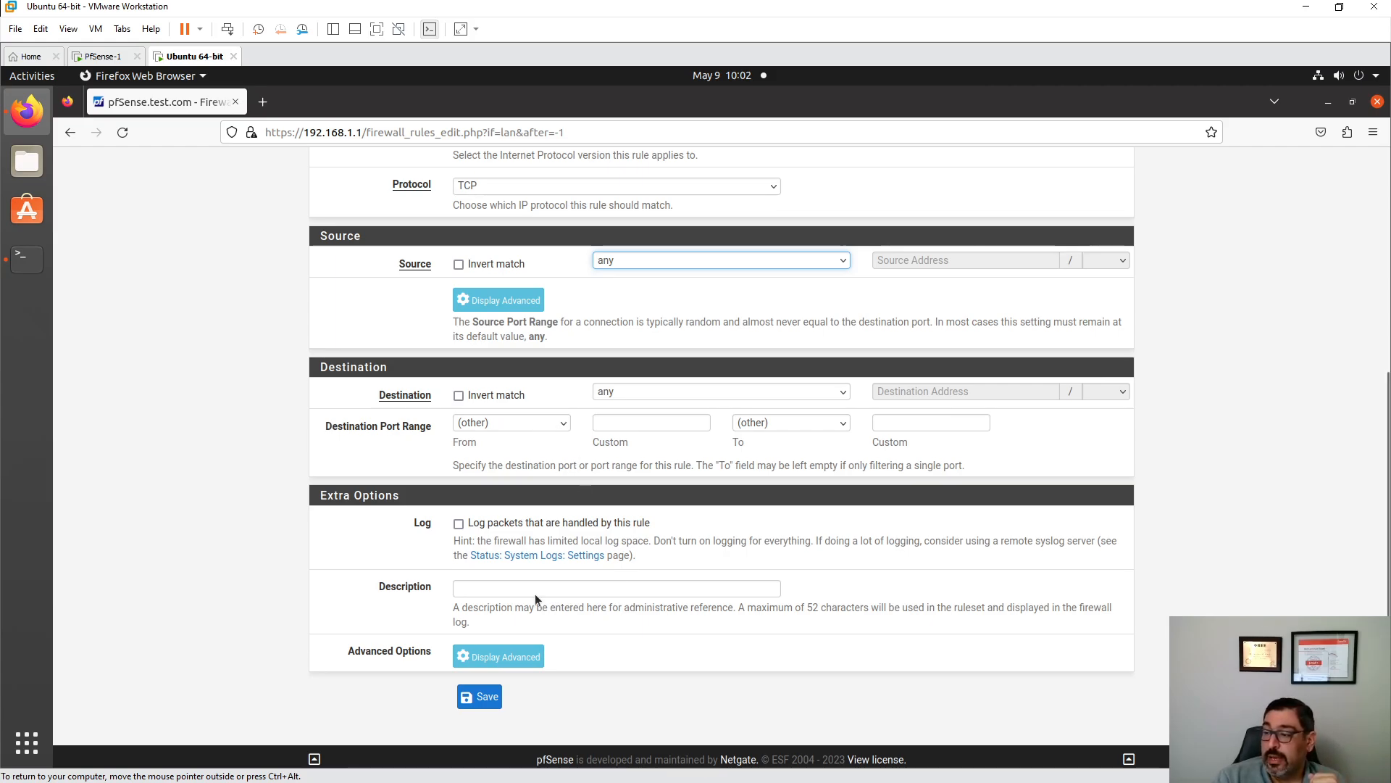
pyautogui.scroll(5, 514, 584)
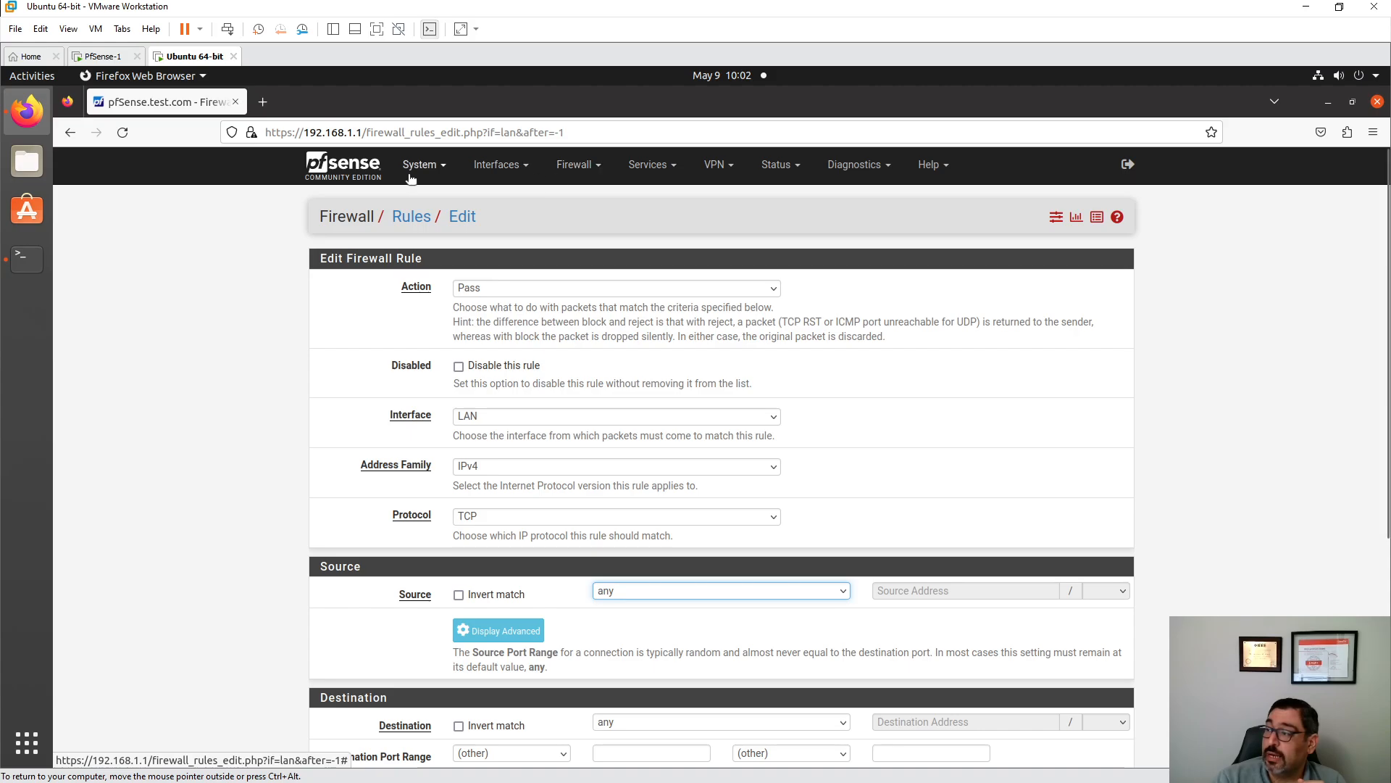
# - Browse the Firewall, Services, System, Diagnostics and Status menus, then return to the Dashboard
pyautogui.click(594, 174)
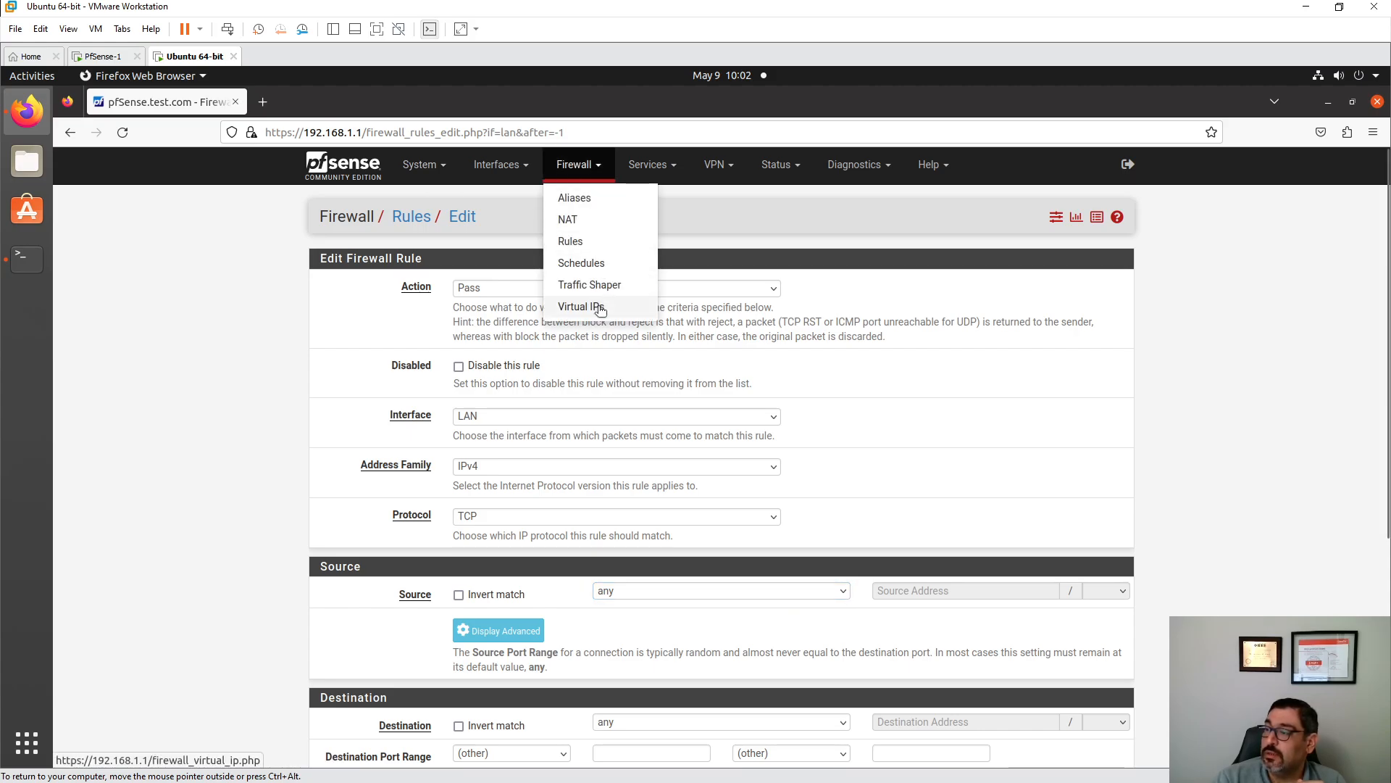
pyautogui.click(656, 165)
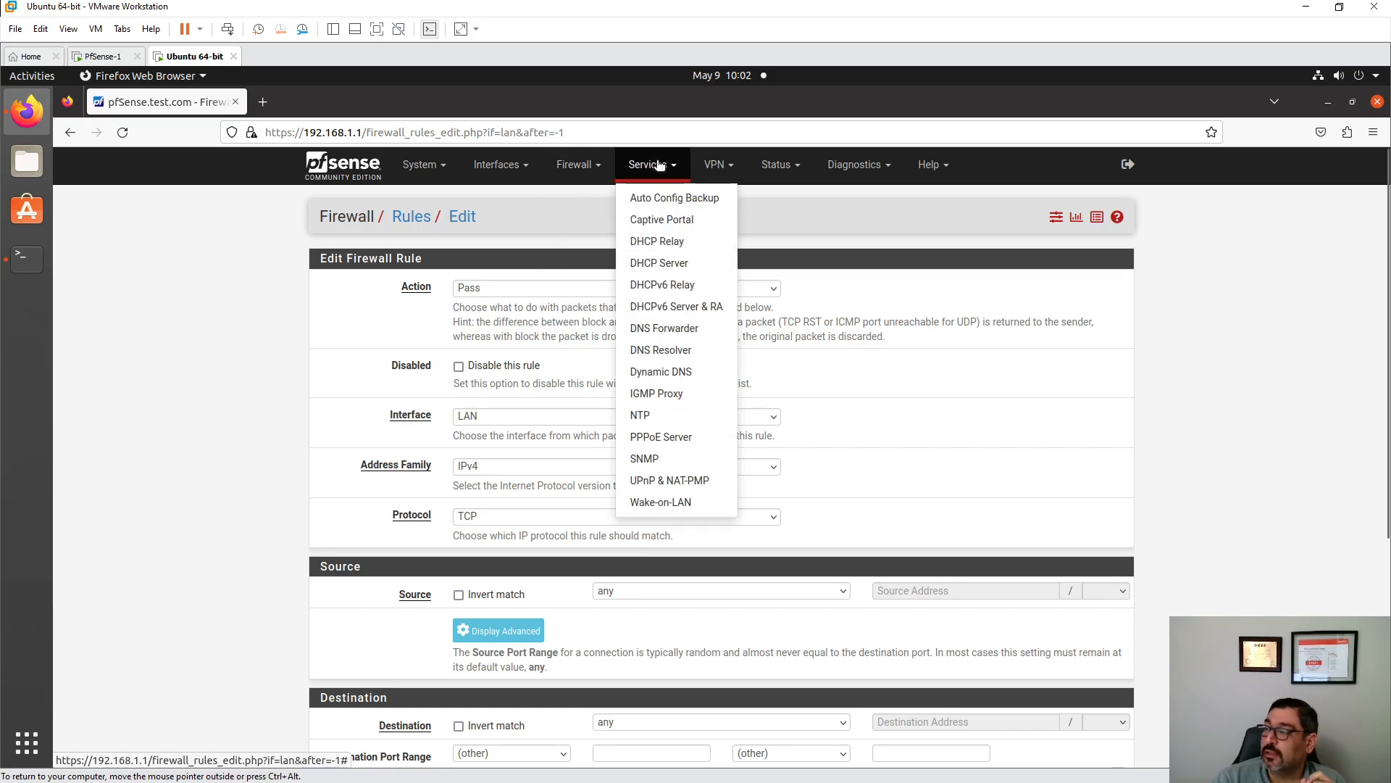
pyautogui.click(418, 164)
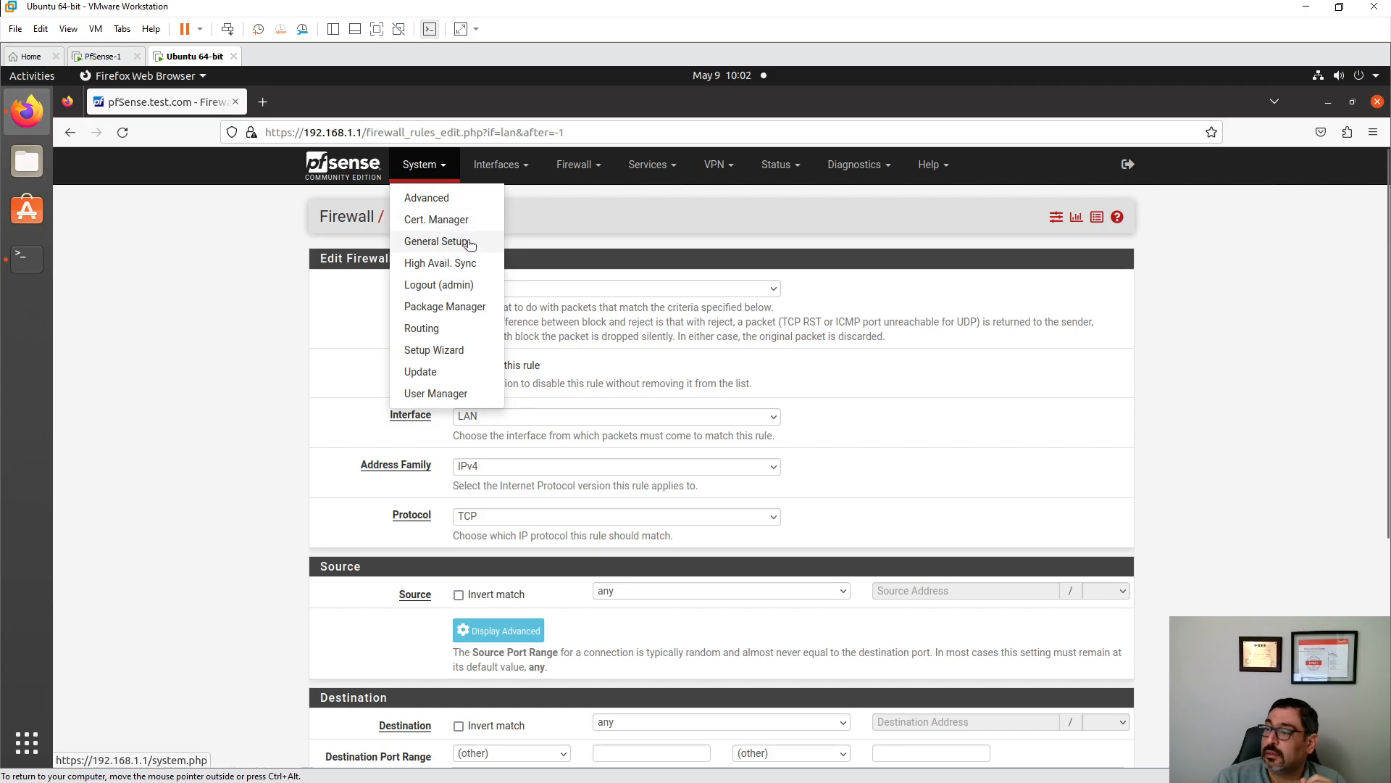
pyautogui.click(823, 168)
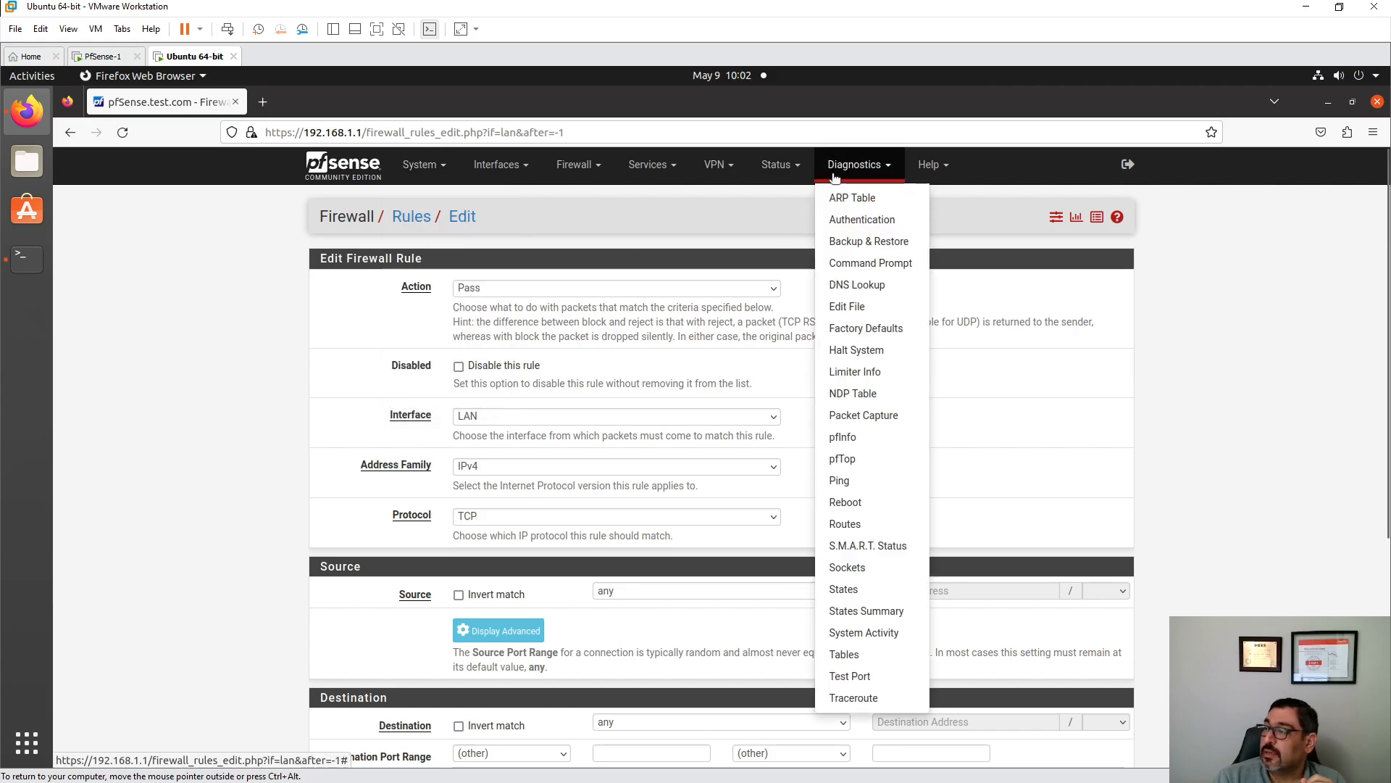
pyautogui.click(778, 166)
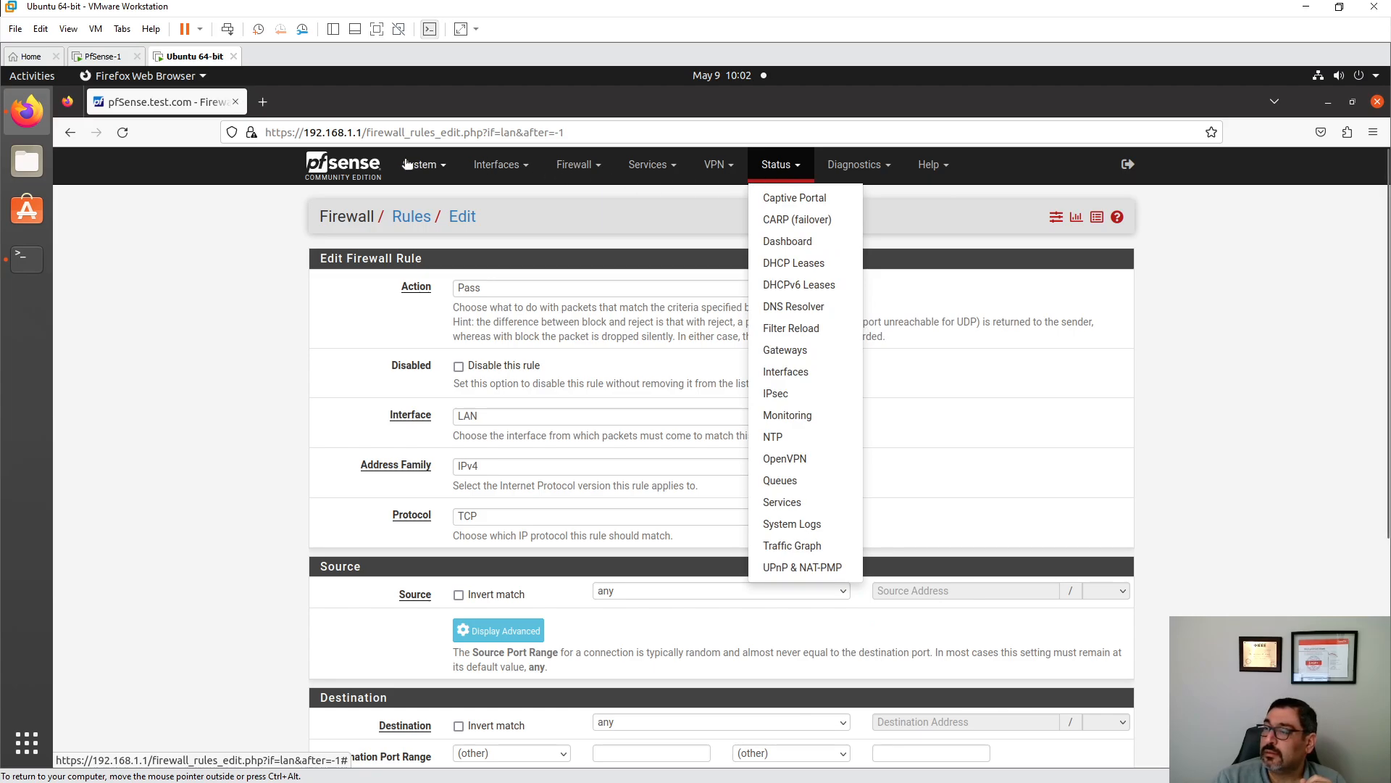
pyautogui.click(368, 173)
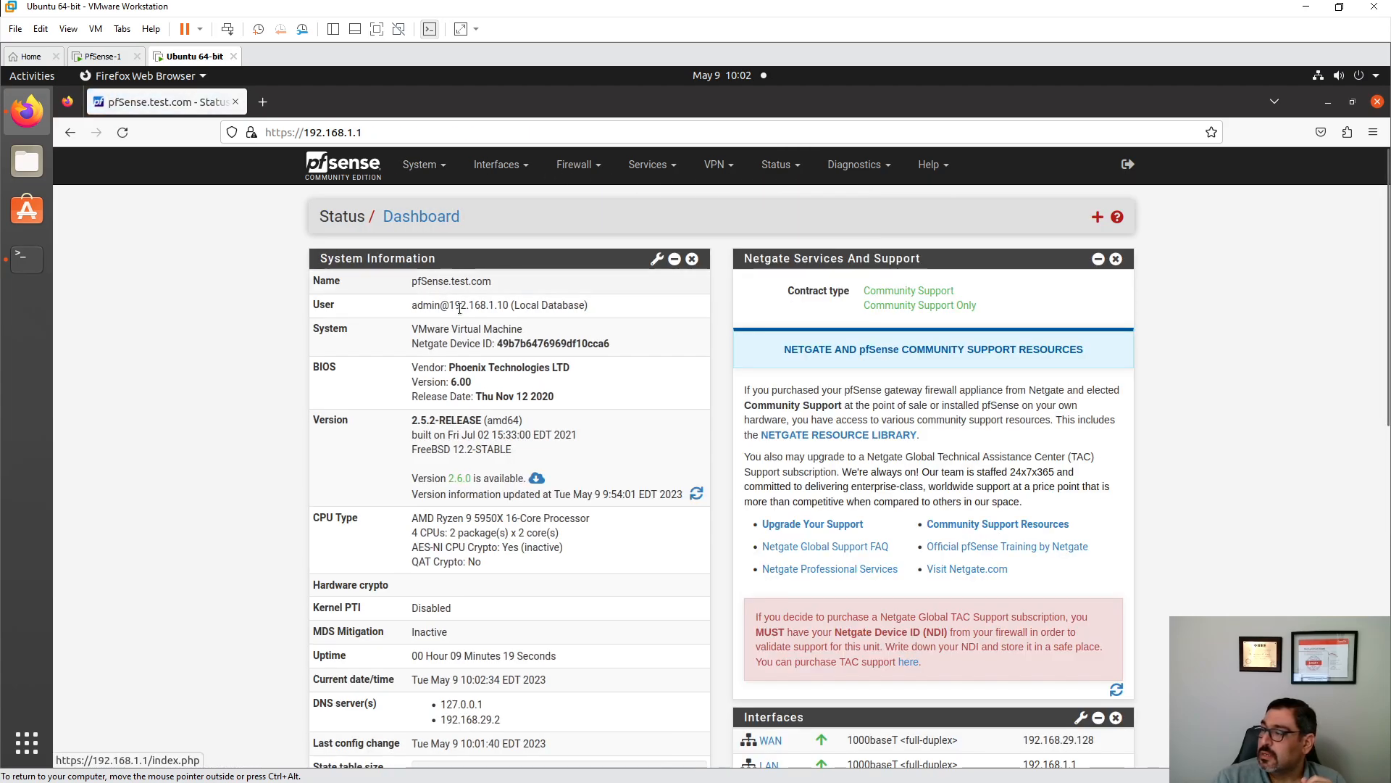
pyautogui.scroll(-3, 699, 370)
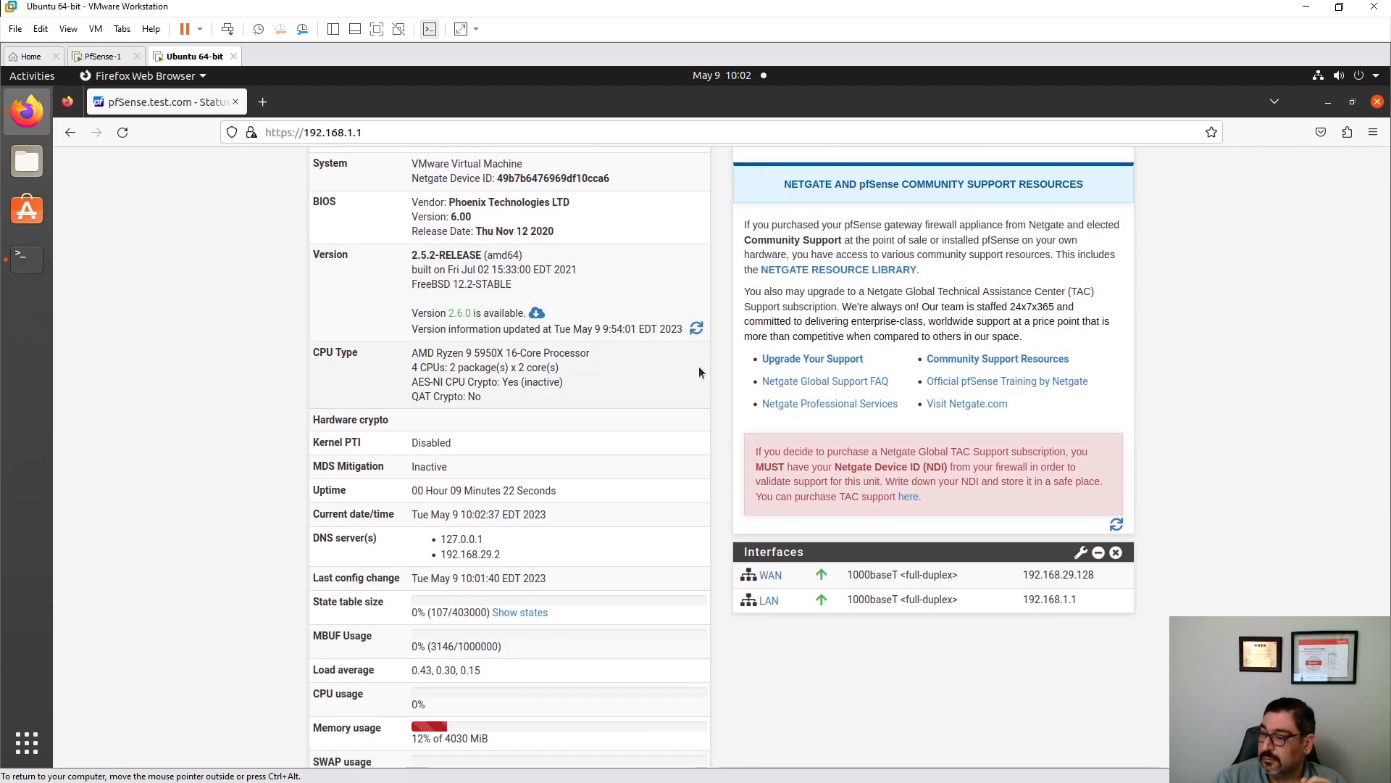
pyautogui.scroll(-10, 697, 374)
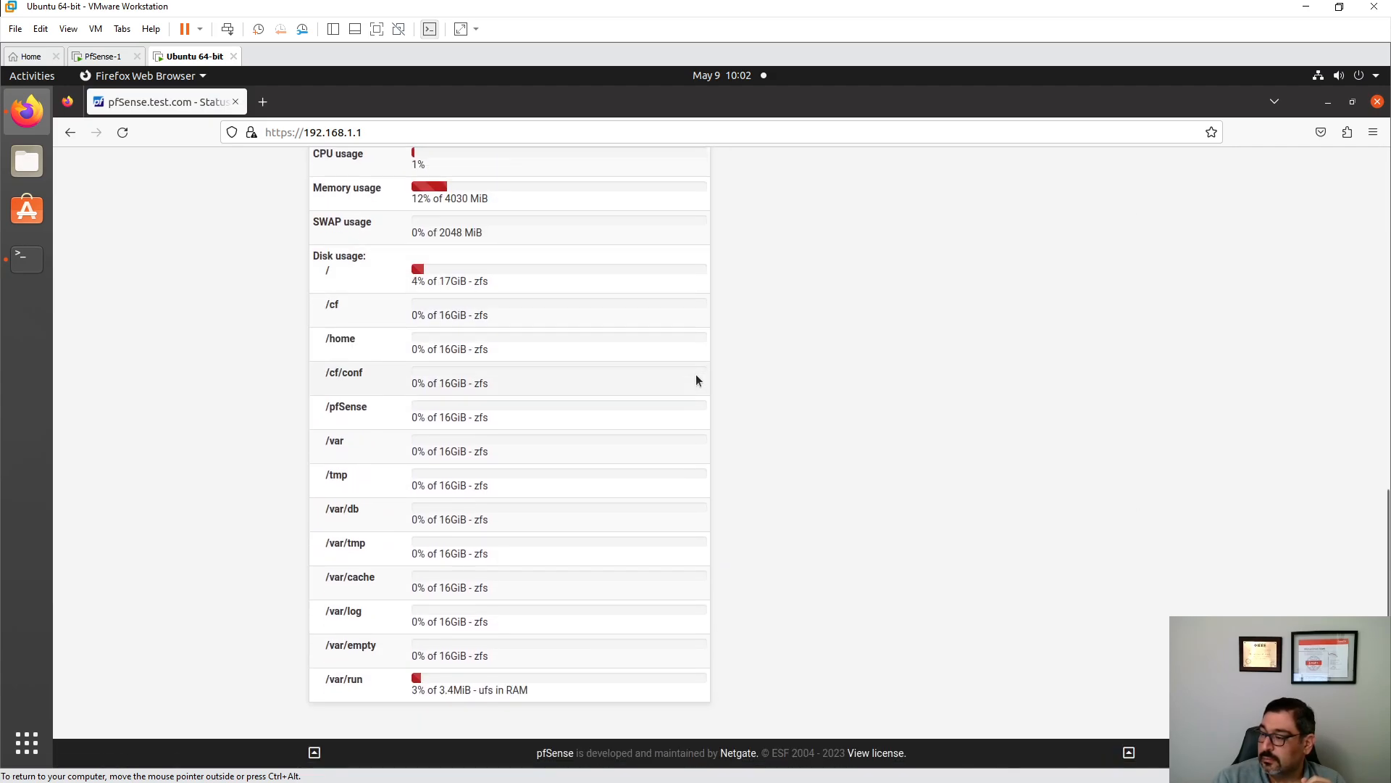
pyautogui.scroll(15, 695, 374)
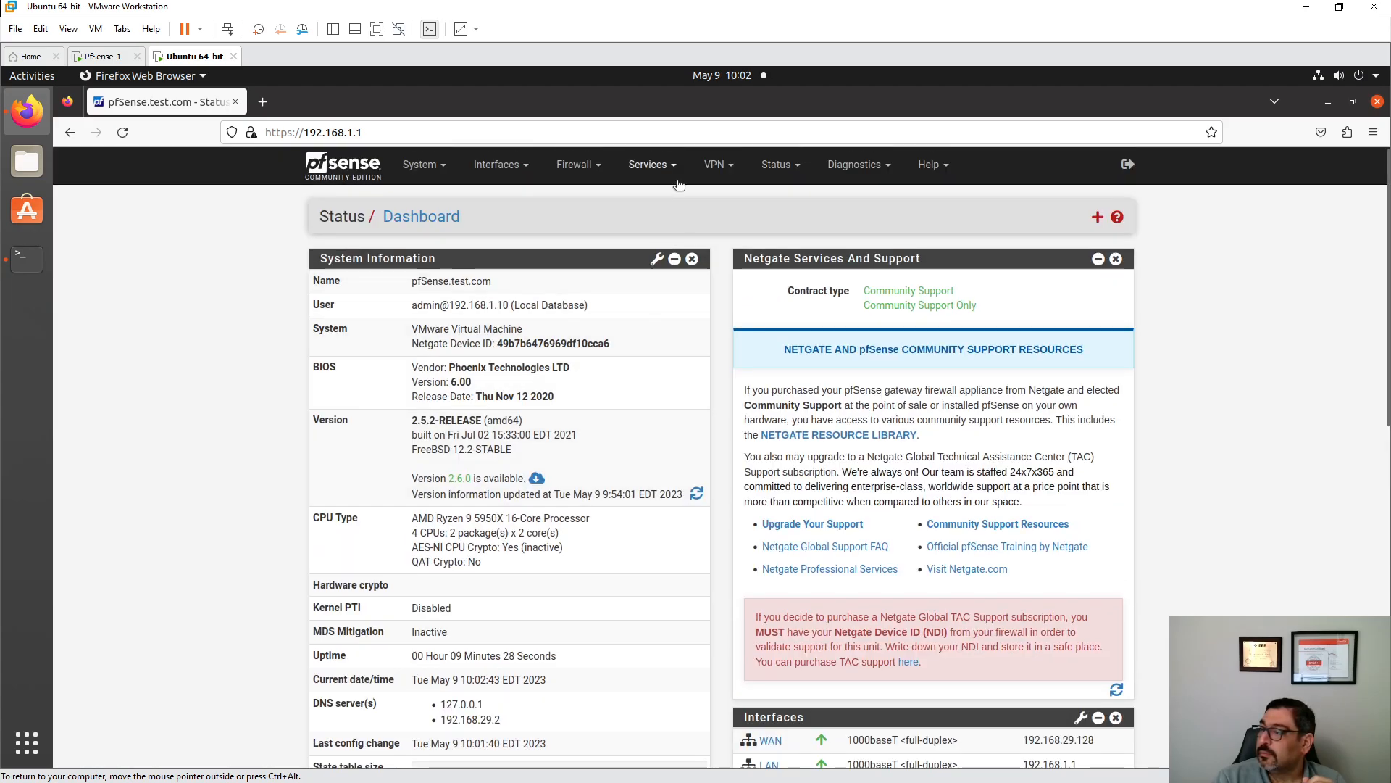
# - Look through the Firewall, Interfaces, System, Services, VPN and Status menus
pyautogui.click(575, 165)
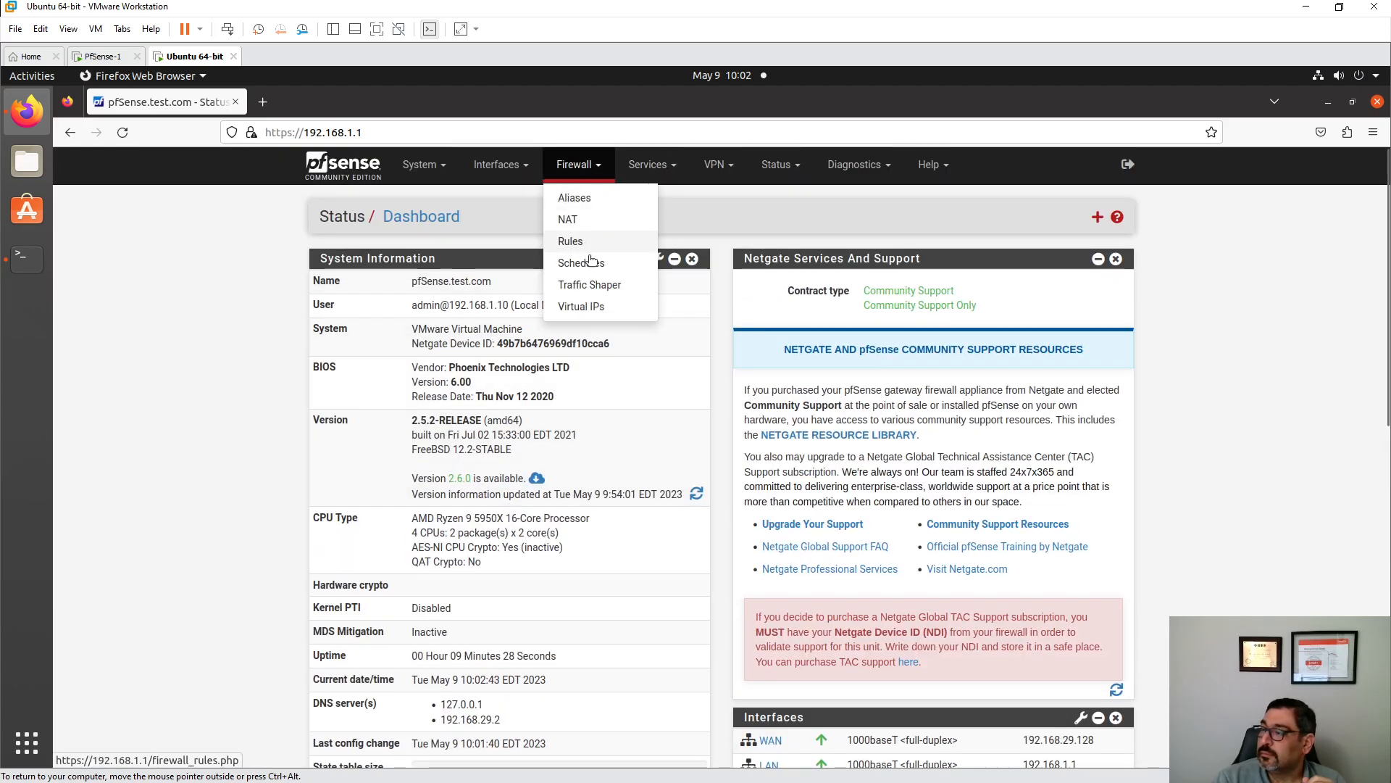
pyautogui.click(500, 171)
pyautogui.click(439, 164)
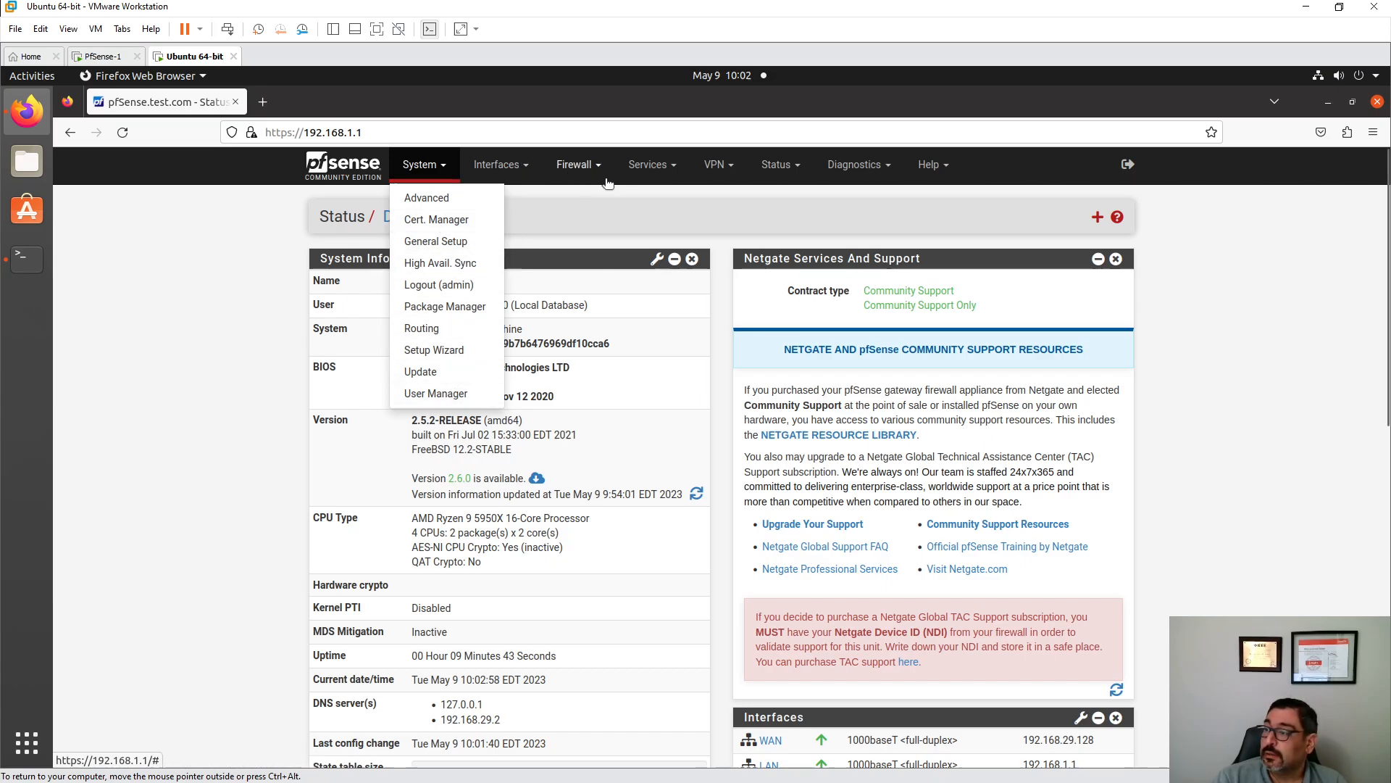
pyautogui.click(660, 169)
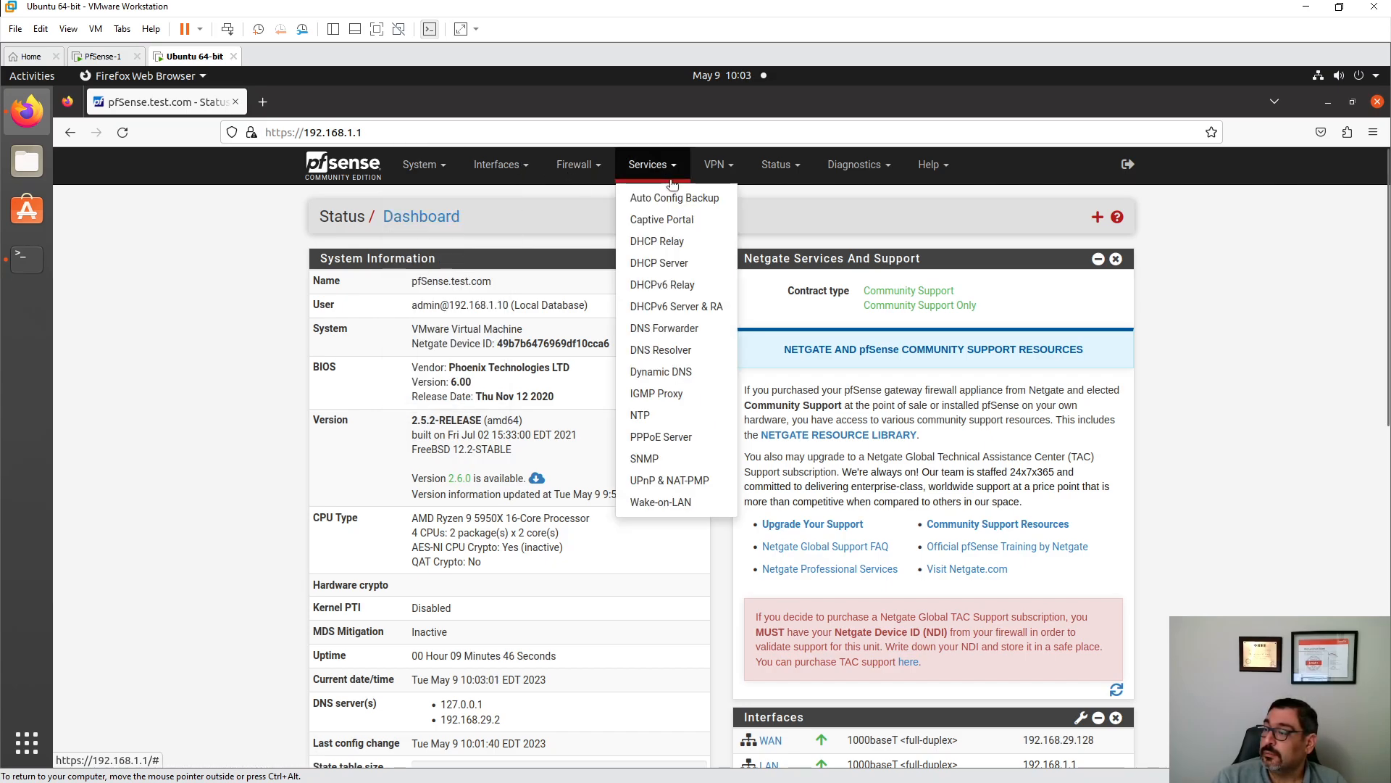
pyautogui.click(724, 174)
pyautogui.click(766, 171)
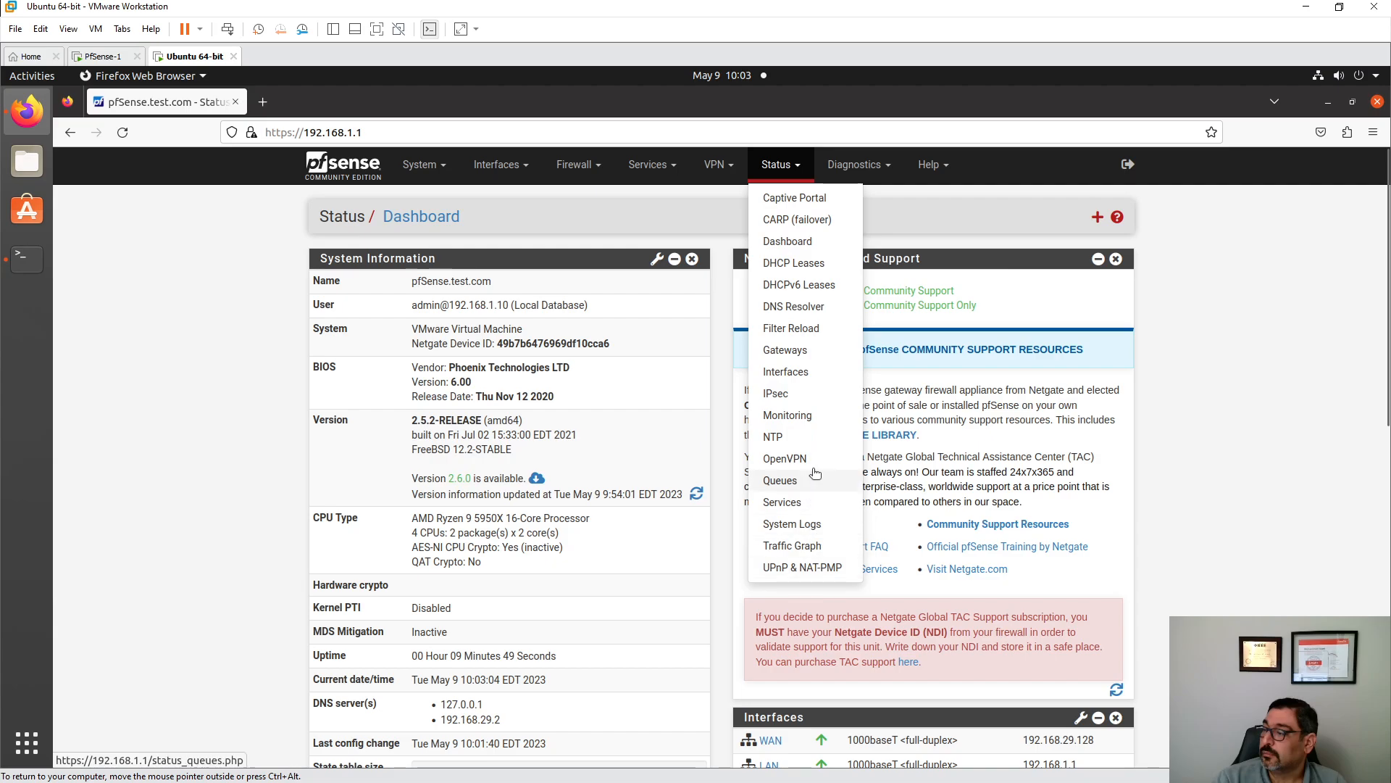
# - View the Firewall system log and highlight pings blocked by 'Blocking ping to youtube.com'
pyautogui.click(801, 529)
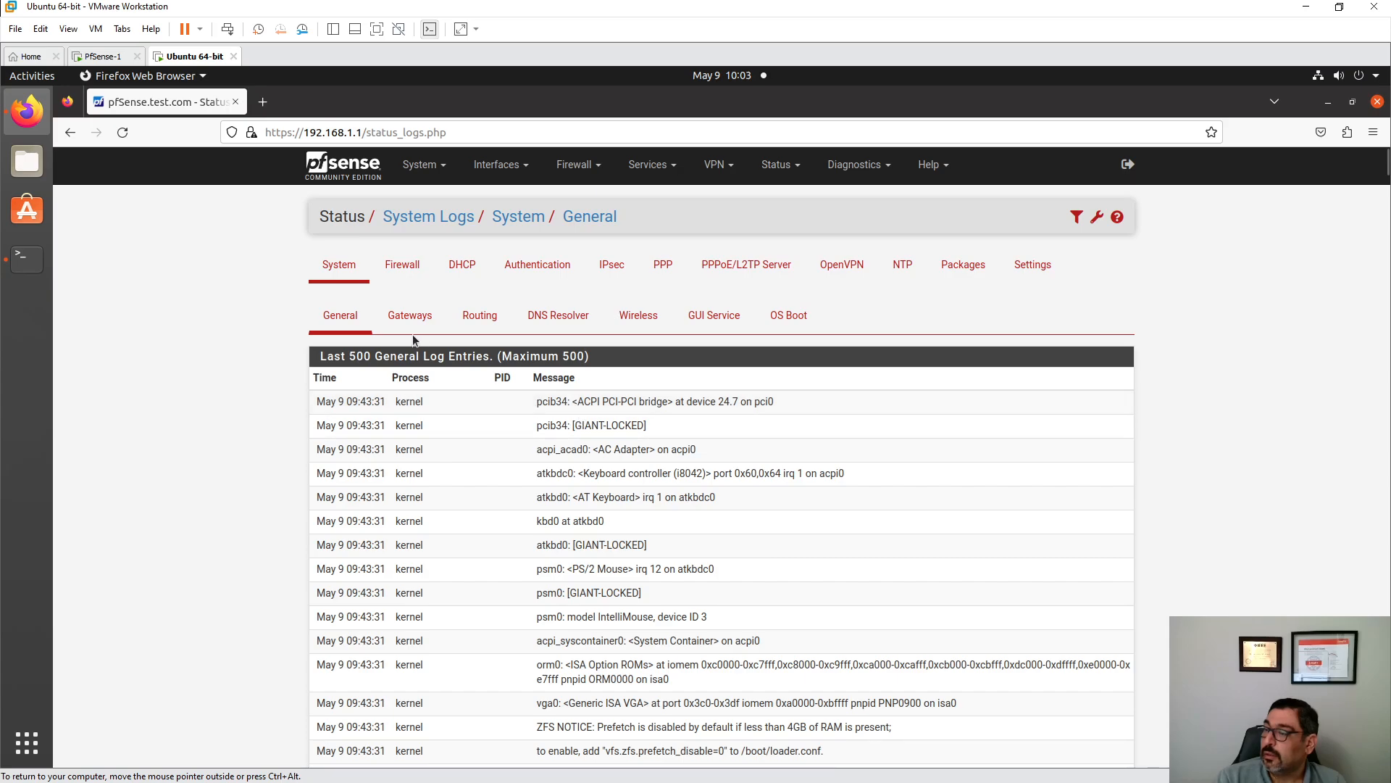
pyautogui.click(400, 265)
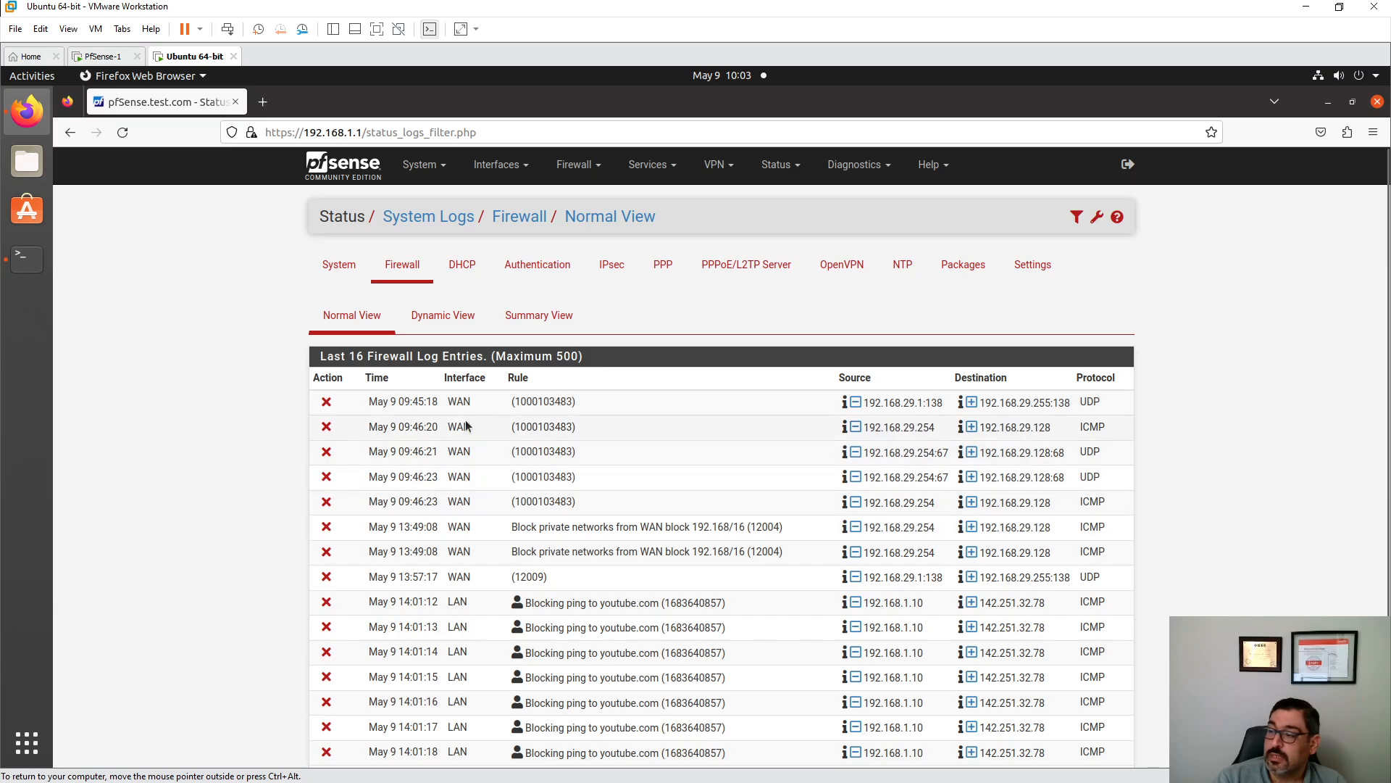
pyautogui.scroll(-3, 468, 442)
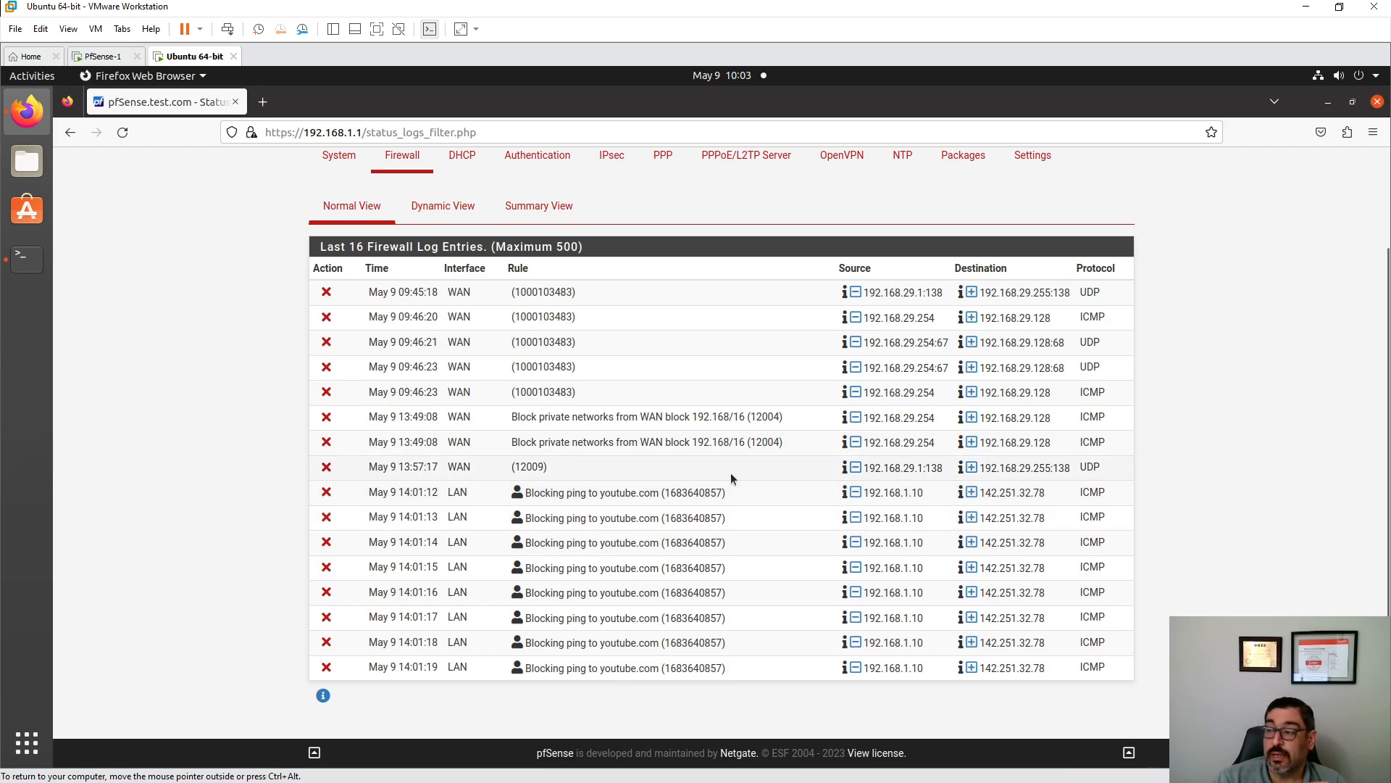
pyautogui.tripleClick(542, 495)
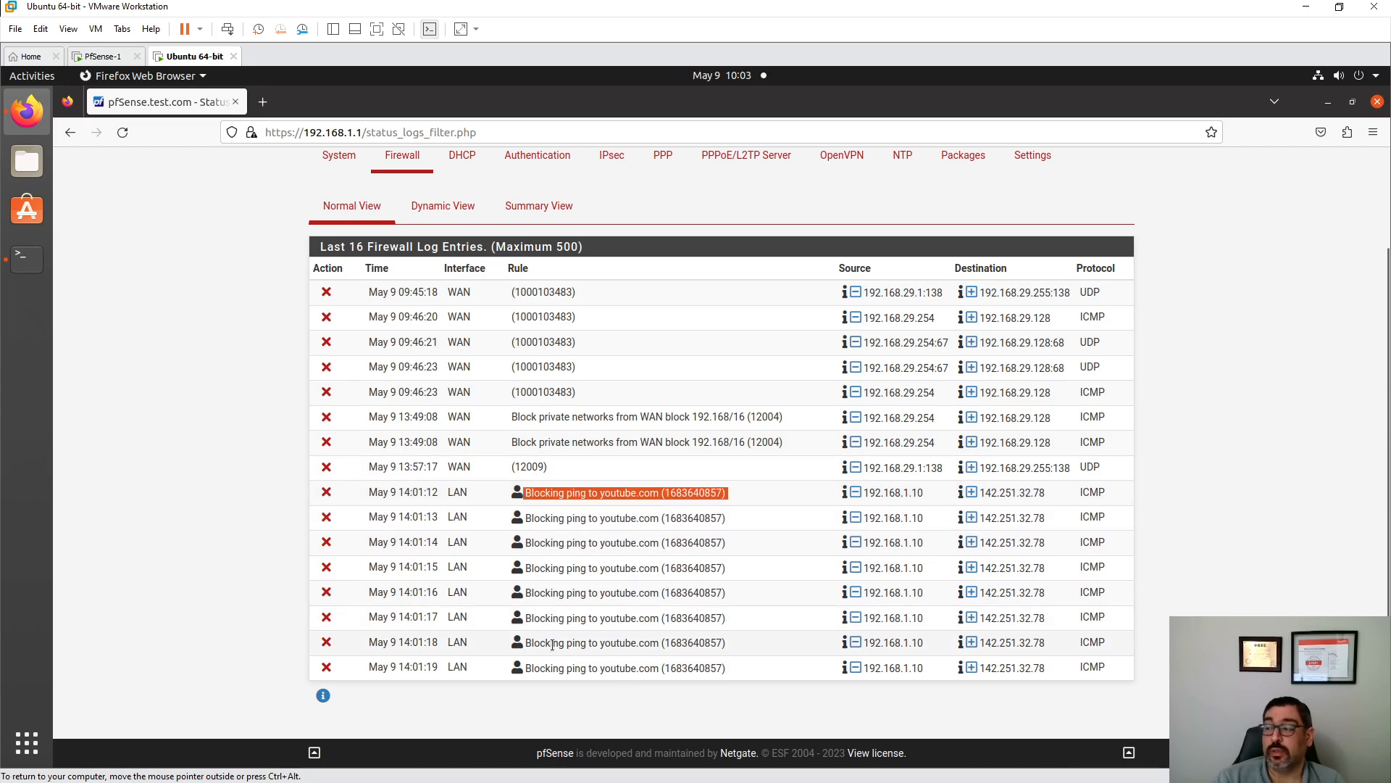
pyautogui.scroll(3, 544, 636)
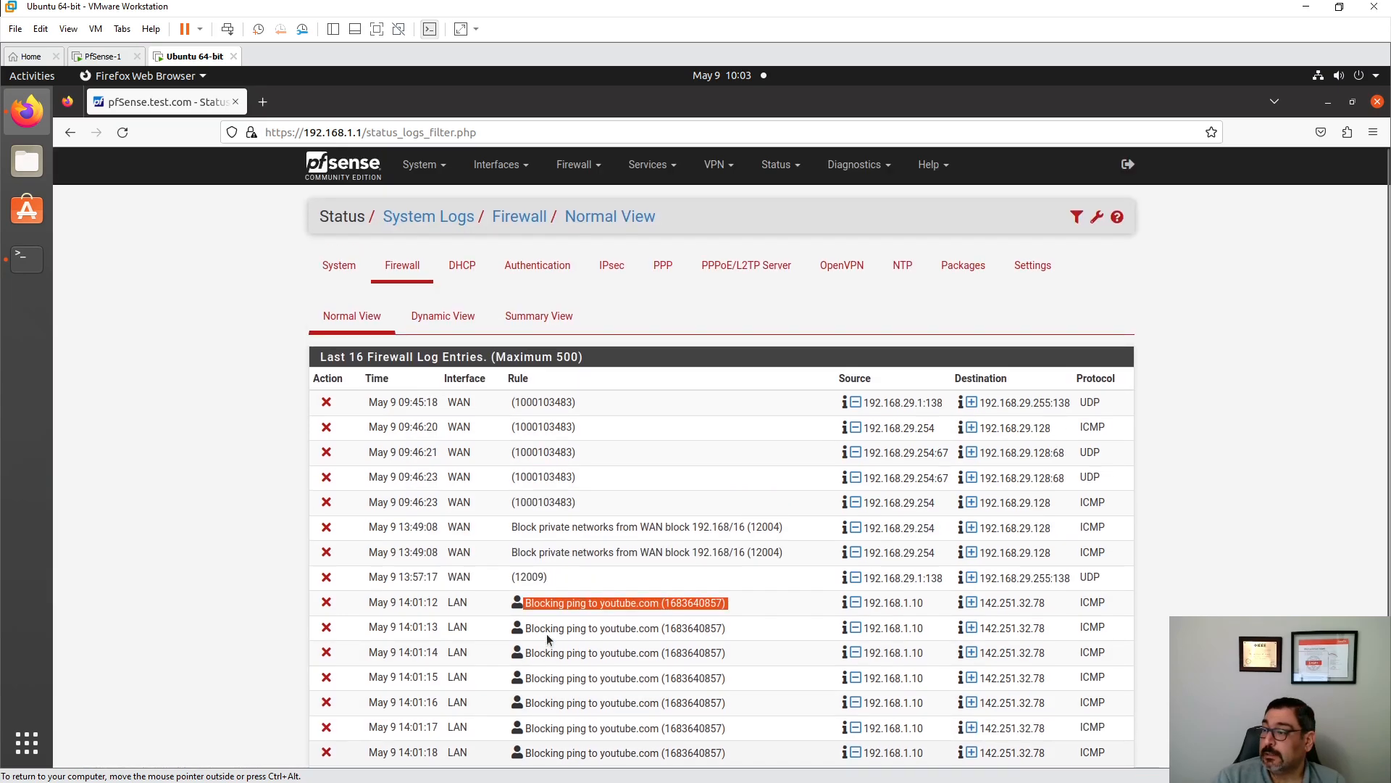